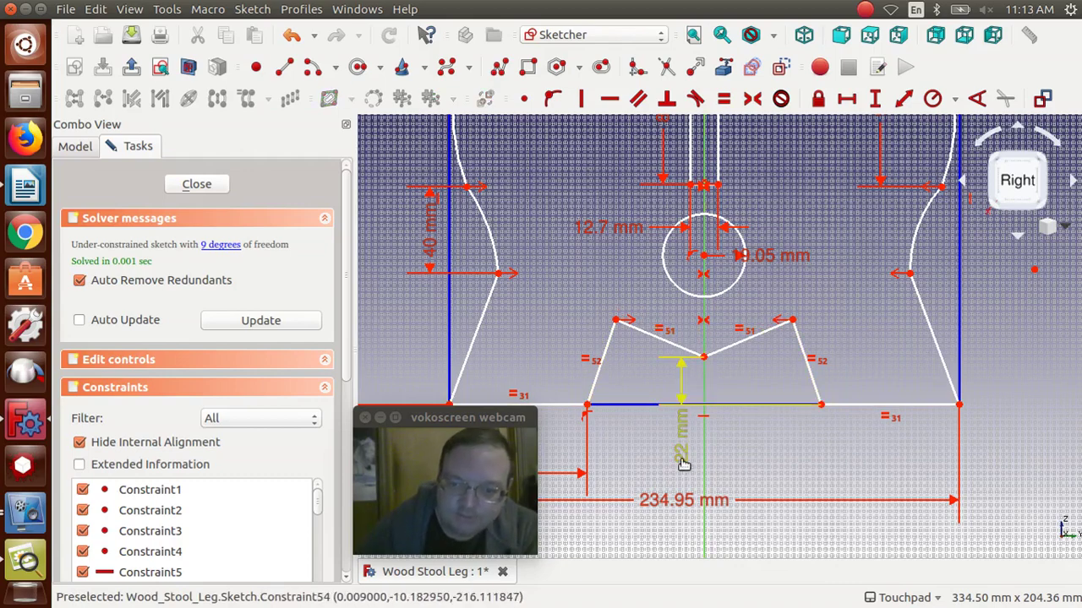
Move the 22 mm dimension label of the notch's centre point below the base line and close the leg sketch.
left_click_drag(684, 453, 689, 457)
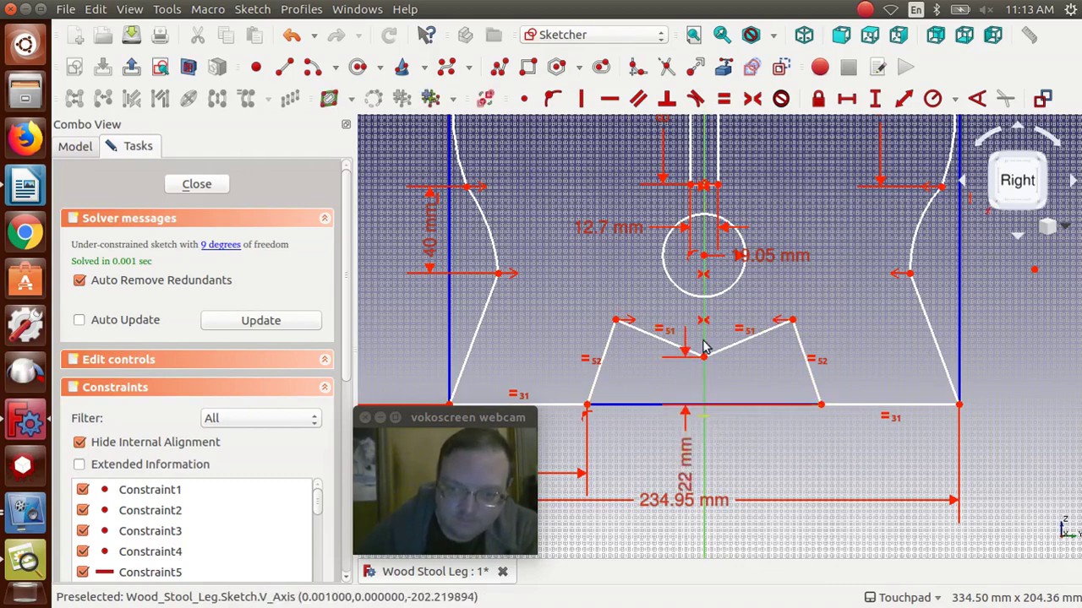
left_click(782, 326)
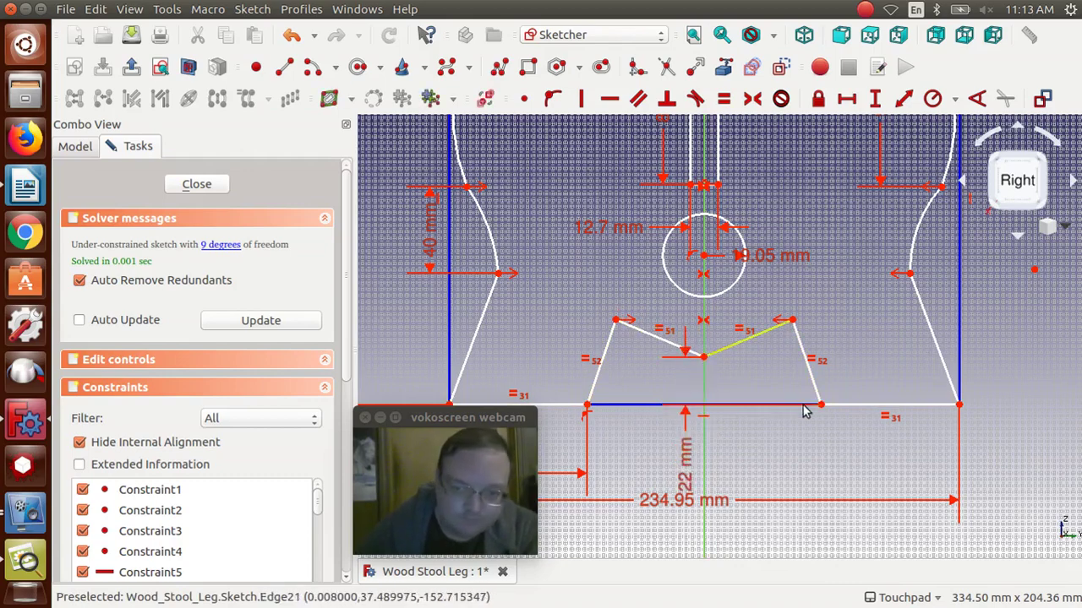
left_click(760, 389)
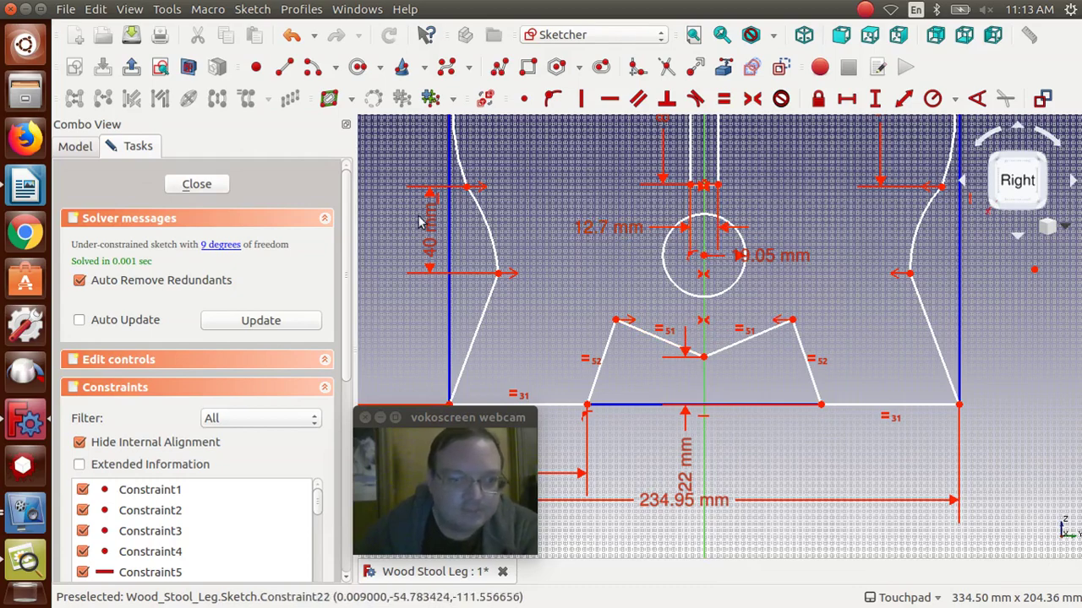
left_click(197, 184)
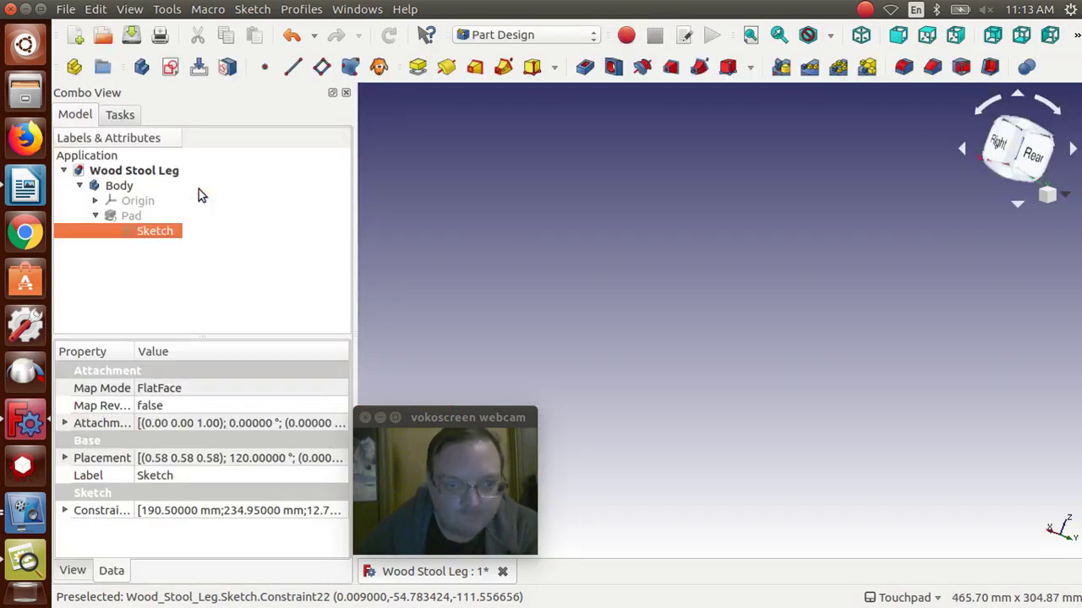
Make the Pad visible, collapse its tree entry and show the stool leg in axonometric view.
left_click(116, 218)
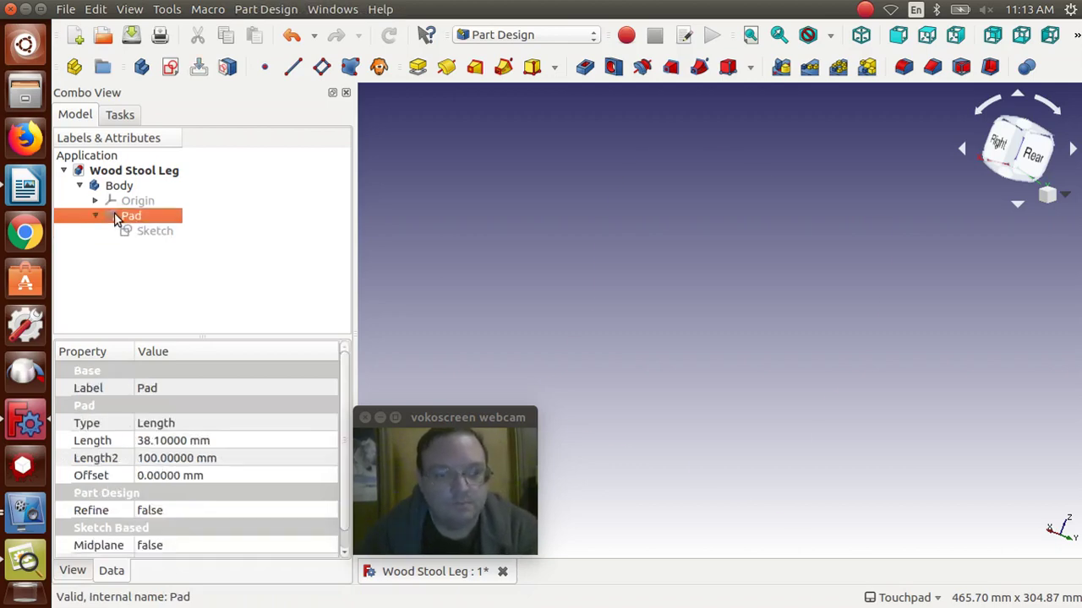
key("space")
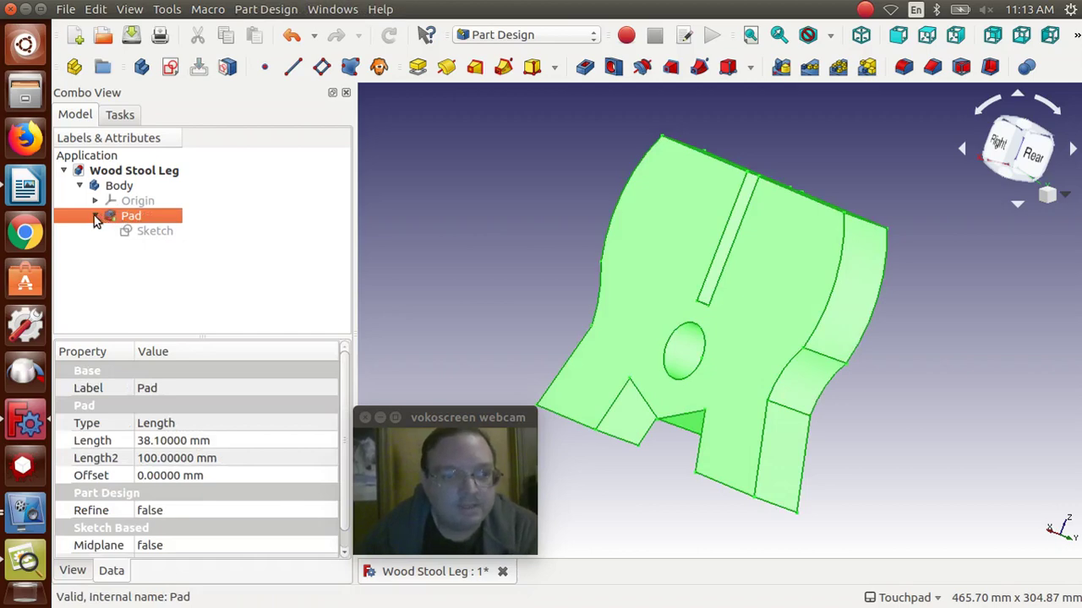
left_click(95, 218)
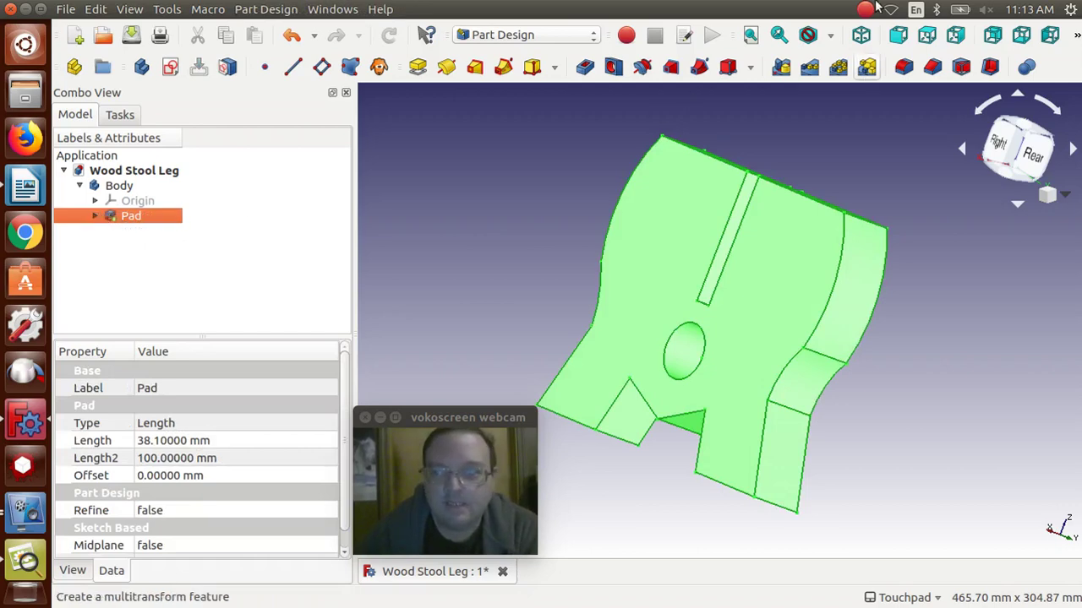
left_click(861, 34)
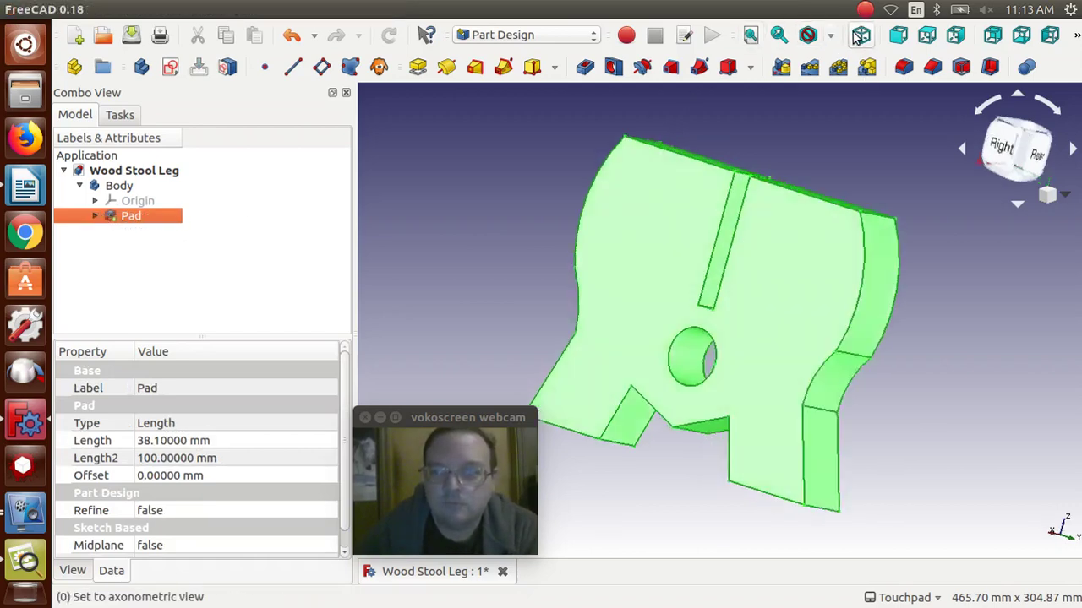
left_click(800, 504)
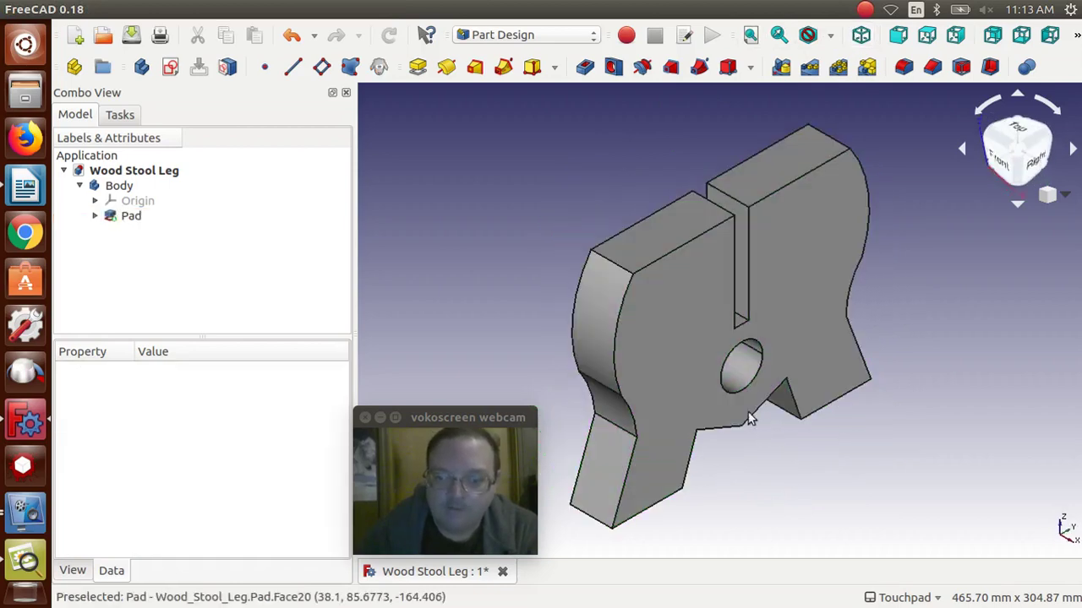
Fillet the circular hole's edges on both faces of the leg with a 6.35 mm radius.
left_click(721, 385)
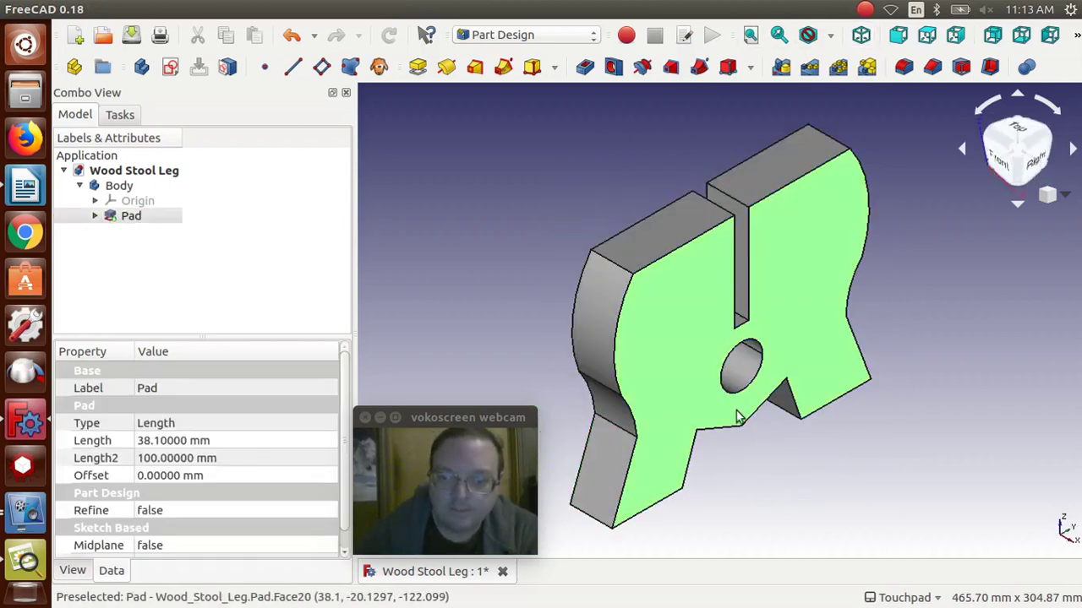
left_click(755, 448)
left_click(730, 395)
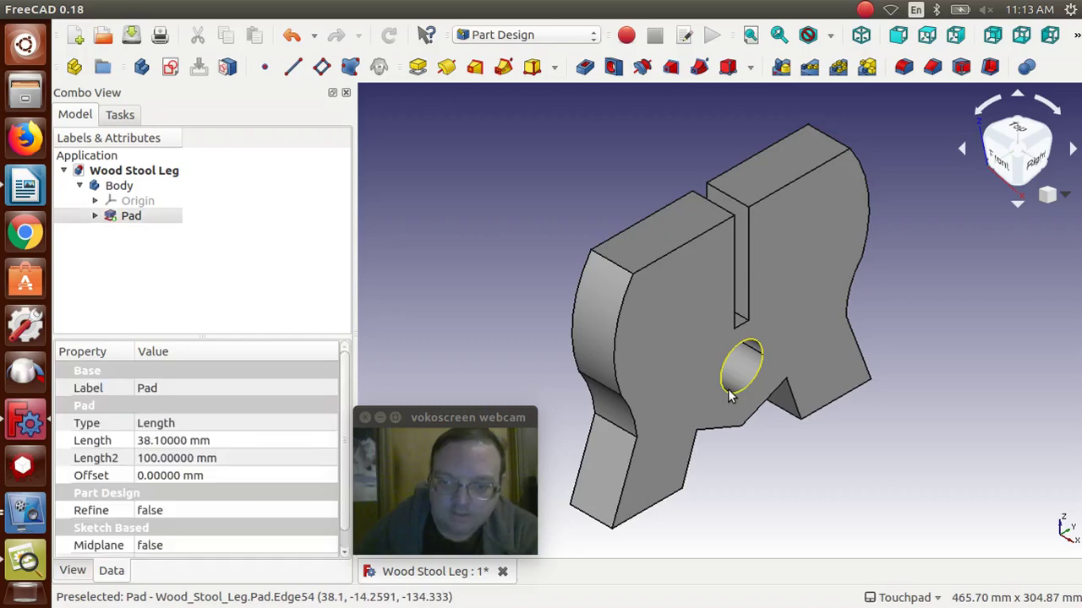
left_click_drag(509, 323, 676, 365, "alt")
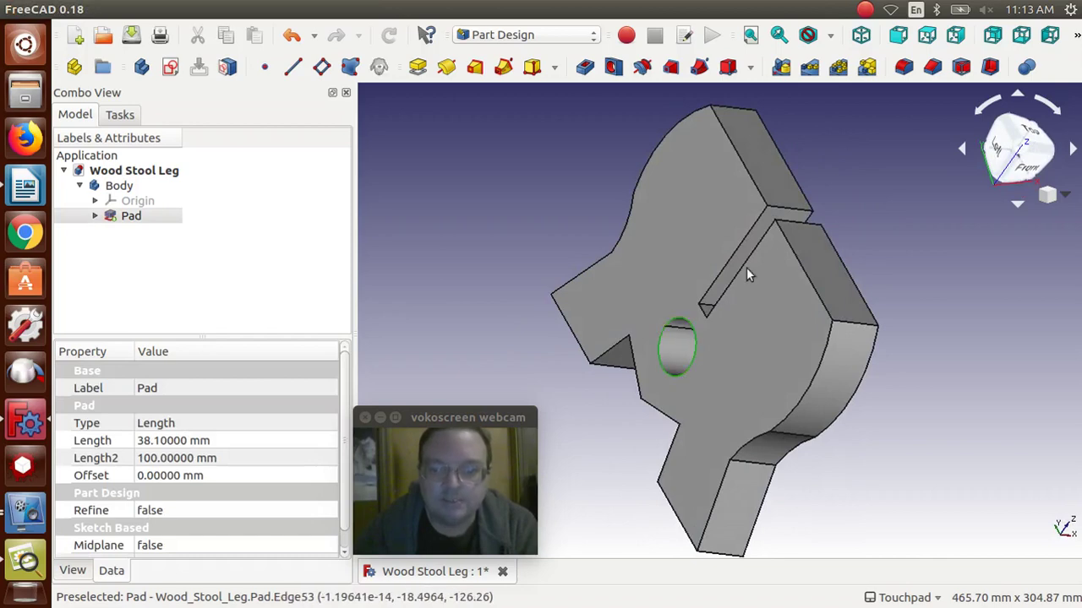
left_click(903, 67)
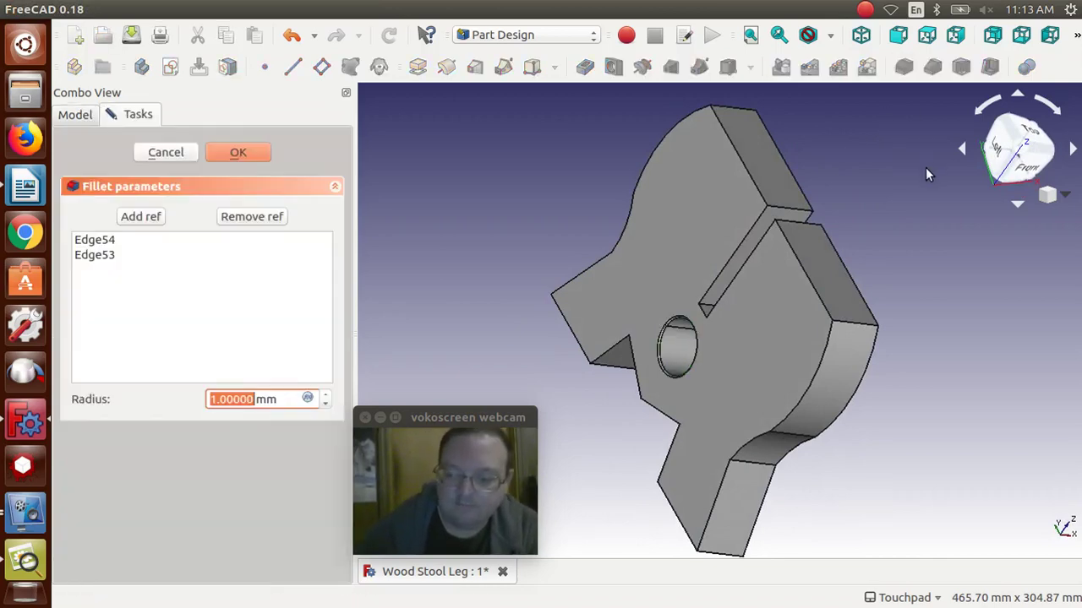
type("6.35")
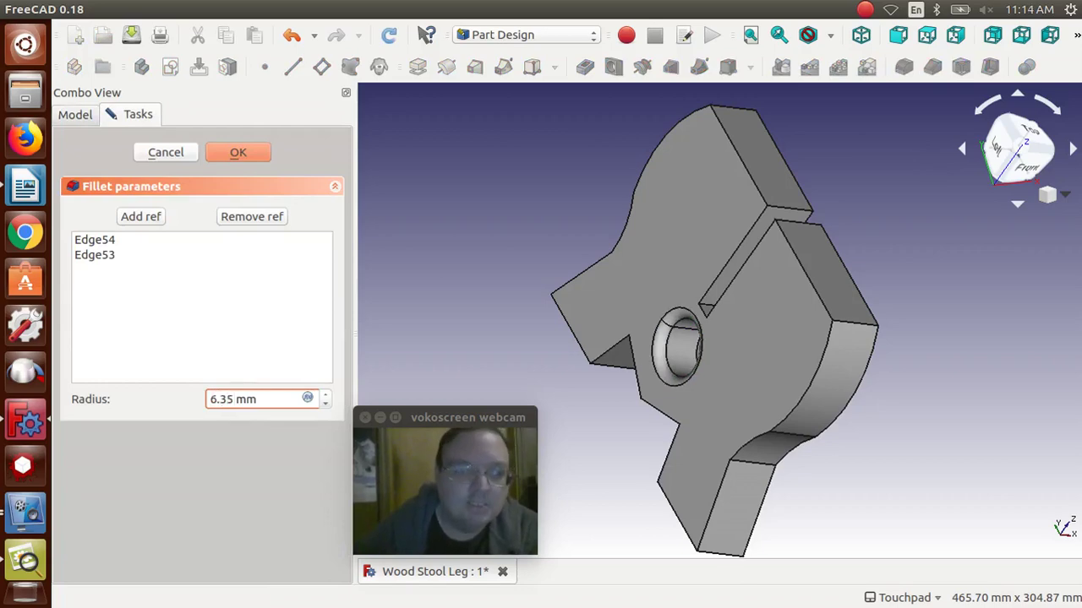
left_click(261, 150)
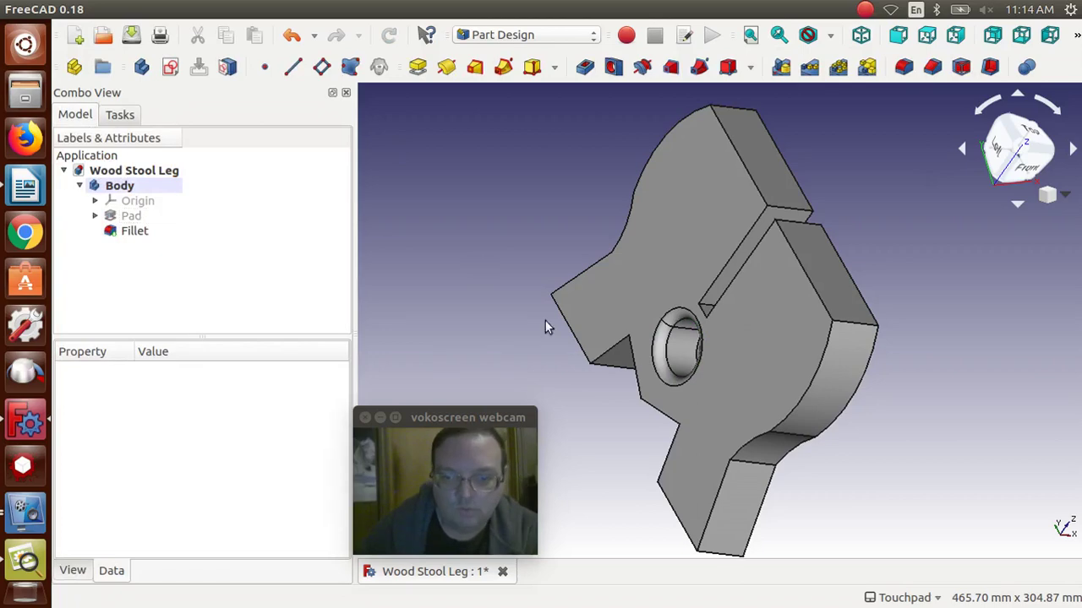
Fillet the four edges of the notch between the feet on both faces of the leg with a 12.7 mm radius.
left_click(608, 354)
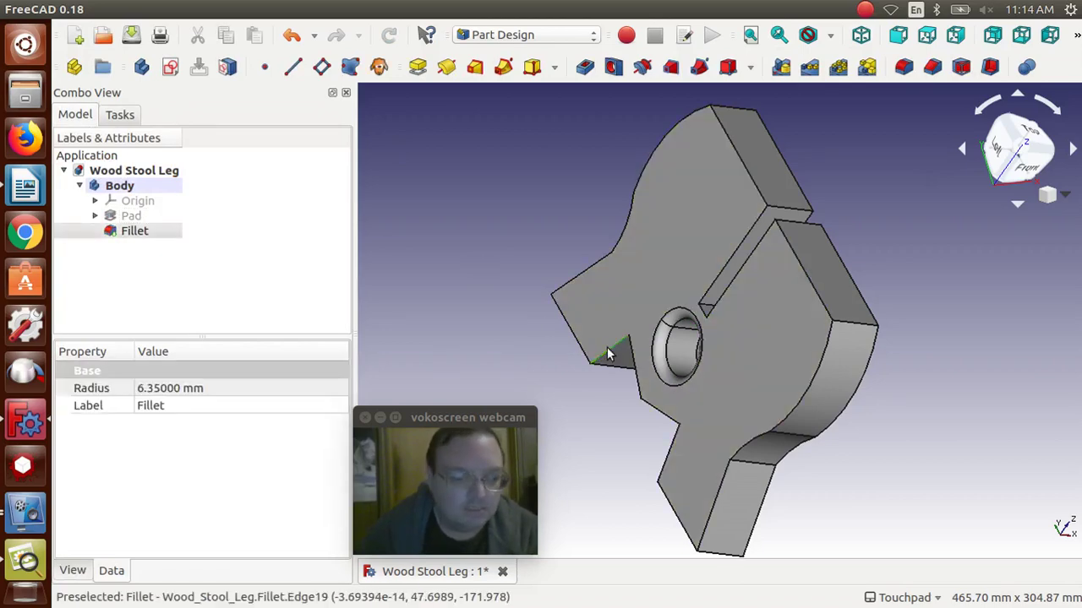
left_click(634, 367, "ctrl")
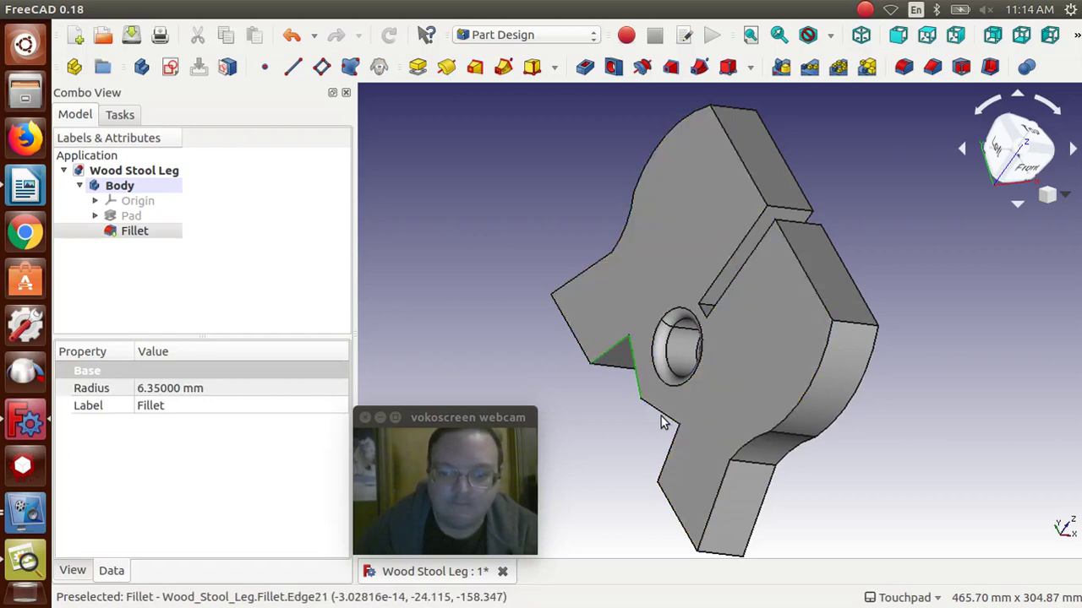
left_click(663, 422, "ctrl")
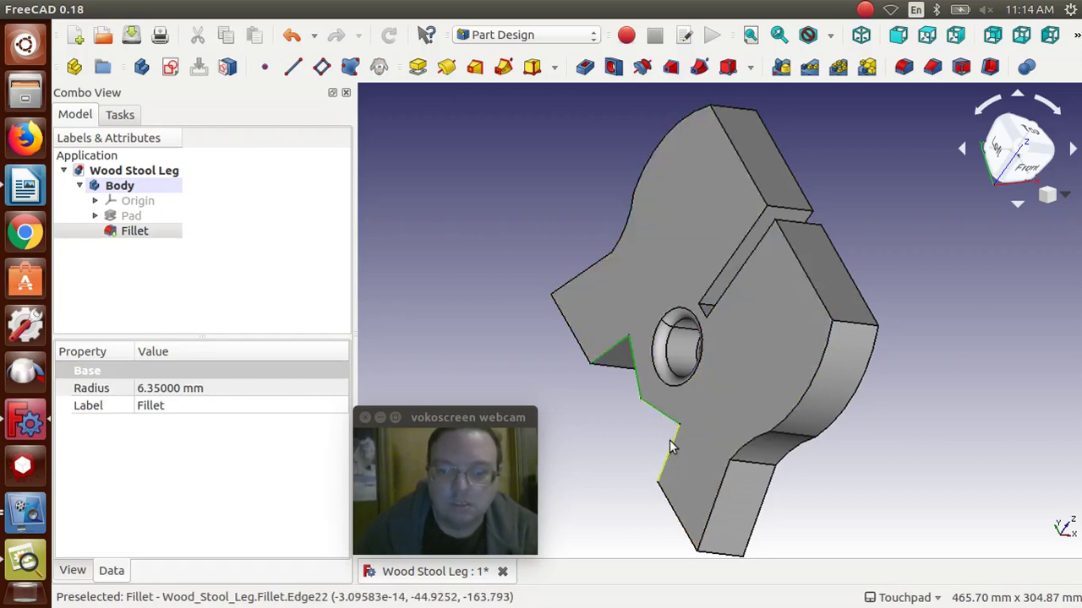
left_click_drag(927, 470, 702, 403, "alt")
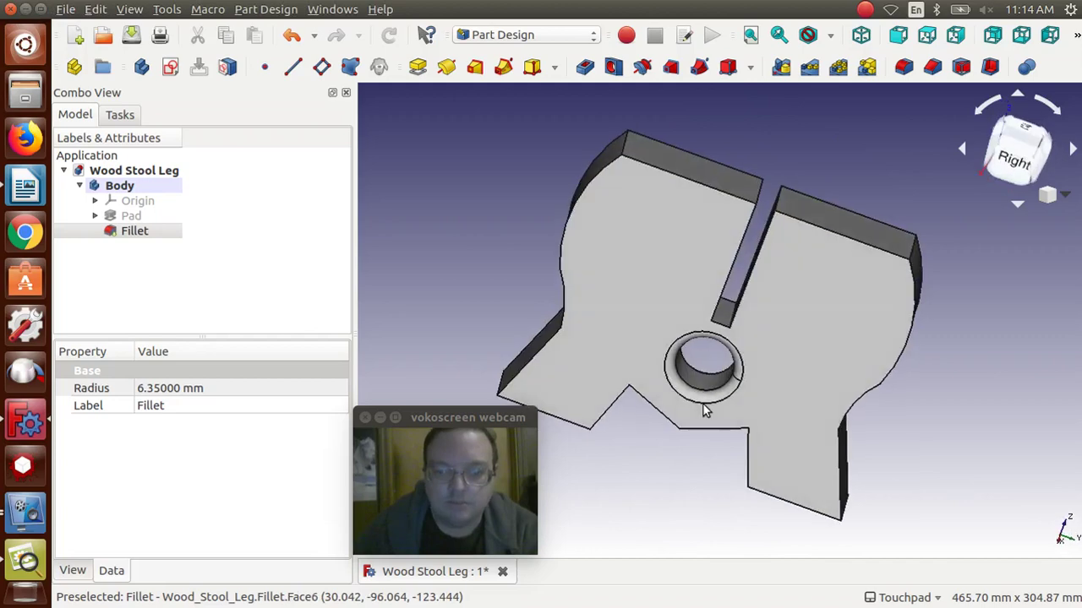
left_click(610, 418)
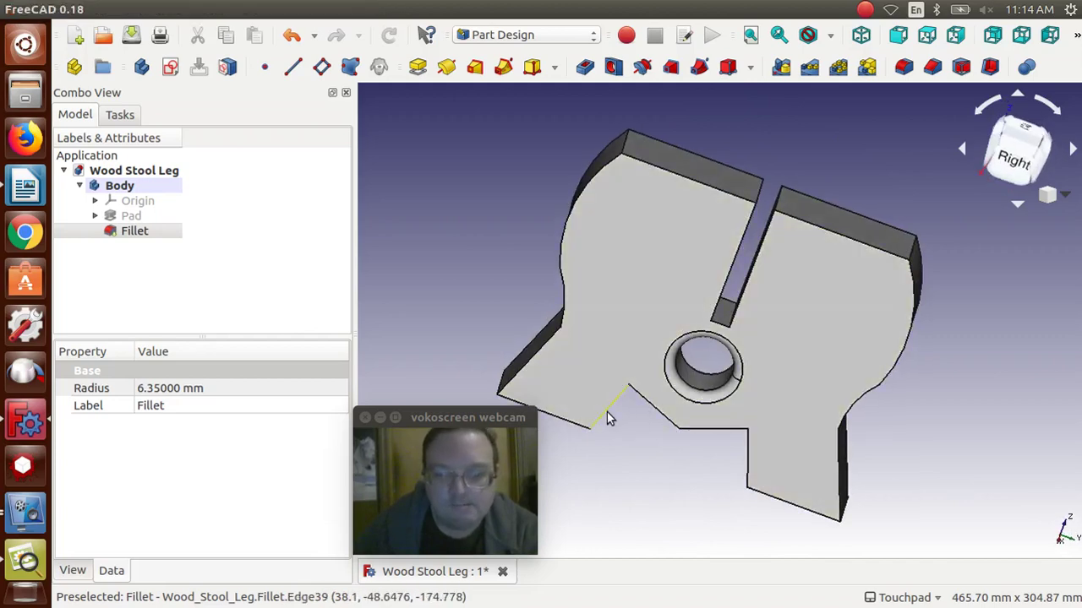
left_click(651, 410)
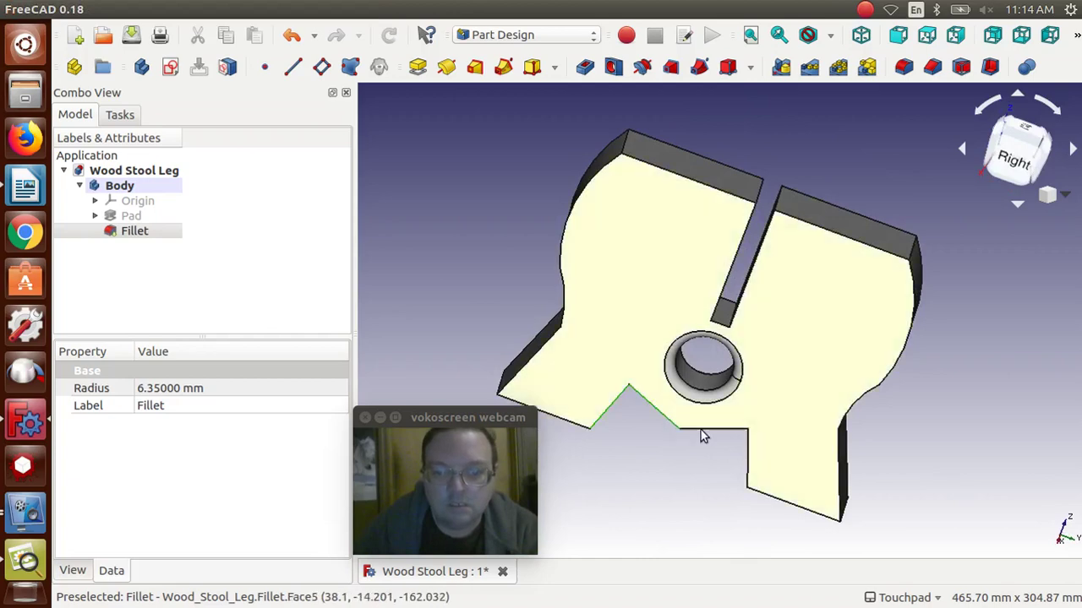
left_click(708, 429)
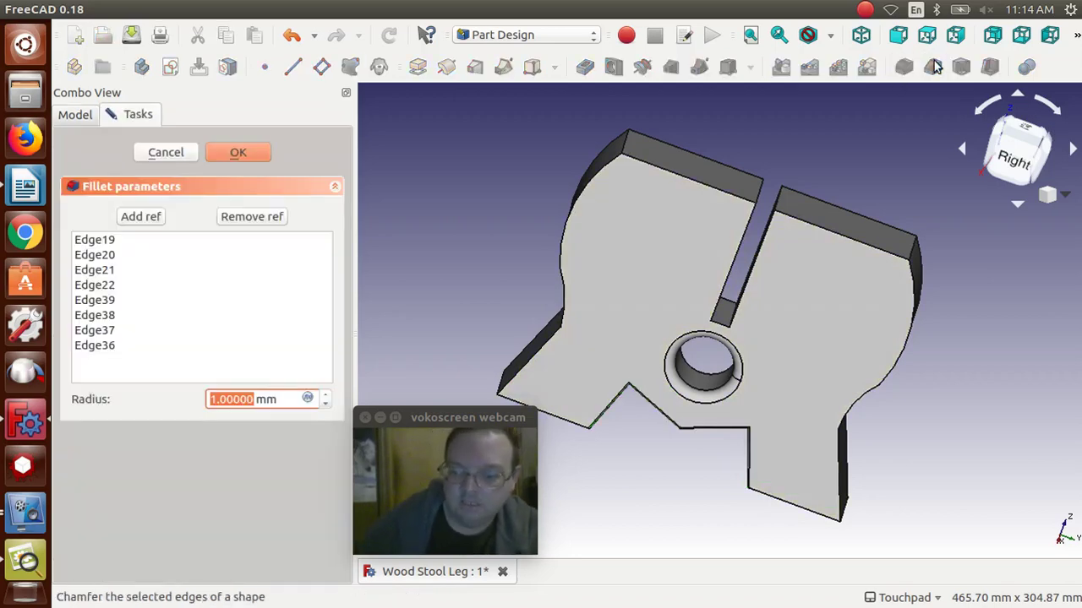
type("6")
key("BackSpace")
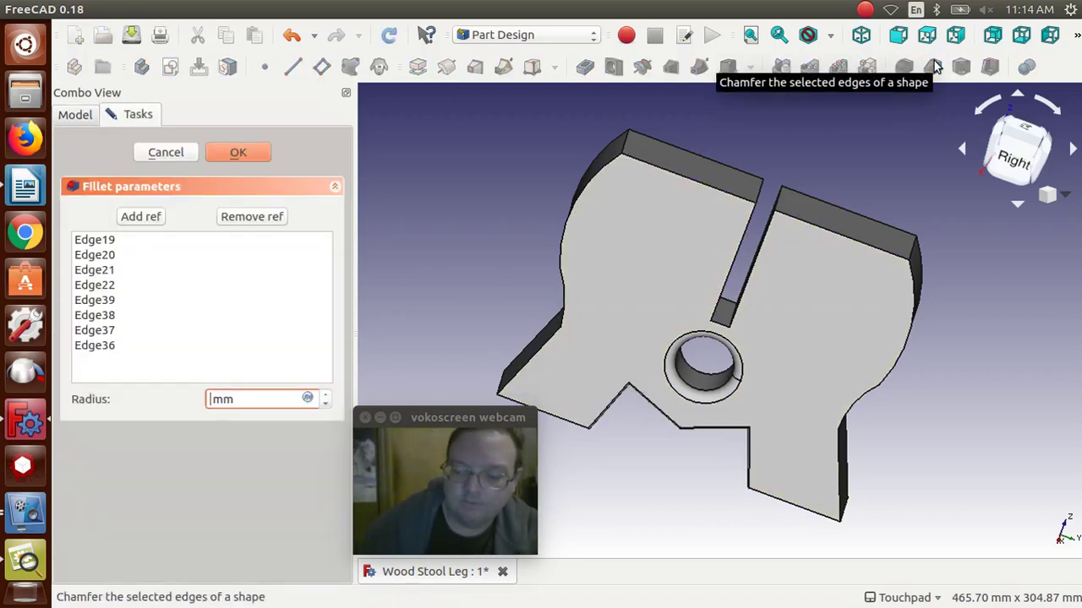
type("12 ")
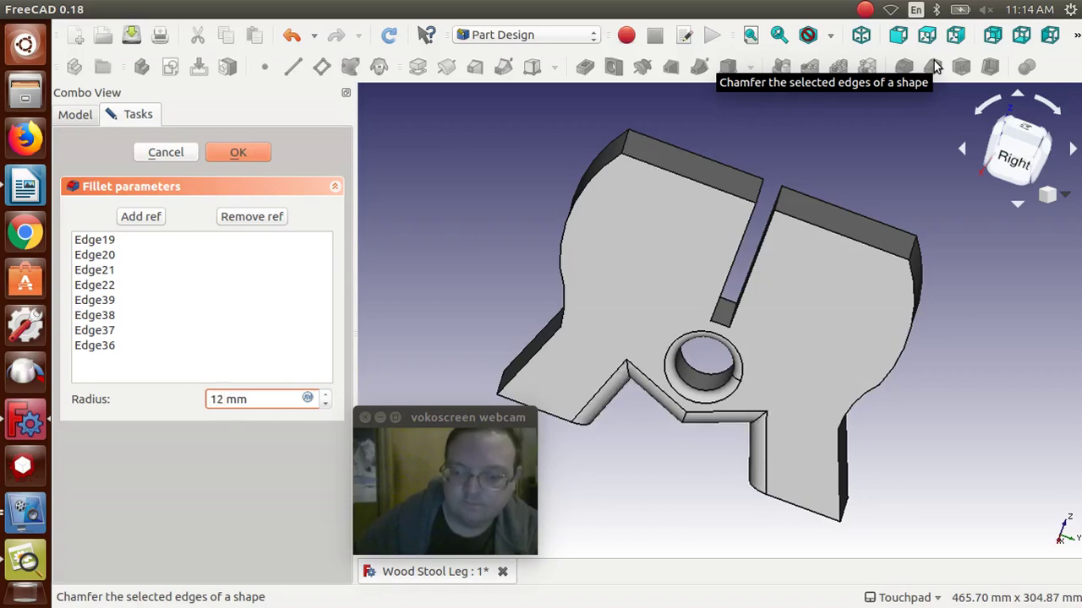
type(".7")
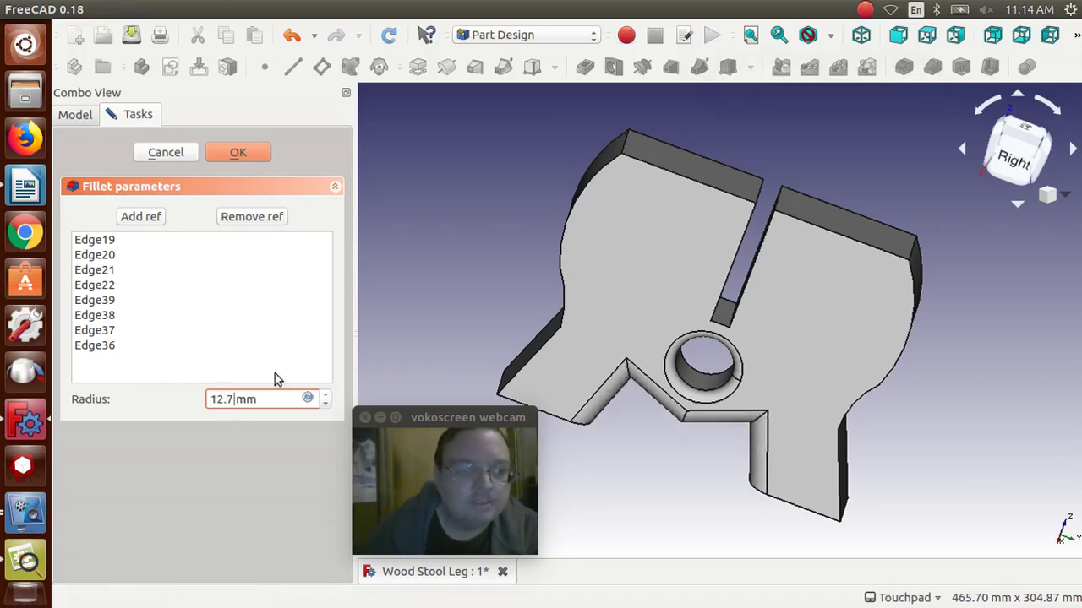
left_click(246, 154)
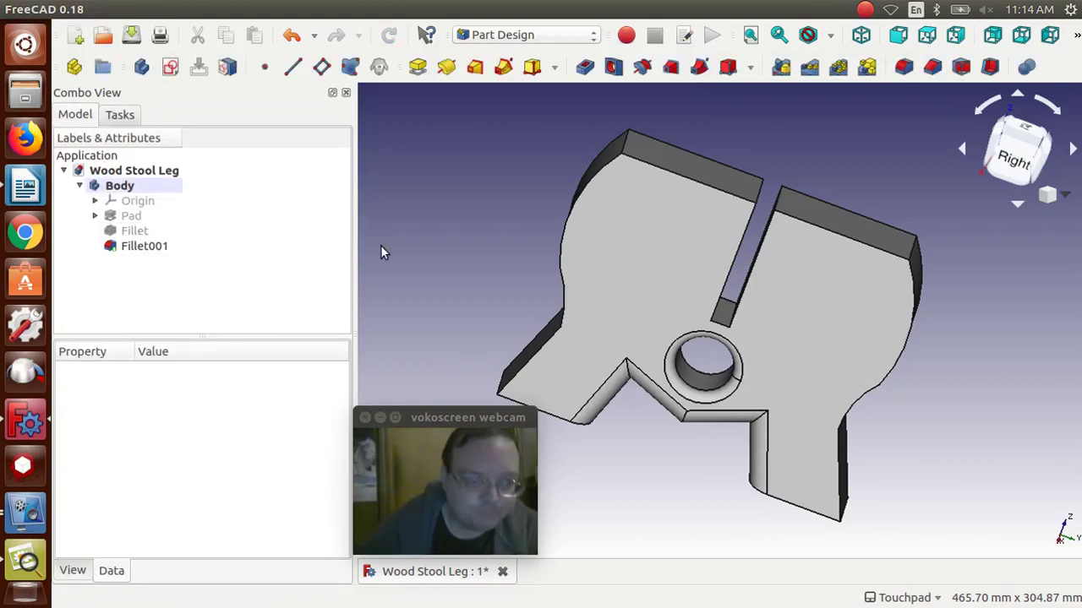
Duplicate the Pad's sketch by copying it without its dependencies and pasting it into the document.
mouse_move(428, 273)
middle_mouse_down()
mouse_move(494, 277)
mouse_move(529, 306)
mouse_move(478, 290)
mouse_move(431, 293)
middle_mouse_up()
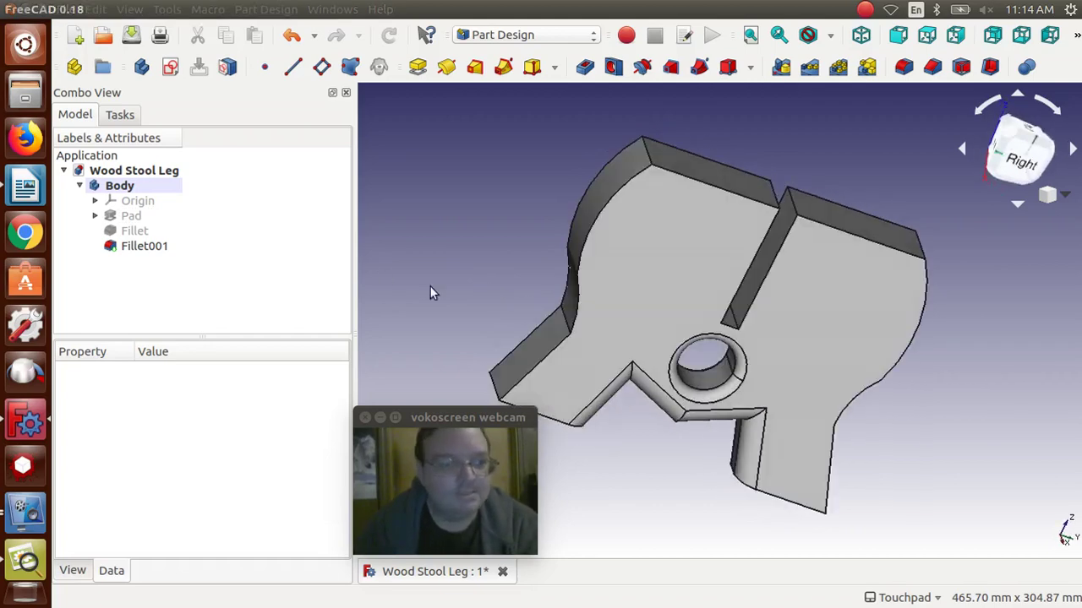
left_click(94, 216)
left_click(142, 234)
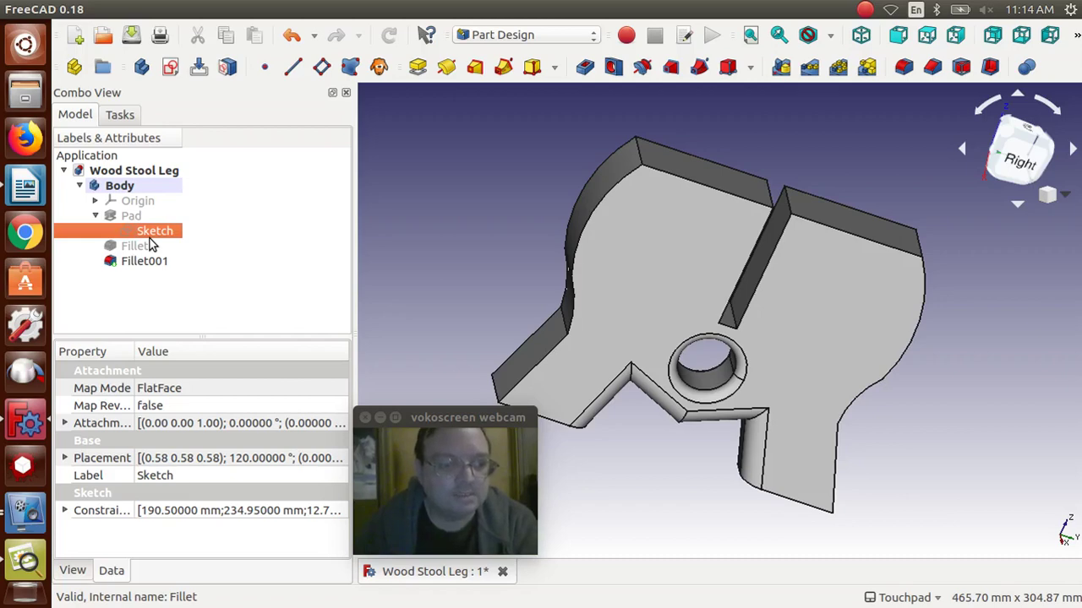
key("ctrl+c")
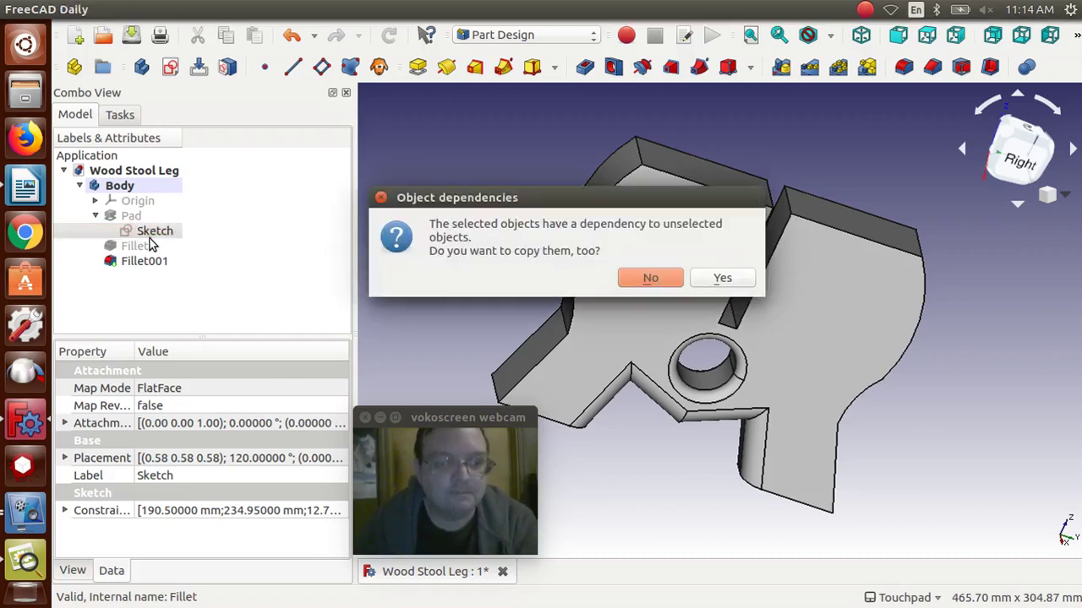
left_click(648, 280)
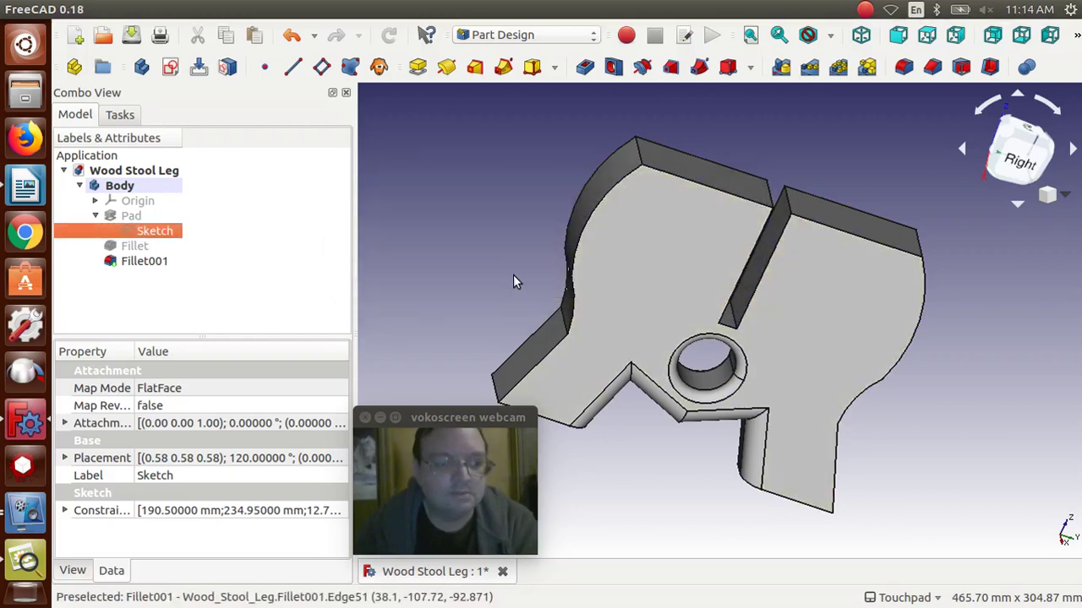
key("ctrl+v")
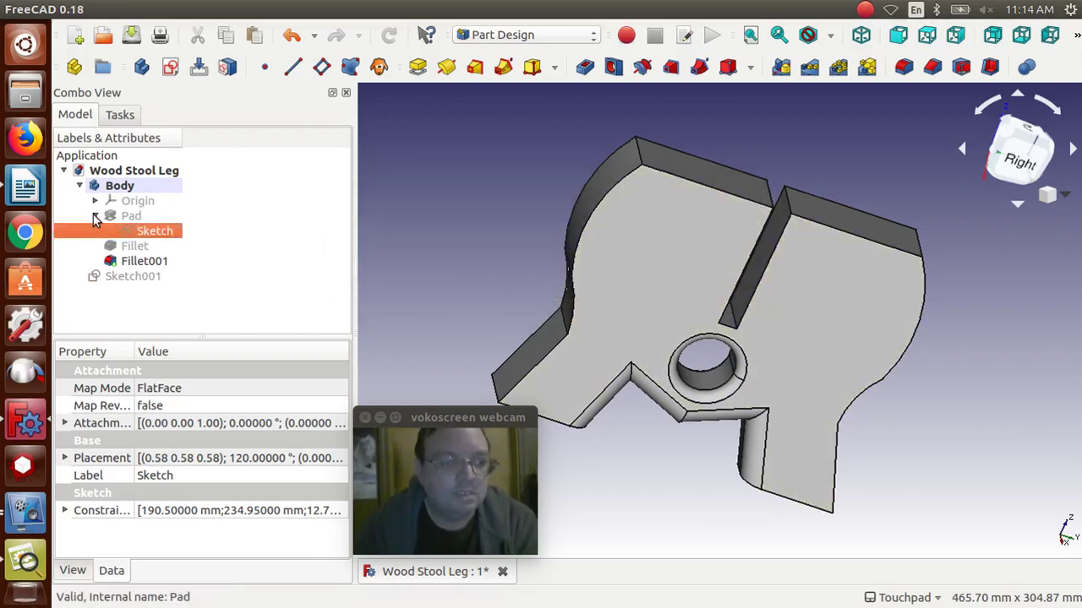
left_click(95, 217)
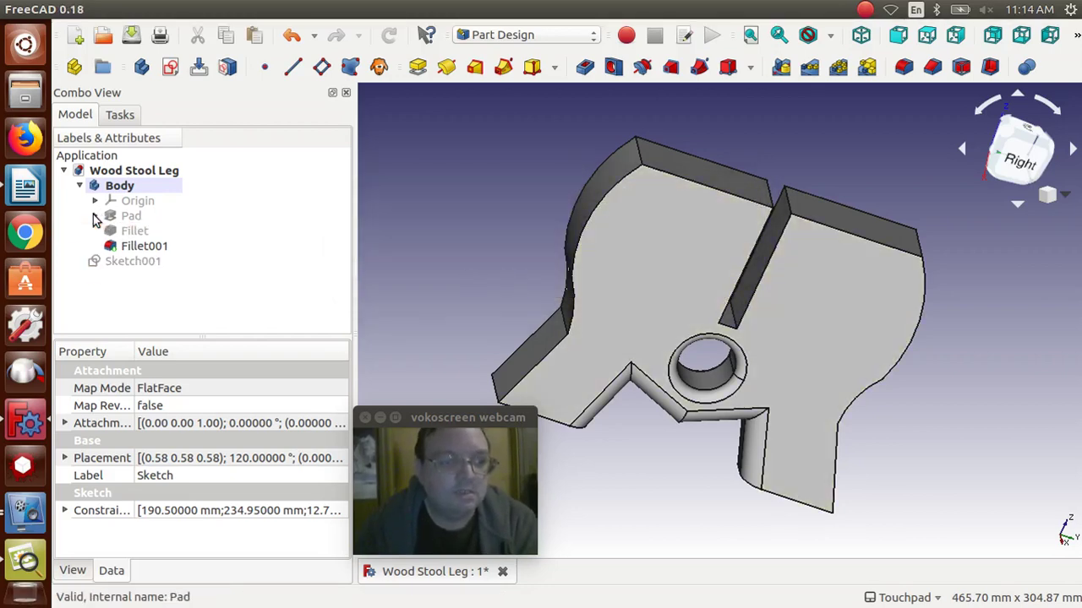
Hide the filleted solid (Fillet001) and make the copied sketch visible.
left_click(139, 246)
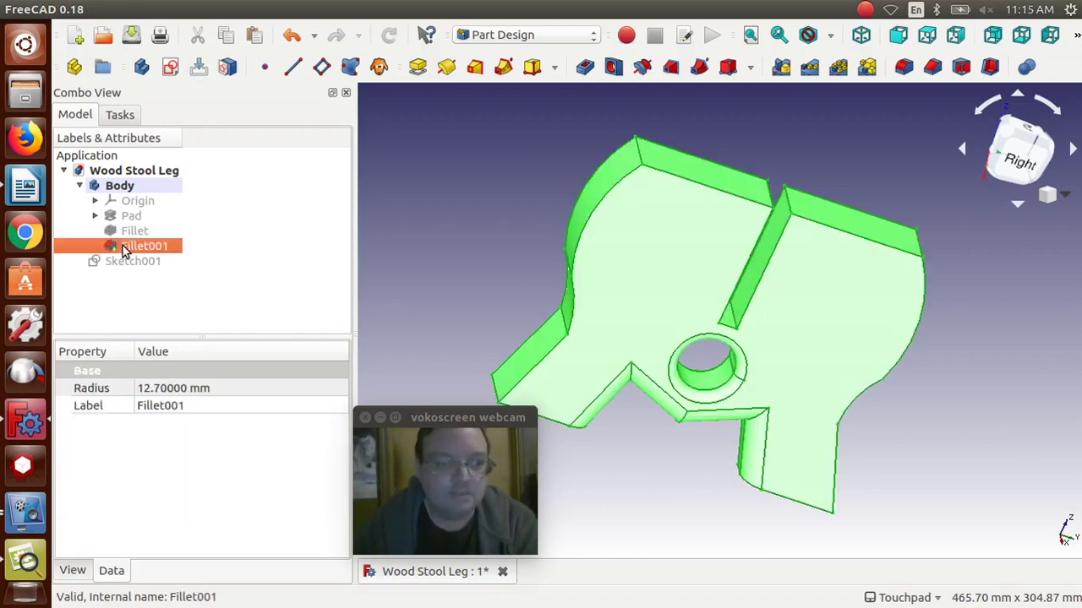
key("space")
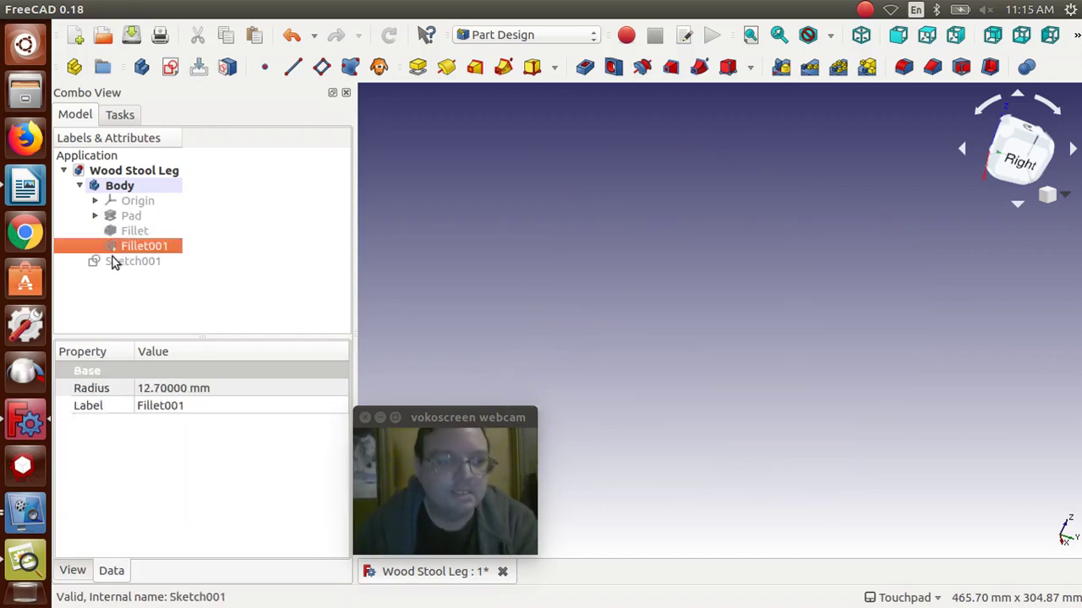
left_click(112, 262)
key("space")
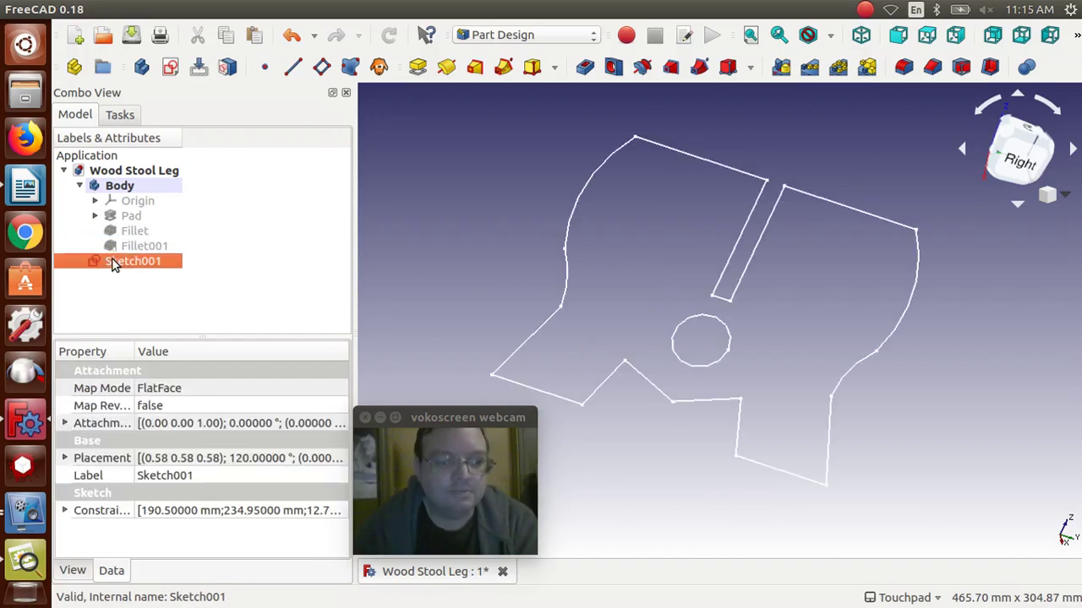
Edit Sketch001 and delete its two horizontal top edges and the two long sides of the slot.
double_click(126, 261)
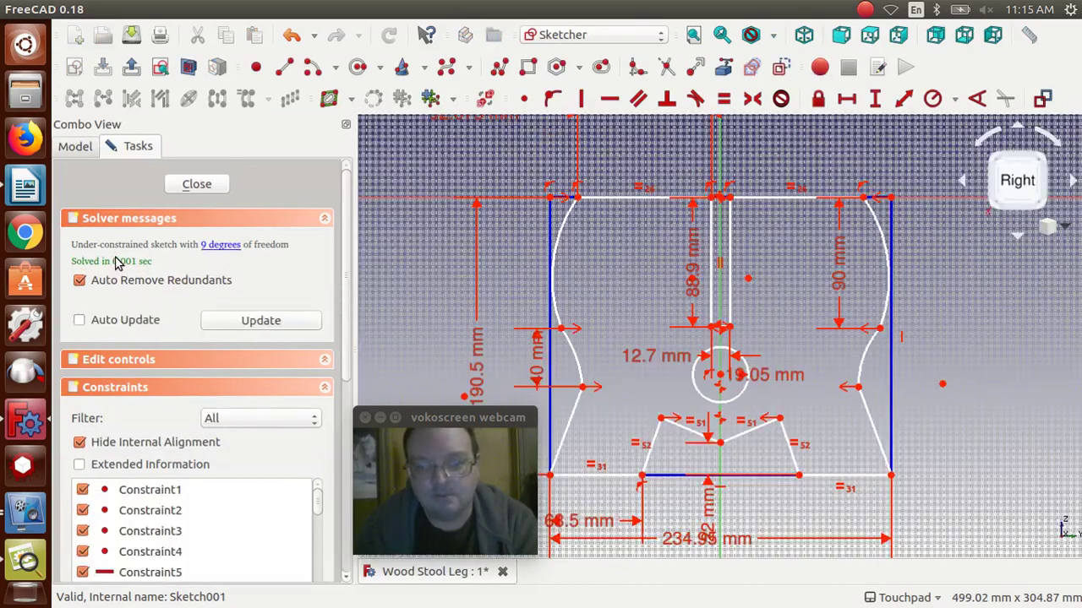
left_click(600, 200)
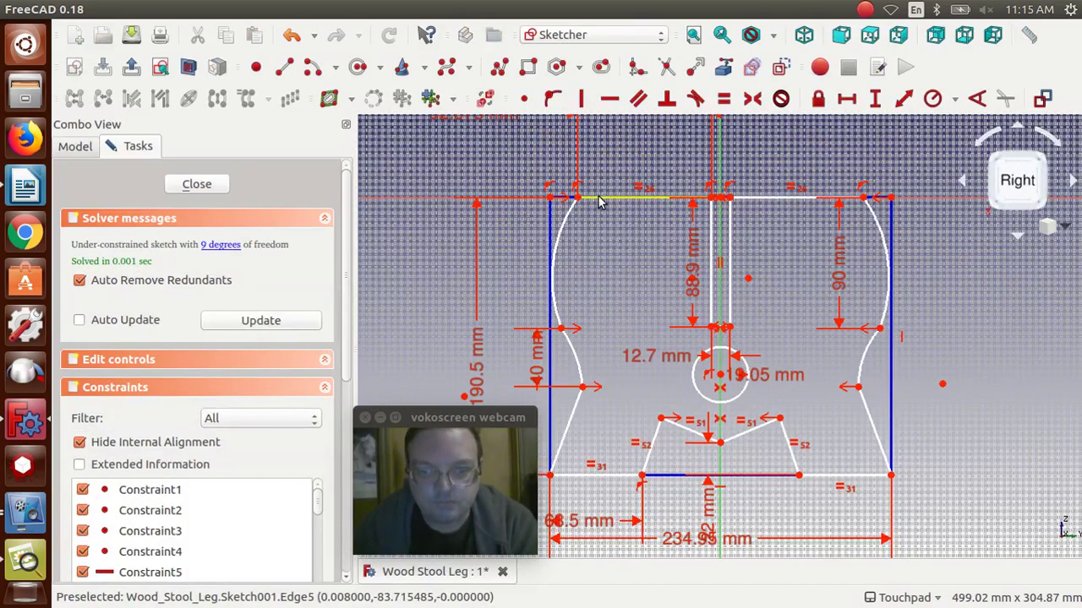
key("Delete")
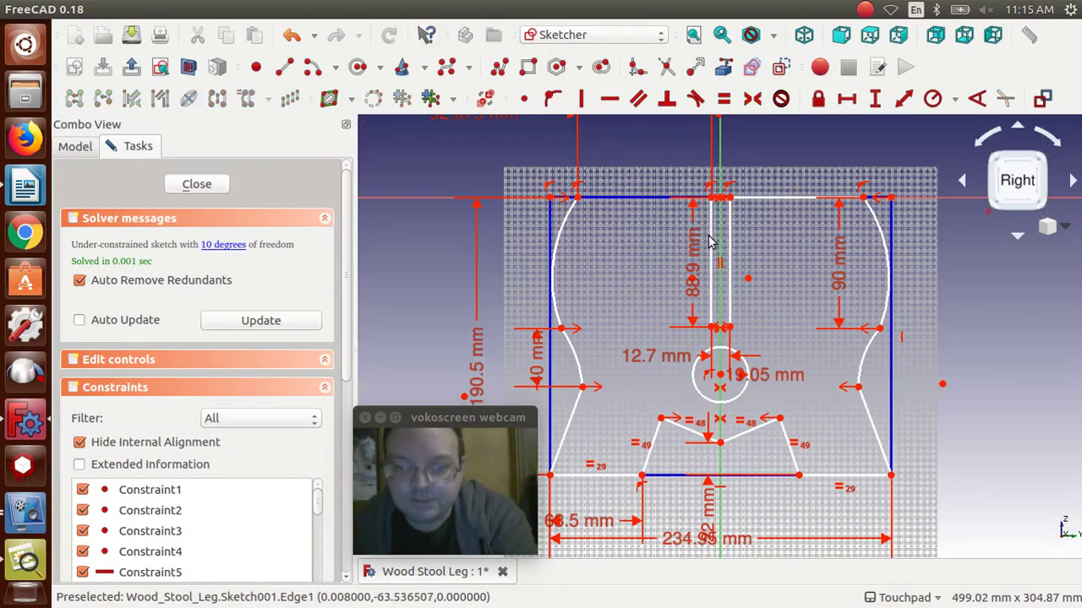
left_click(718, 279)
key("Delete")
left_click(731, 270)
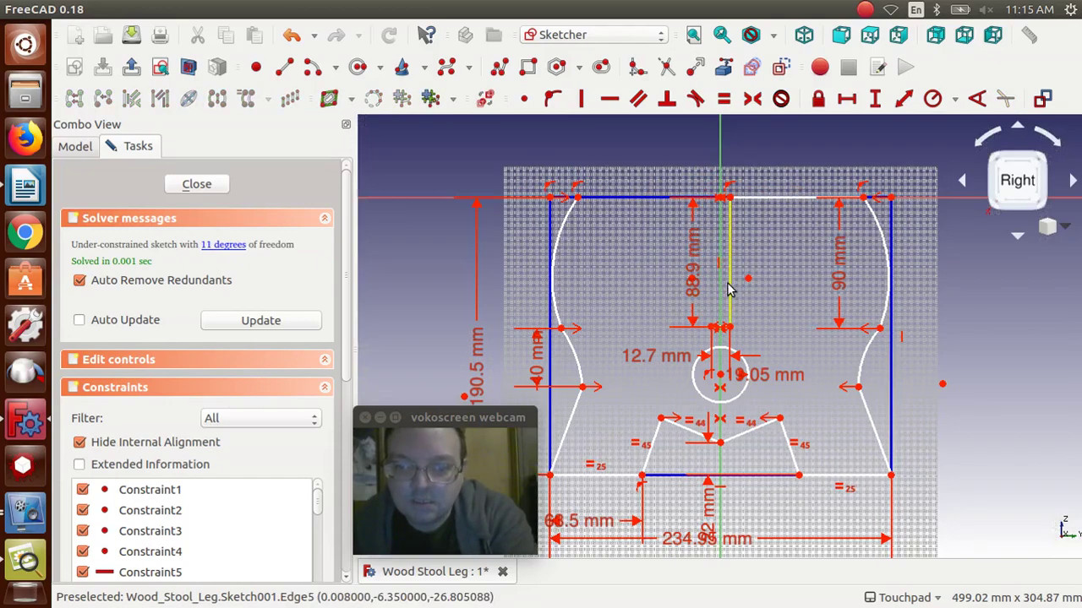
key("Delete")
left_click(754, 206)
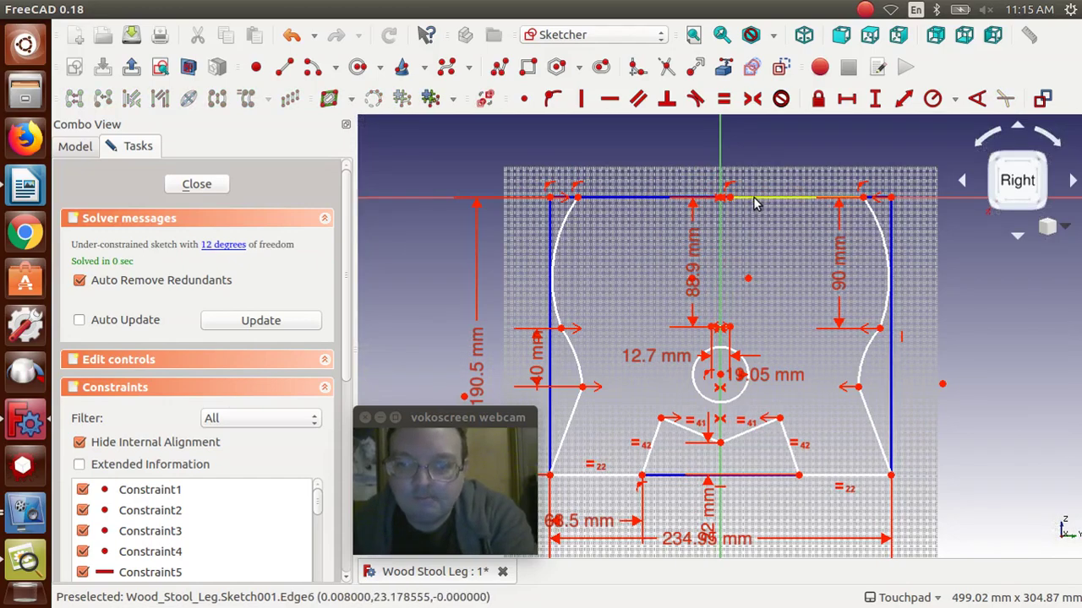
key("Delete")
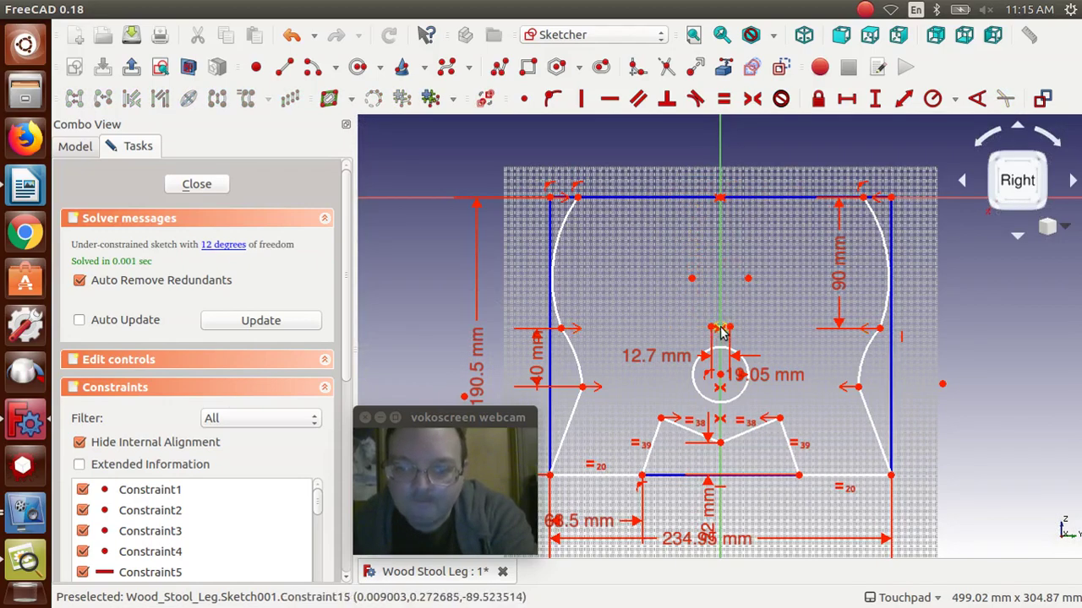
Delete the slot's leftover short bottom edge and the circle beneath it from the sketch.
left_click(718, 334)
key("Delete")
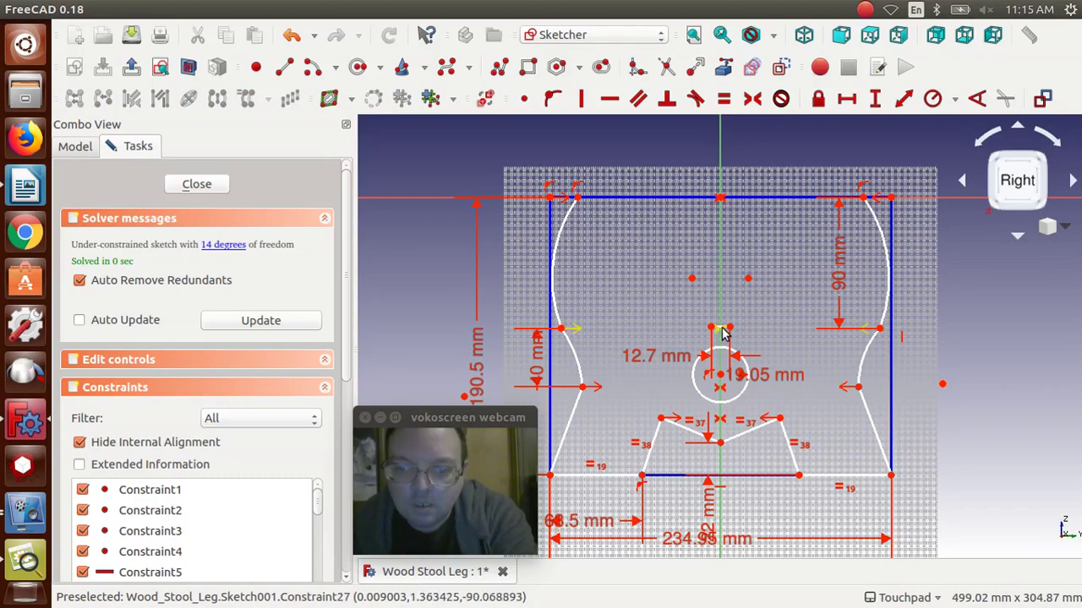
left_click(723, 329)
left_click(719, 327)
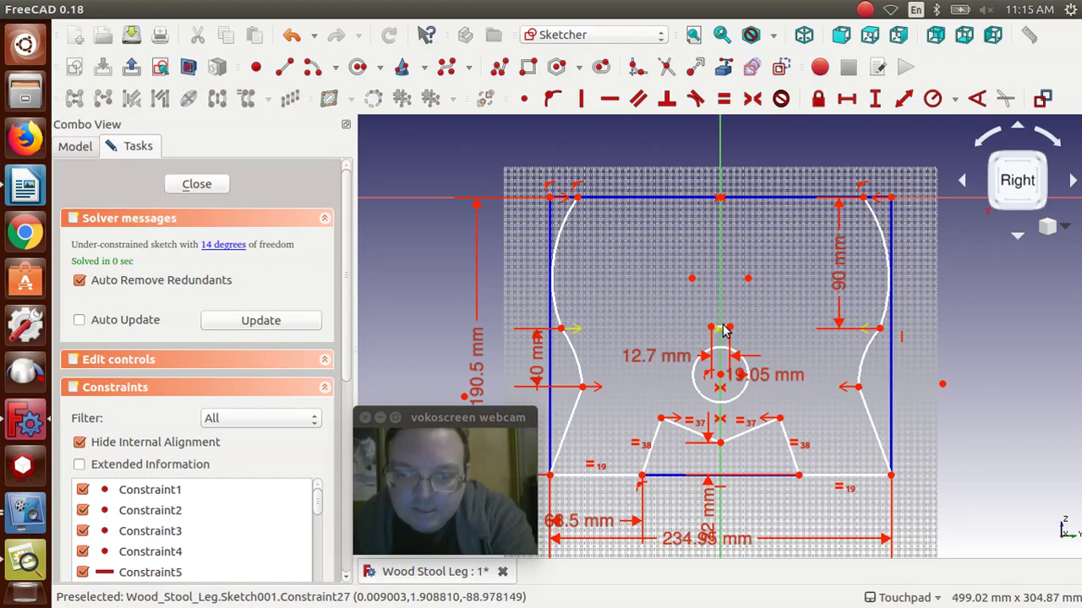
left_click(722, 330)
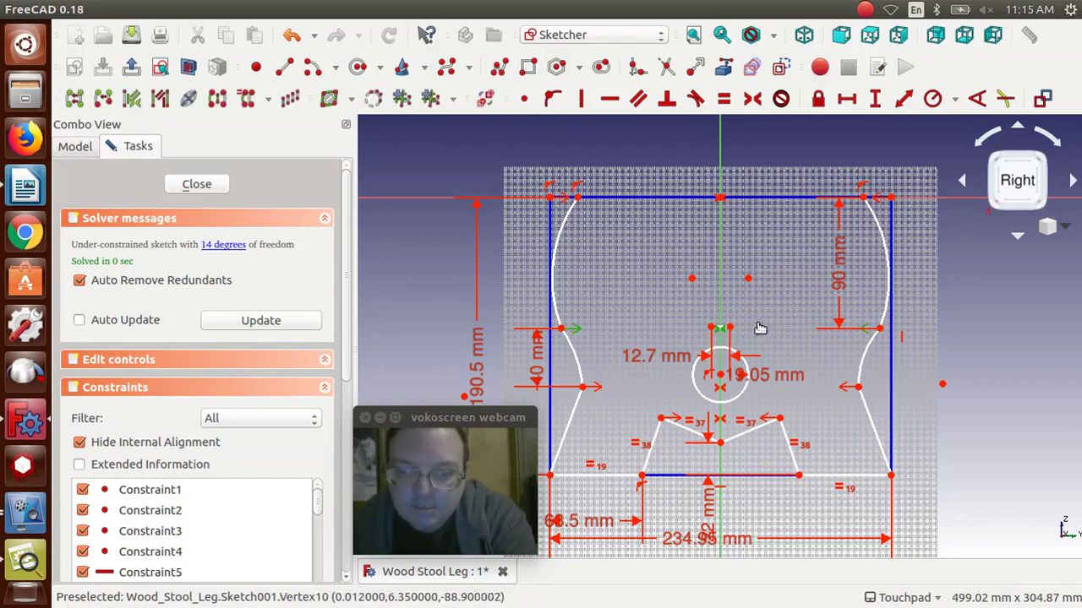
scroll(736, 331, "up", 4)
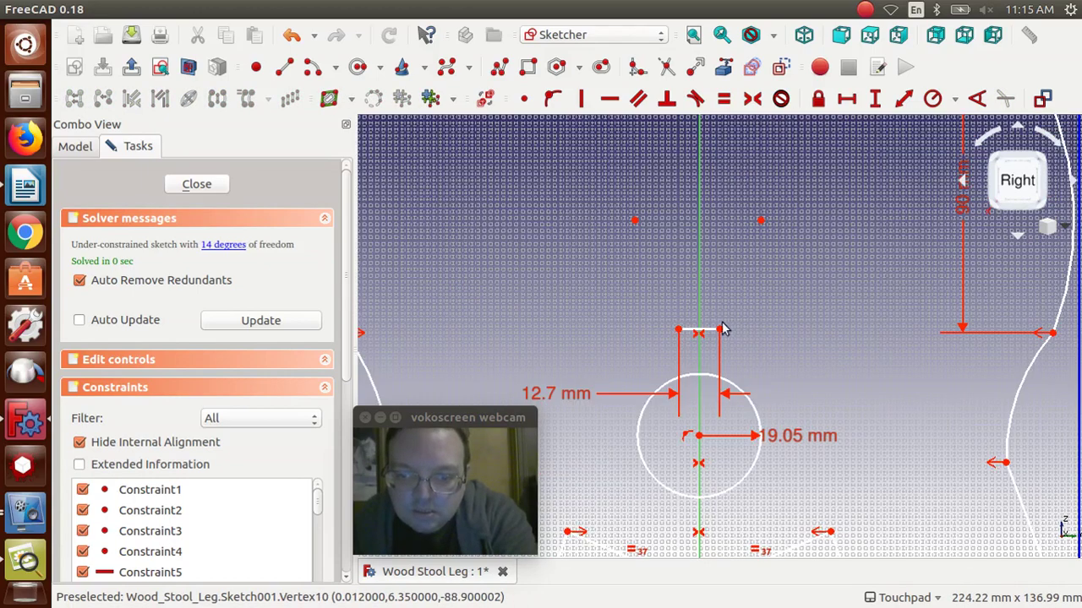
left_click(716, 332)
key("Delete")
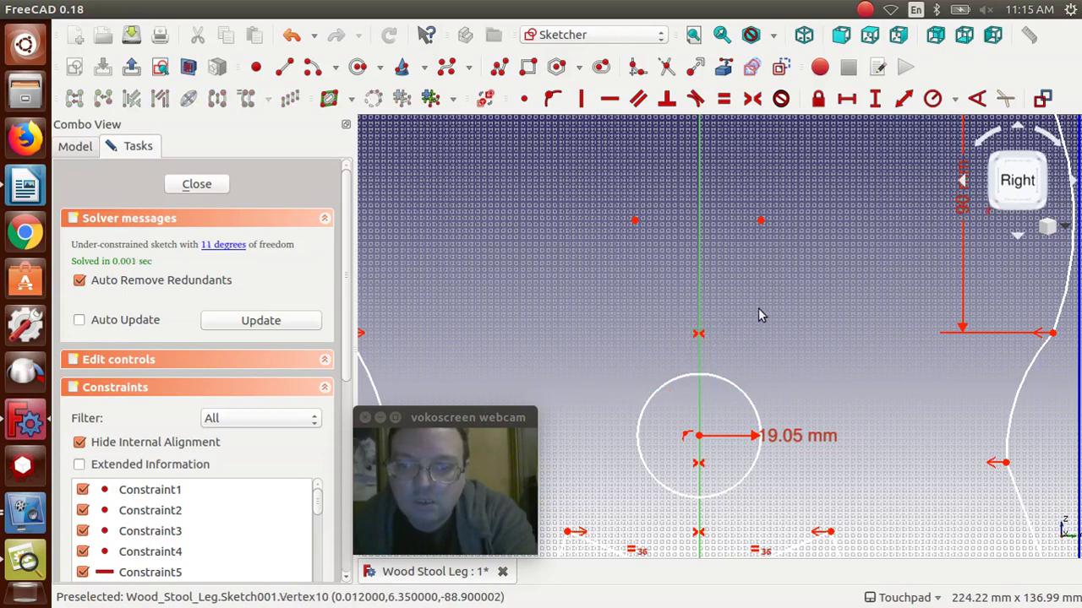
left_click(729, 385)
key("Delete")
scroll(765, 339, "down", 4)
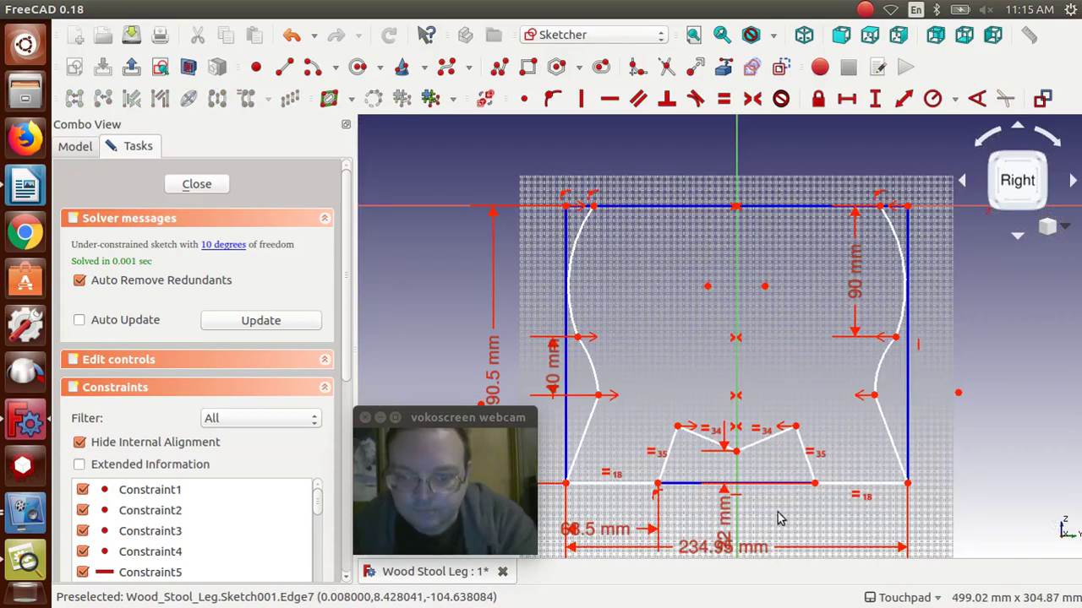
Delete both feet's bottom edges and the four lines of the notch between them.
left_click(644, 484)
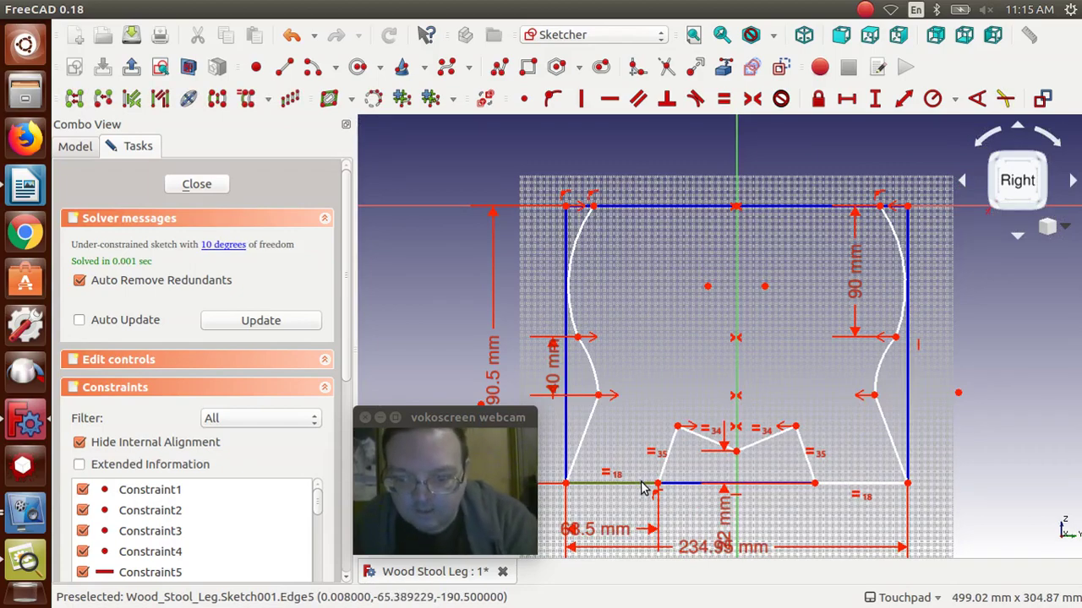
key("Delete")
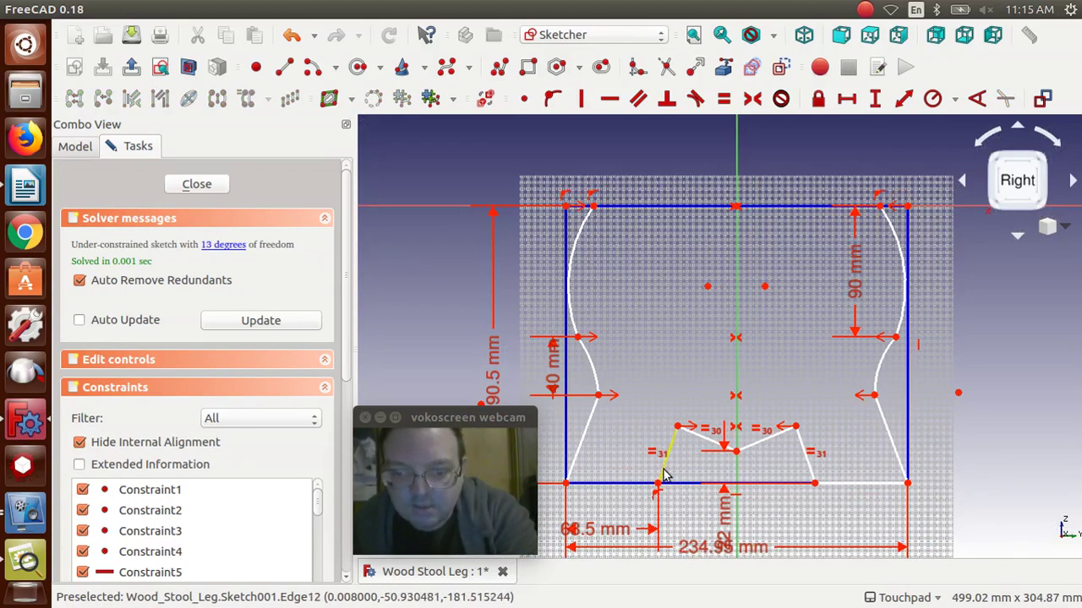
left_click(667, 463)
key("Delete")
left_click(700, 438)
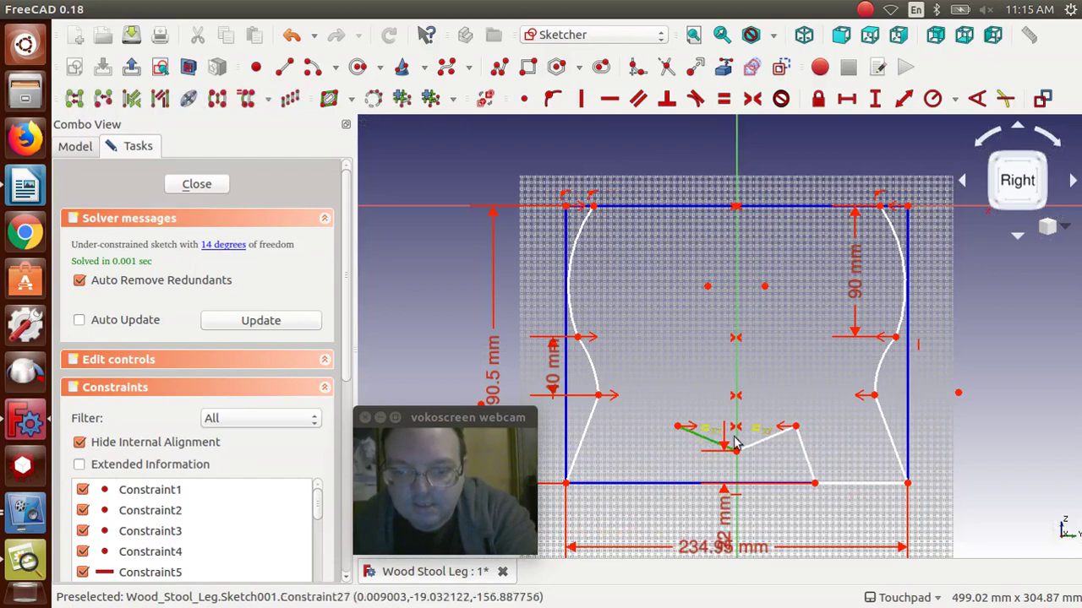
key("Delete")
left_click(754, 447)
key("Delete")
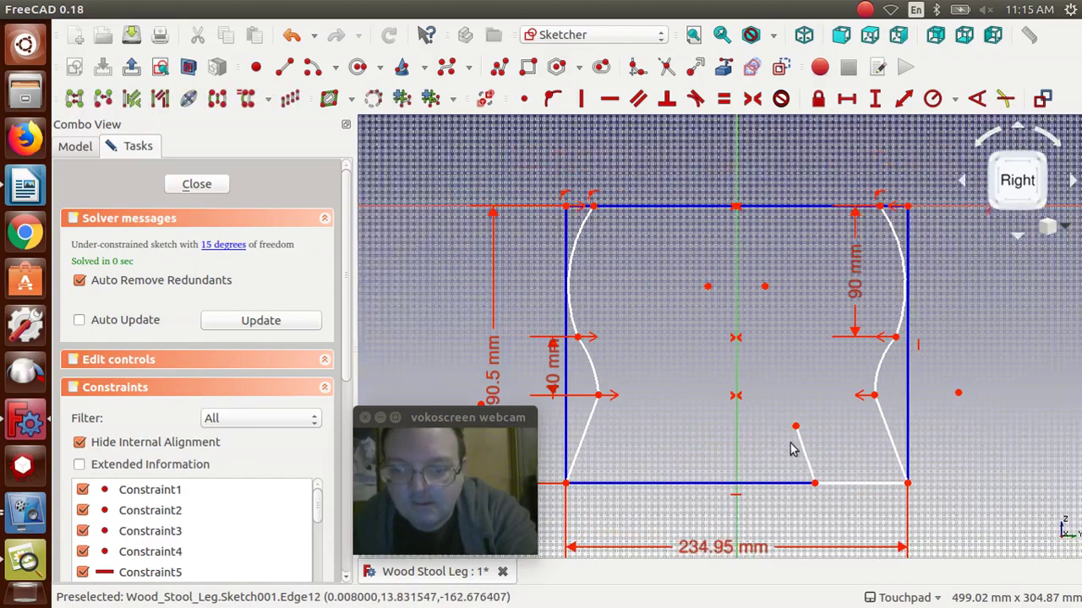
left_click(801, 444)
key("Delete")
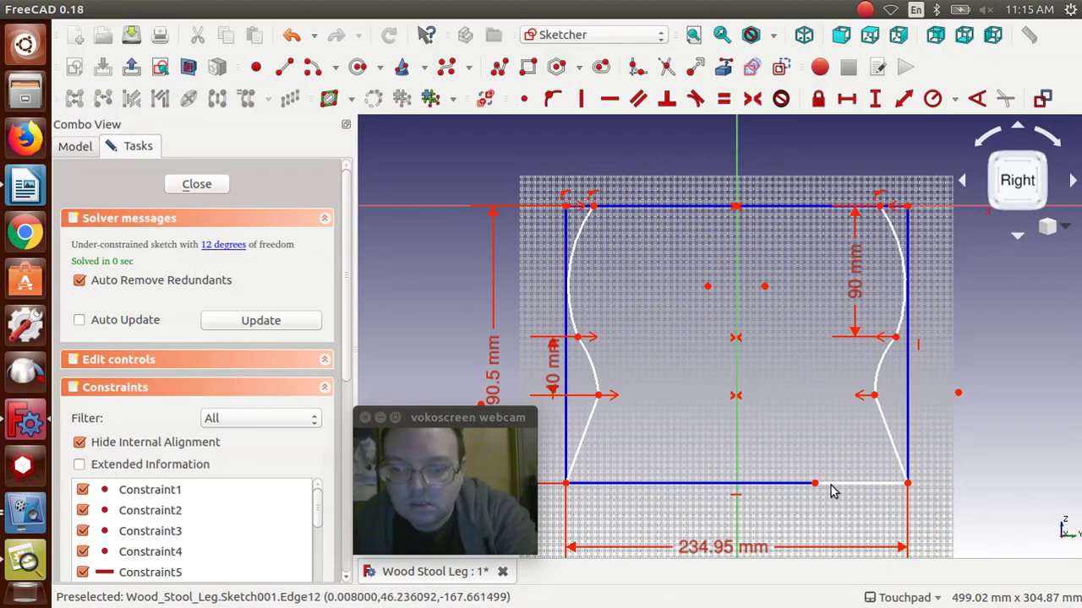
left_click(829, 485)
key("Delete")
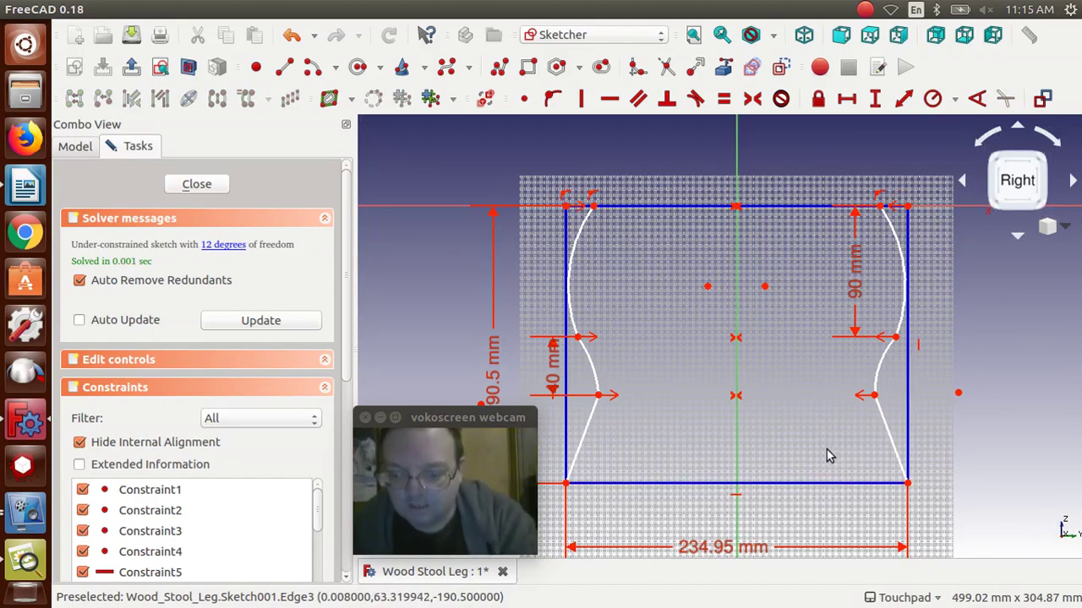
Extend both slanted side lines past the construction rectangle's bottom corners, ending at about (-121, -198.7) and (121.1, -199.3).
key("Up")
key("Up")
key("Up")
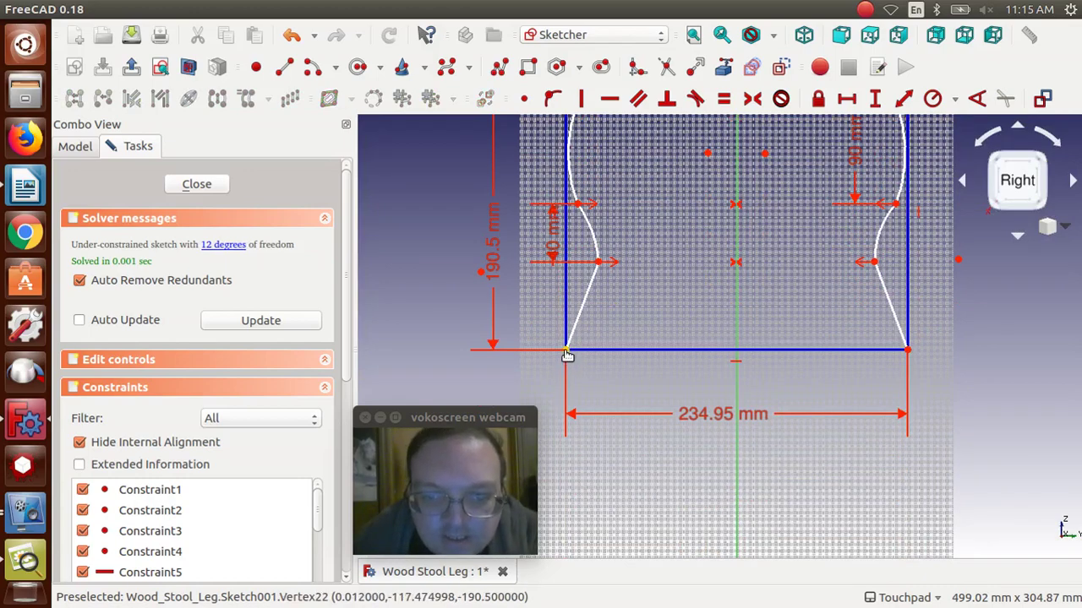
left_click_drag(567, 356, 563, 364)
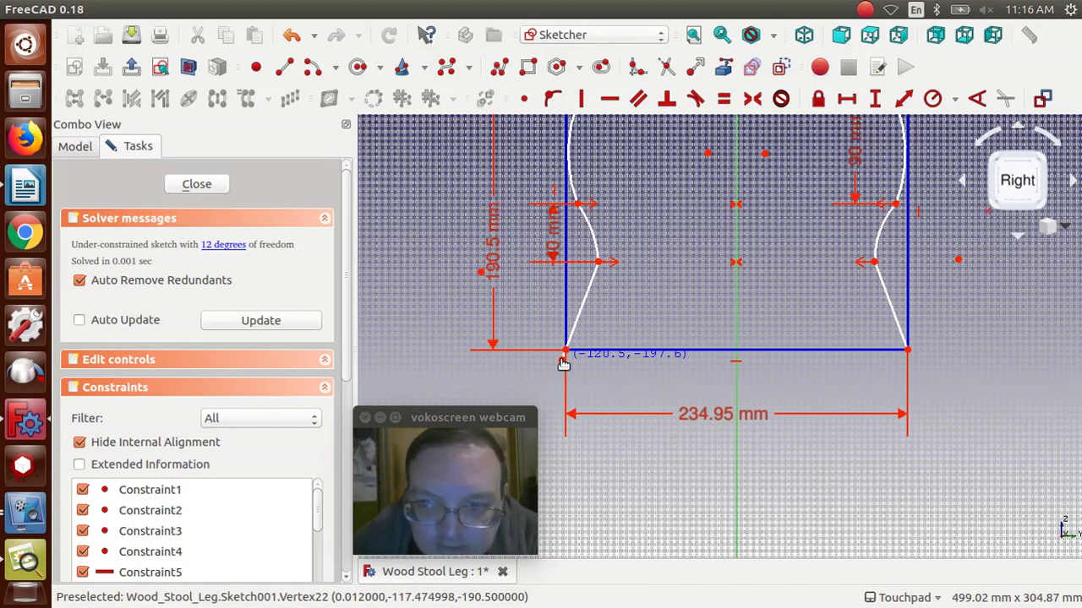
left_click_drag(563, 364, 561, 366)
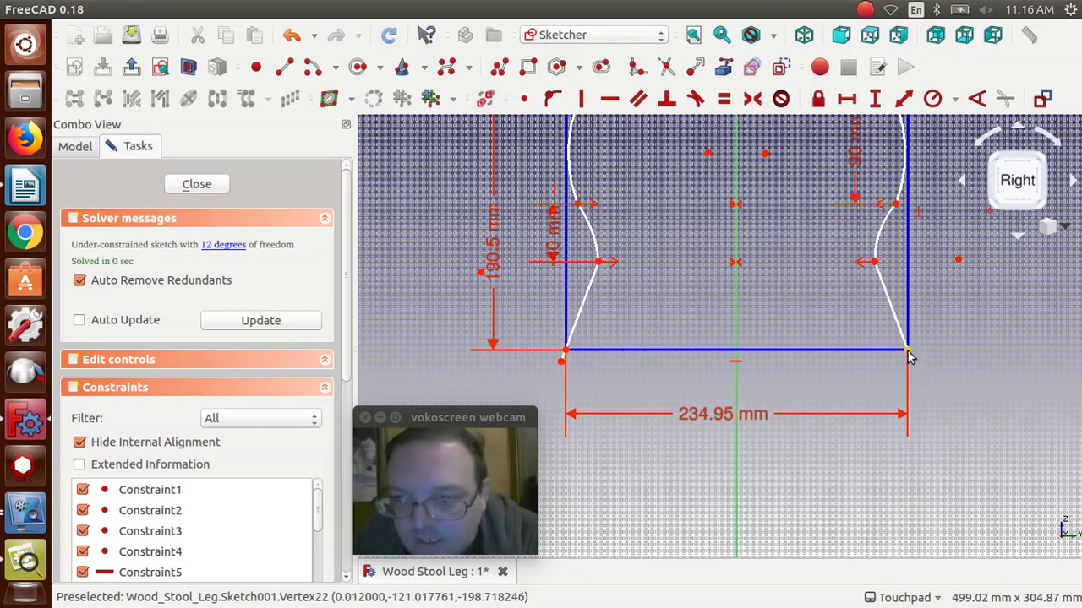
left_click_drag(910, 356, 914, 364)
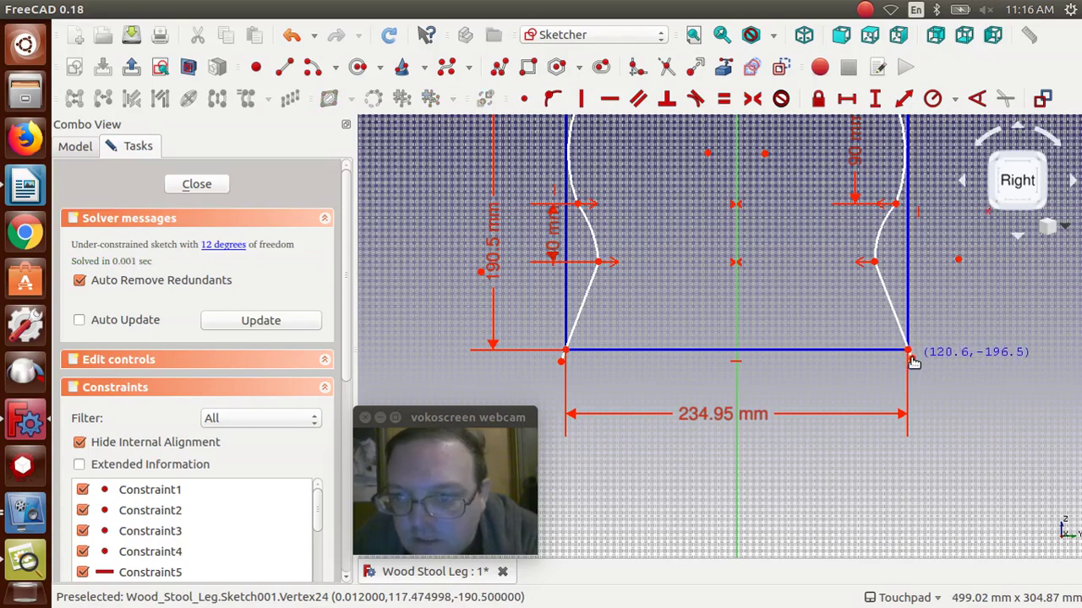
left_click_drag(913, 362, 914, 366)
left_click(913, 363)
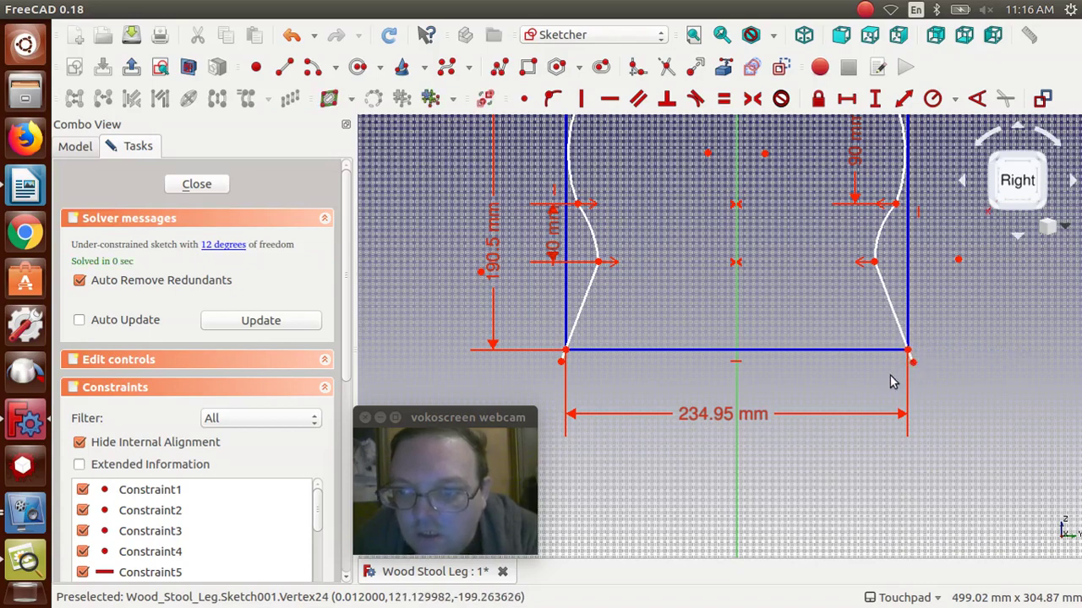
Shorten both side lines' overhangs slightly, moving the left end to about (-120.3, -198), and close the sketch.
scroll(891, 378, "up", 2)
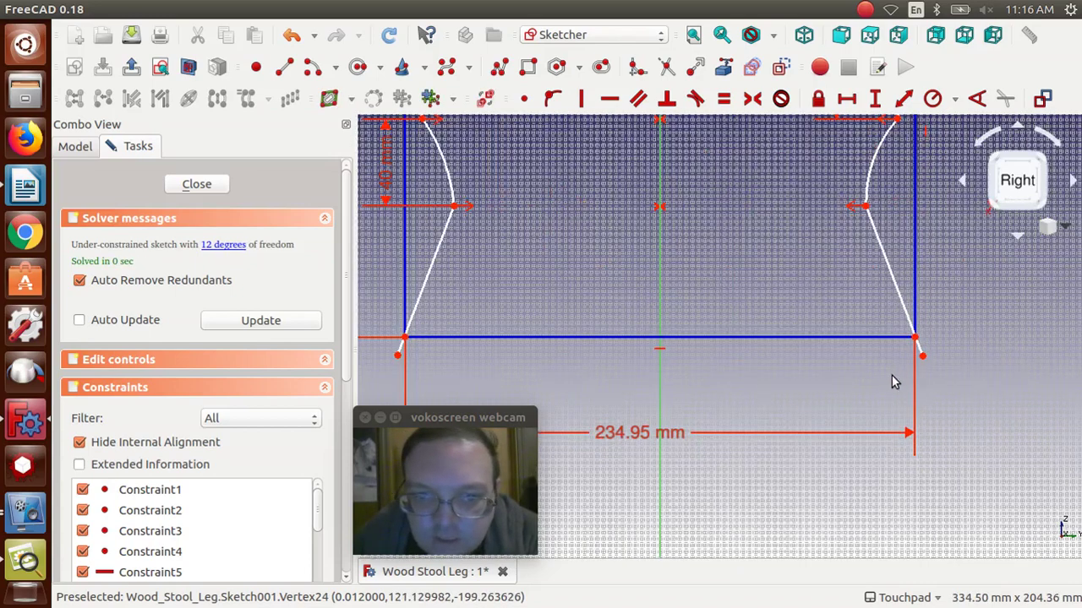
scroll(891, 379, "up", 3)
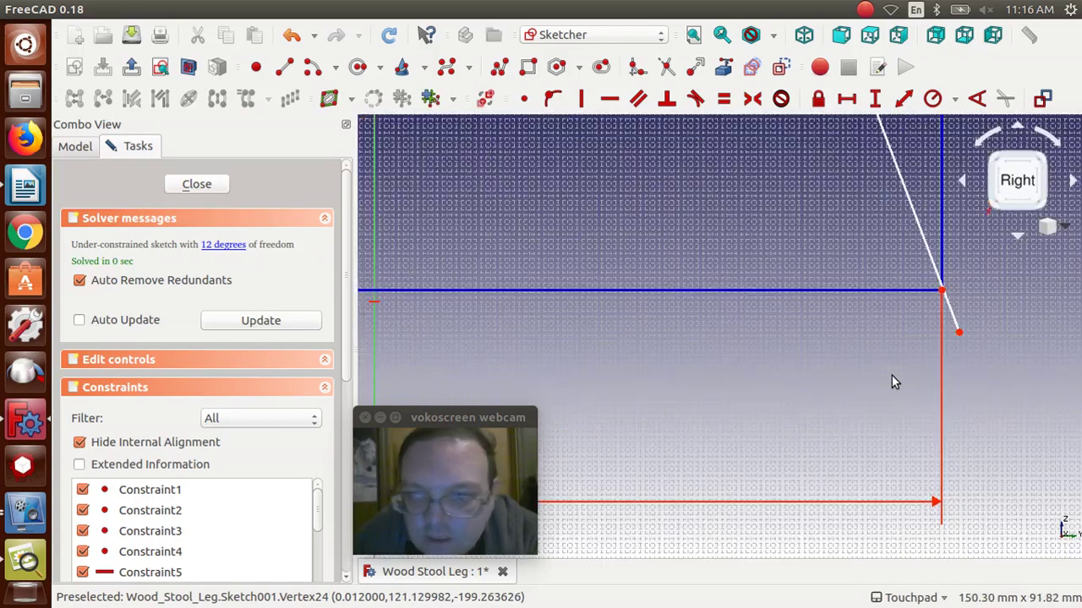
left_click(960, 337)
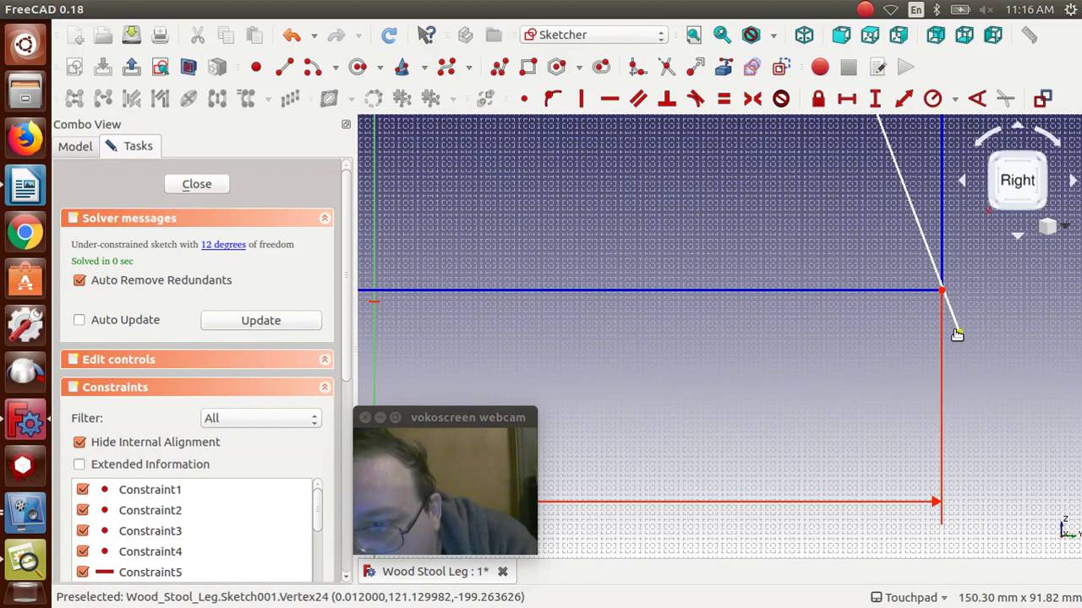
left_click_drag(956, 336, 956, 330)
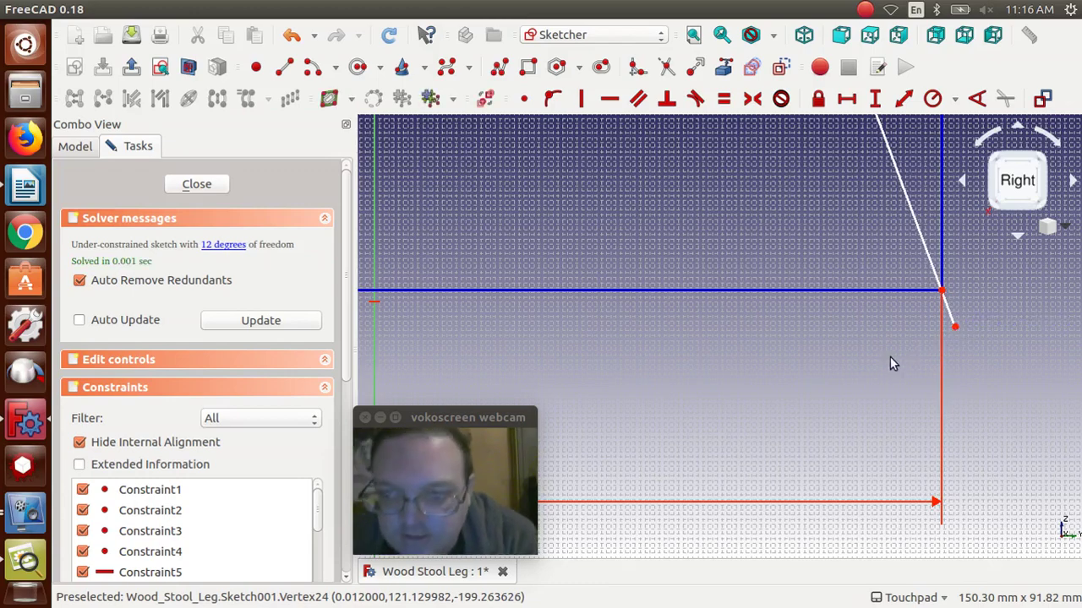
scroll(889, 356, "left", 3)
scroll(890, 357, "left", 10)
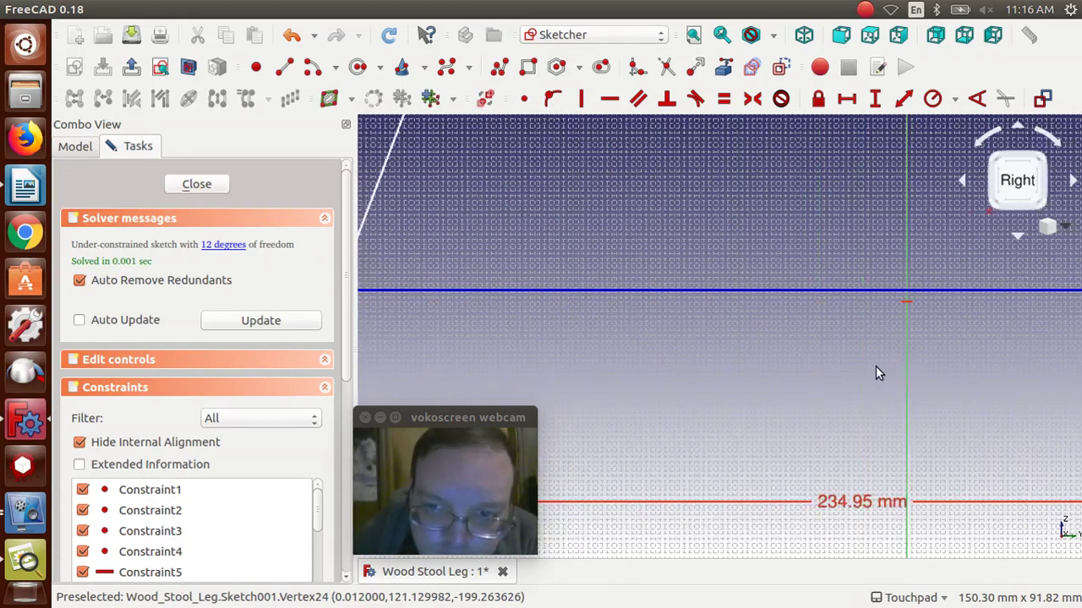
scroll(688, 383, "left", 3)
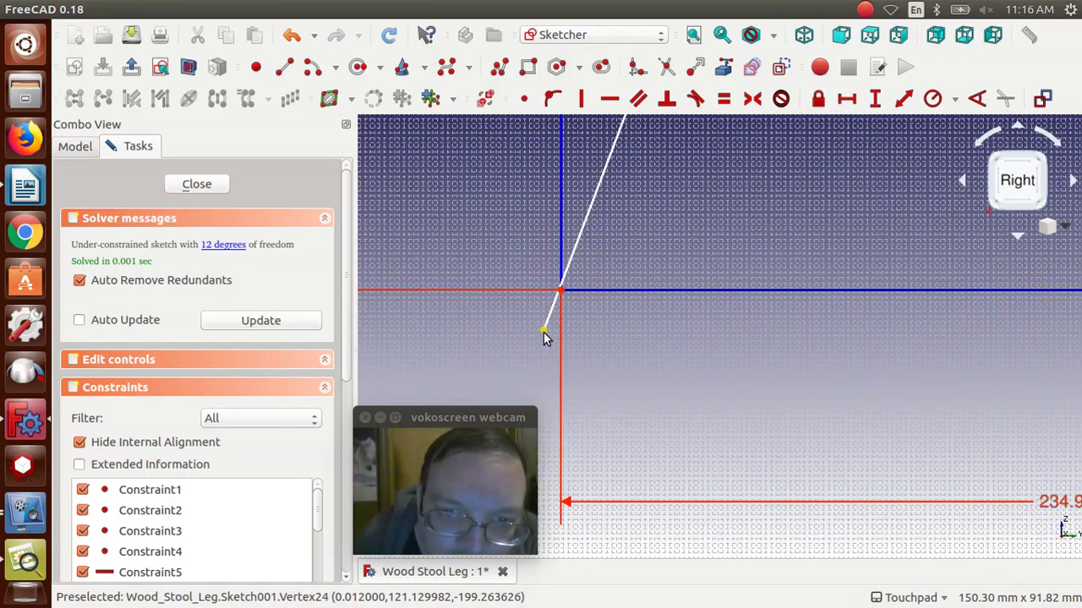
left_click_drag(545, 332, 548, 329)
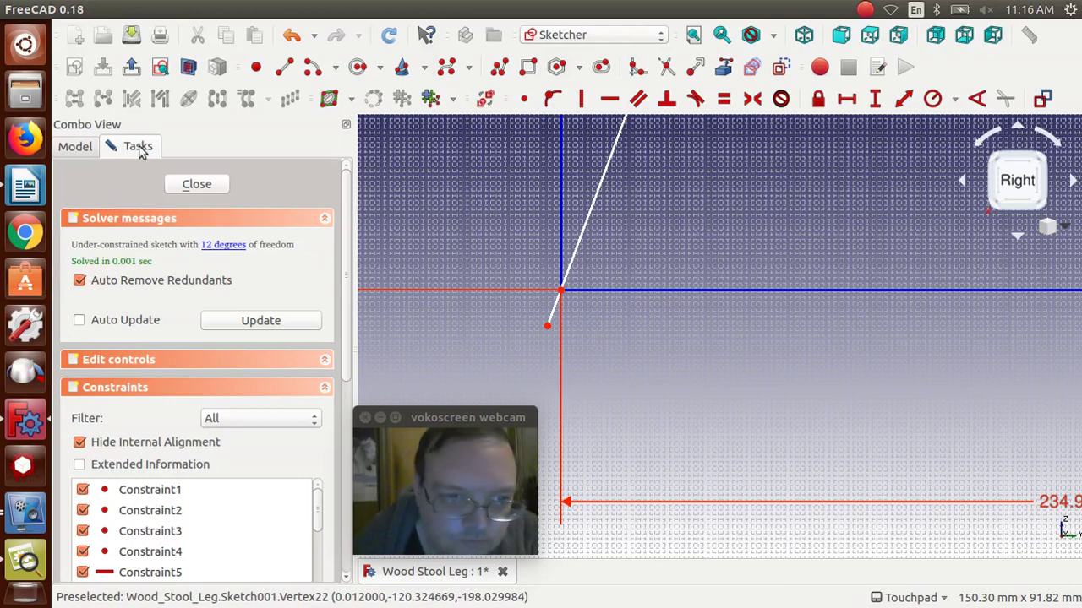
left_click(196, 185)
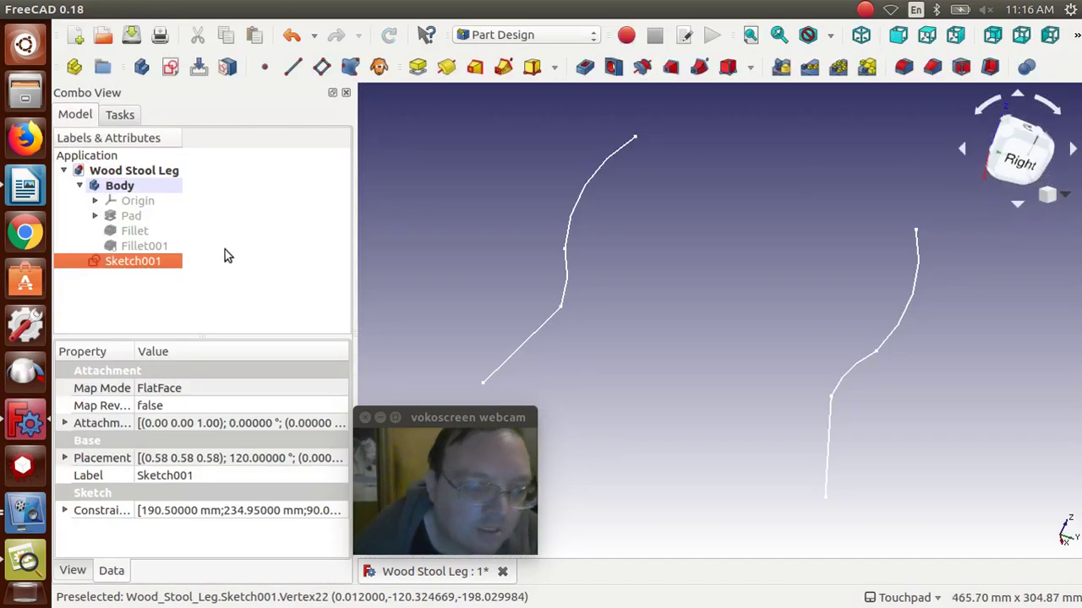
Duplicate Sketch001 by copying it without its dependencies and pasting it into the document.
key("ctrl+c")
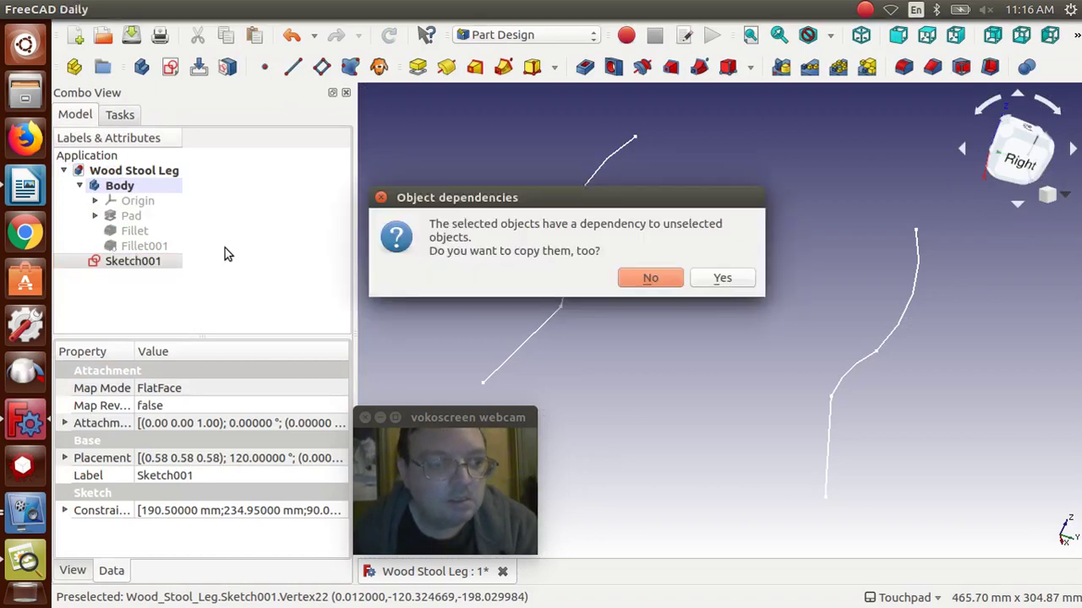
left_click(649, 278)
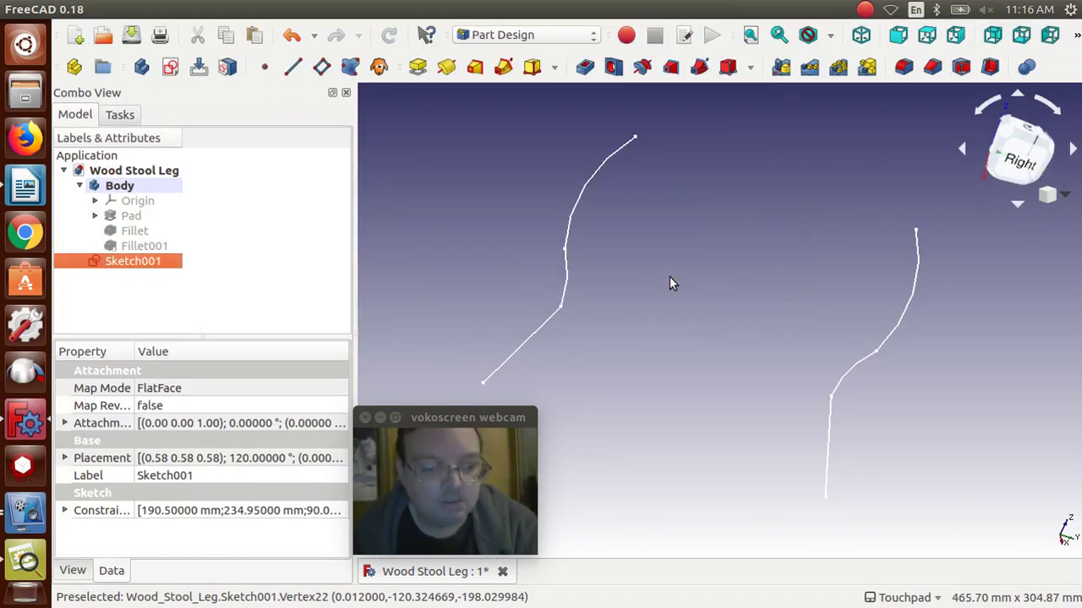
key("ctrl+v")
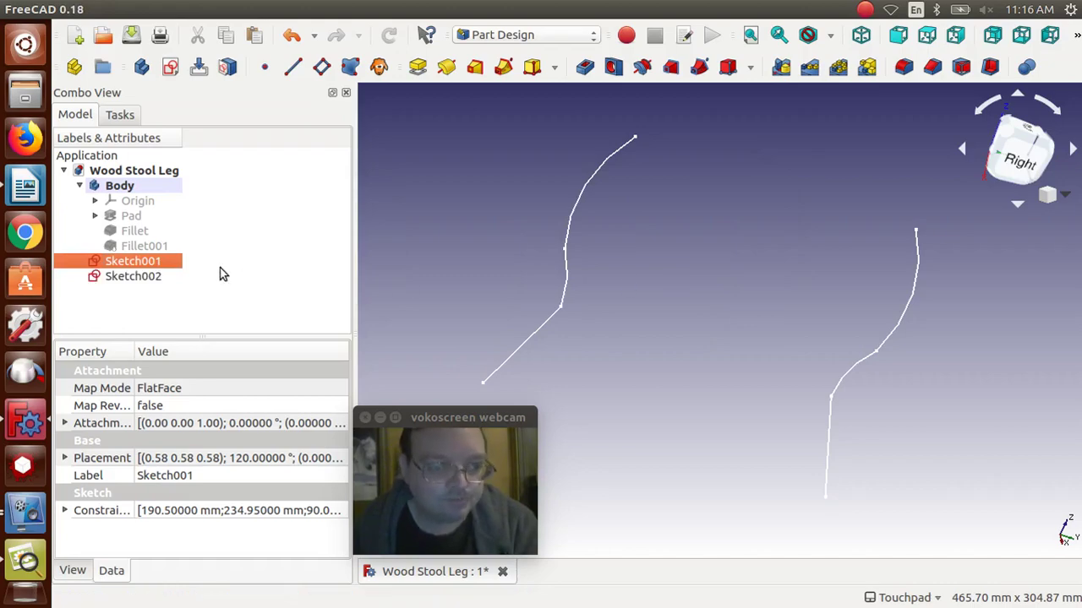
Edit Sketch001 to keep only the left profile, deleting the right side's two arcs and slanted line, and close the sketch.
double_click(168, 264)
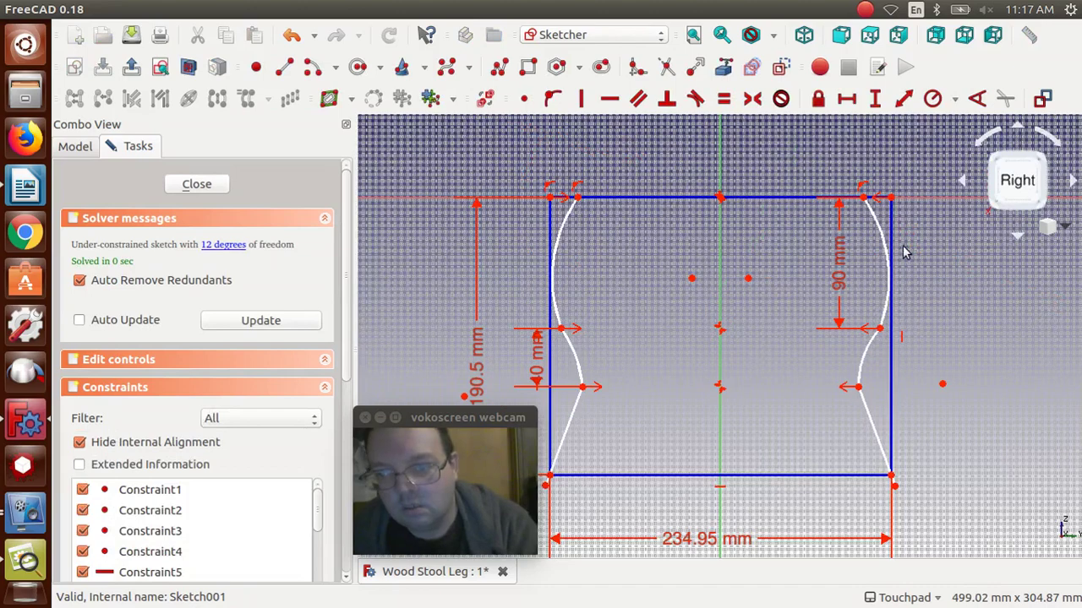
left_click(889, 246)
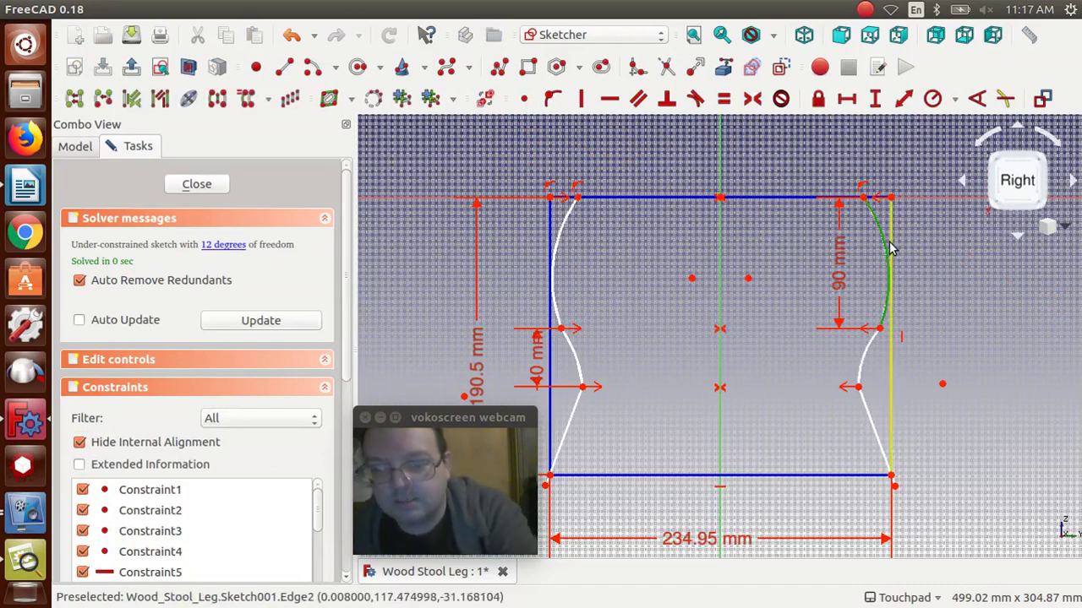
key("Delete")
left_click(864, 365)
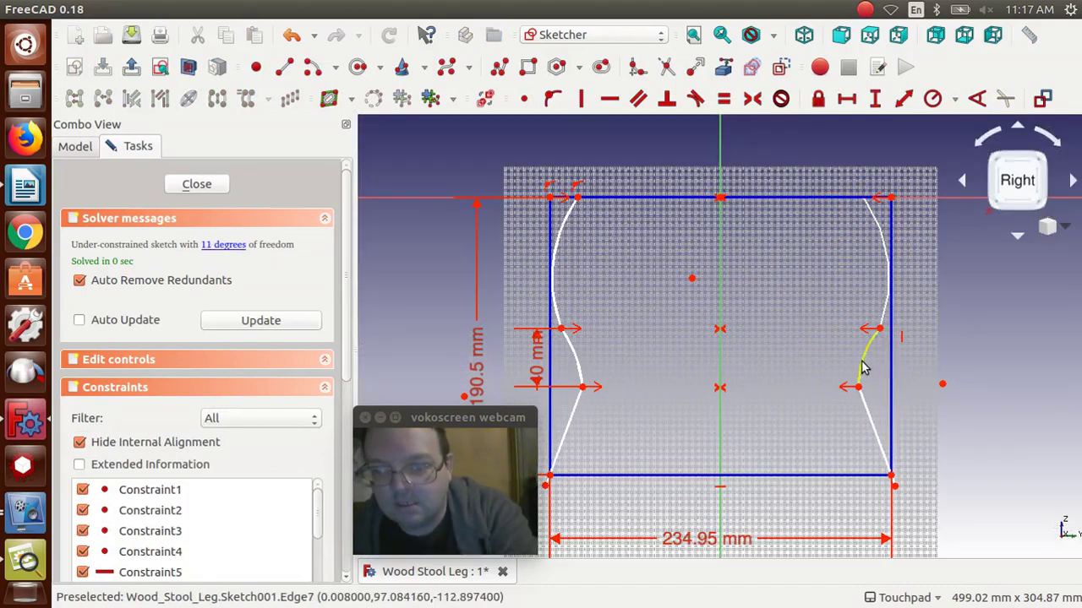
key("Delete")
left_click(868, 414)
key("Delete")
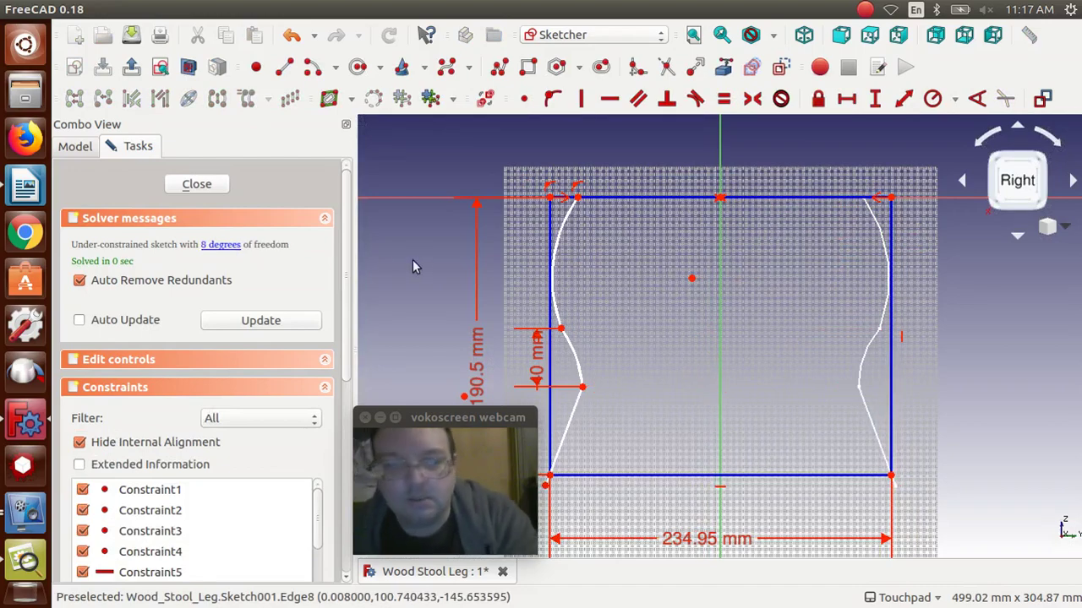
left_click(196, 184)
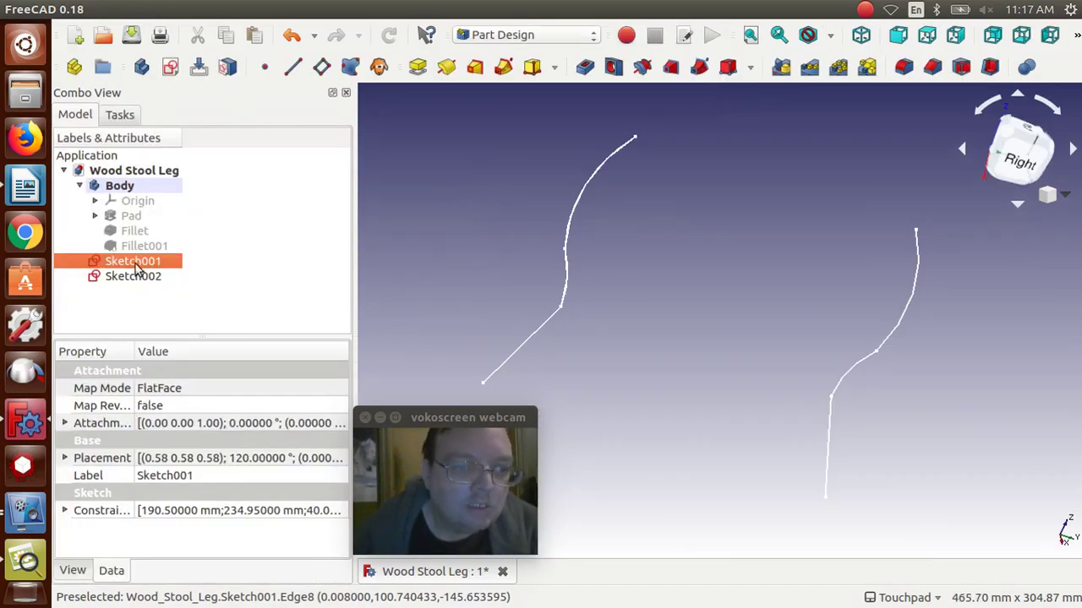
Edit Sketch002 to keep only the right profile, deleting the left side's two arcs and slanted line, and close the sketch.
double_click(119, 277)
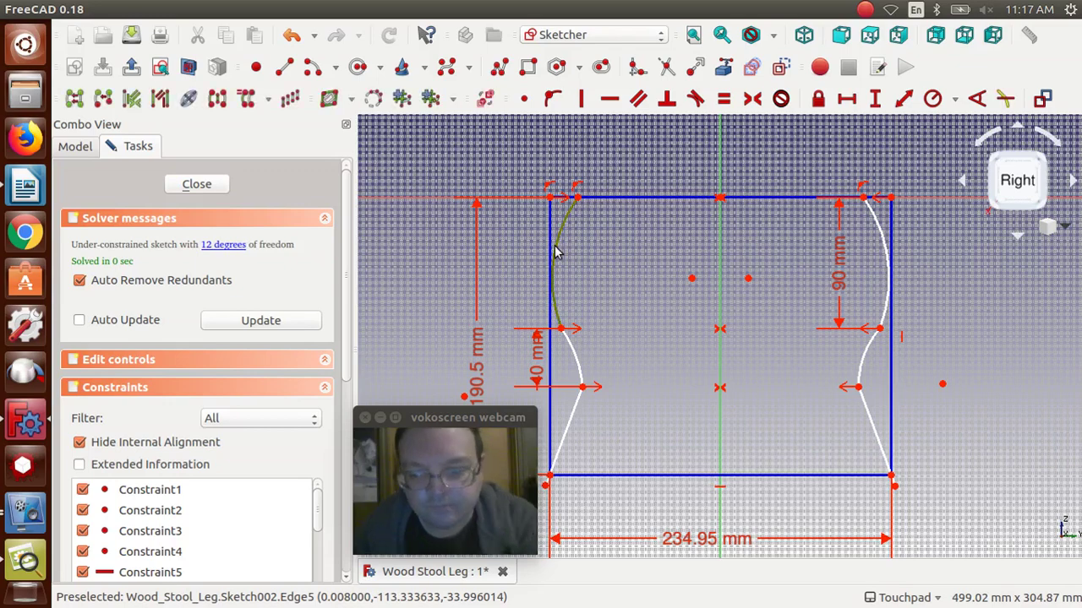
key("Delete")
left_click(572, 350)
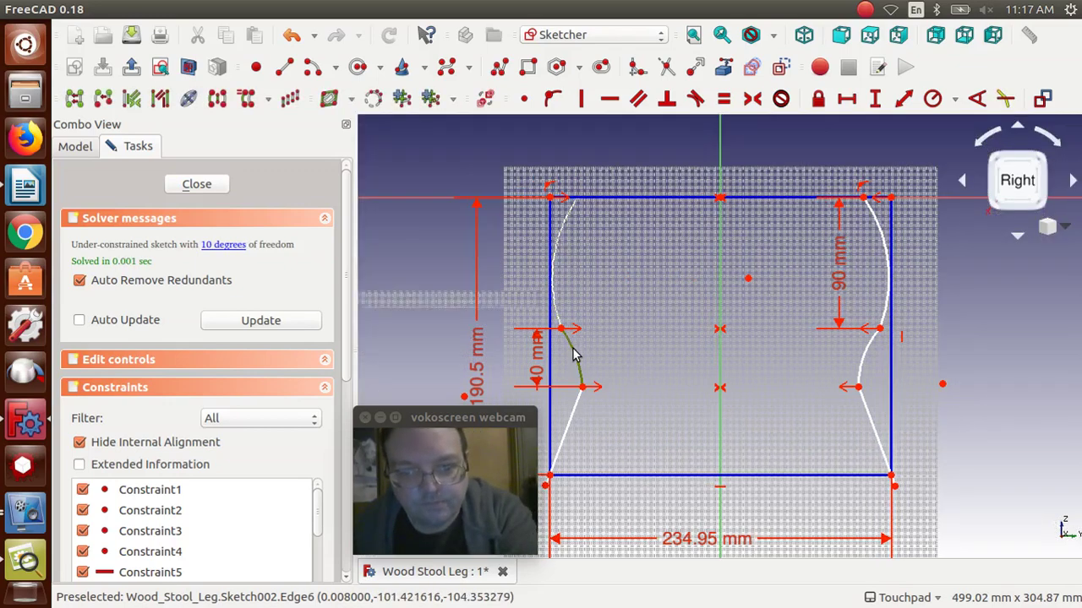
key("Delete")
left_click(572, 421)
key("Delete")
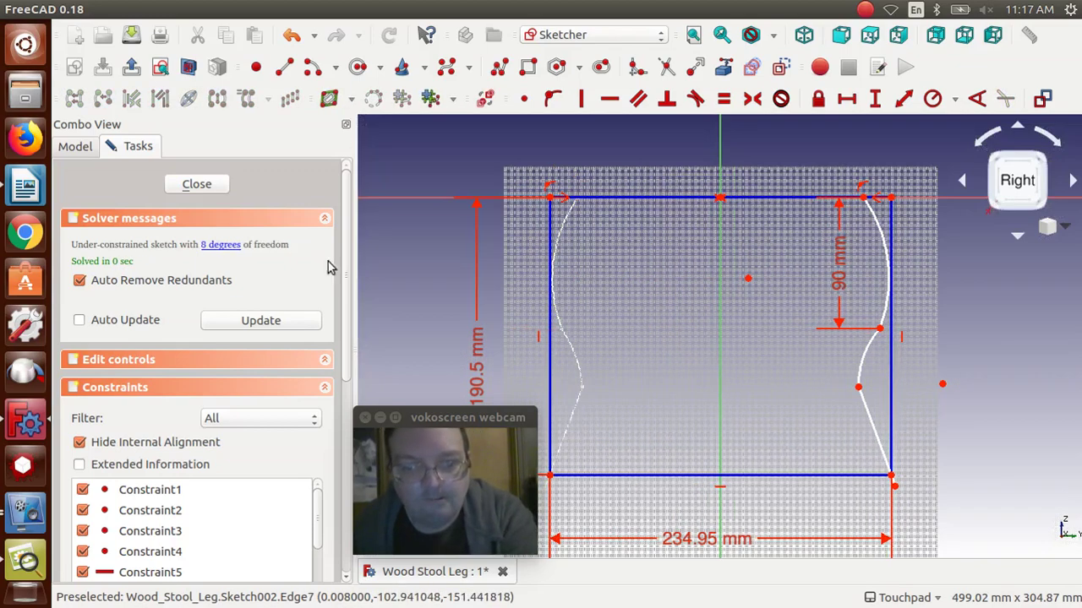
left_click(203, 185)
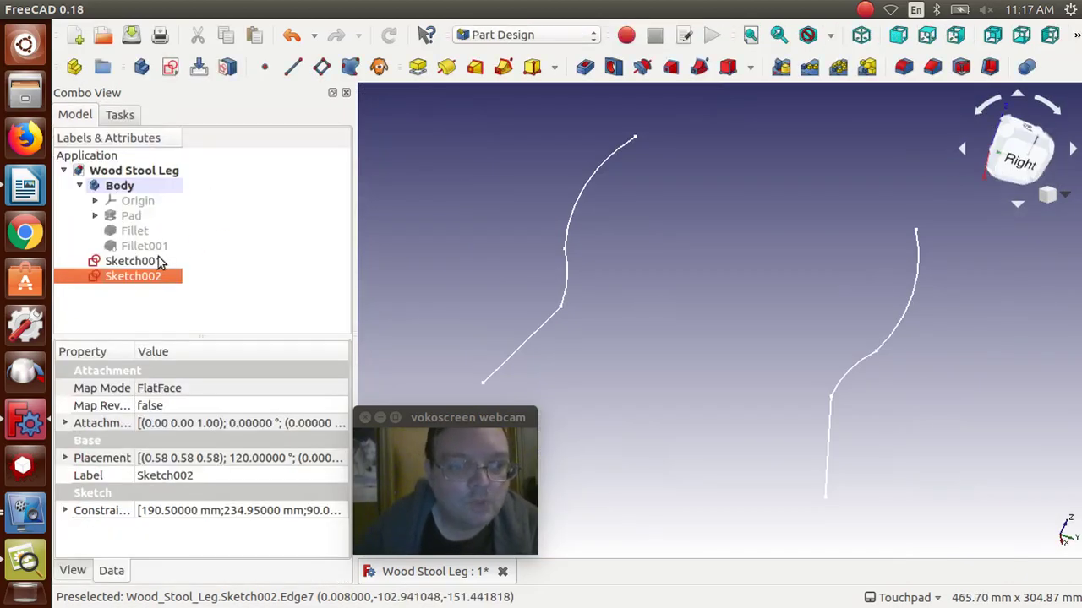
Rename Sketch001 as LeftSide.
left_click(159, 262)
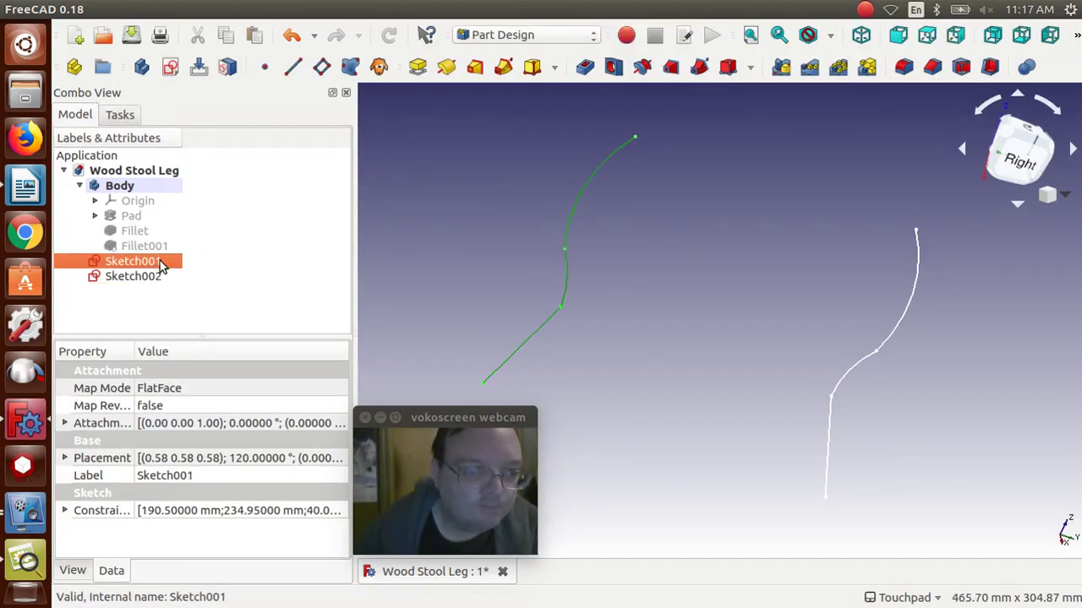
right_click(160, 266)
left_click(212, 380)
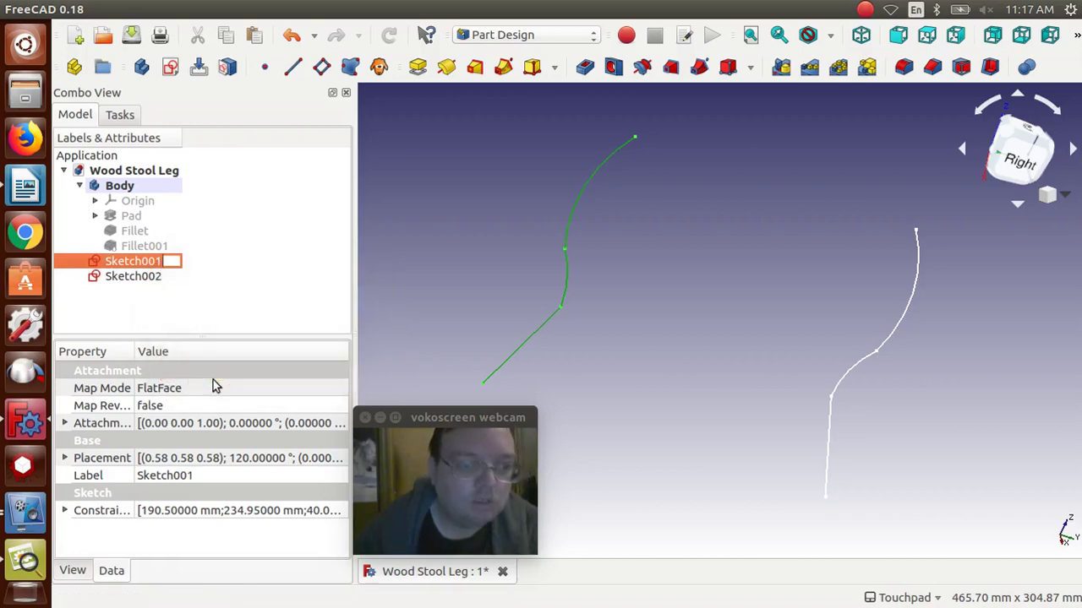
type("LeftSide")
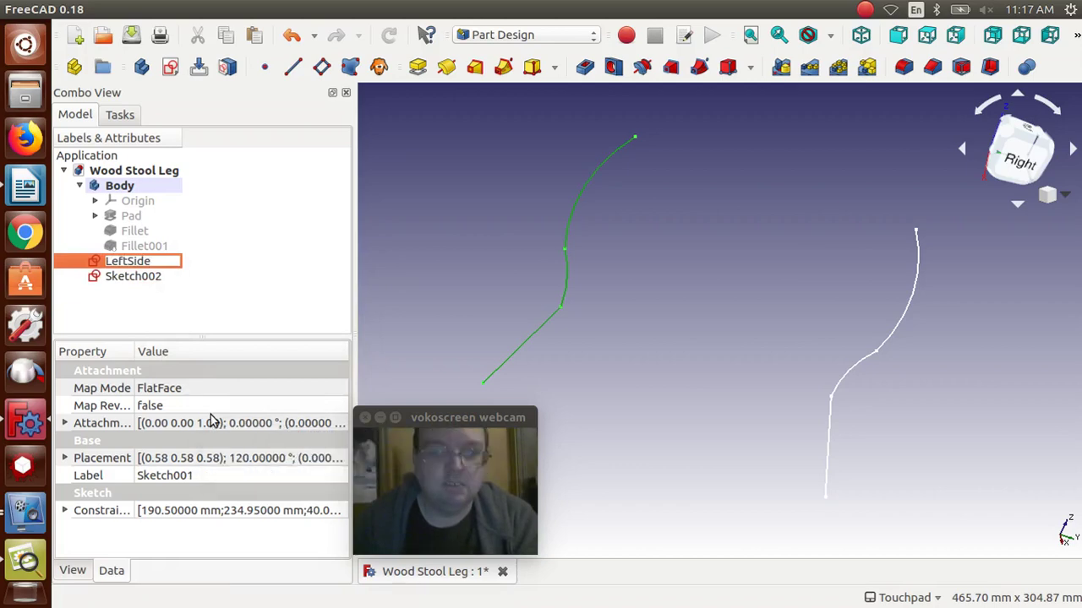
key("Return")
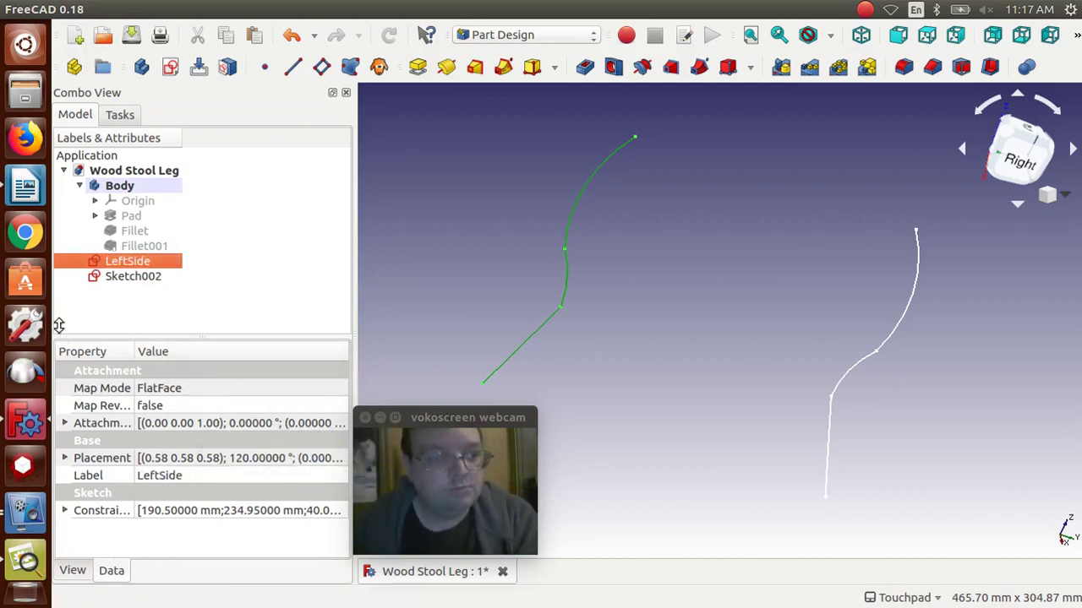
Rename Sketch002 as RigthSide and clear the selection.
right_click(115, 278)
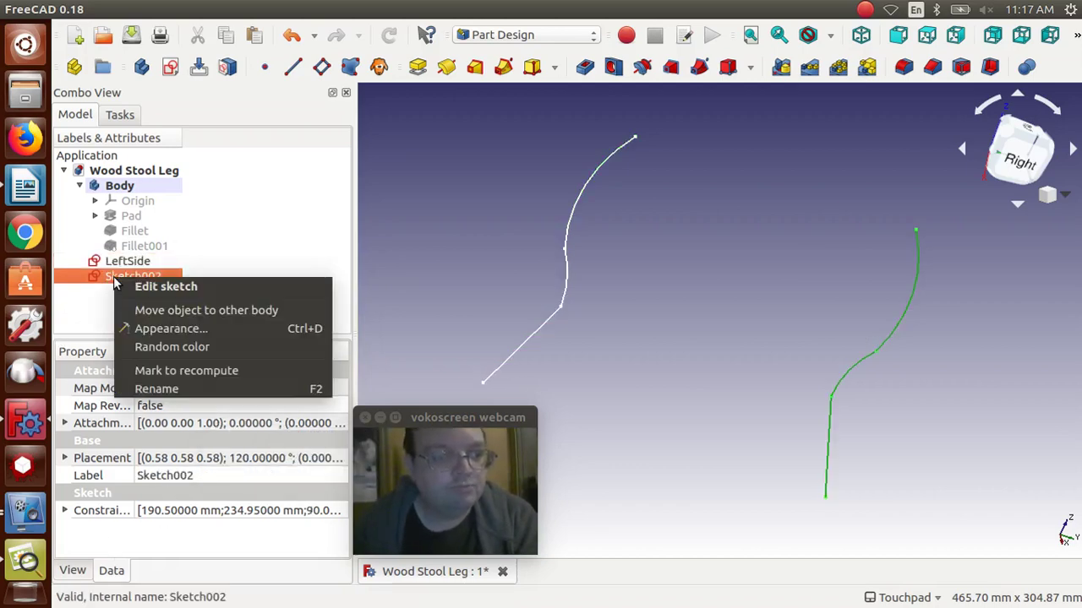
left_click(155, 389)
type("RigthSide")
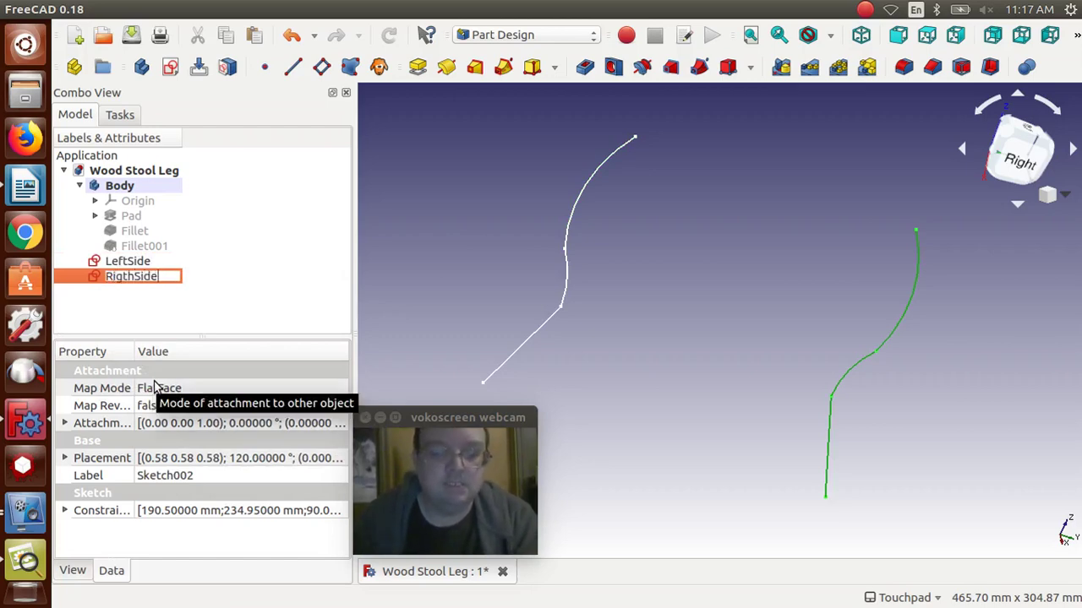
key("Return")
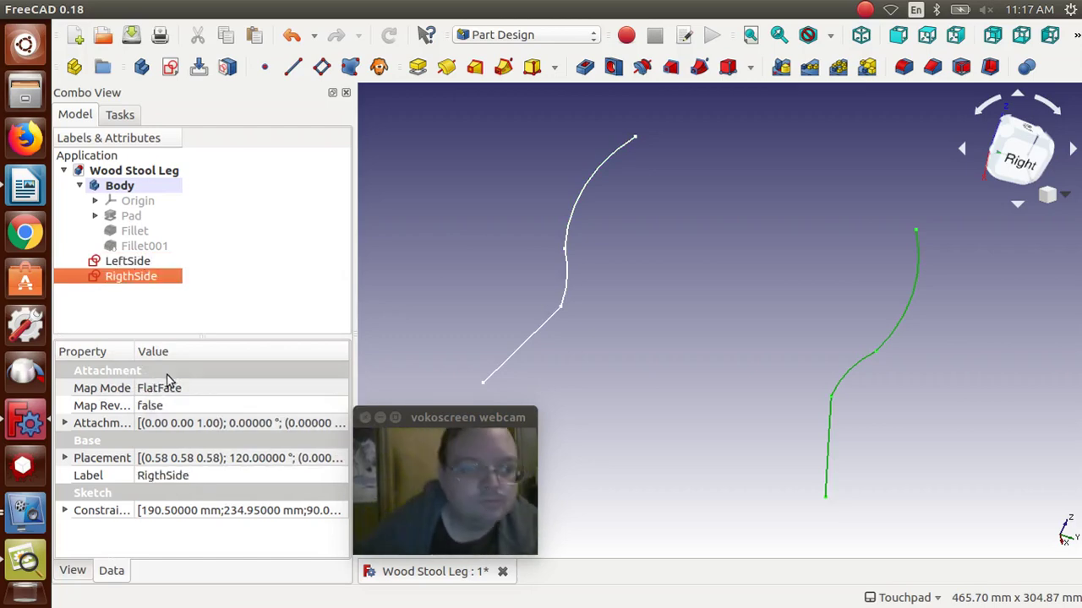
left_click(467, 178)
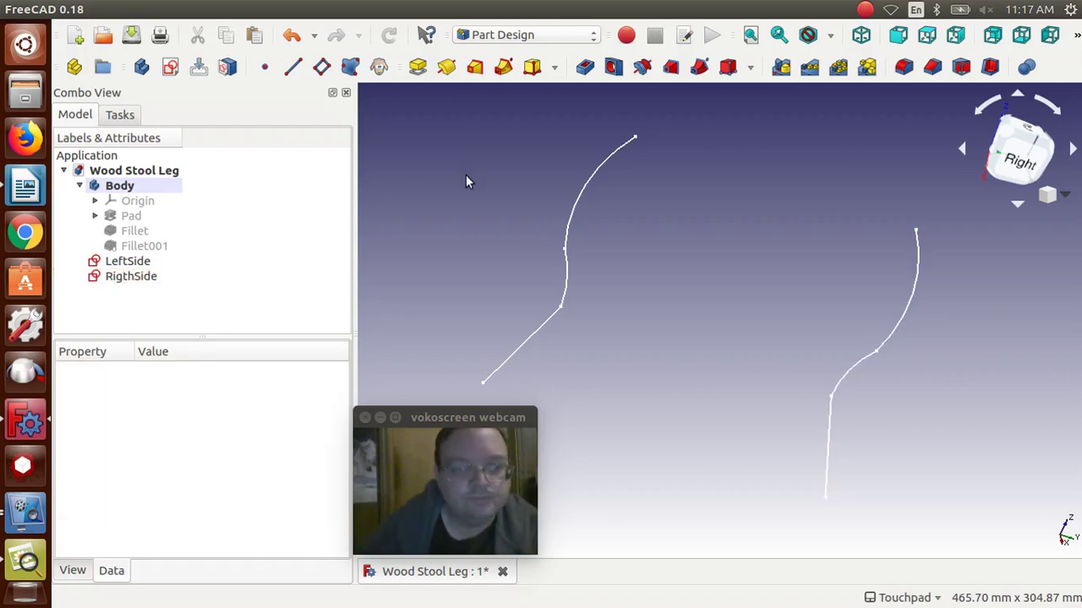
Make the Fillet001 solid visible again alongside the two side profile sketches.
left_click(142, 245)
key("space")
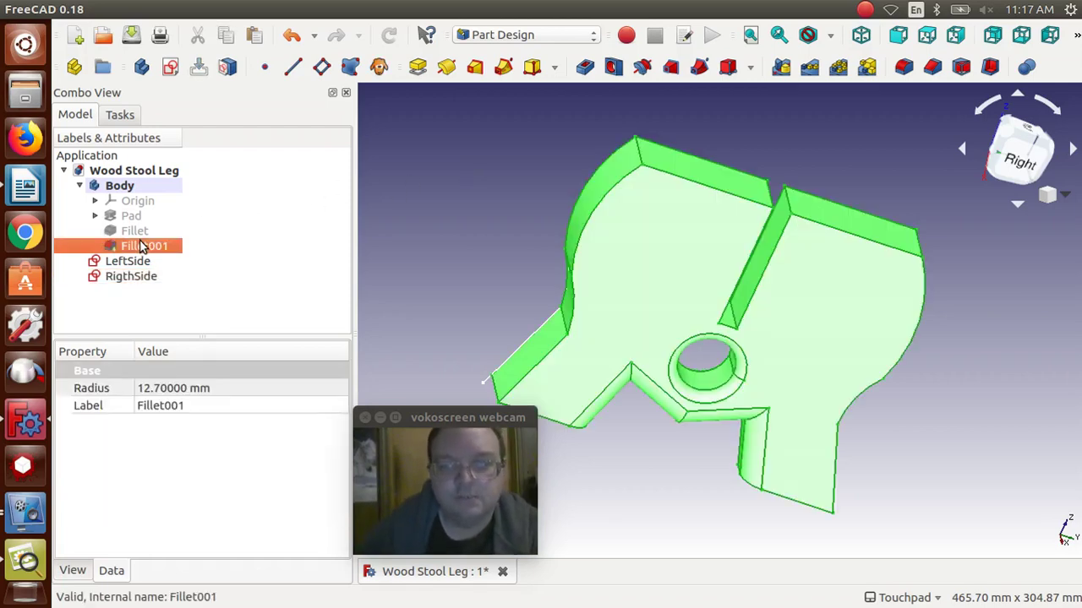
left_click(448, 201)
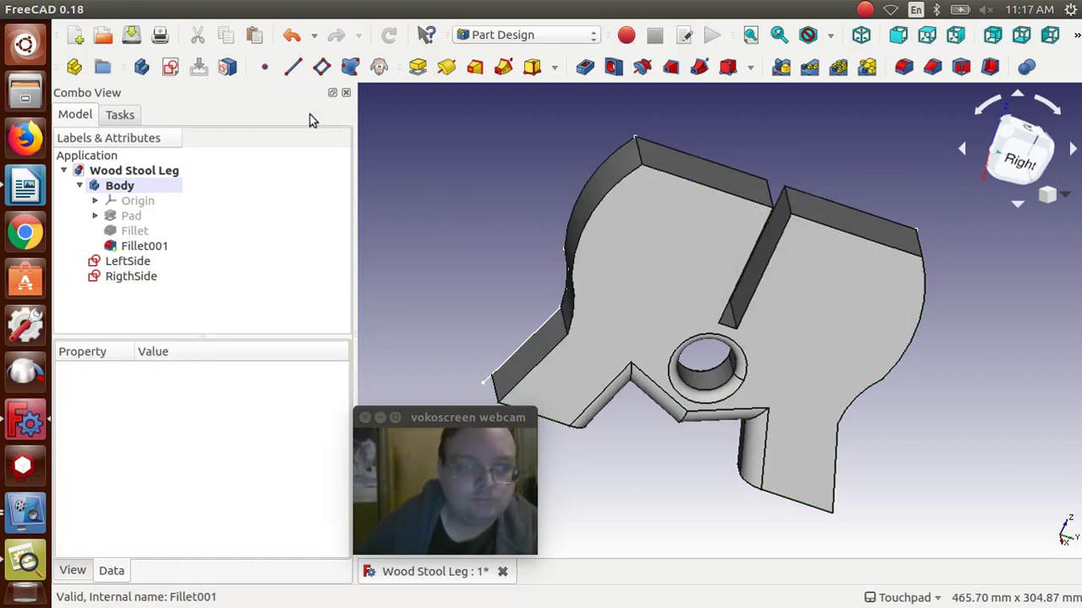
Create a new sketch in the body on the XY plane.
left_click(172, 69)
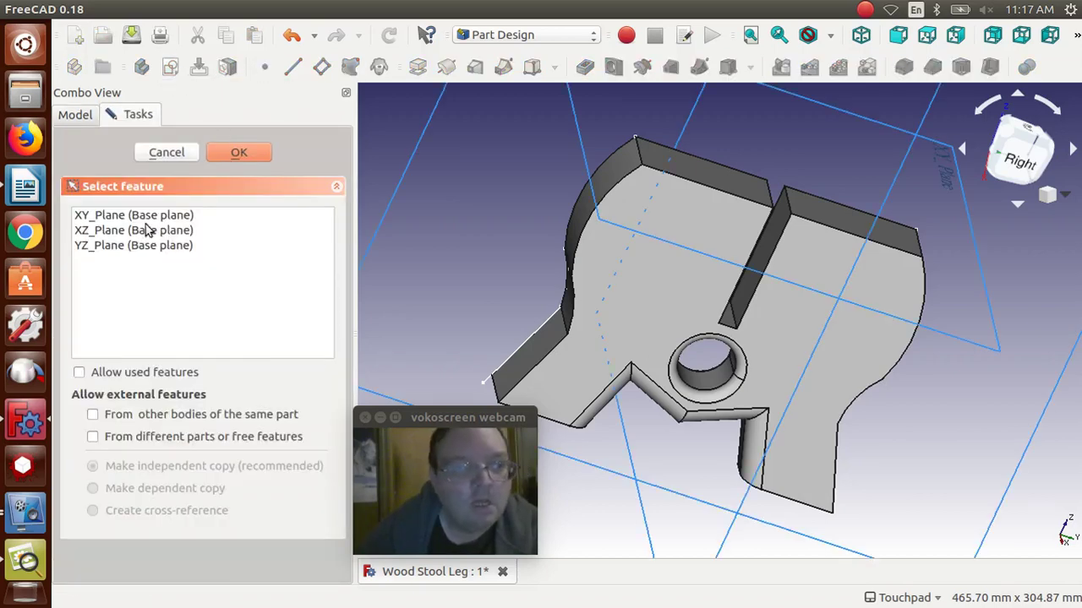
left_click(119, 219)
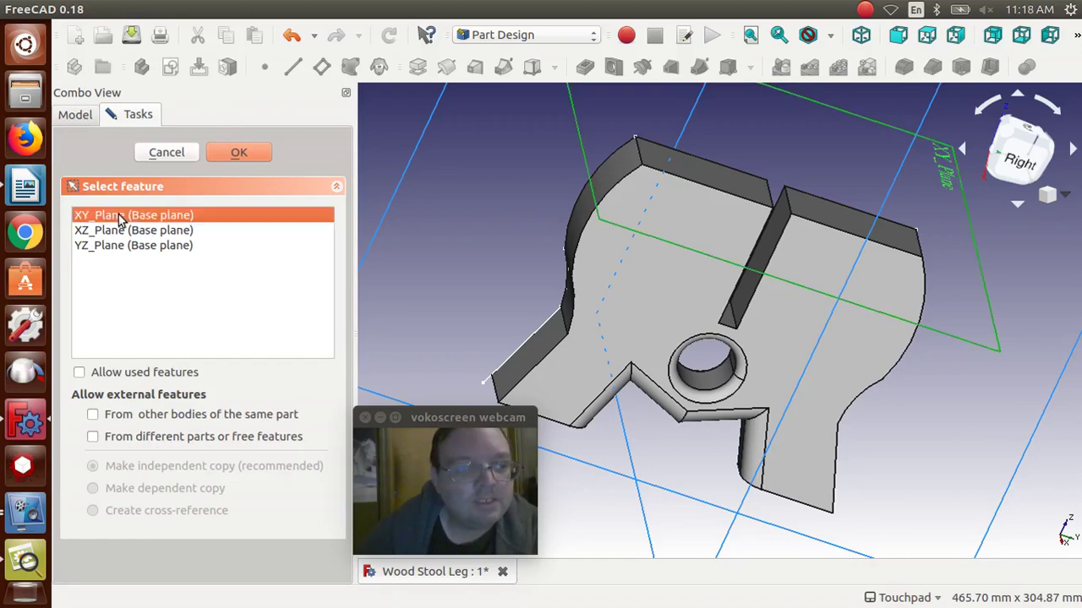
left_click(224, 159)
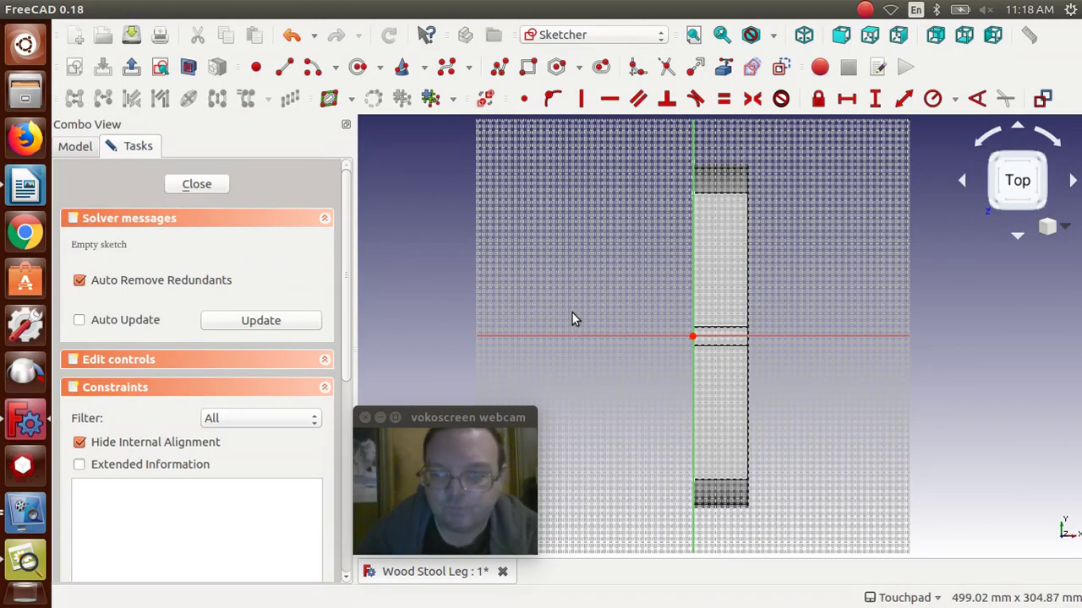
Draw an L-shaped polyline at the leg's upper left corner, about 9 mm up the vertical axis and about 9.3 mm horizontally right.
scroll(572, 312, "up", 3)
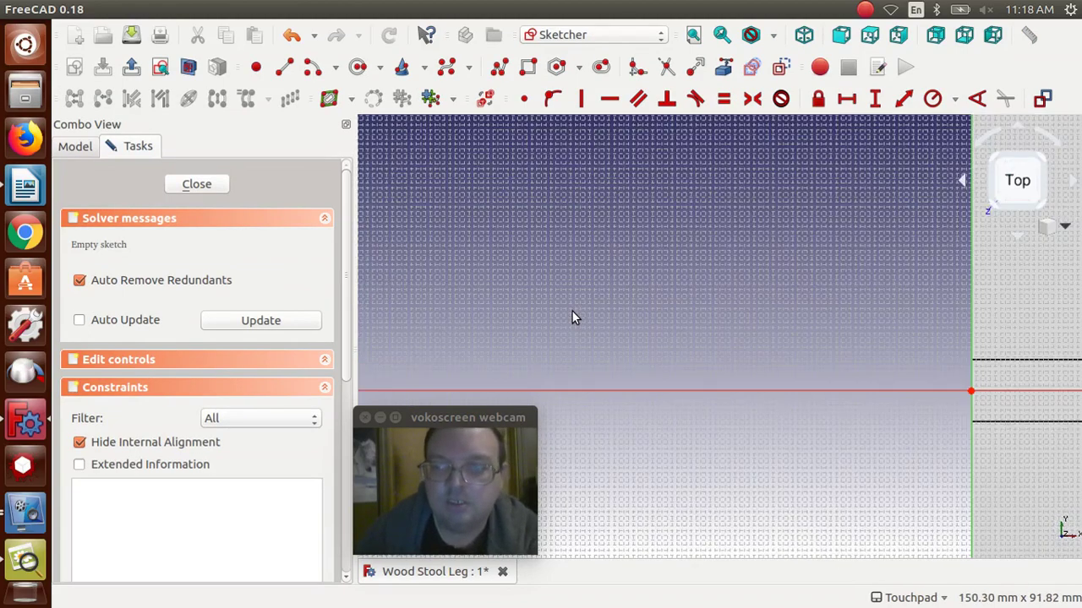
key("Up")
key("Up")
key("Up")
key("Up")
key("Up")
key("Right")
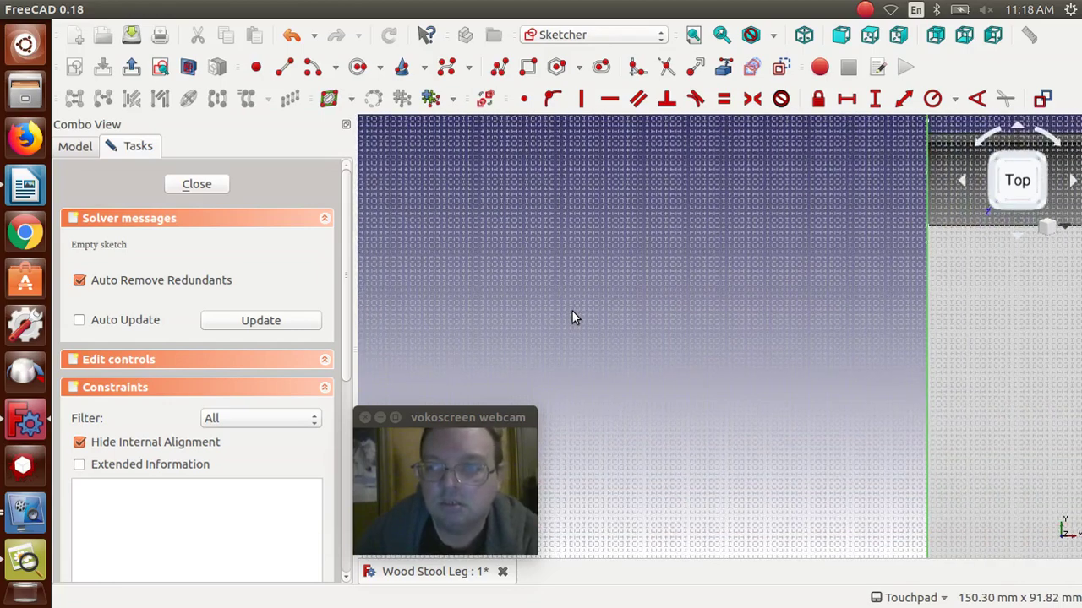
key("Right")
key("Right")
key("Right")
key("Right")
key("Right")
key("Right")
key("Right")
key("Right")
key("Right")
key("Right")
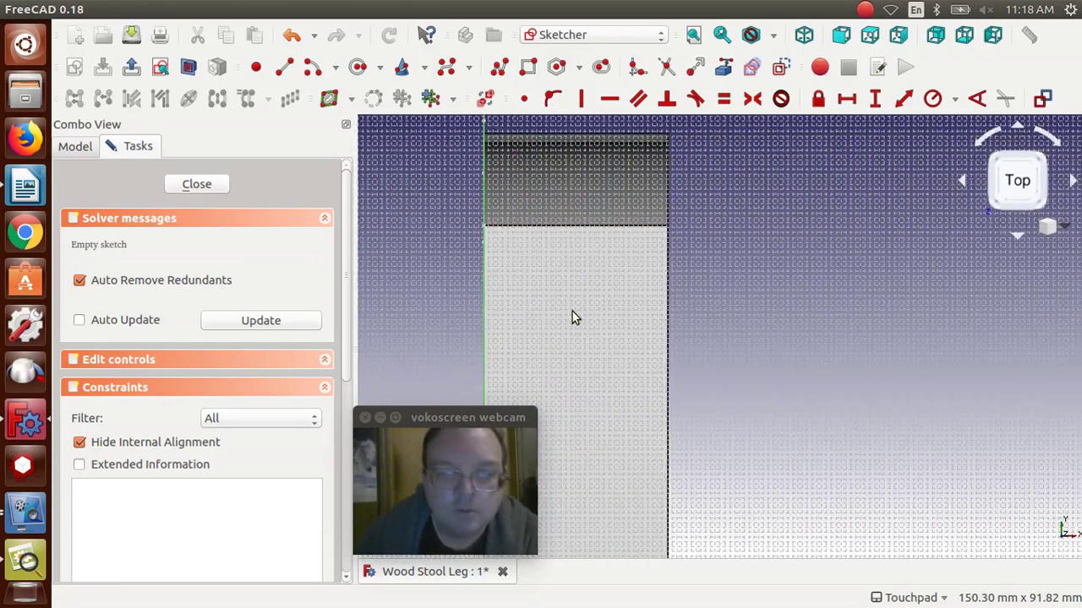
left_click(500, 69)
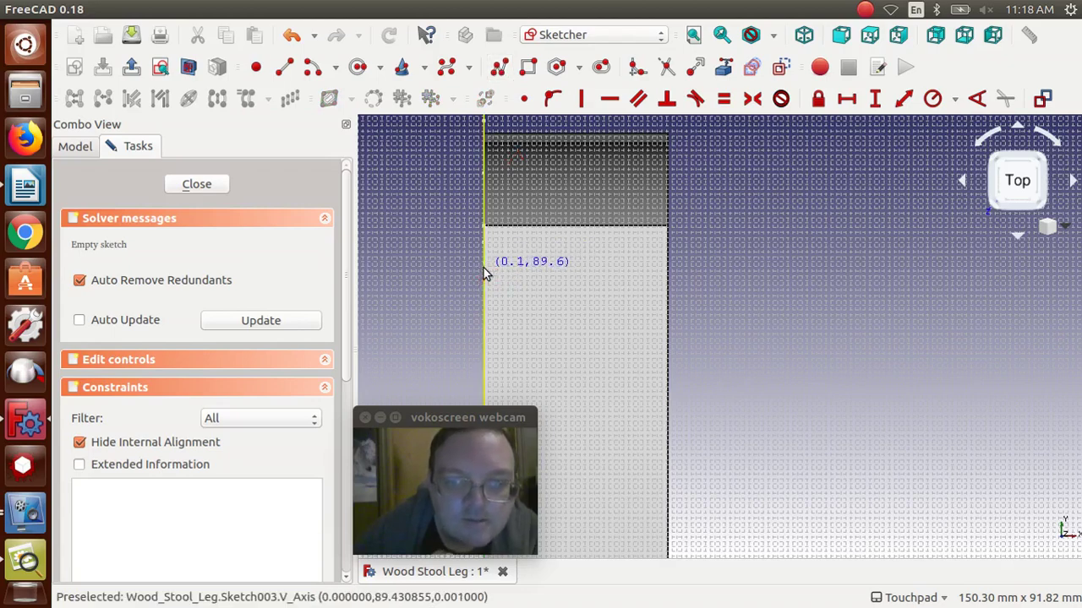
left_click(486, 270)
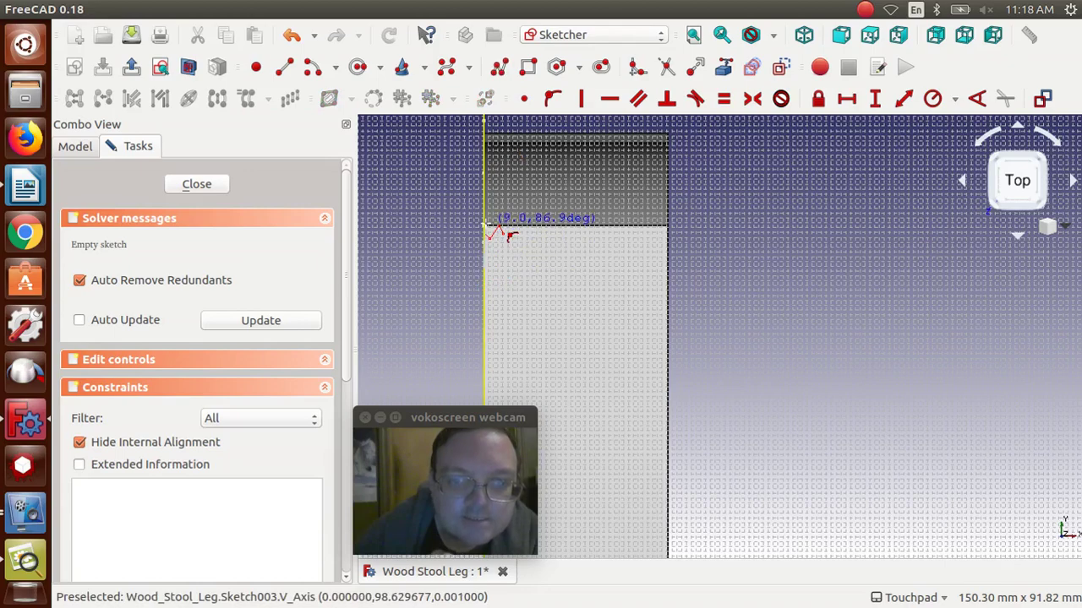
left_click(483, 225)
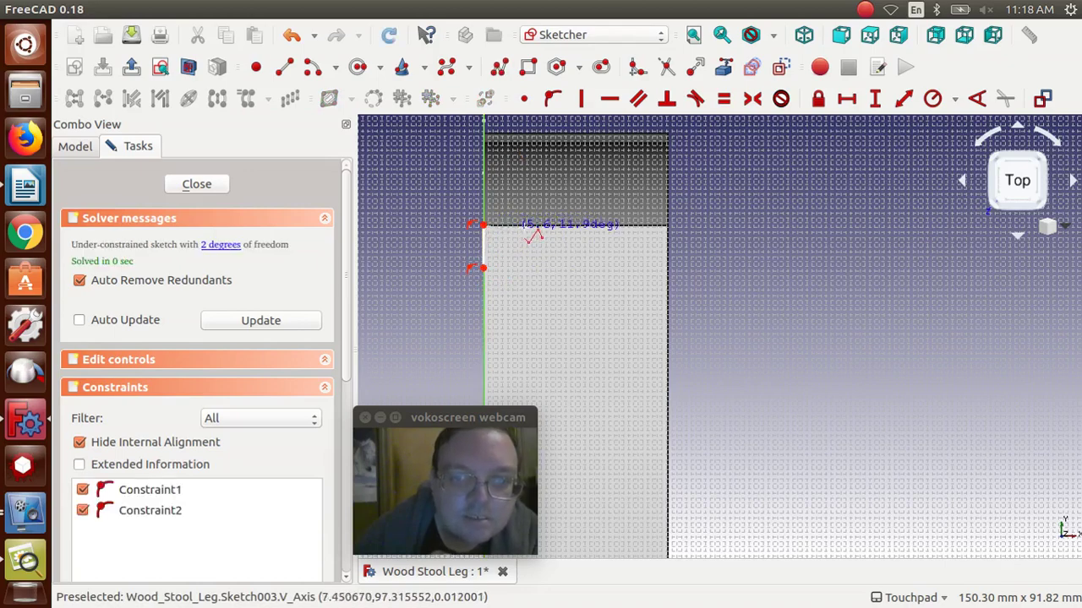
left_click(529, 224)
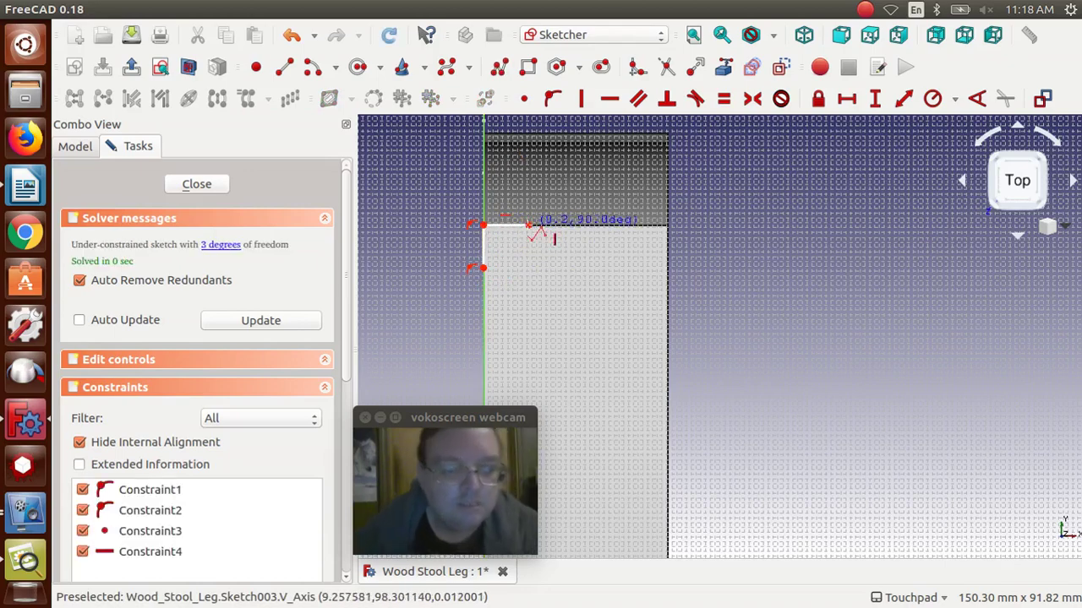
key("Escape")
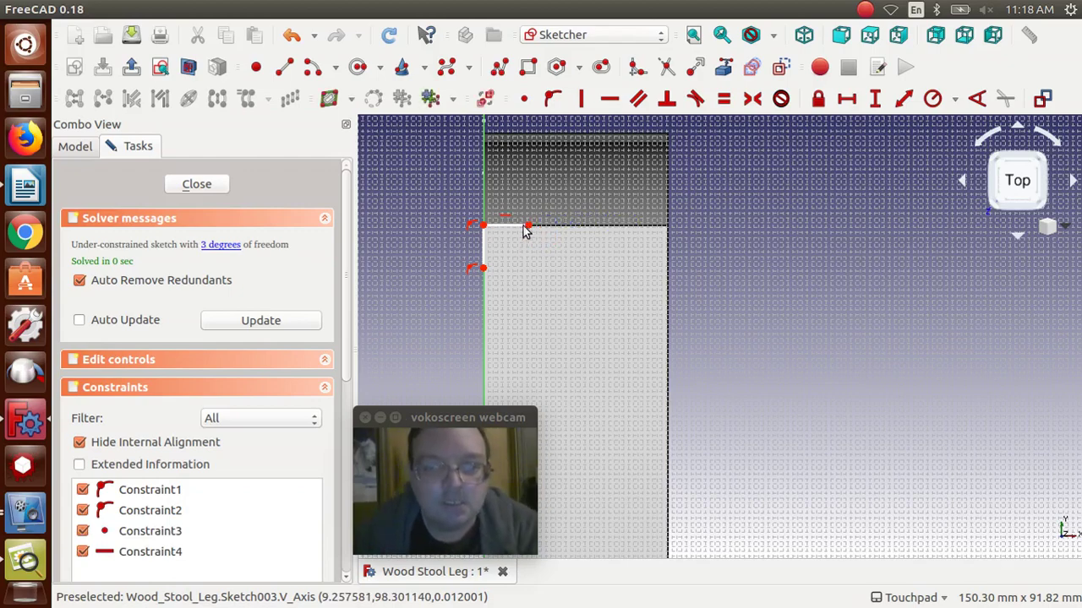
Constrain the horizontal line of the L-shaped polyline to a length of 12.7 mm.
left_click(504, 227)
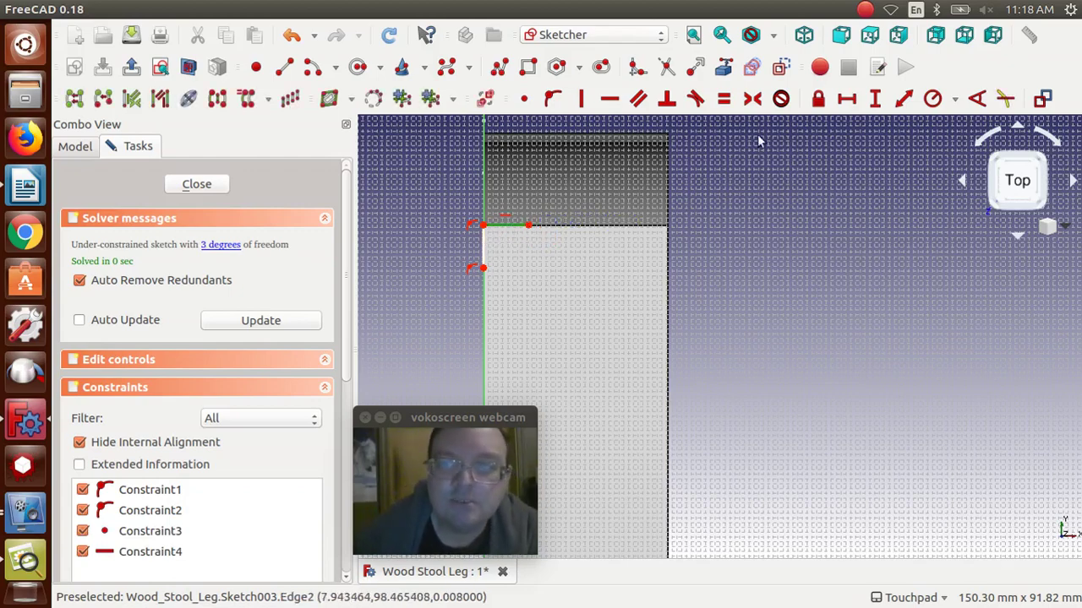
left_click(847, 100)
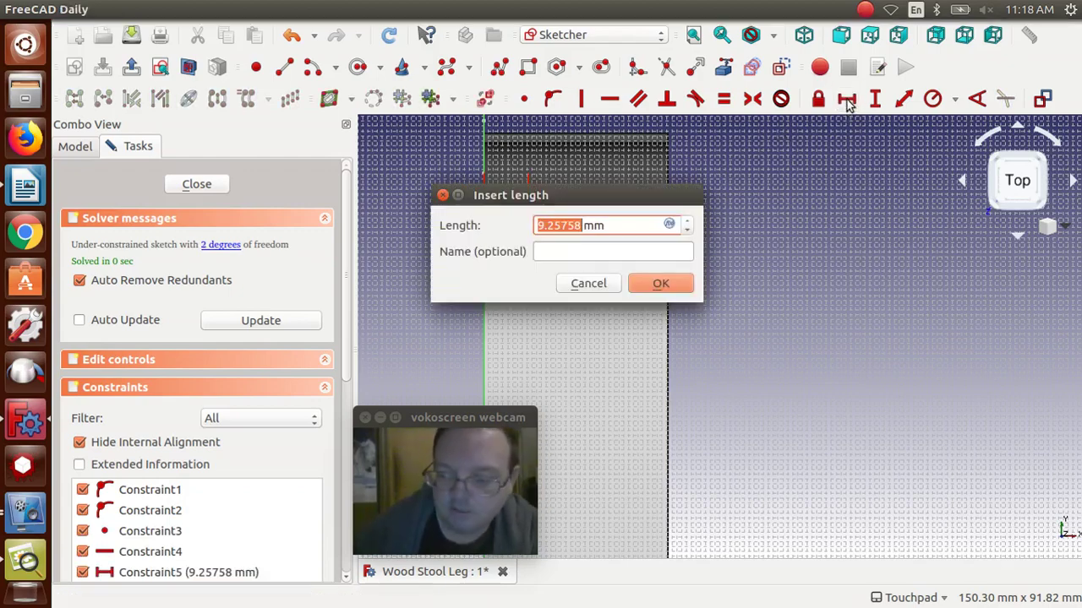
type("12.")
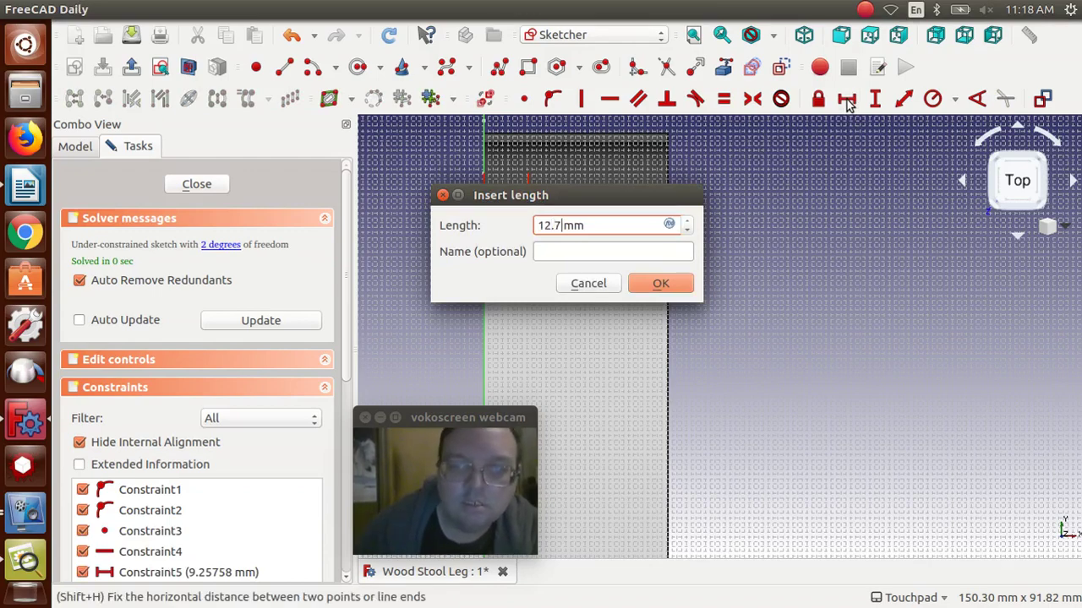
key("Return")
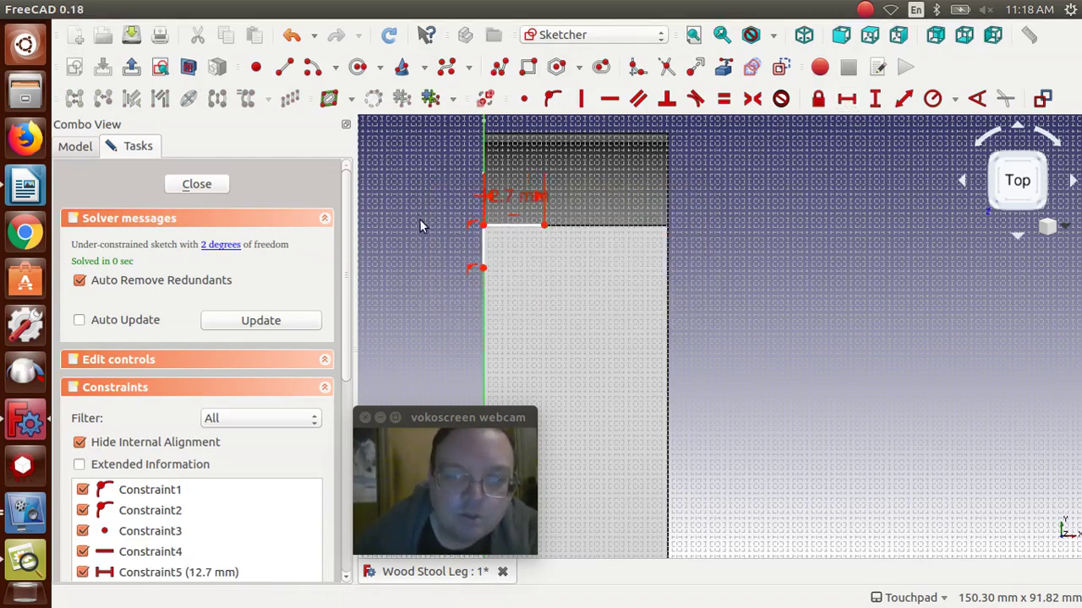
Constrain the horizontal and vertical lines of the L-shaped polyline to equal length and shift their corner onto the leg's upper edge.
left_click(497, 225)
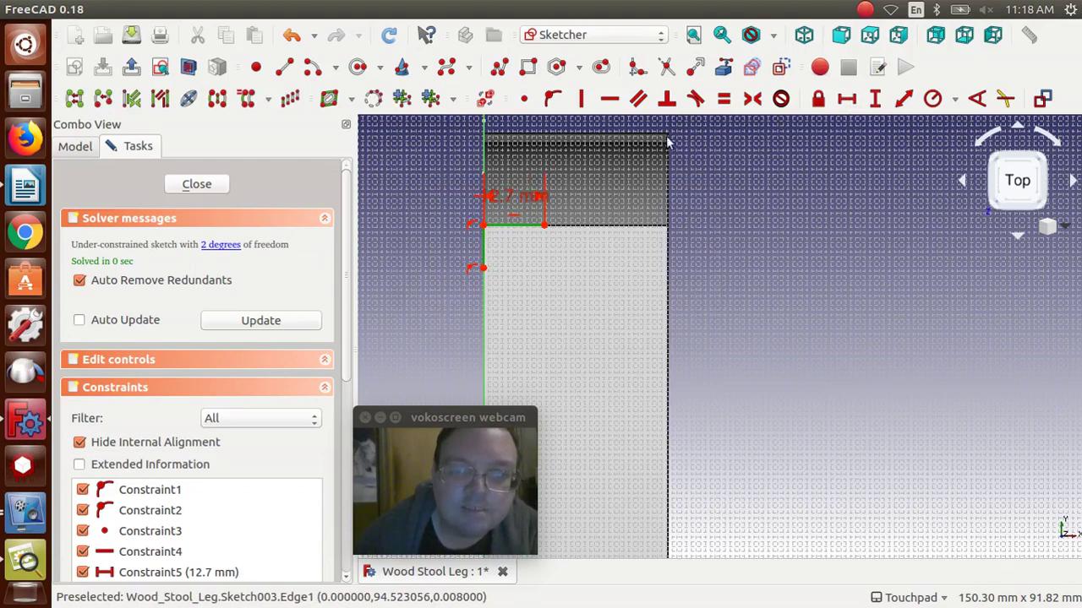
left_click(724, 98)
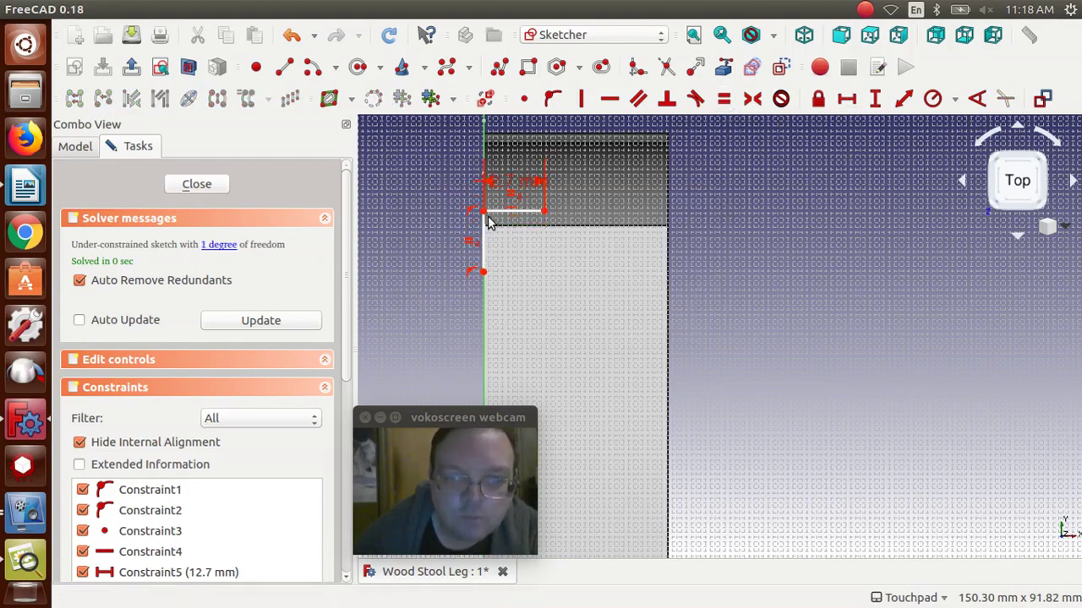
left_click_drag(486, 218, 488, 227)
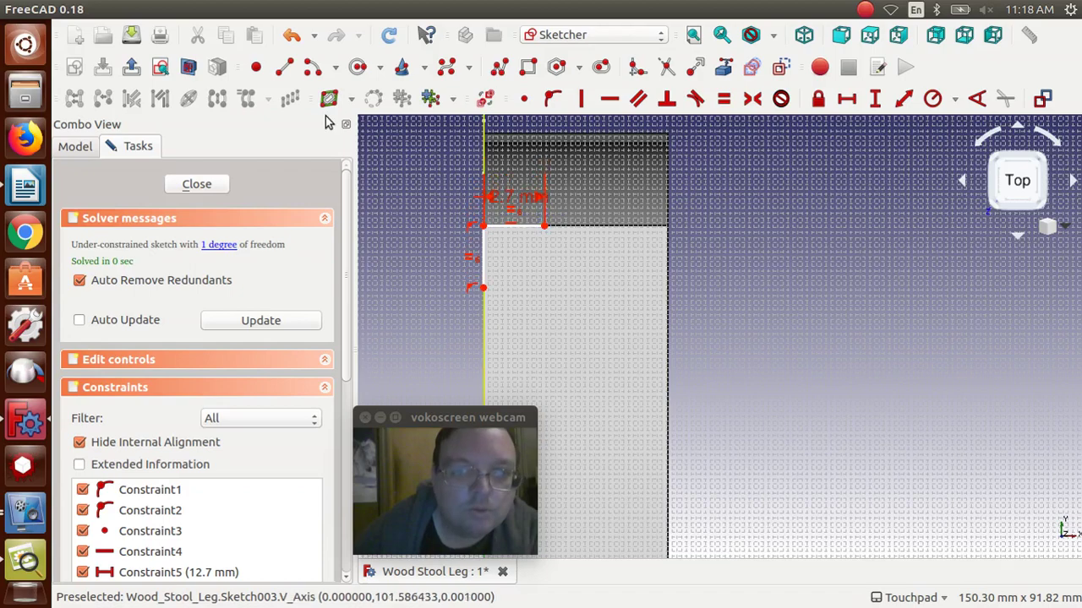
Draw a quarter-circle arc joining the two free ends of the L-shaped polyline, centred inside the leg.
left_click(311, 68)
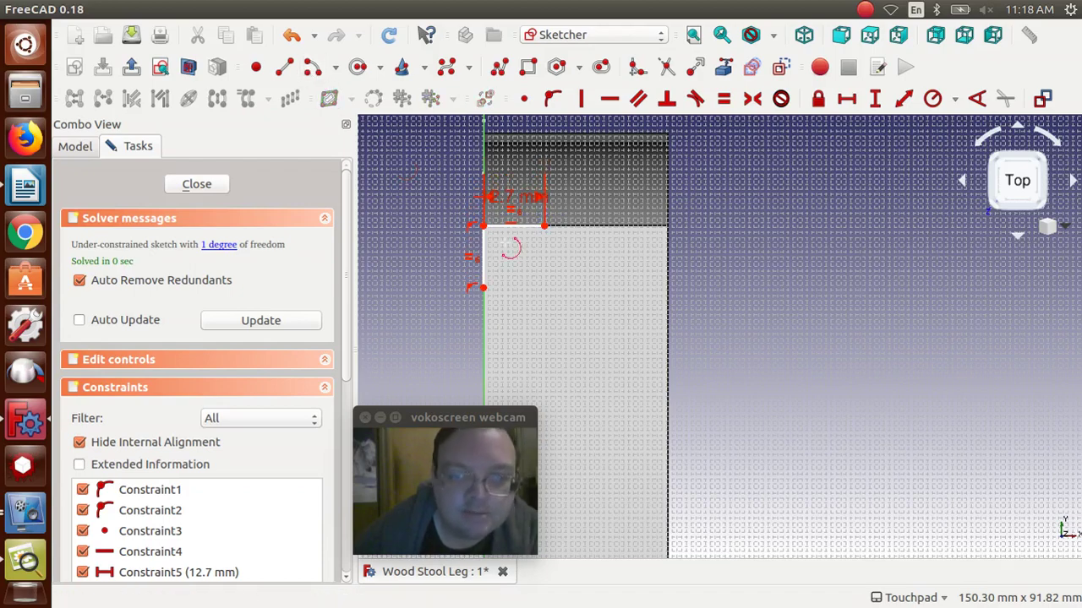
left_click(522, 291)
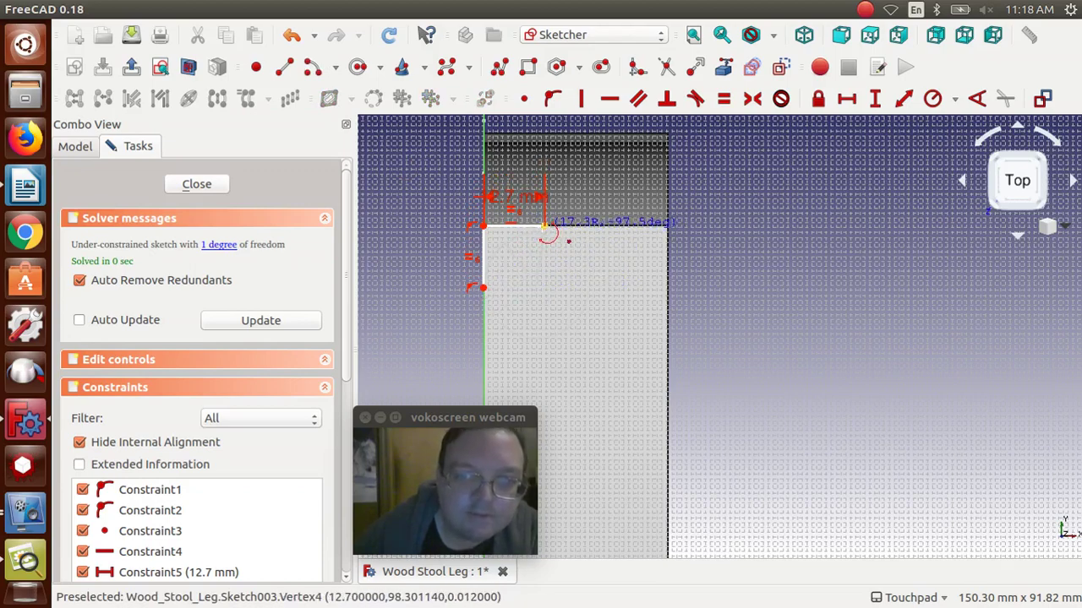
left_click(544, 229)
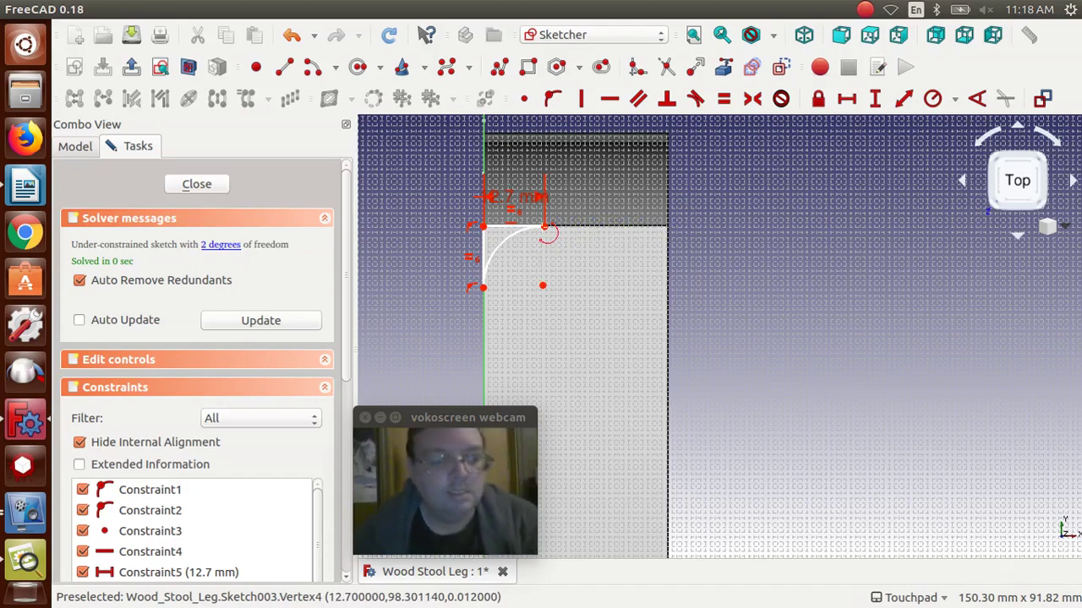
right_click(502, 241)
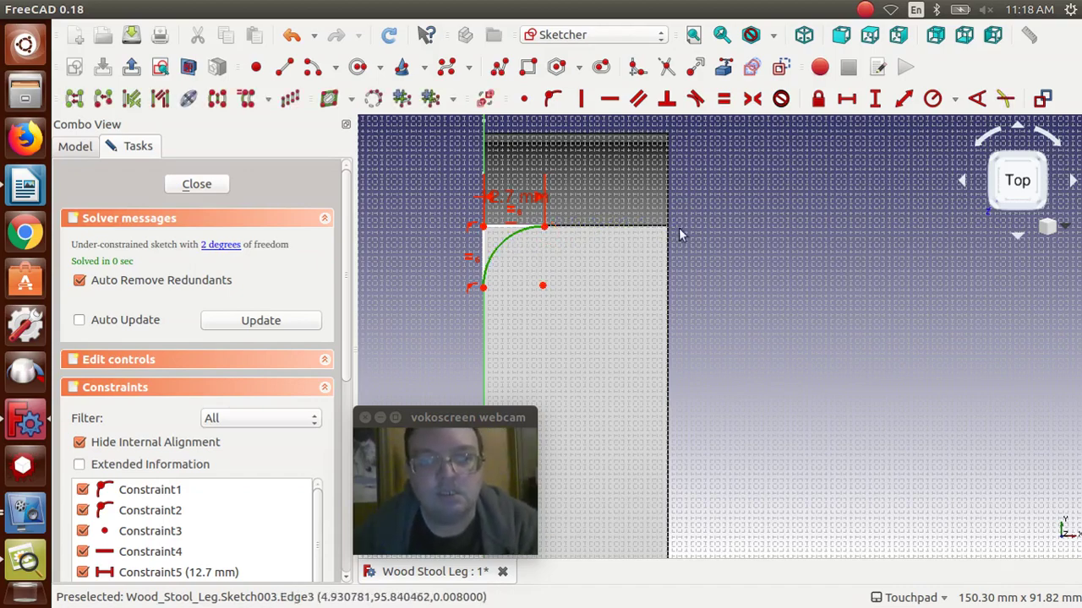
Constrain the corner arc's radius to 12.7 mm and move its dimension label clear of the profile.
left_click(933, 98)
type("12.7")
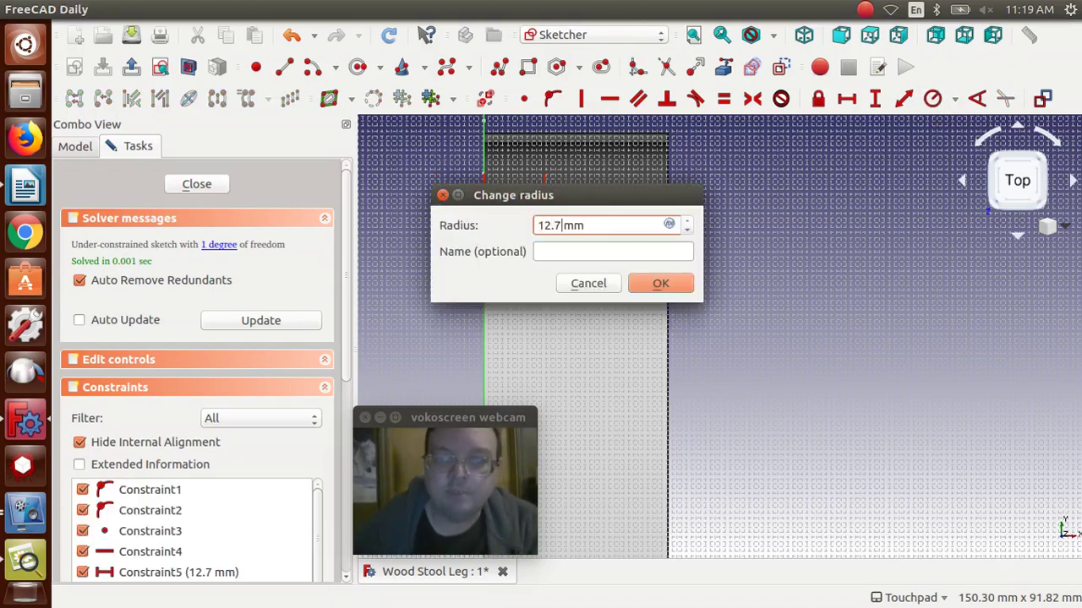
left_click(659, 285)
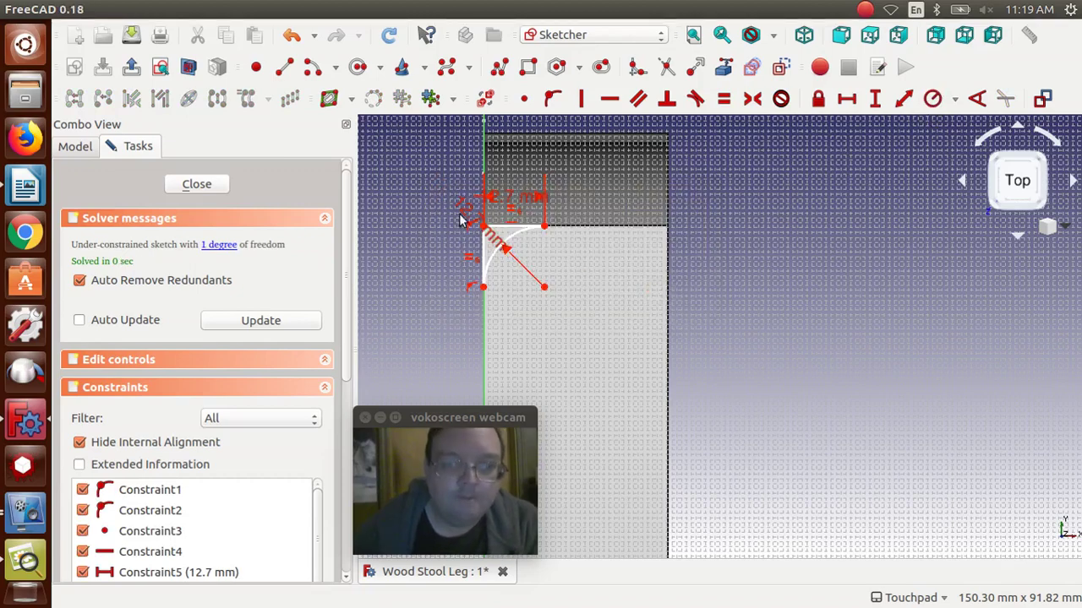
left_click_drag(470, 217, 599, 257)
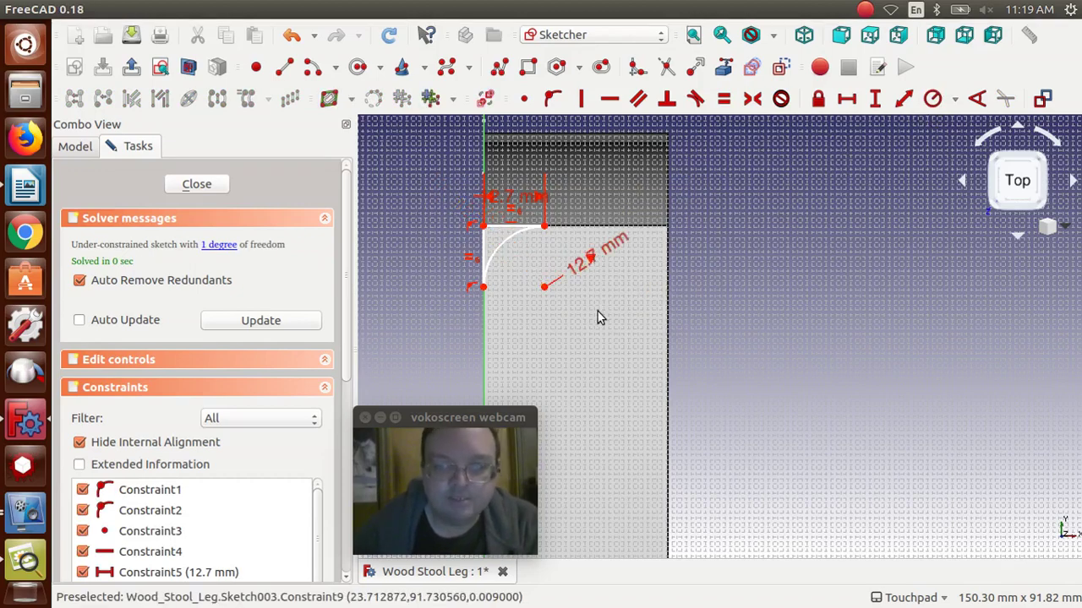
Switch to LibreOffice Writer to look up the result of 12.7/2+92.075 in Stool Leg Figures.odt, and return to FreeCAD.
left_click(34, 186)
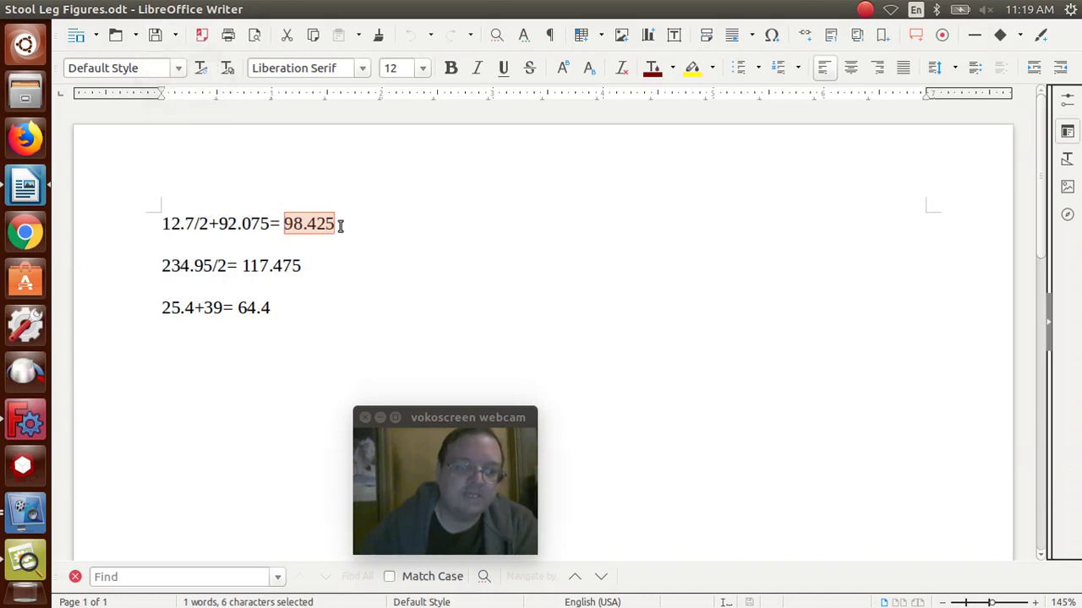
left_click_drag(338, 223, 284, 221)
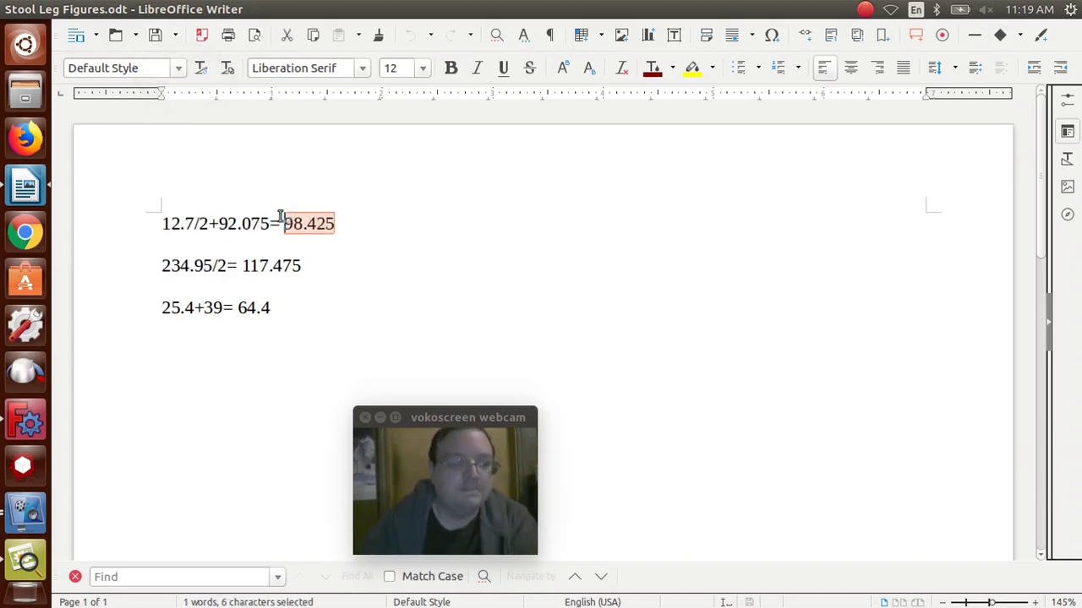
left_click(25, 424)
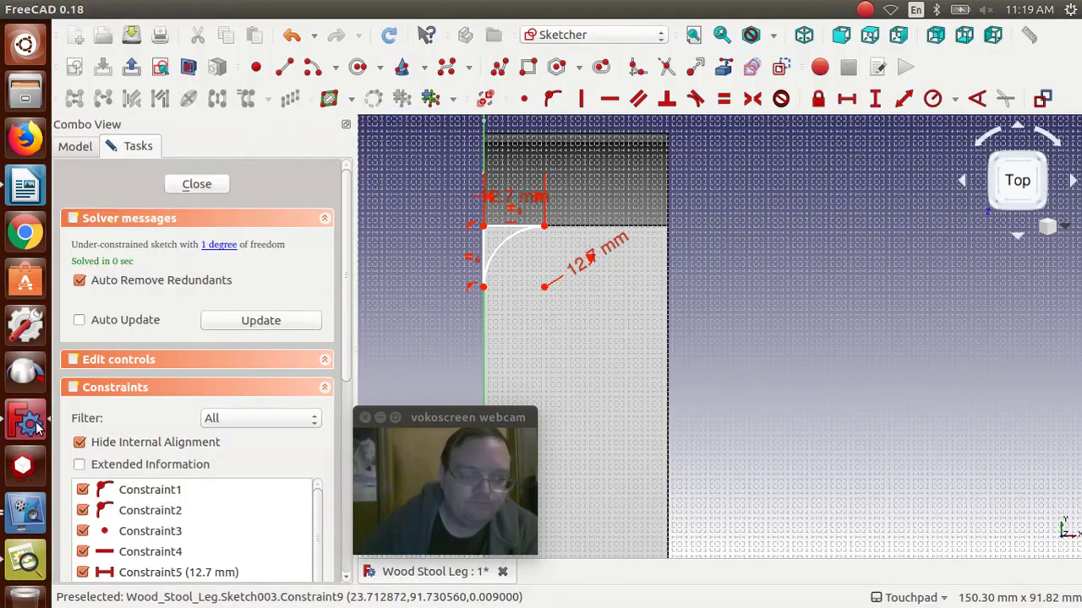
Constrain the corner of the L-shaped profile to 98.425 mm above the horizontal axis and close the sketch.
left_click(483, 227)
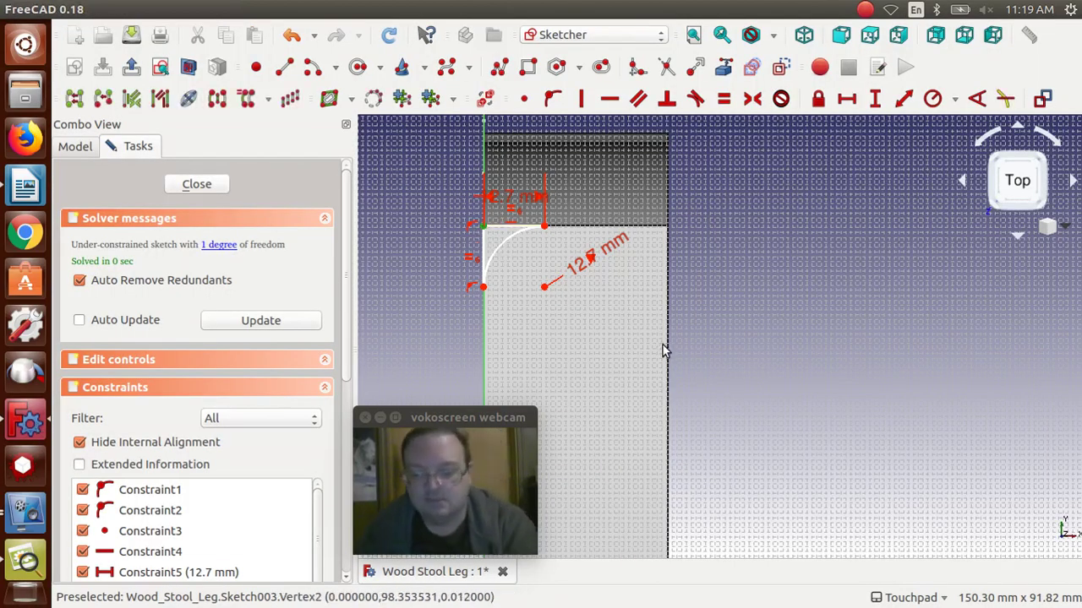
scroll(663, 344, "down", 4)
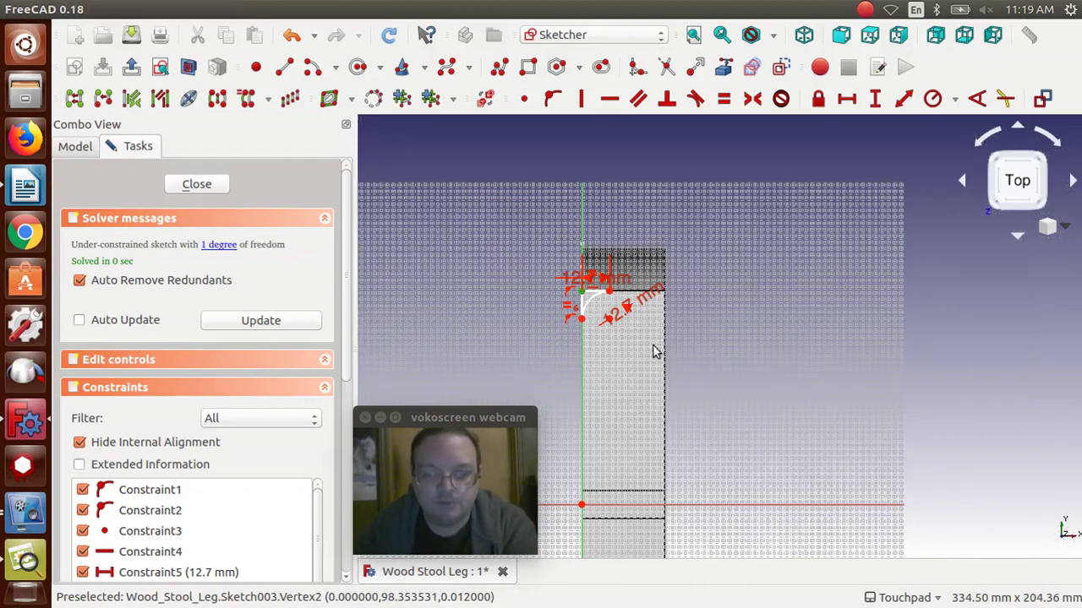
left_click(557, 506)
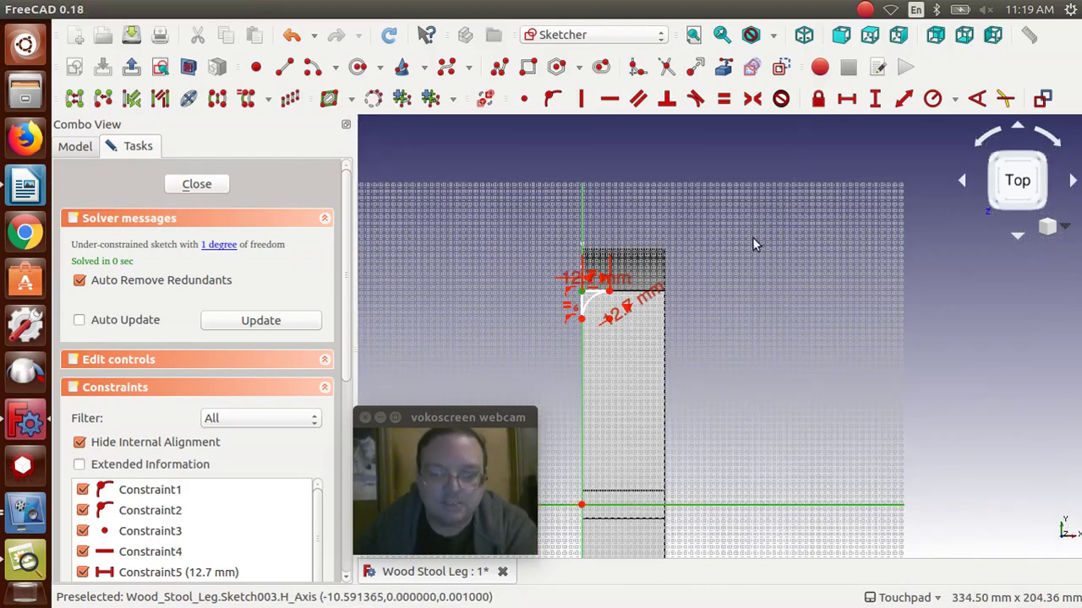
left_click(876, 99)
type("98.425")
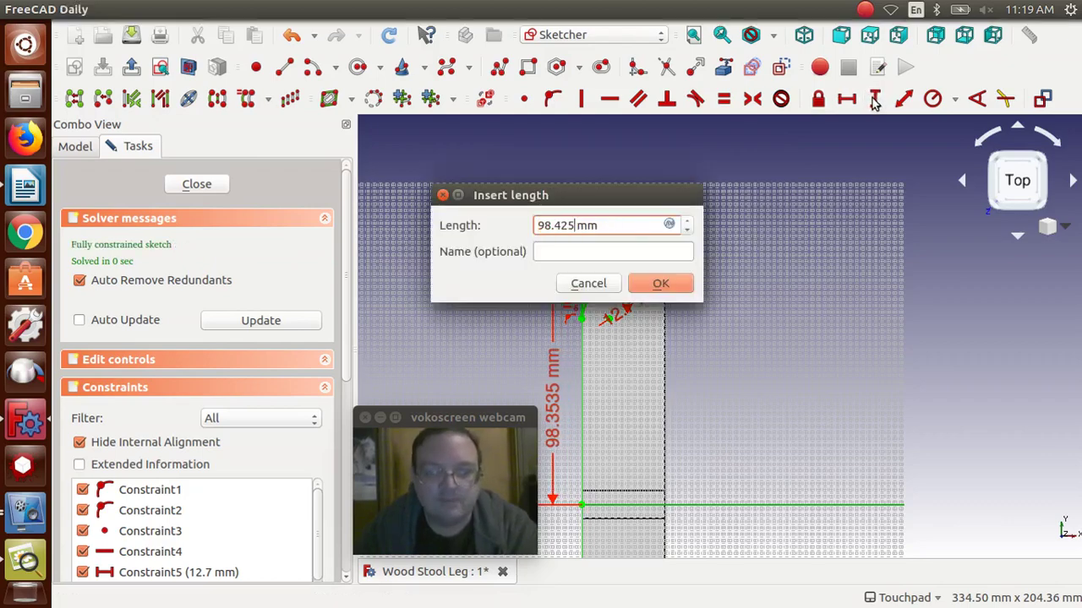
left_click(663, 284)
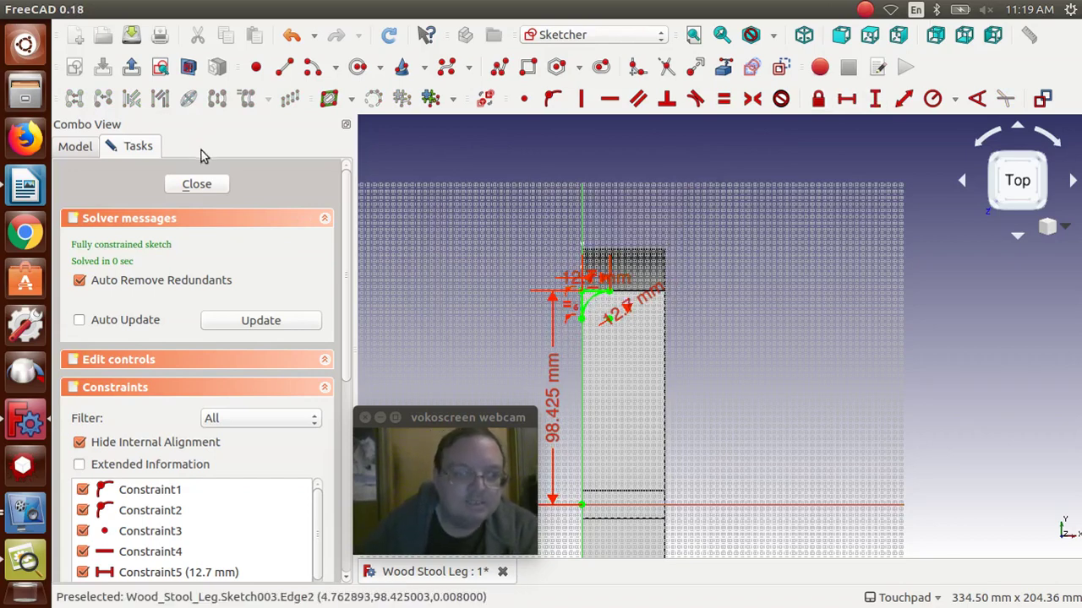
left_click(199, 185)
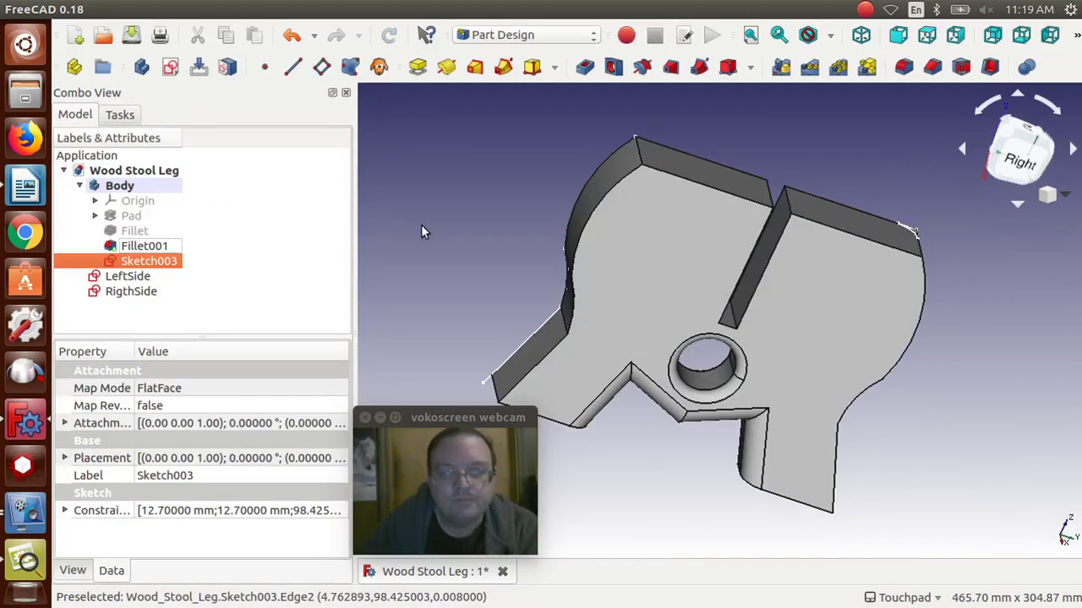
Switch to the Part workbench and mirror Sketch003 across the XZ plane with the base point at the origin.
left_click(540, 35)
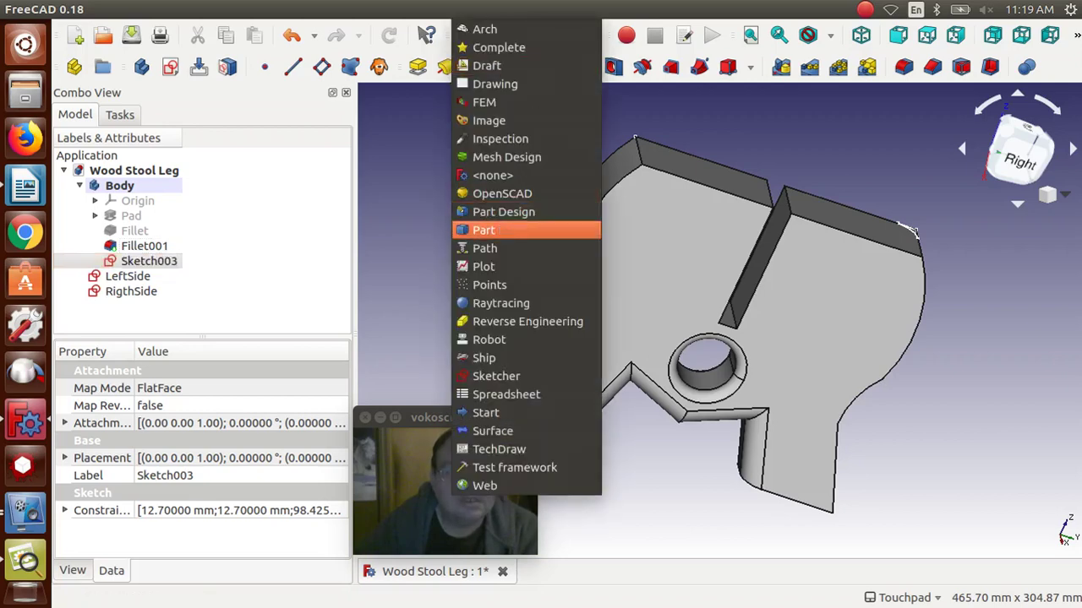
left_click(507, 230)
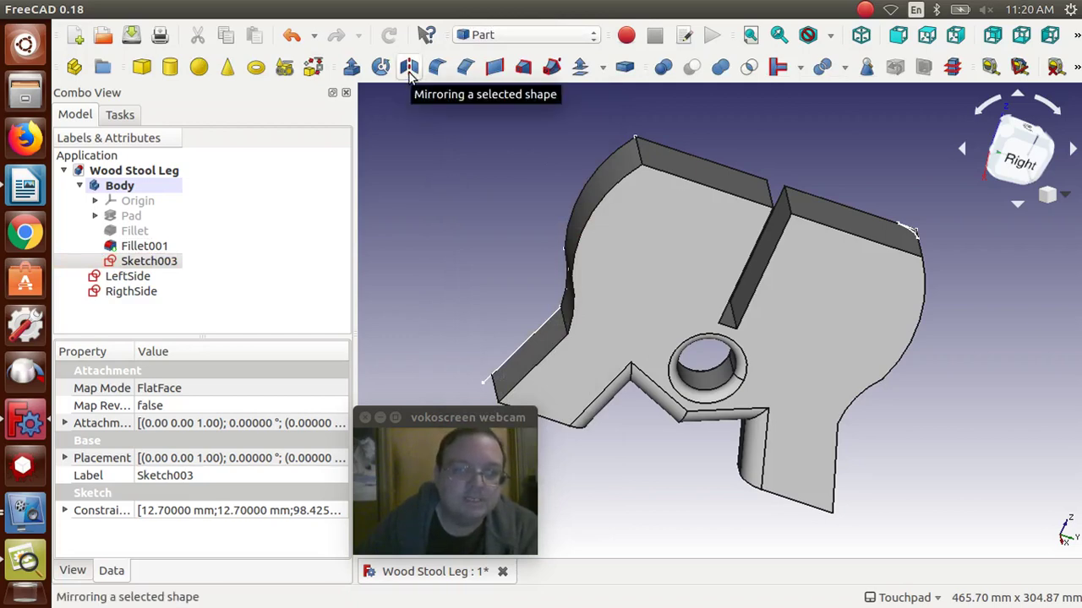
left_click(409, 69)
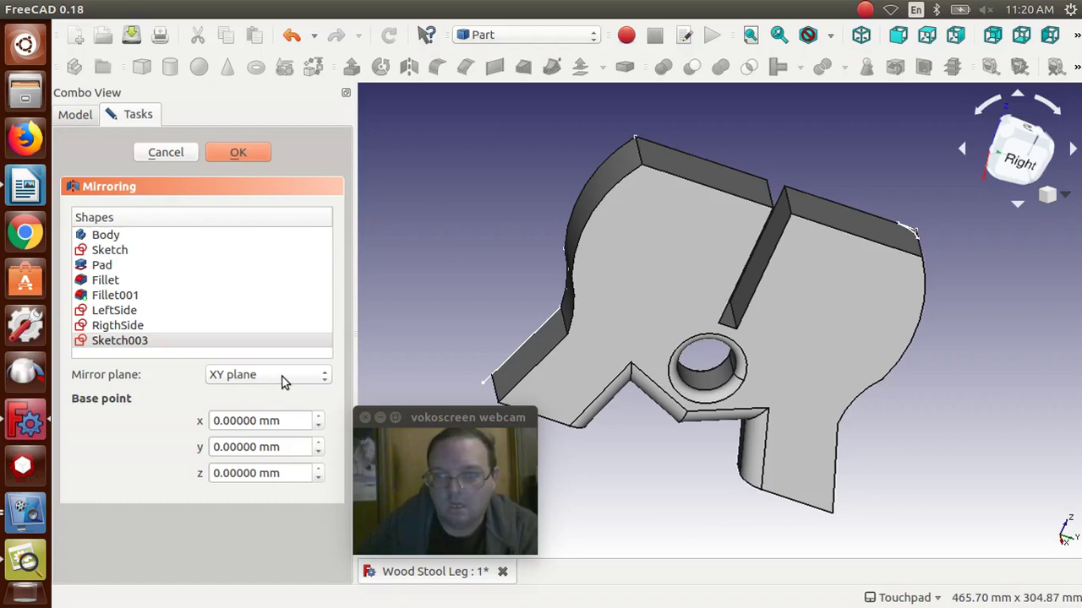
left_click(281, 377)
left_click(268, 395)
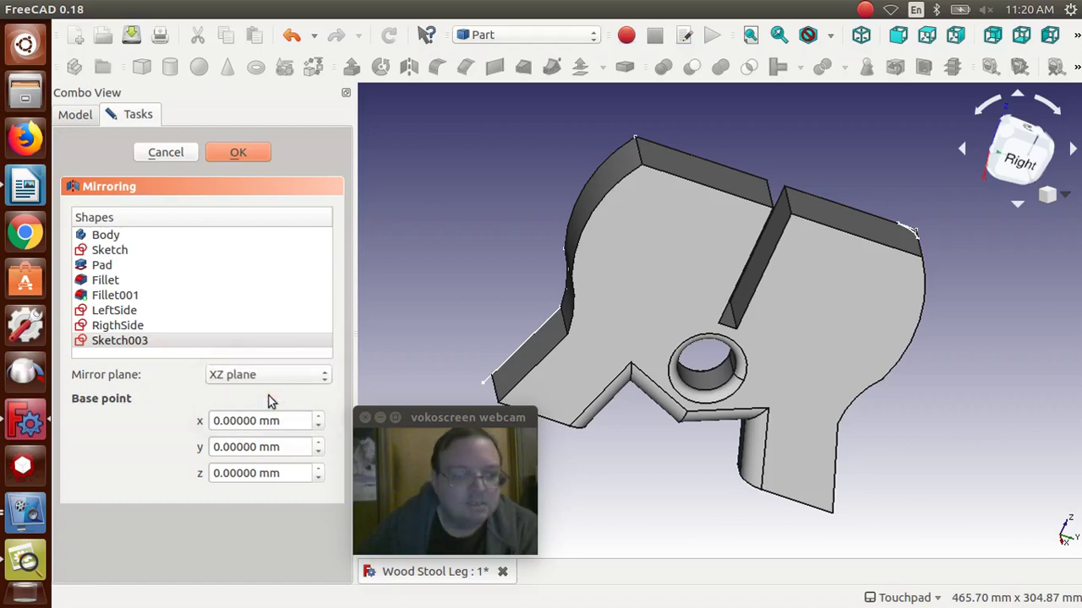
left_click(239, 153)
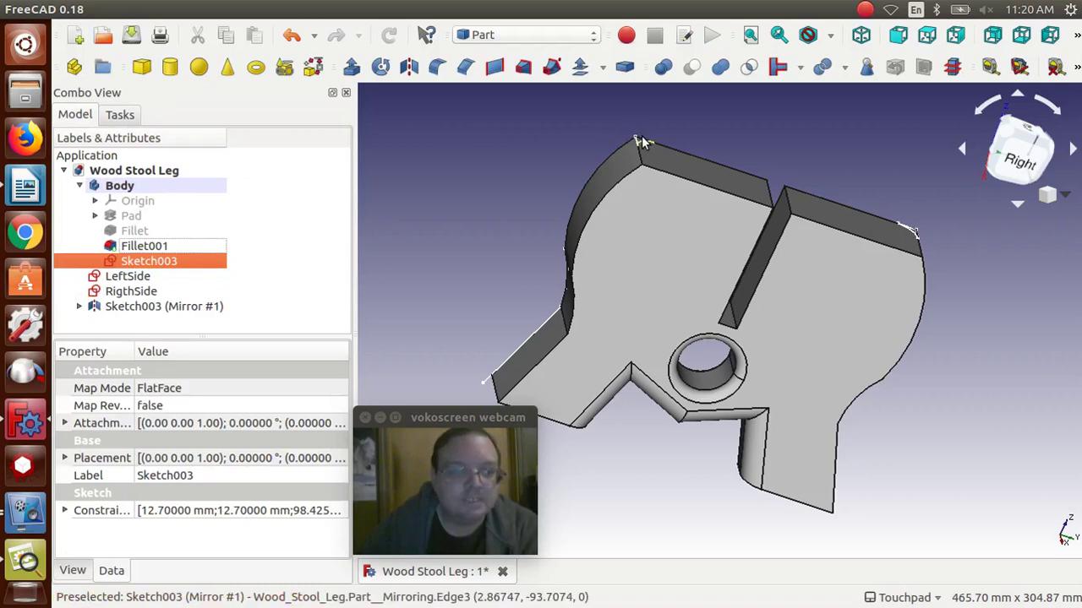
left_click(459, 247)
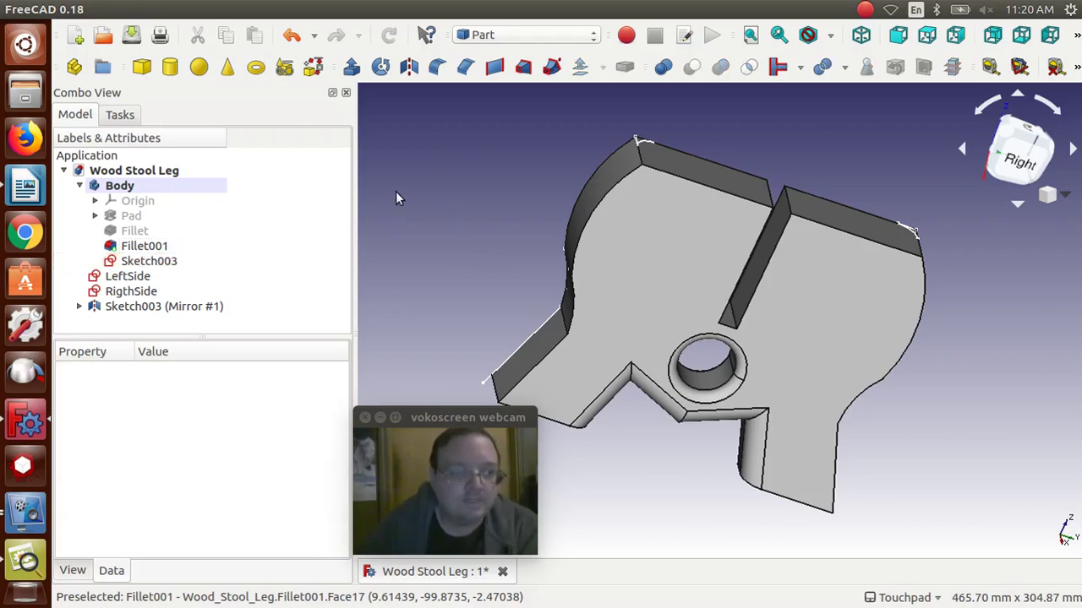
Sweep the mirrored Sketch003 profile along the LeftSide sketch as a solid.
left_click(551, 67)
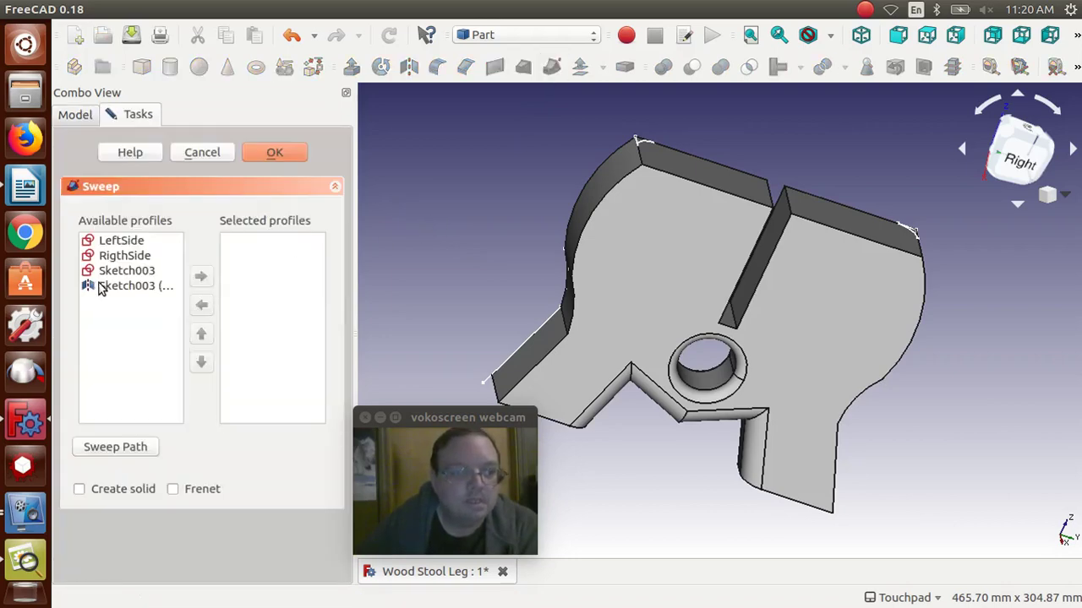
left_click(116, 241)
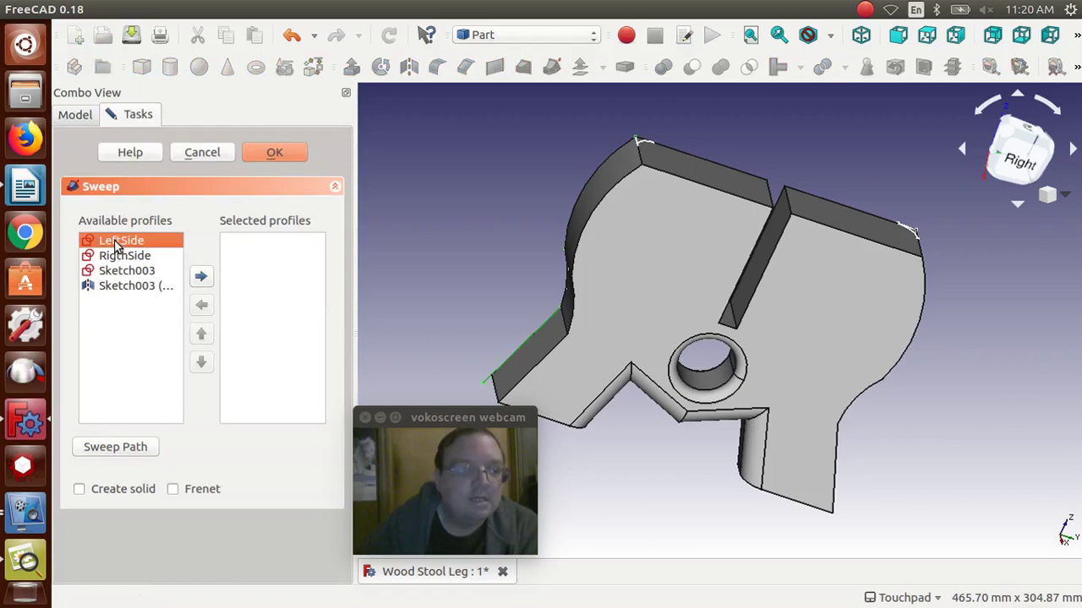
left_click(133, 287)
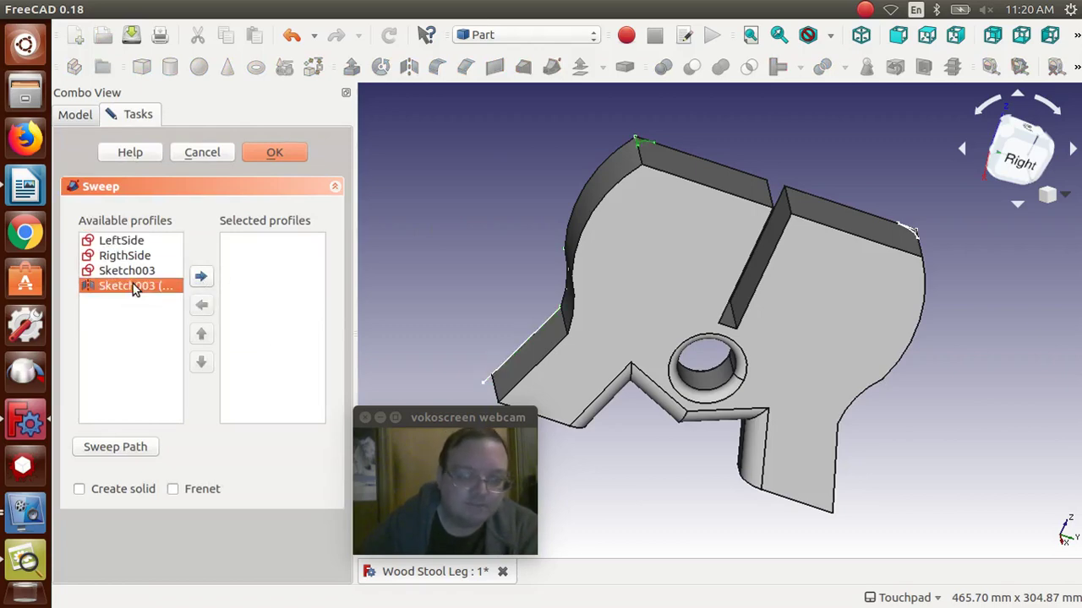
left_click(201, 277)
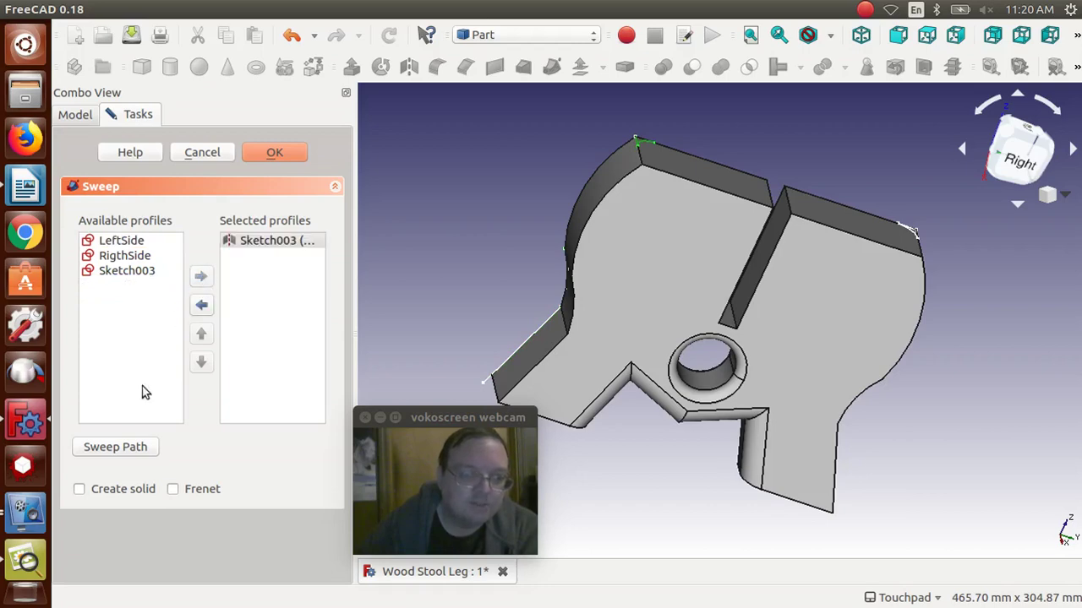
left_click(79, 490)
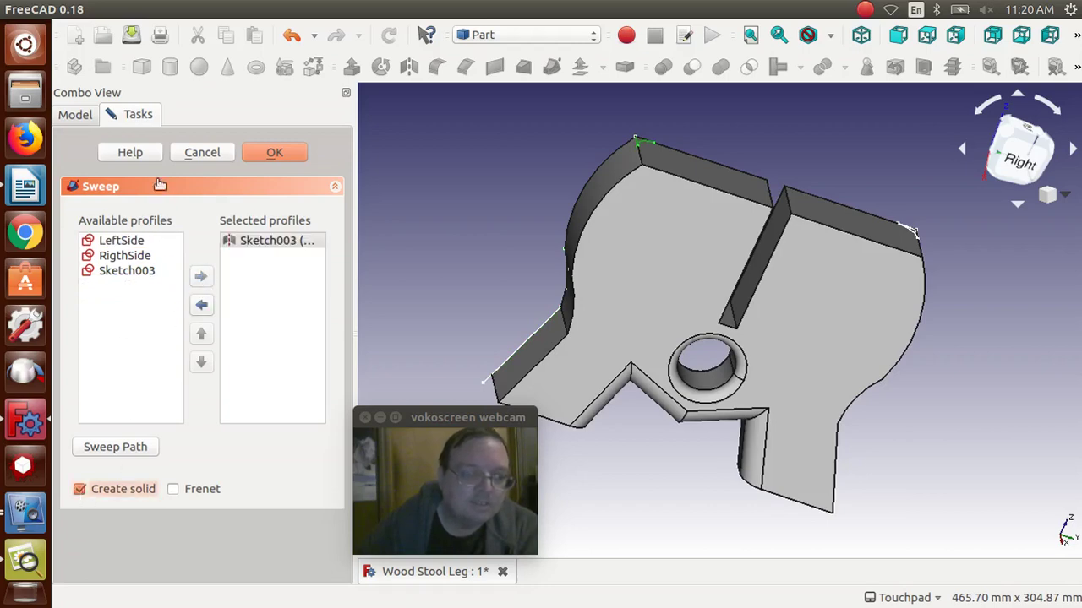
left_click(85, 116)
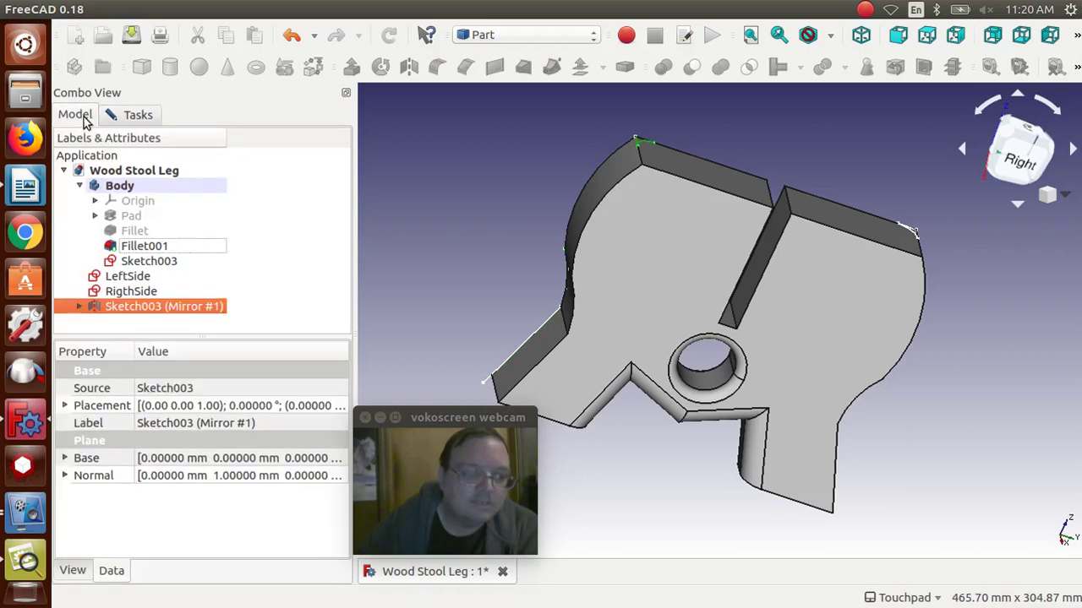
left_click(127, 275)
left_click(137, 115)
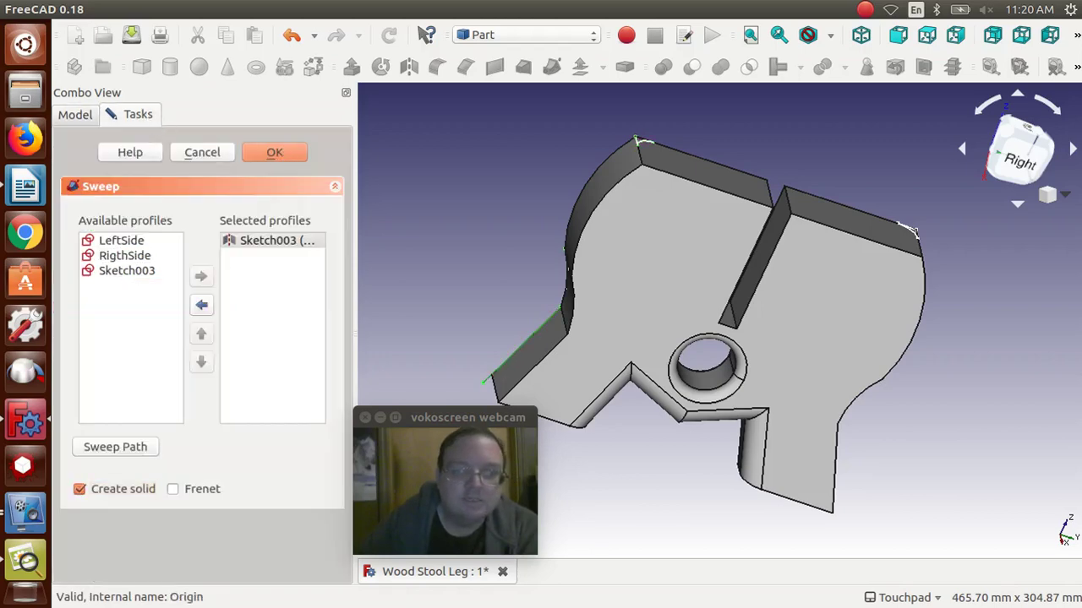
left_click(284, 158)
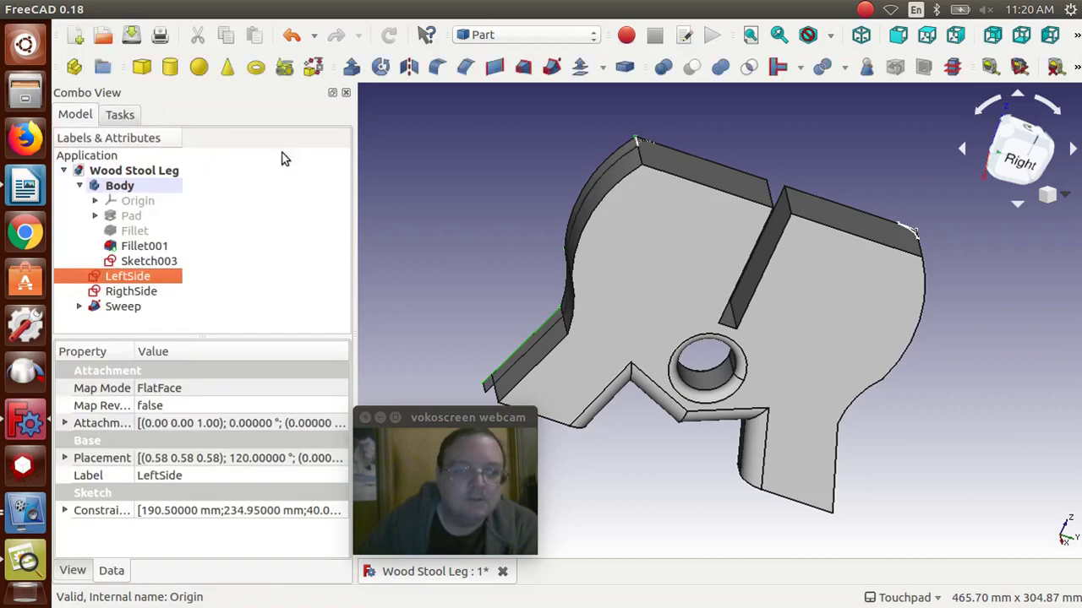
Sweep the Sketch003 profile along the RigthSide sketch as a solid.
left_click(554, 72)
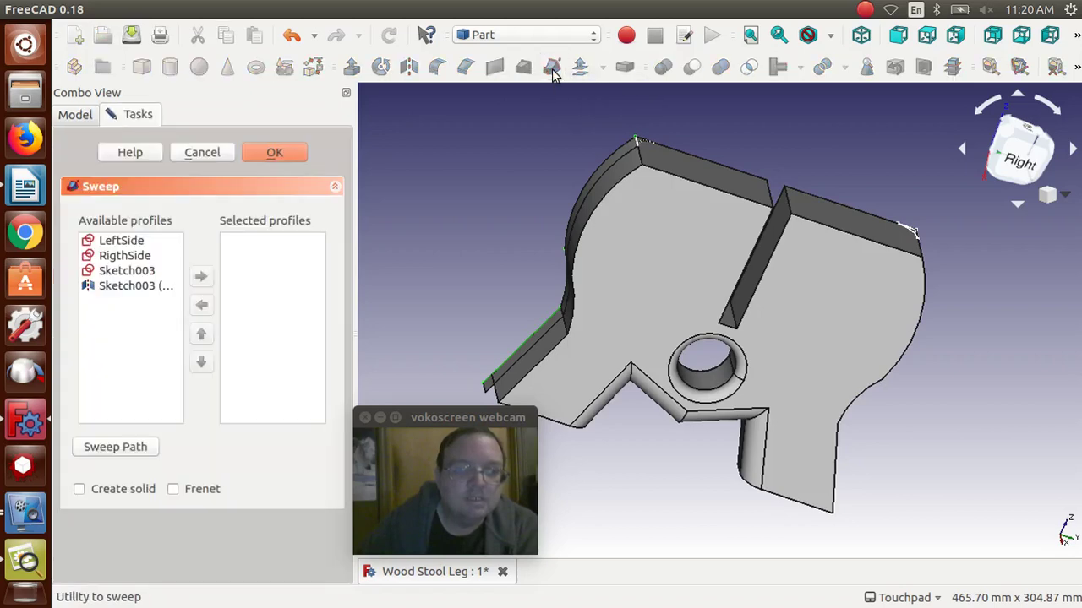
left_click(119, 272)
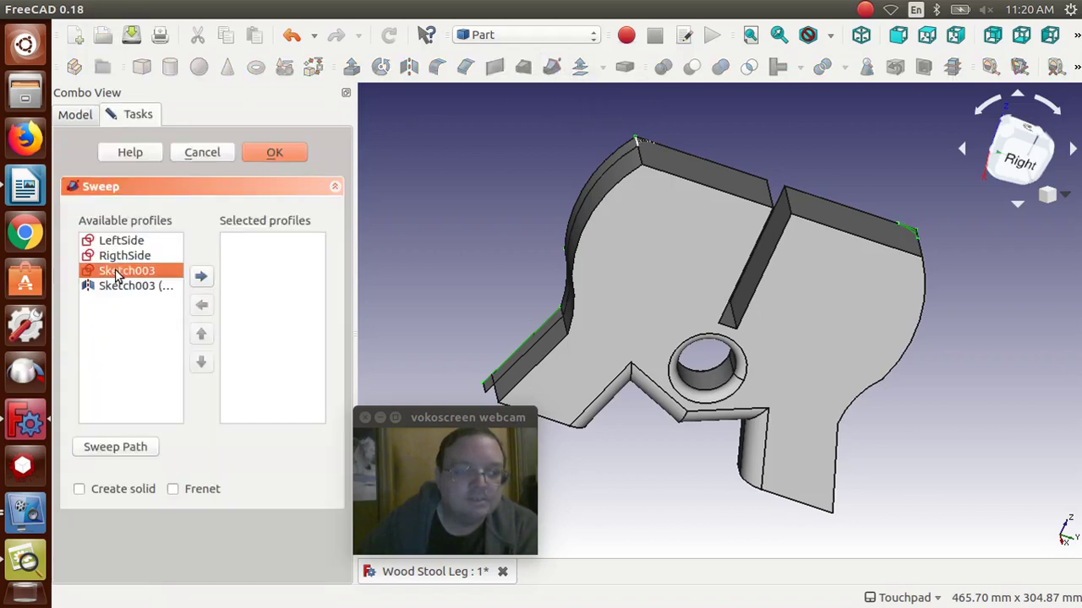
left_click(200, 279)
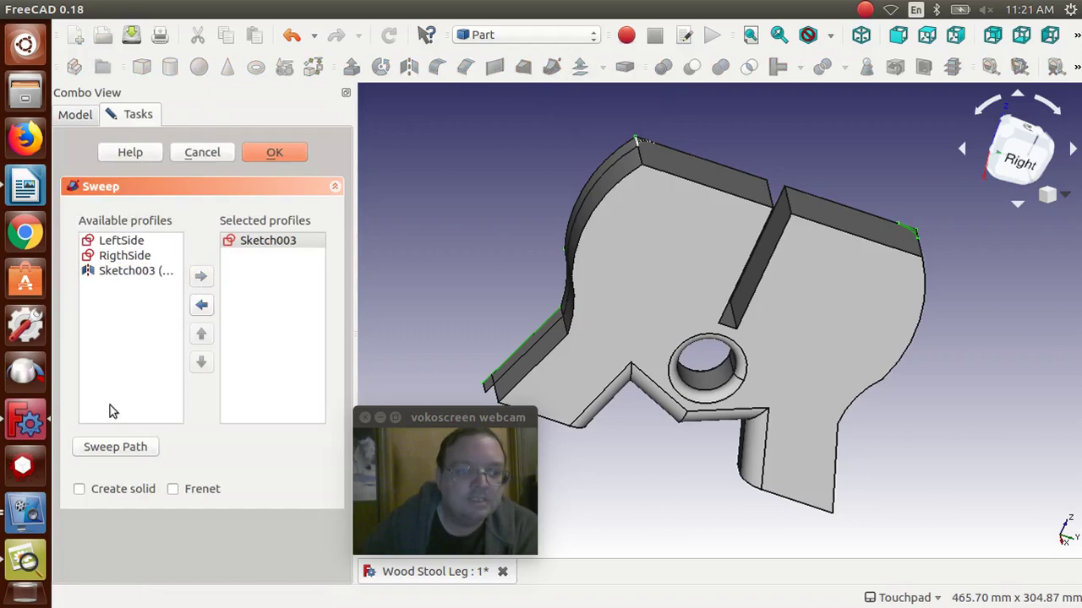
left_click(79, 490)
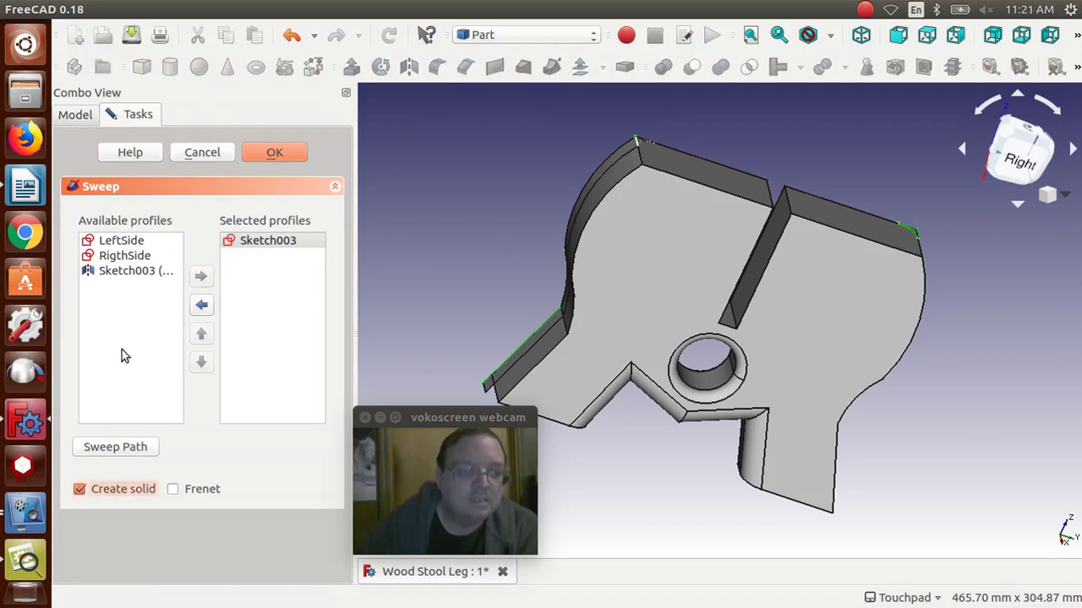
left_click(73, 116)
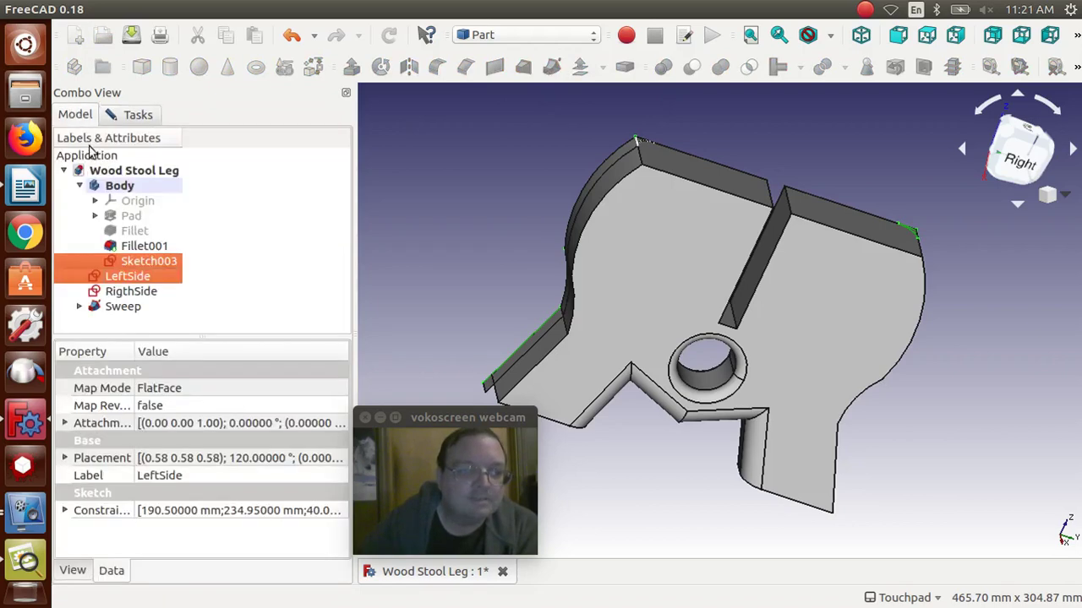
left_click(118, 292)
left_click(136, 114)
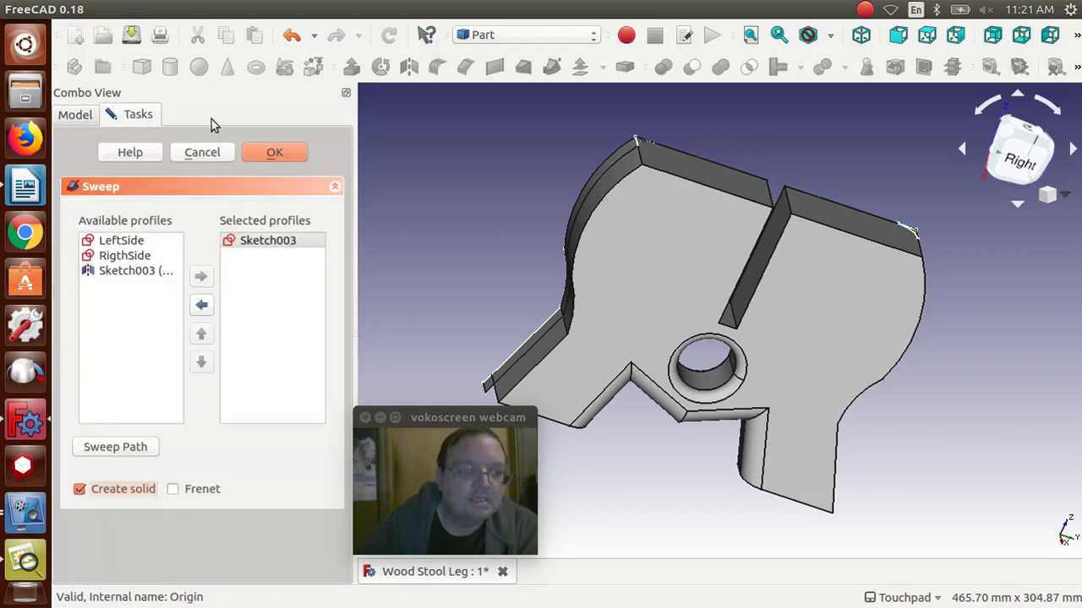
left_click(290, 157)
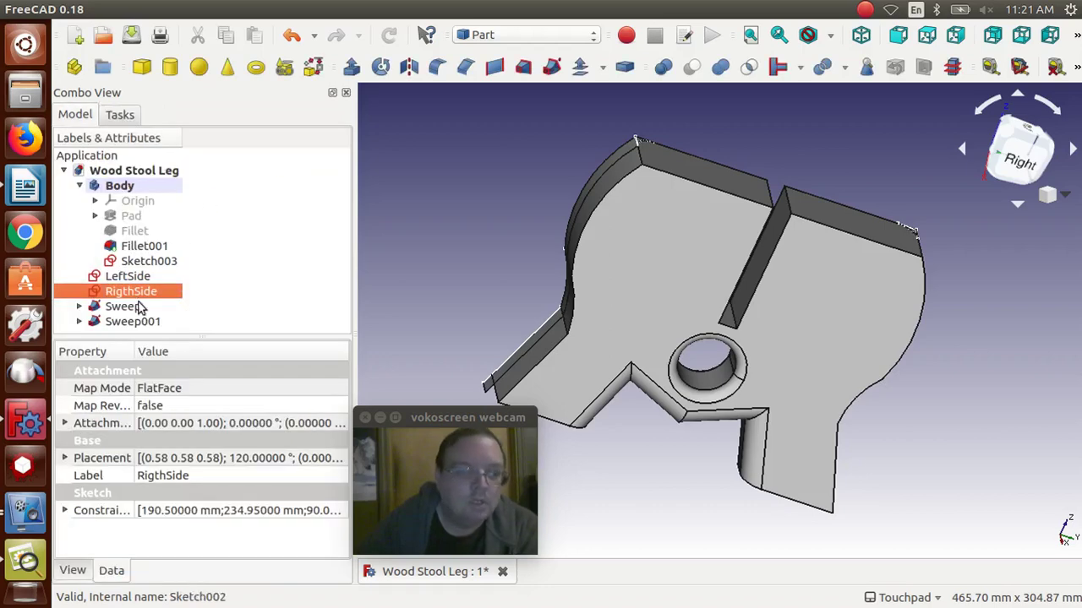
Hide Fillet001 and Sketch003 to isolate the two swept solids and examine the lower bend of the LeftSide sweep.
left_click(132, 248)
key("space")
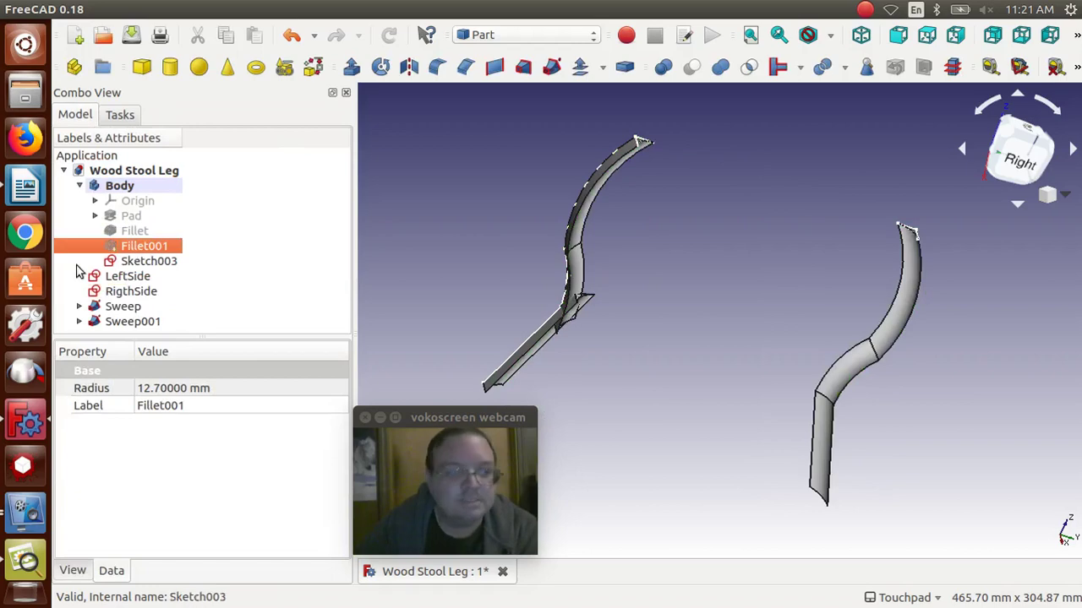
left_click(131, 263)
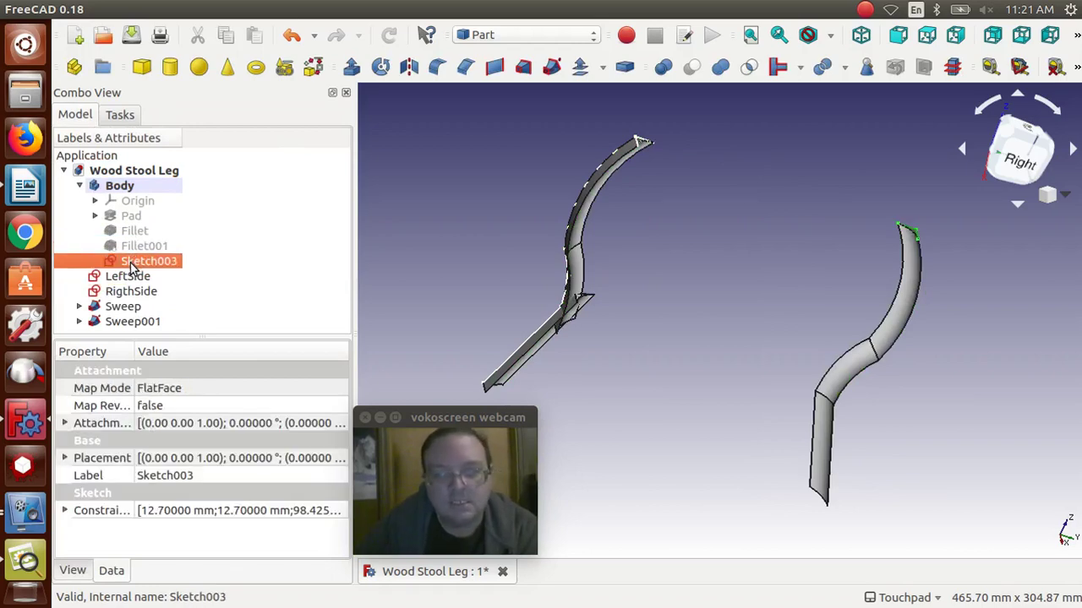
key("space")
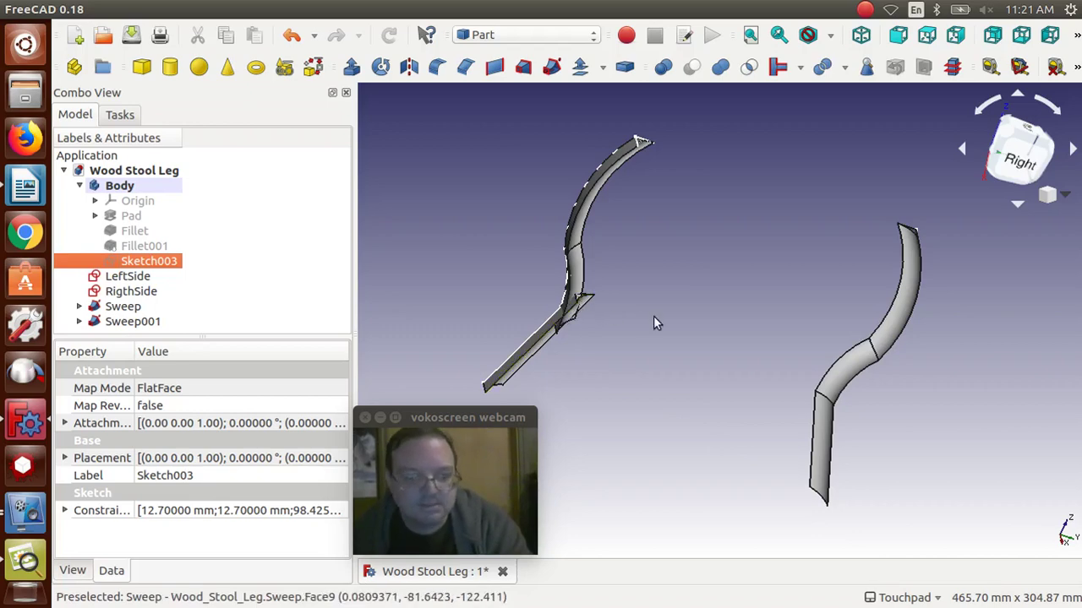
scroll(651, 314, "up", 6)
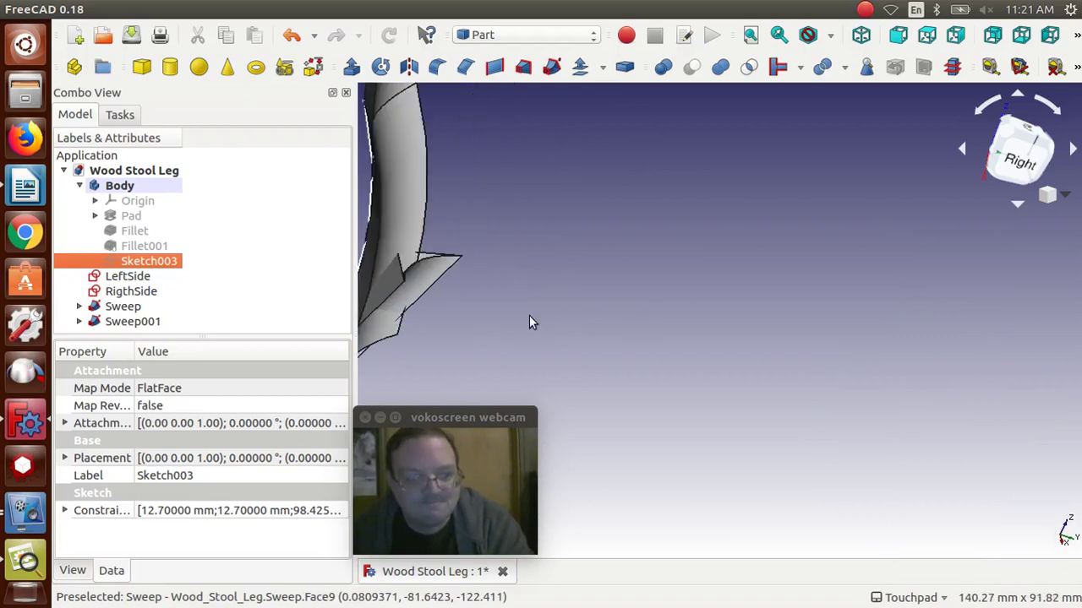
key("space")
key("Left")
key("Left")
key("Left")
key("Left")
key("Left")
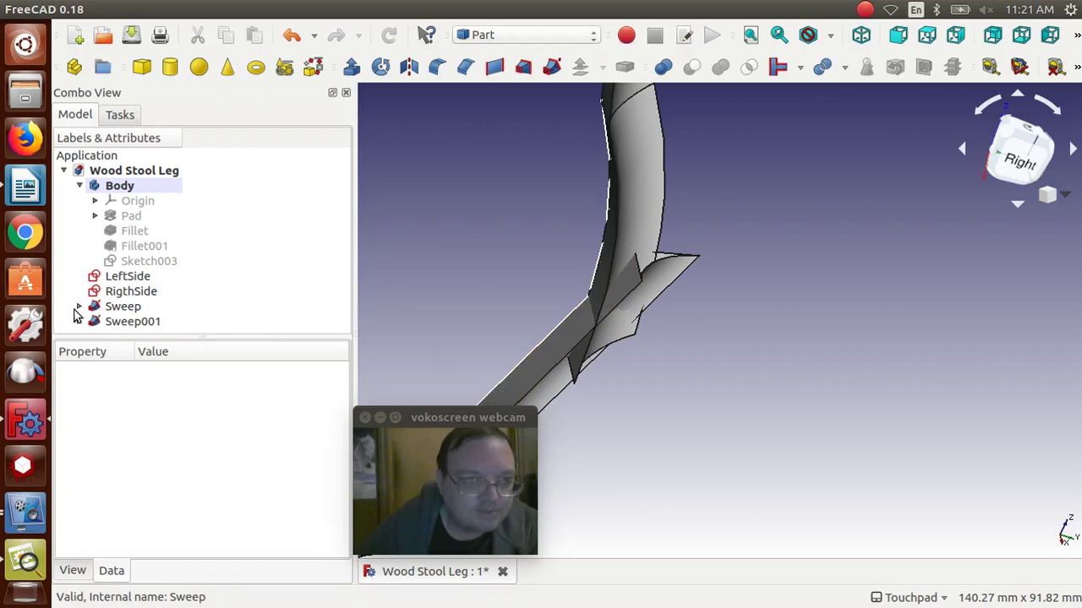
Hide the mirrored Sketch003 profile and the RigthSide sketch.
left_click(79, 308)
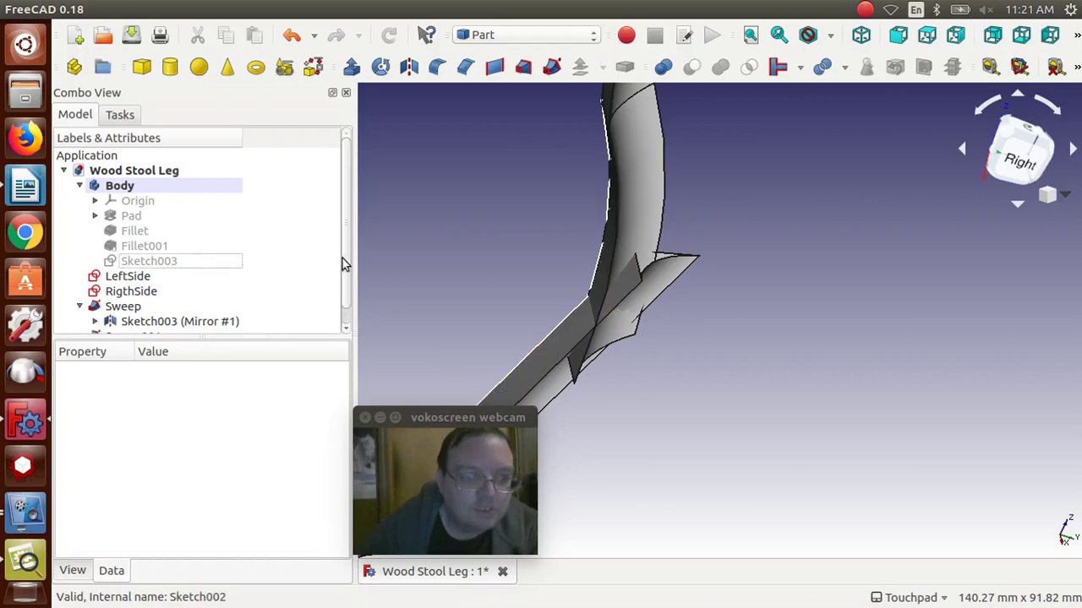
scroll(344, 311, "down", 1)
left_click(230, 308)
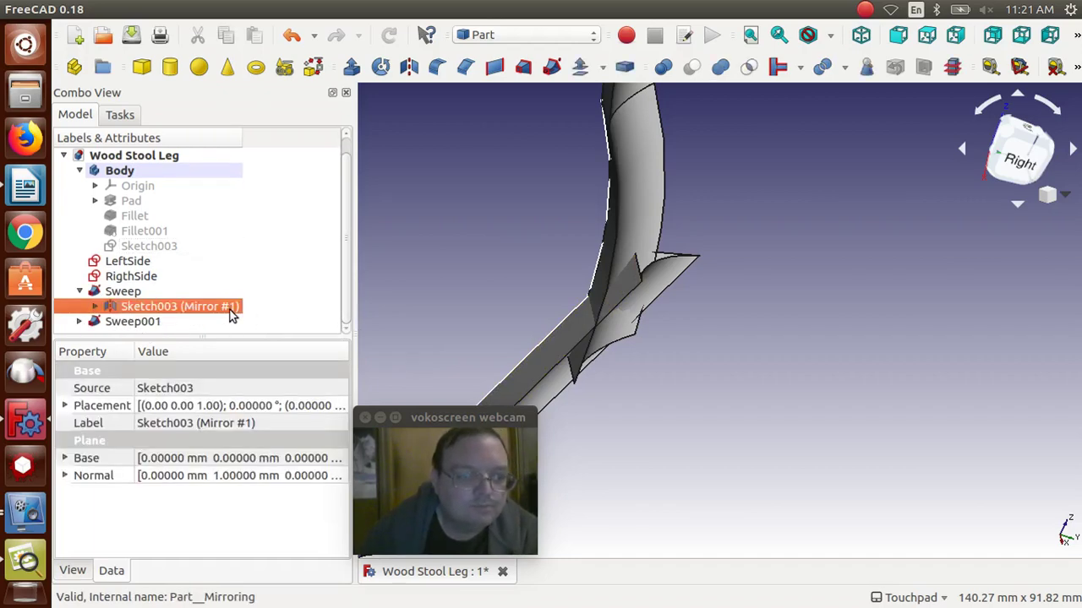
left_click(80, 322)
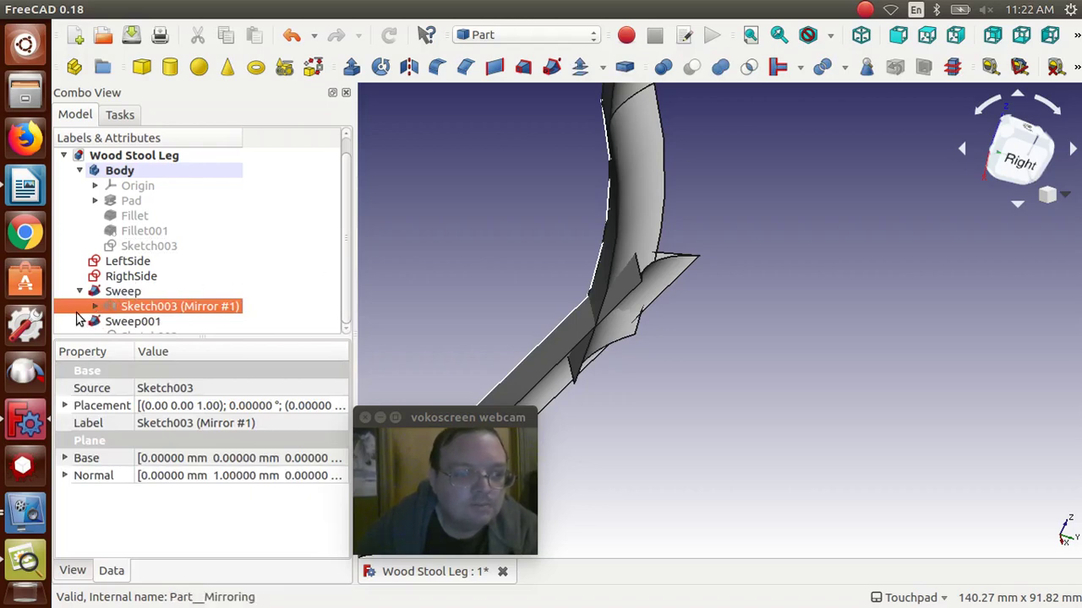
scroll(586, 233, "down", 5)
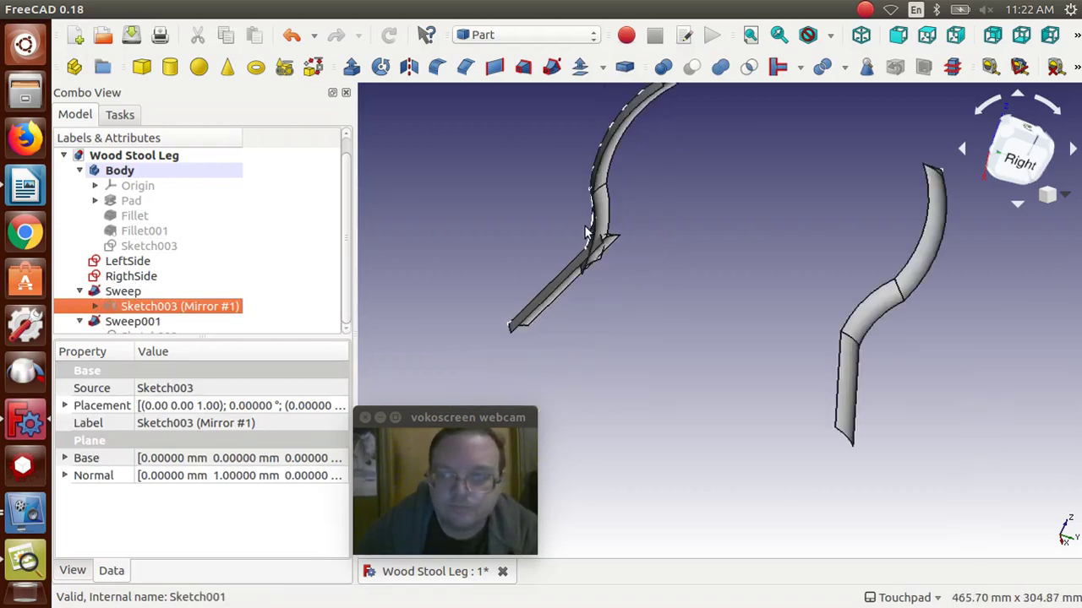
left_click(146, 279)
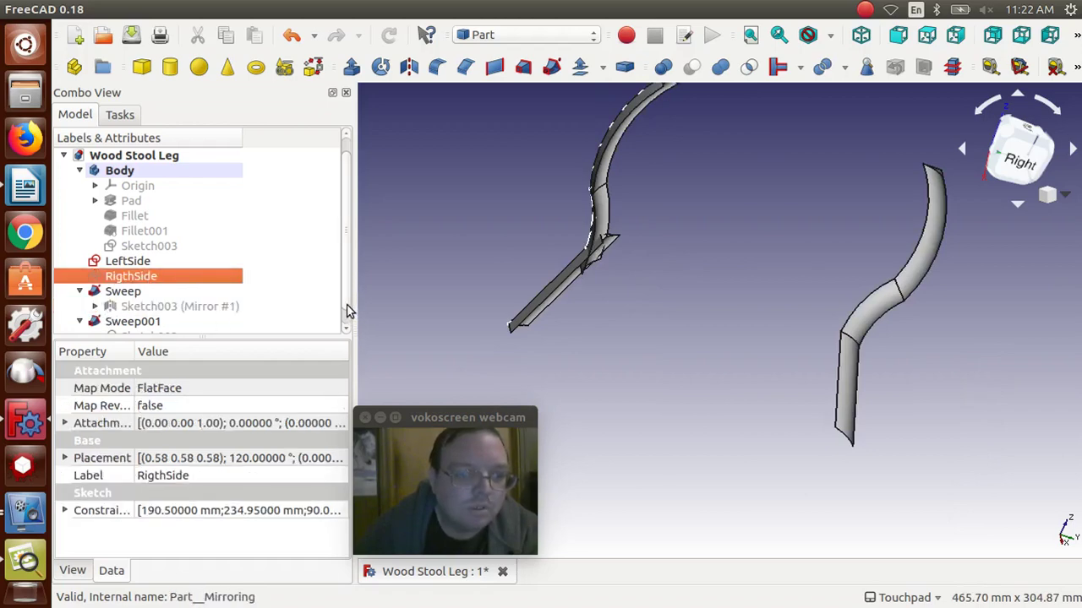
left_click(347, 331)
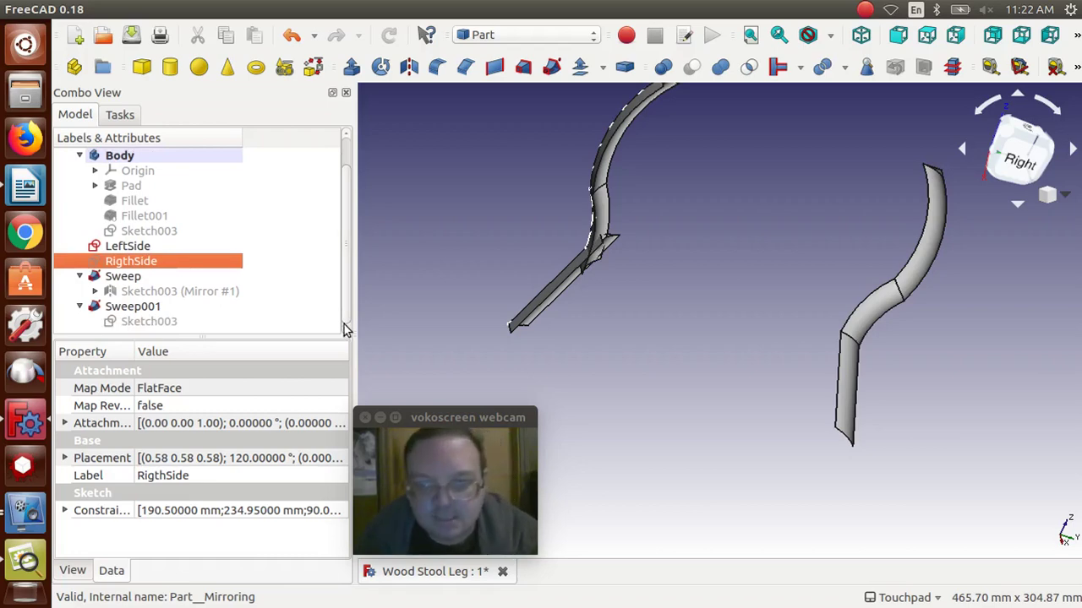
Open the LeftSide sketch for editing and nudge the junction of the lower arc and straight line down to about (-95, -131).
left_click(135, 247)
double_click(140, 248)
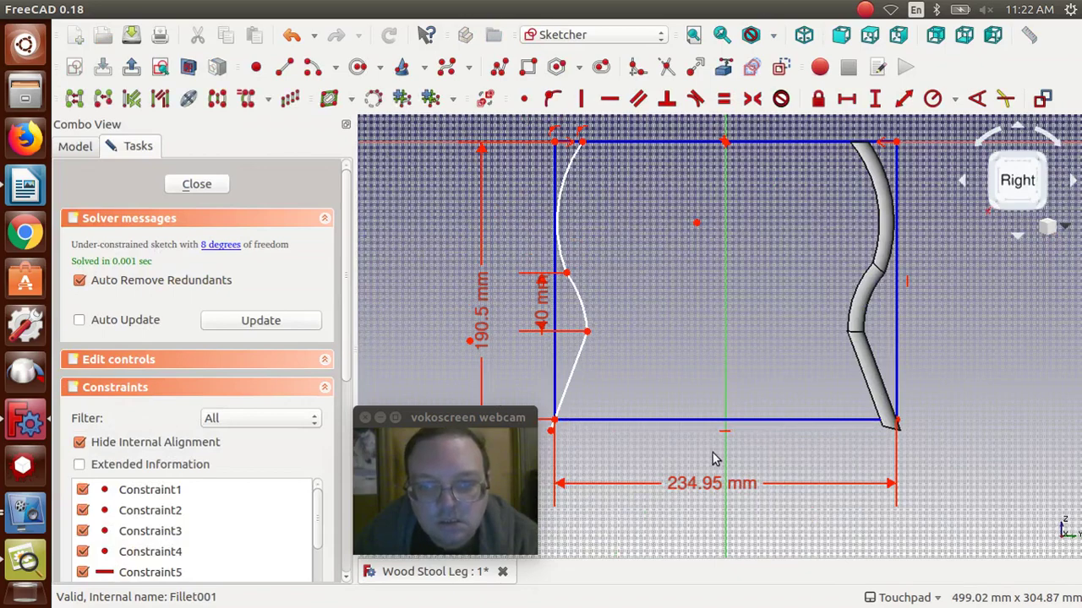
scroll(712, 453, "up", 4)
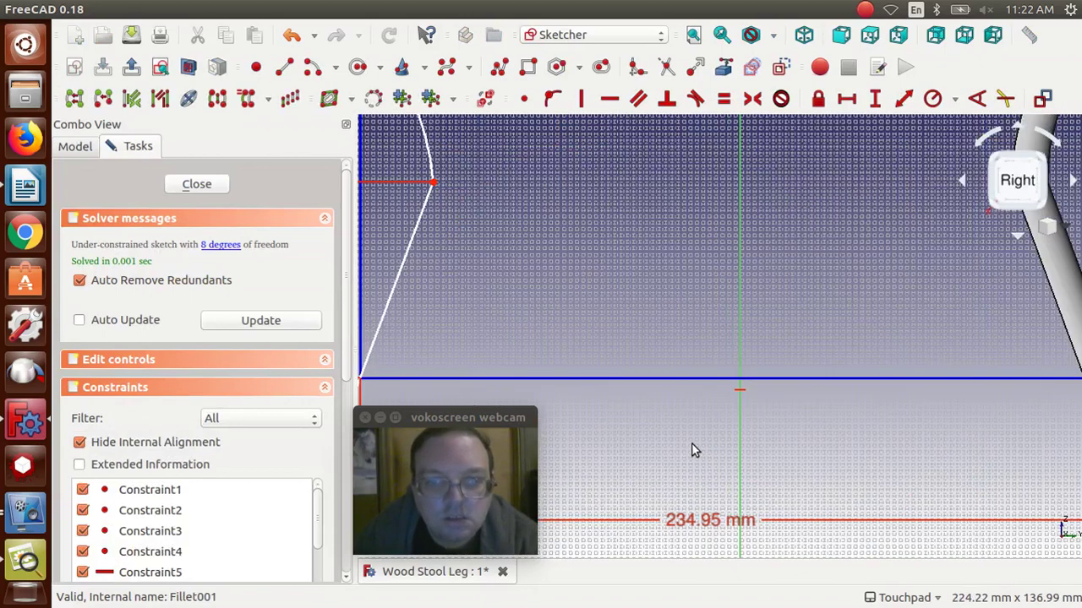
key("Left")
key("Left")
key("Left")
key("Left")
key("Left")
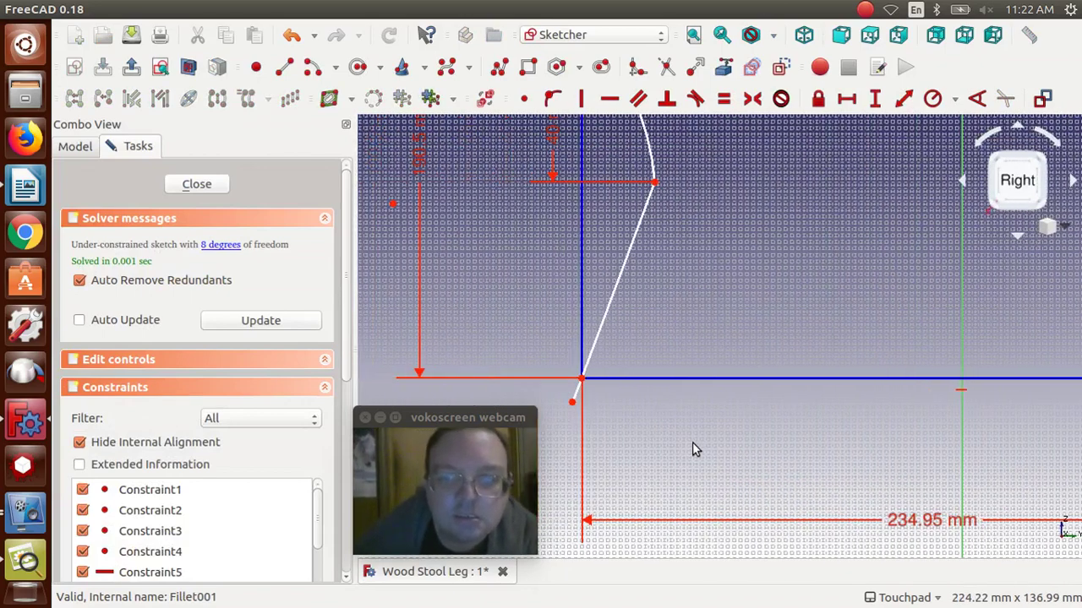
key("Left")
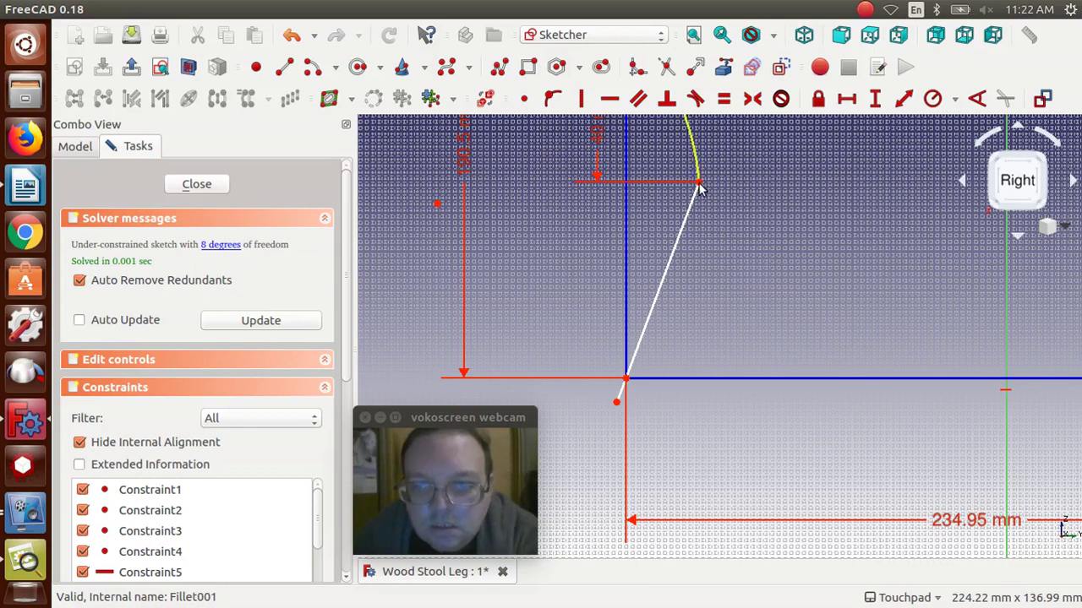
mouse_move(698, 185)
left_mouse_down()
mouse_move(708, 191)
mouse_move(698, 185)
left_mouse_up()
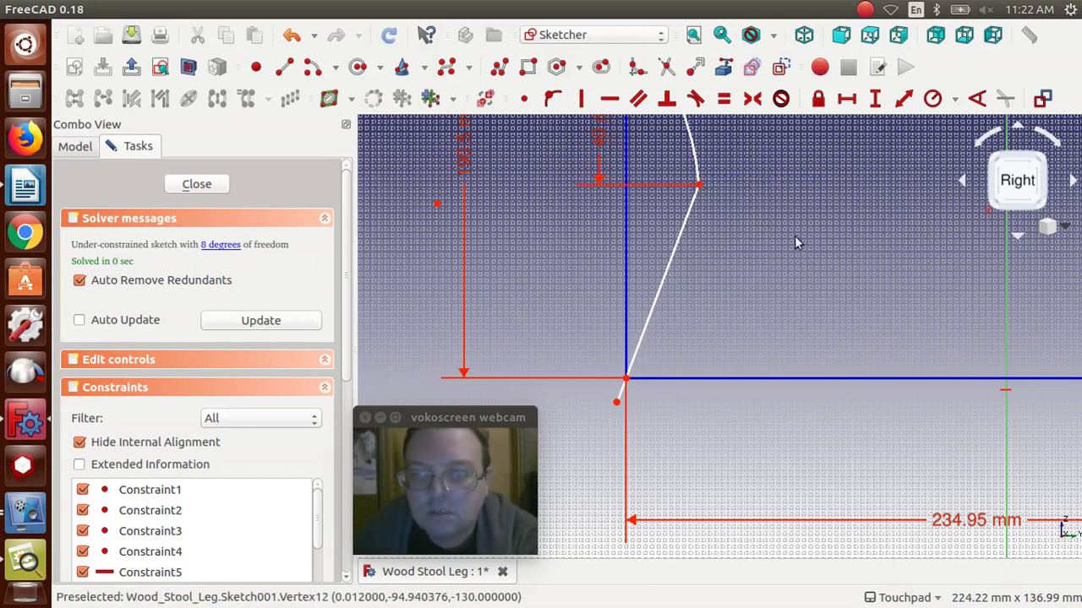
Raise the junction between the lower arc and the straight line of the LeftSide path to about (-95, -129).
scroll(791, 237, "up", 2)
key("Up")
key("Up")
key("Up")
key("Up")
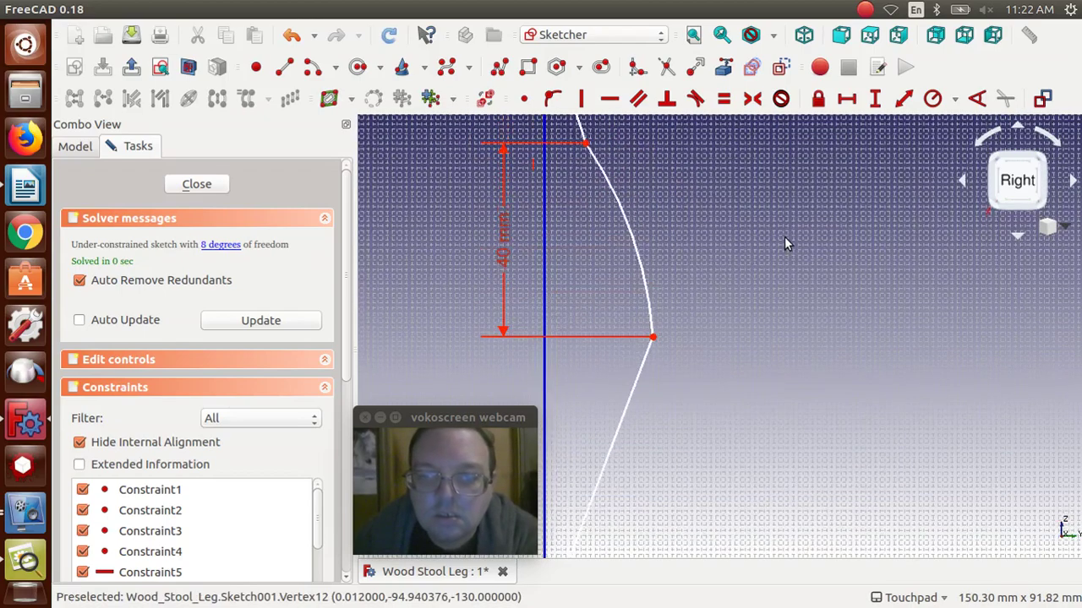
scroll(784, 236, "down", 2)
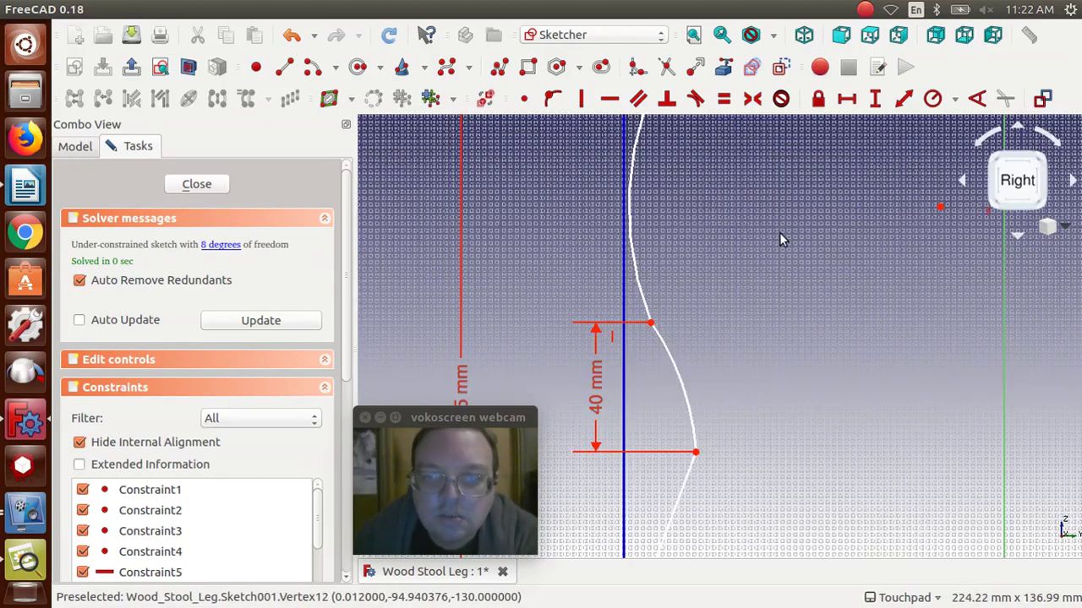
scroll(779, 233, "down", 2)
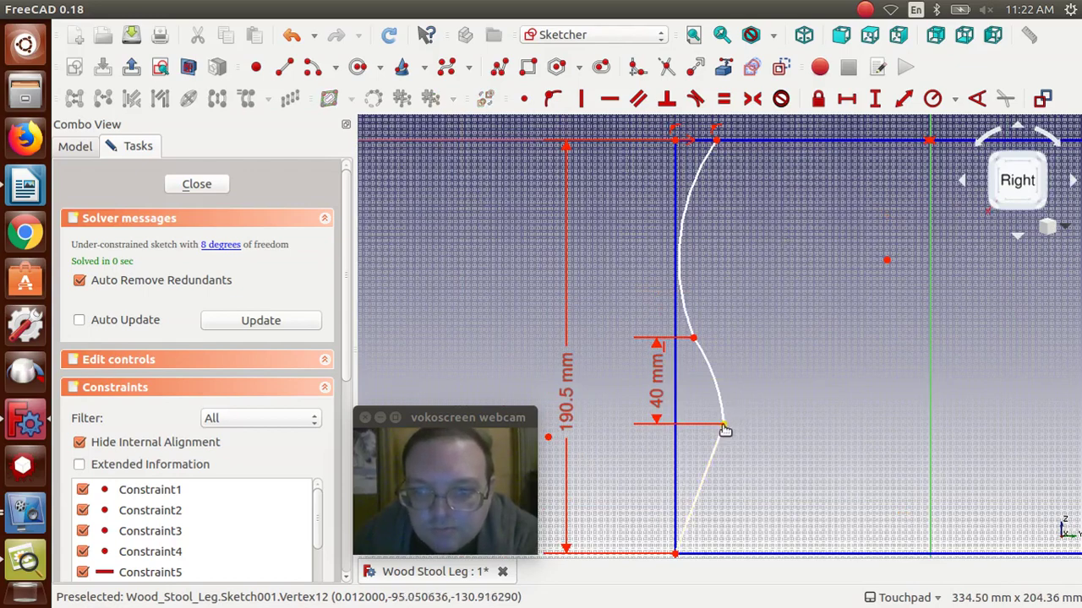
left_click_drag(725, 431, 725, 424)
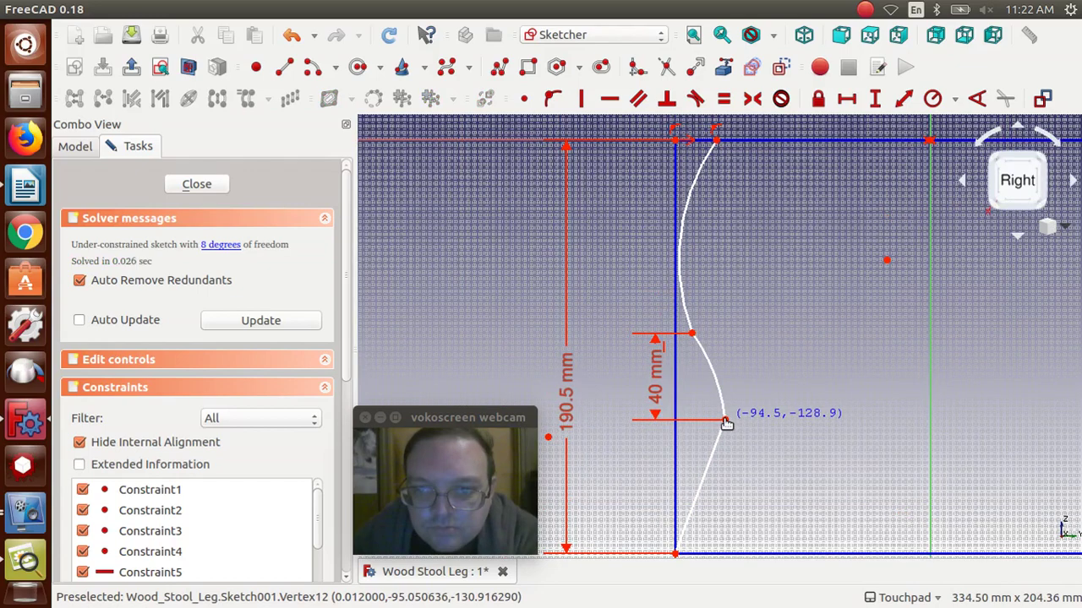
left_click_drag(726, 424, 723, 420)
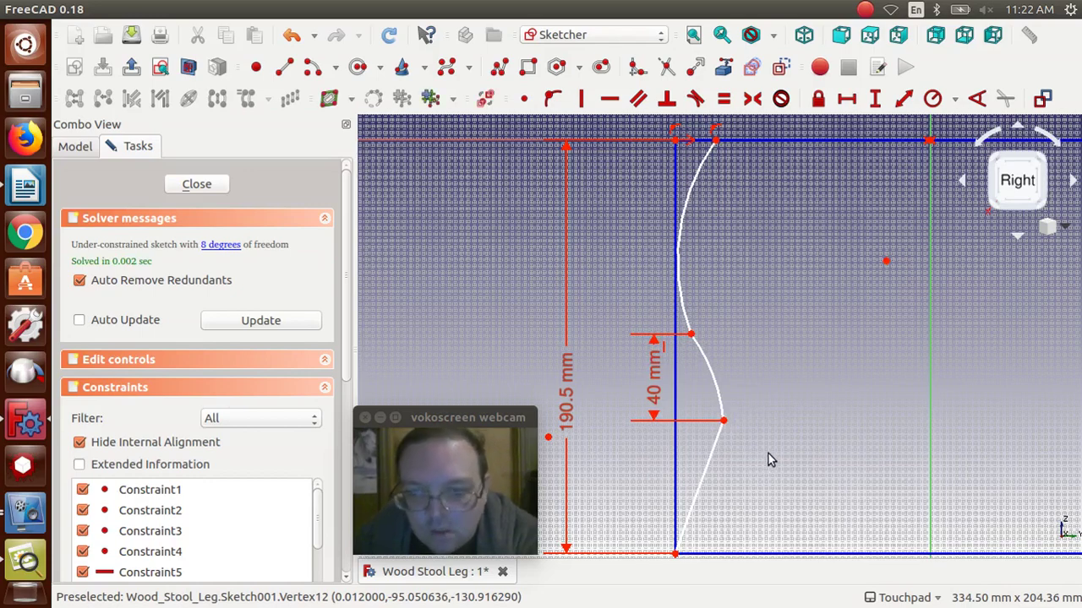
Move the straight line's free lower end closer to the rectangle's lower-left corner and close the LeftSide sketch.
key("Up")
key("Down")
key("Down")
key("Down")
key("Down")
key("Down")
key("Down")
key("Down")
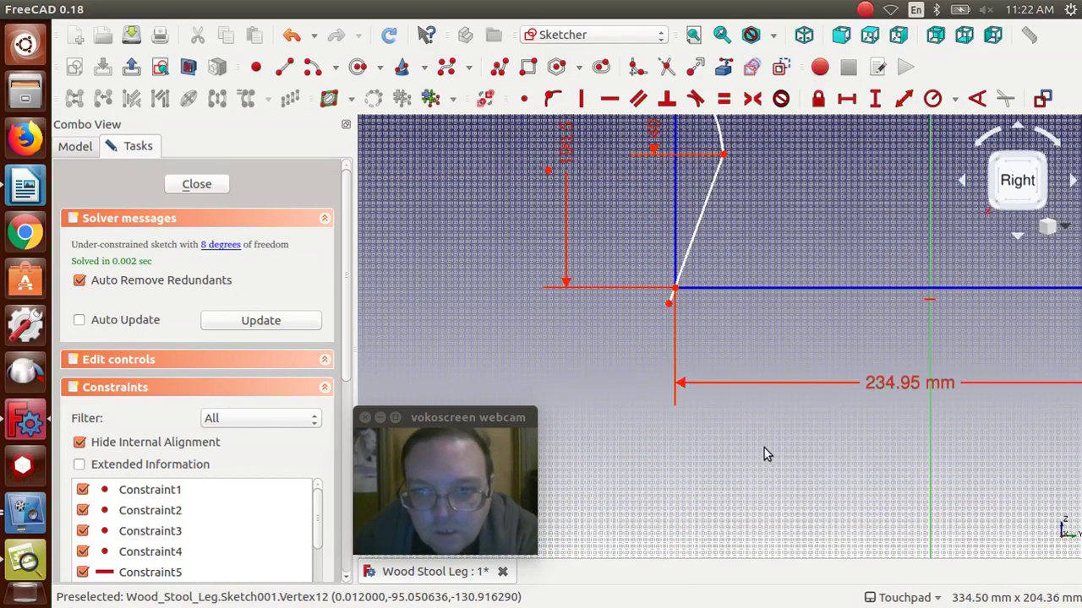
scroll(764, 447, "up", 2)
scroll(757, 441, "up", 2)
key("Up")
key("Up")
key("Up")
key("Up")
key("Up")
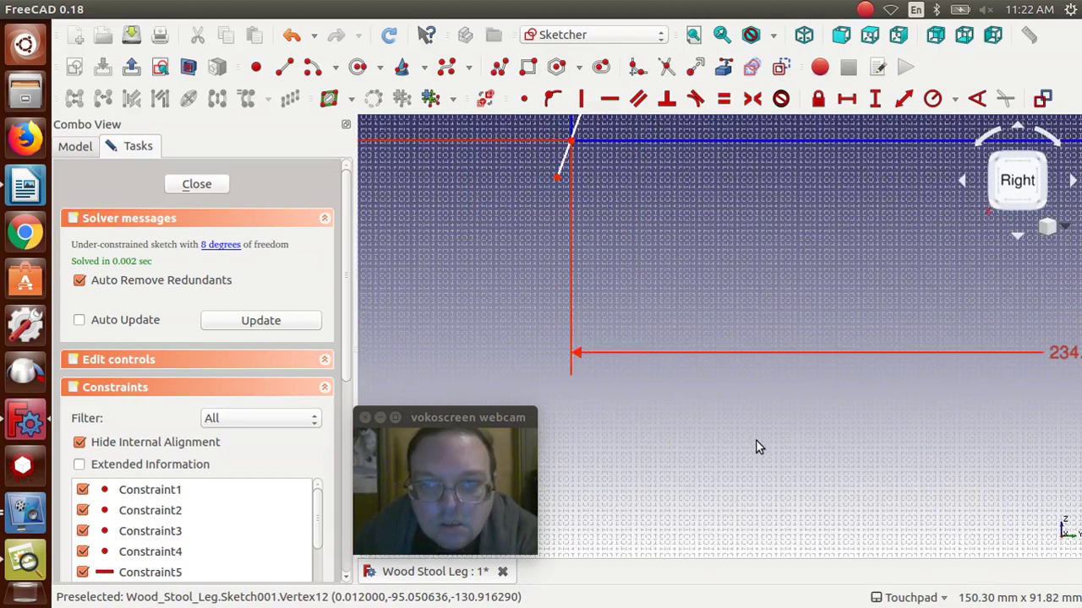
left_click_drag(557, 355, 564, 347)
left_click(563, 344)
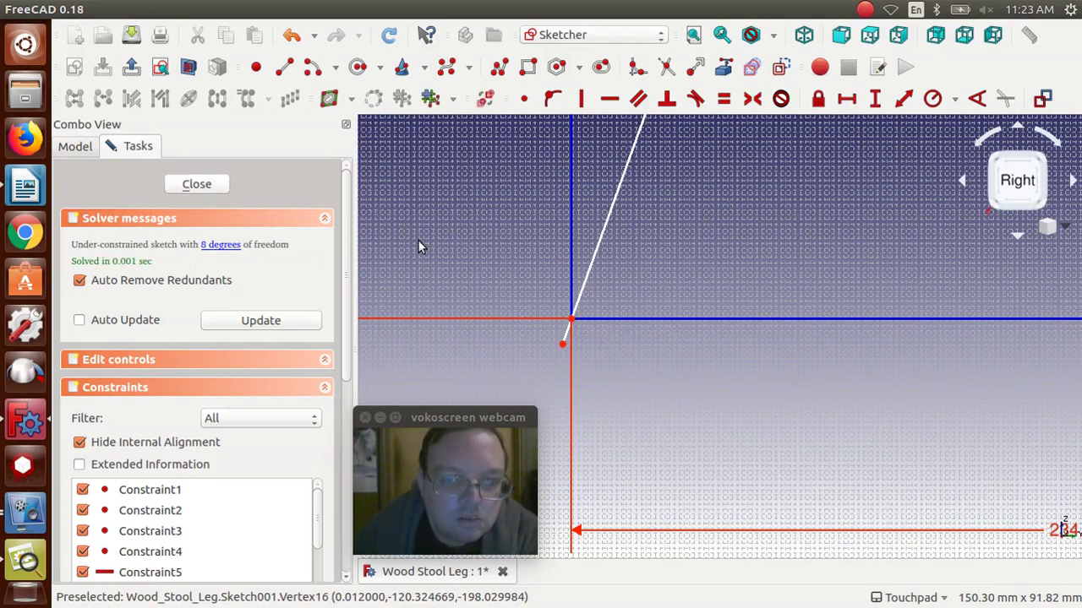
key("Escape")
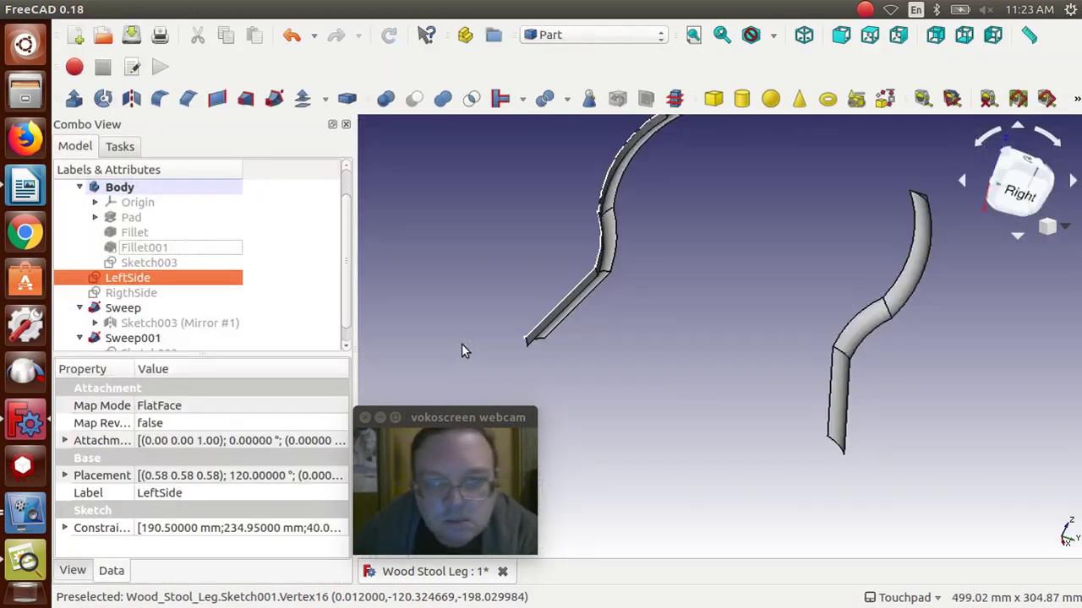
Clear the selection and examine the bends of both swept solids.
left_click(665, 394)
key("Down")
key("Up")
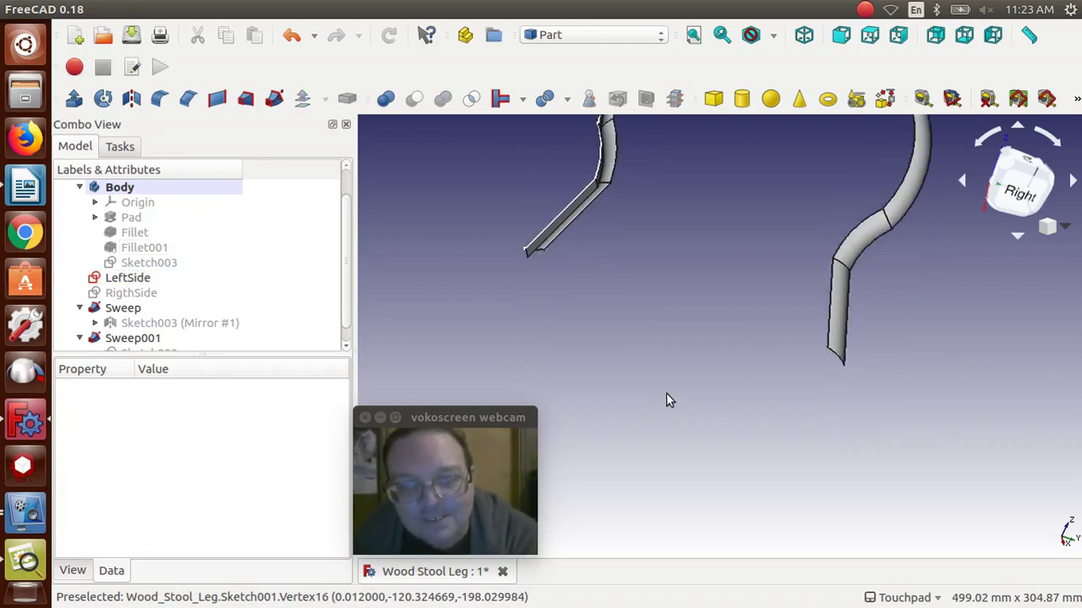
key("Up")
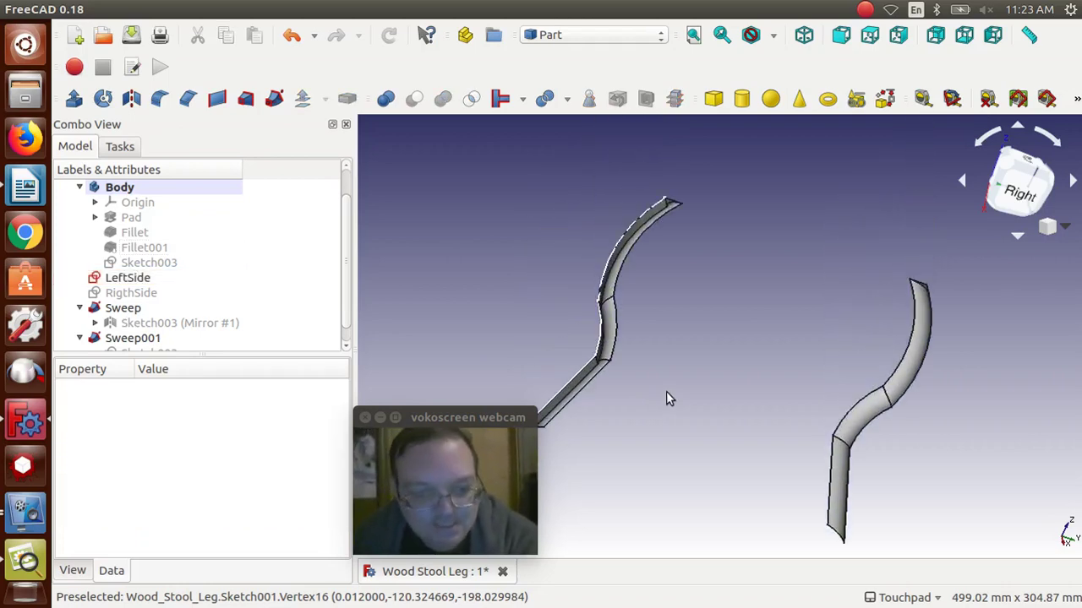
scroll(666, 392, "up", 4)
scroll(666, 391, "down", 4)
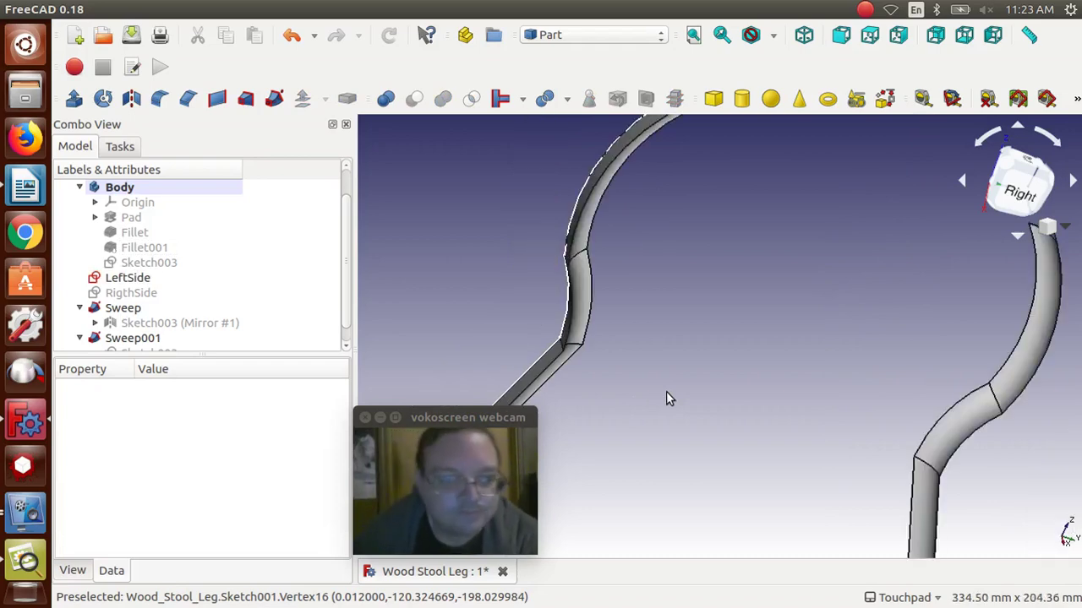
Hide the LeftSide sketch, collapse both sweeps in the model tree, and show the Fillet001 leg body again.
left_click(130, 284)
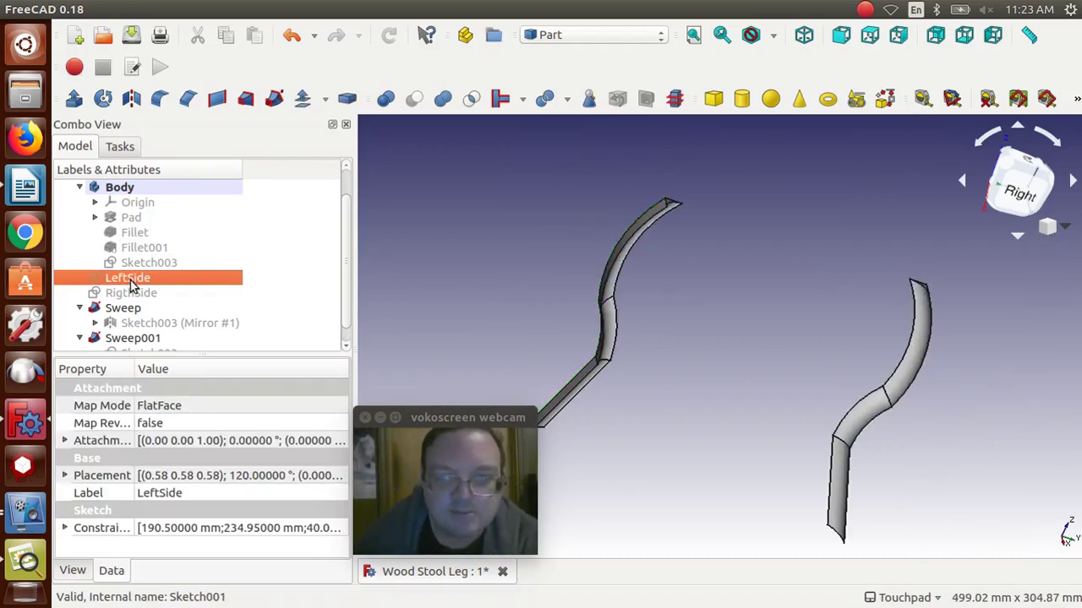
left_click(80, 308)
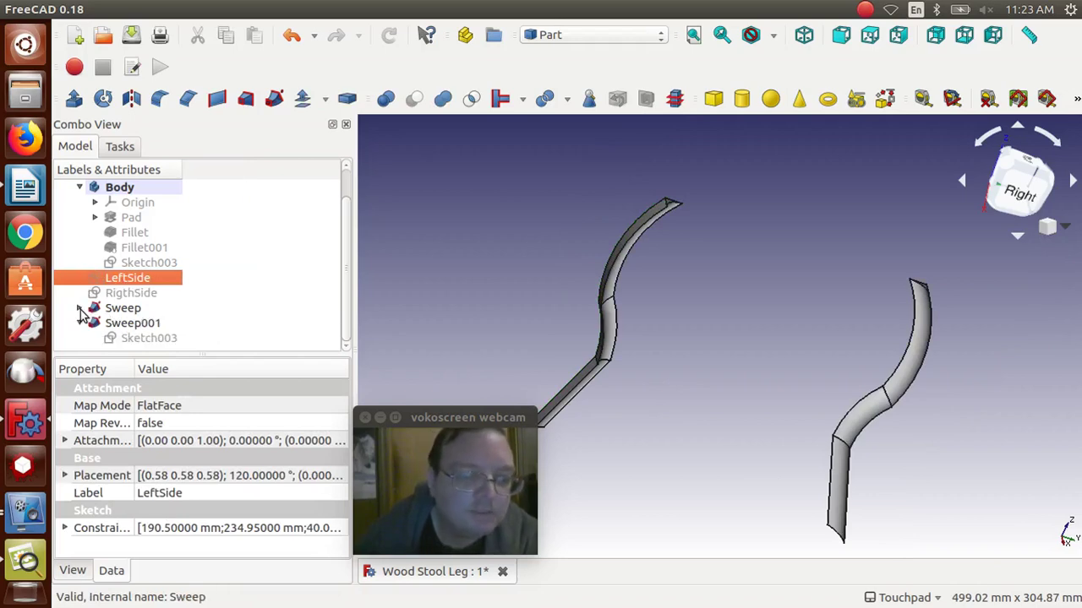
left_click(80, 322)
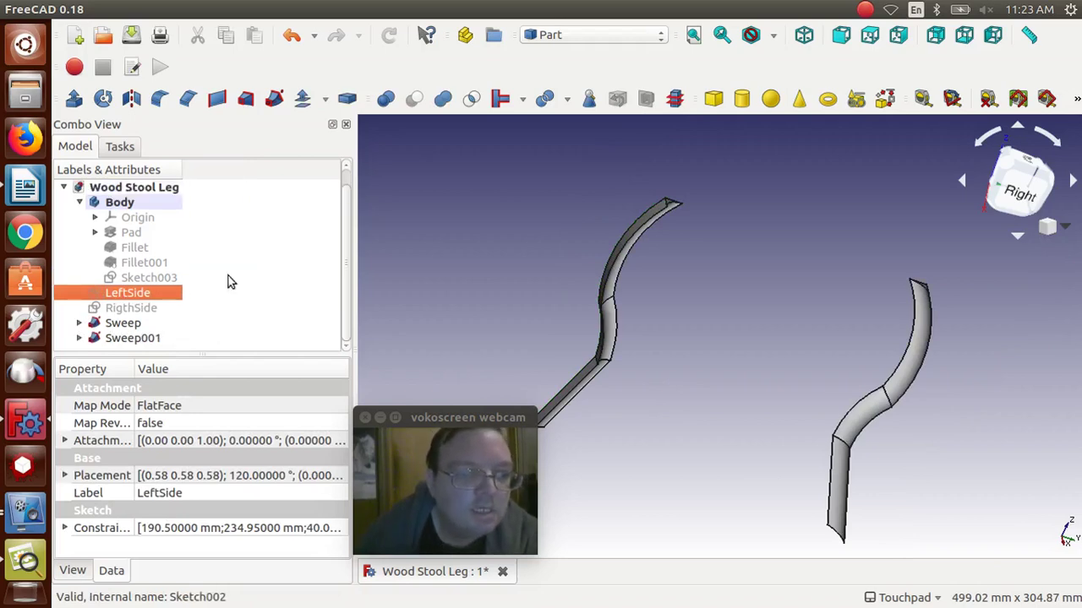
left_click(161, 267)
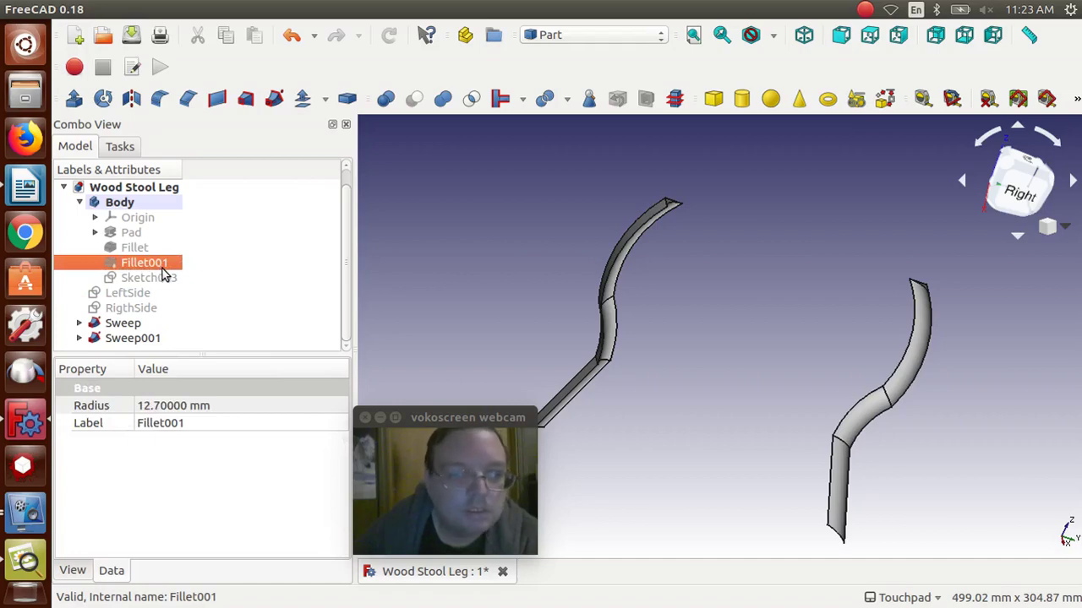
key("space")
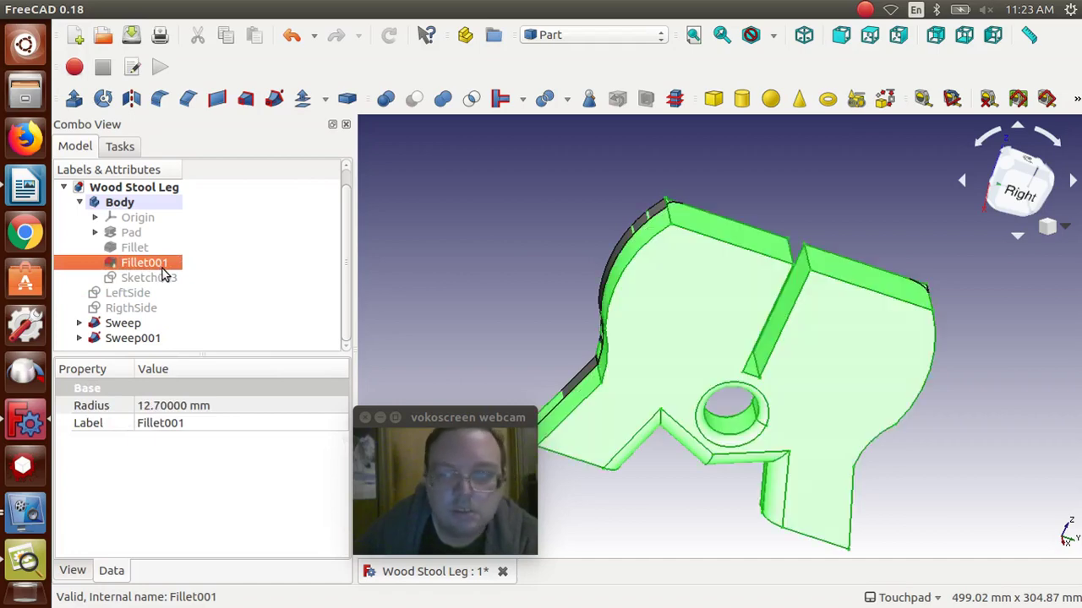
left_click(441, 247)
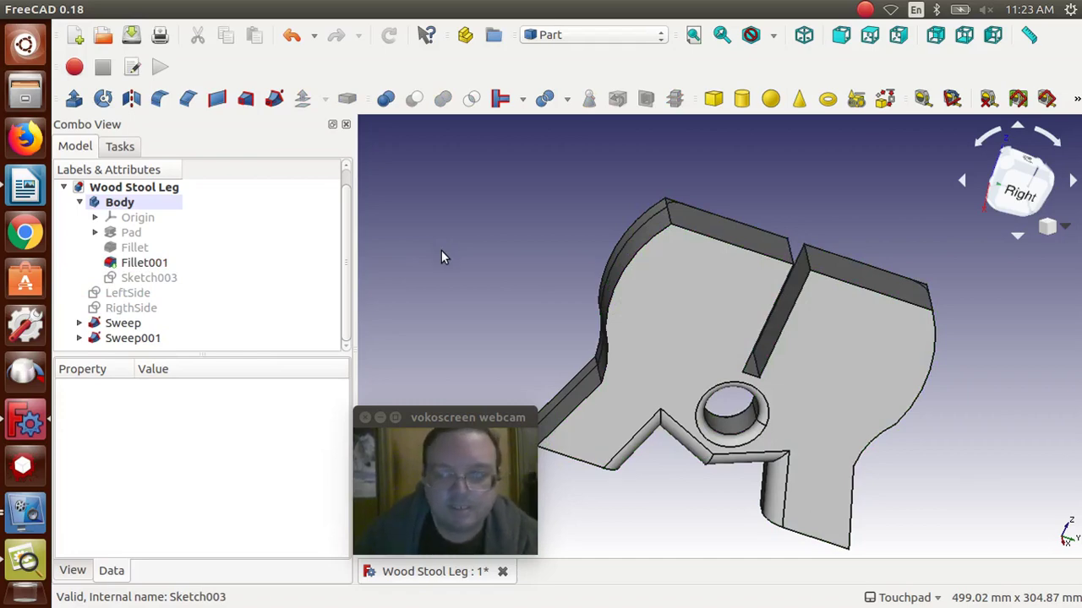
key("alt")
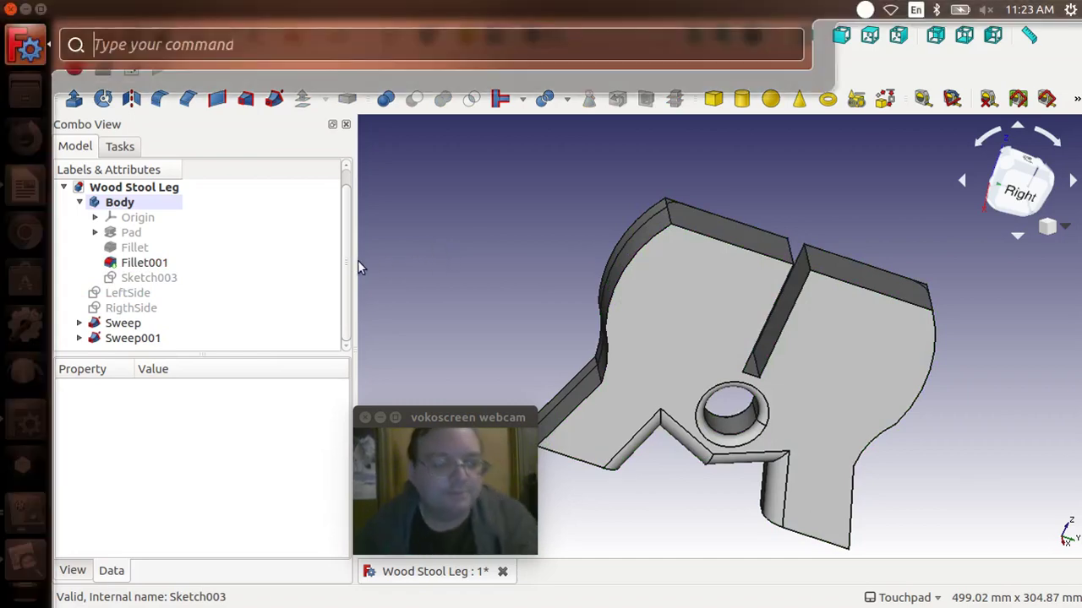
key("Escape")
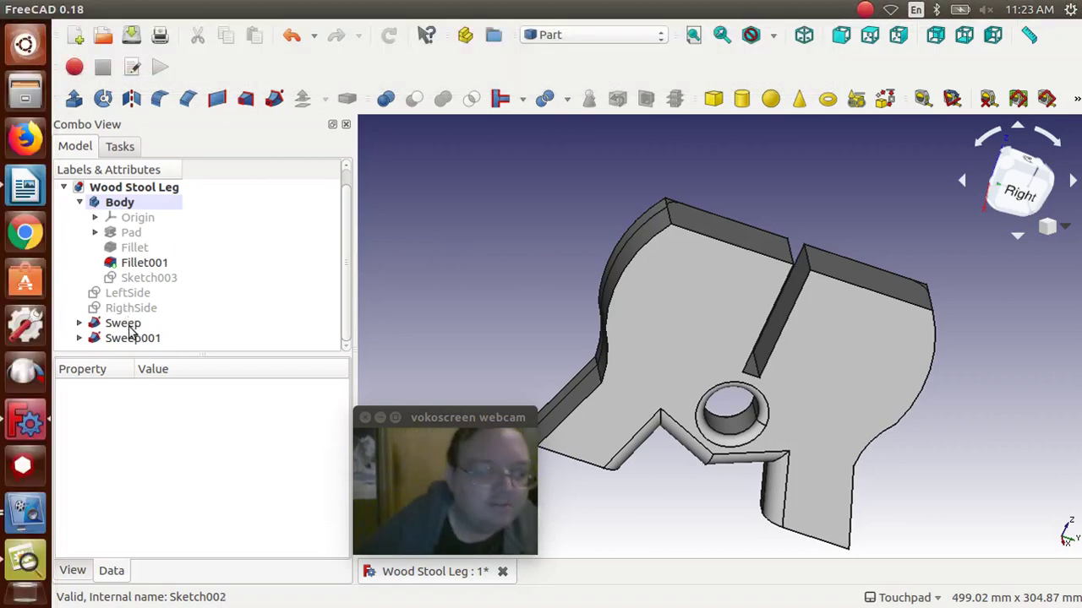
Mirror the Sweep solid across the YZ plane.
left_click(122, 323)
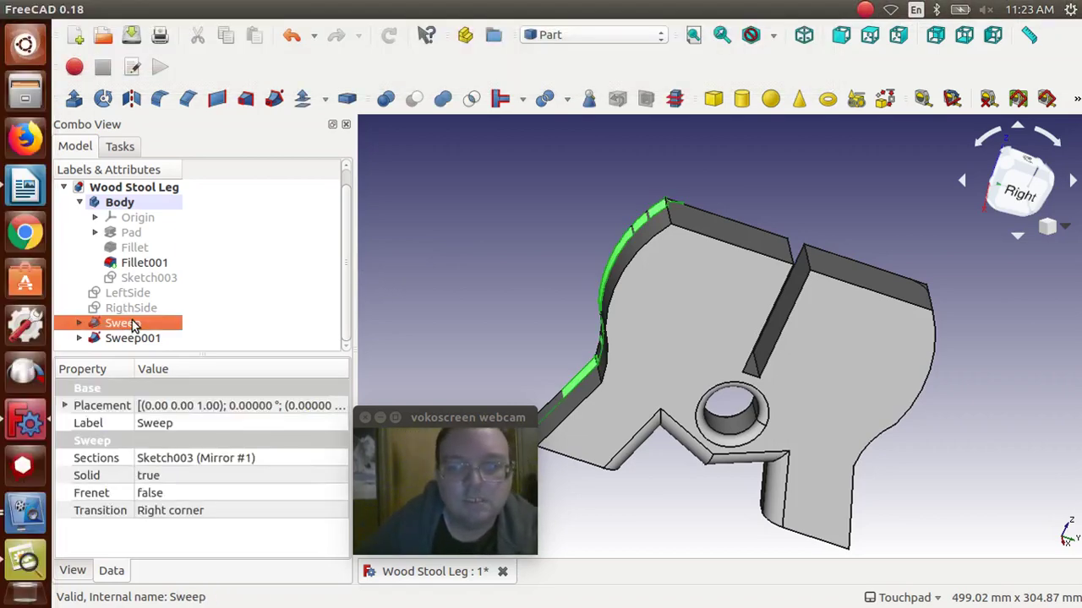
left_click(131, 99)
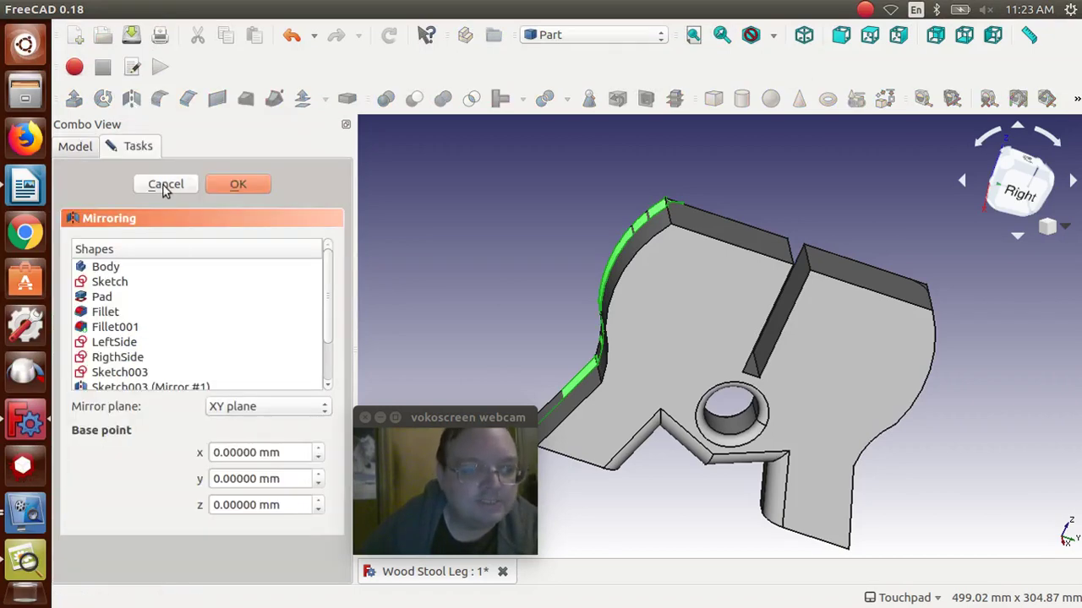
left_click(235, 414)
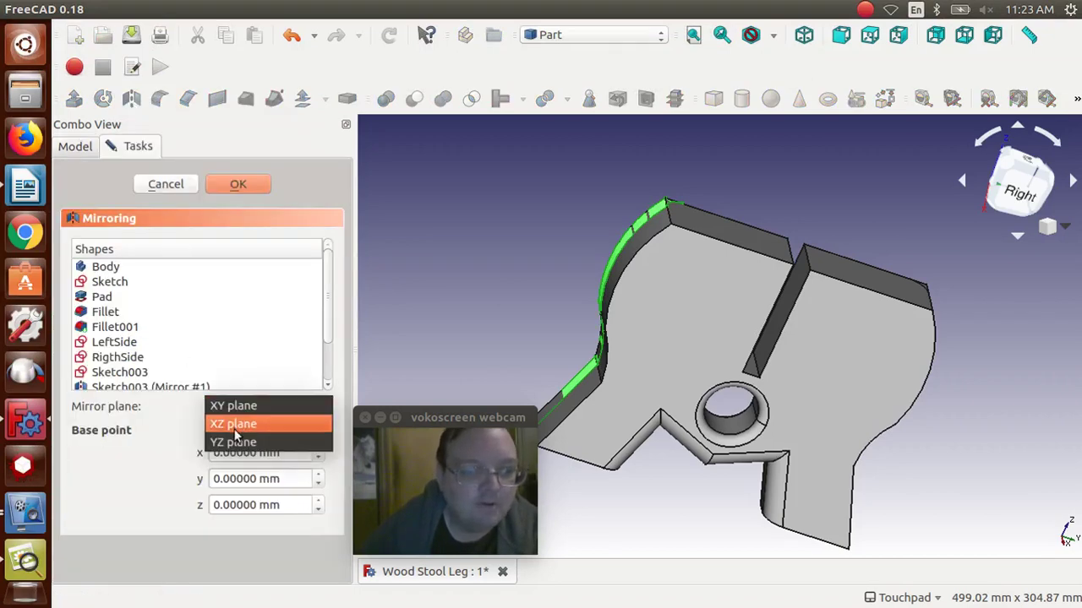
left_click(238, 441)
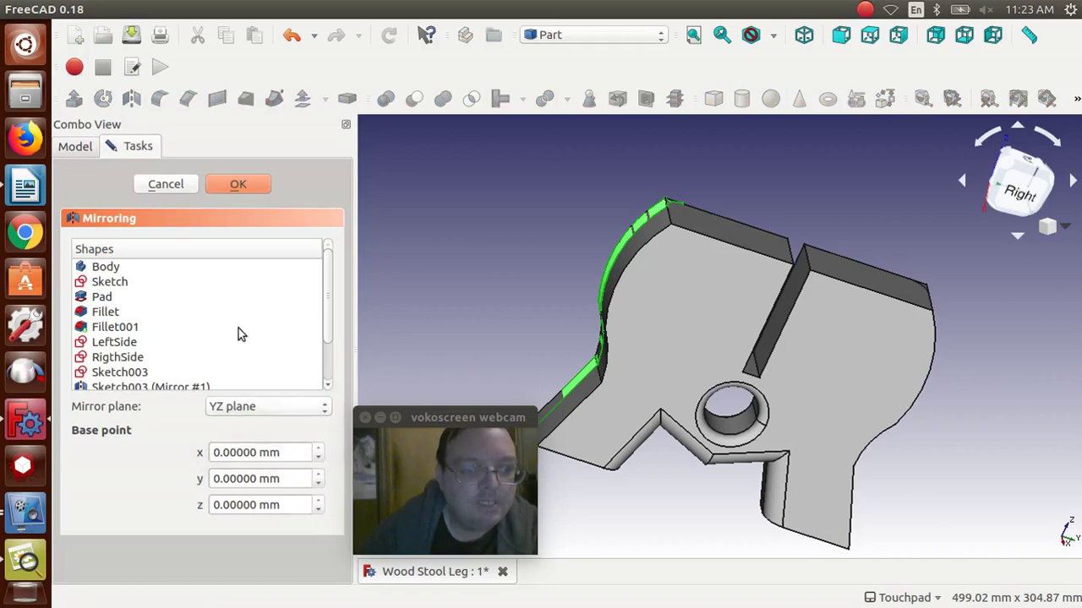
left_click(259, 191)
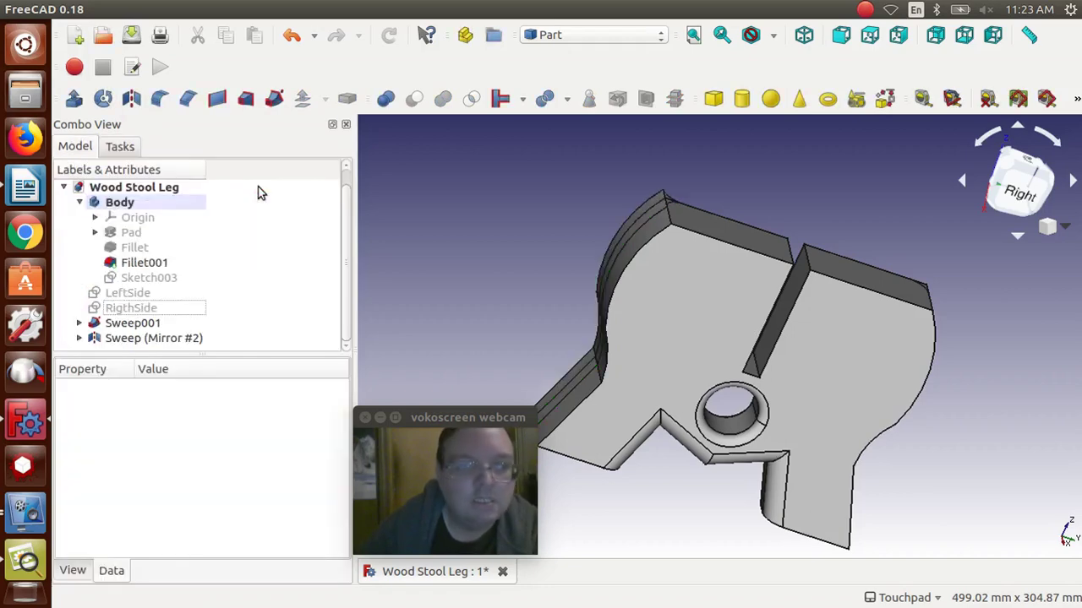
Mirror the Sweep001 solid across the YZ plane.
left_click(111, 325)
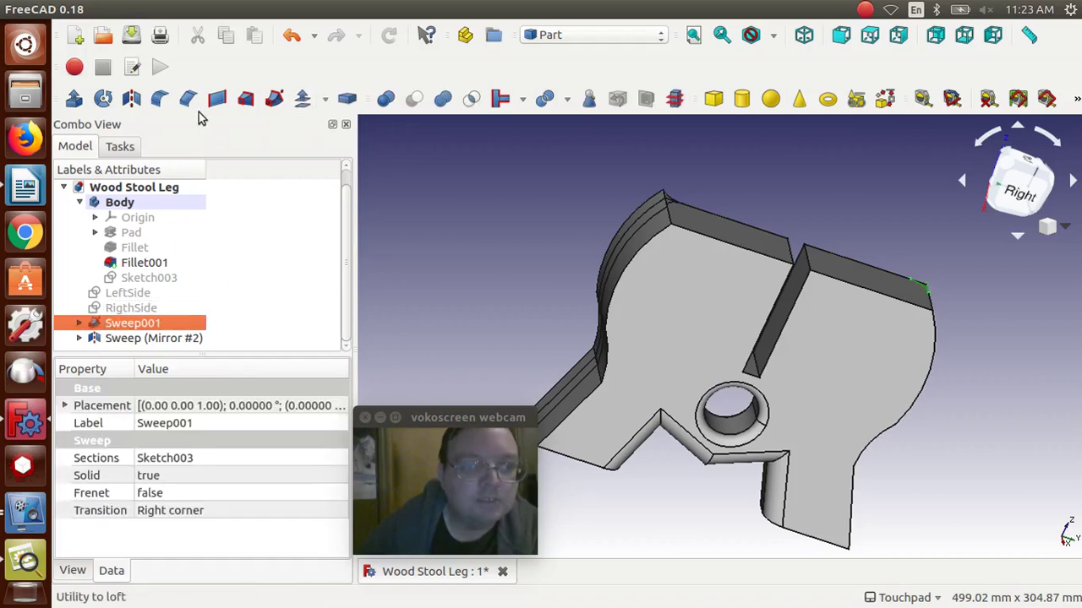
left_click(132, 100)
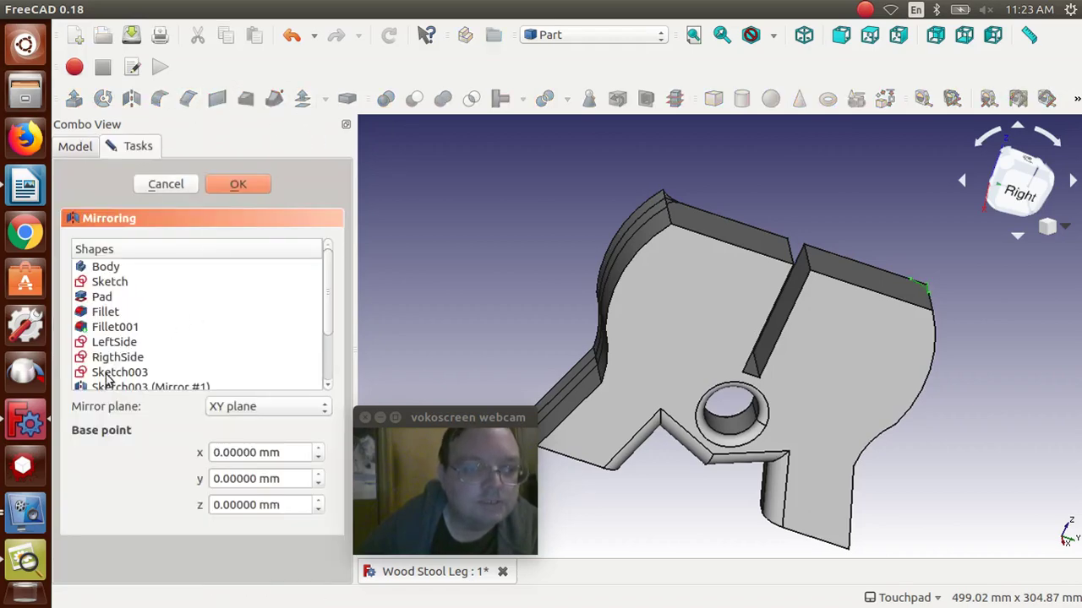
left_click(249, 409)
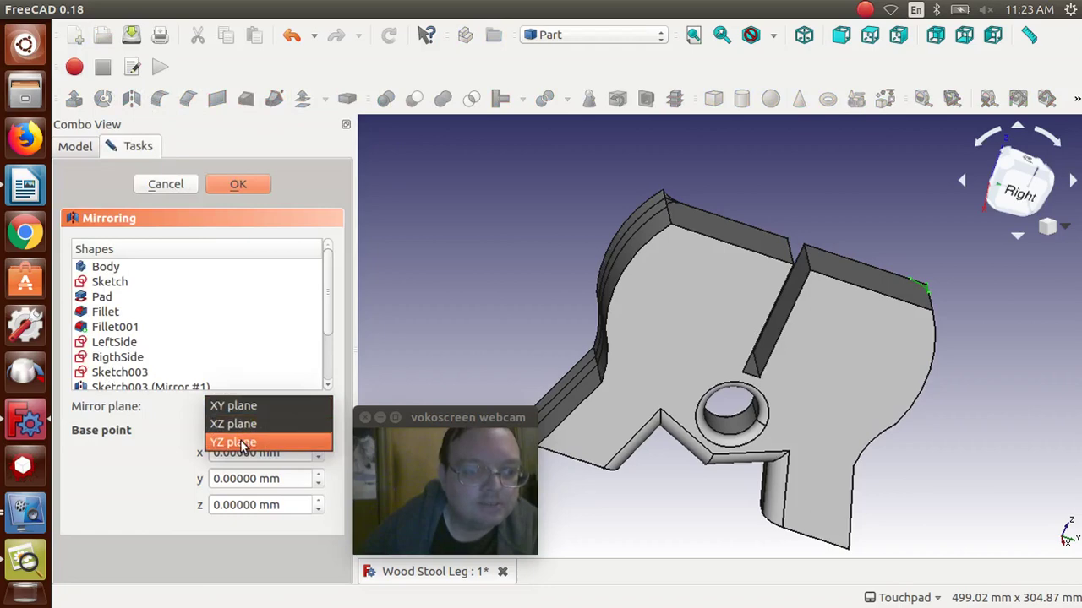
left_click(245, 442)
left_click(257, 191)
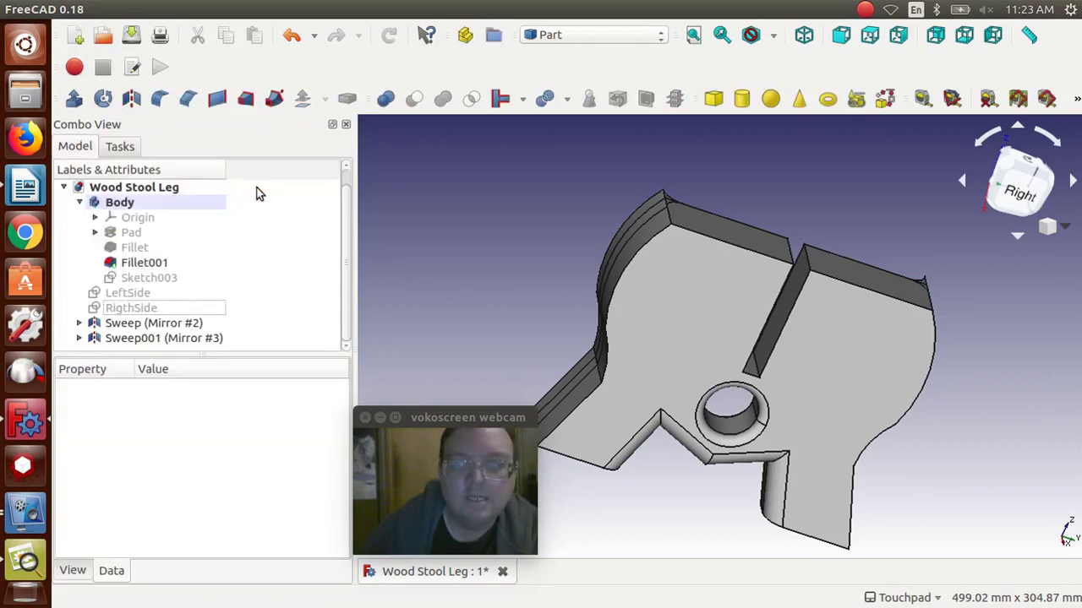
Expand both mirrored sweeps in the model tree to reveal their source sweeps, and clear the selection.
left_click(79, 323)
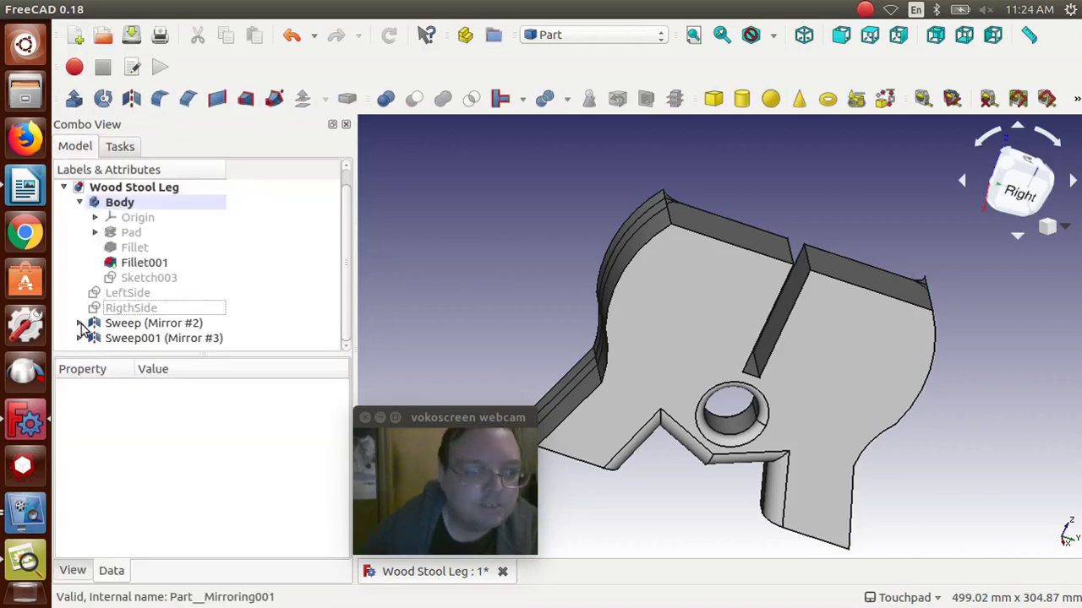
left_click_drag(343, 262, 344, 302)
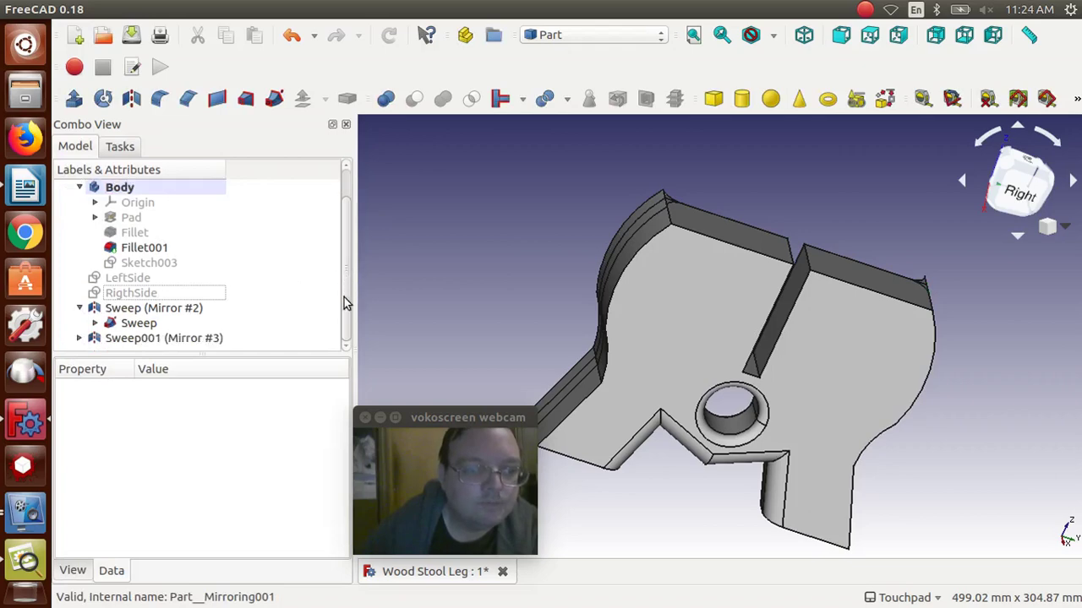
left_click(83, 341)
left_click(79, 338)
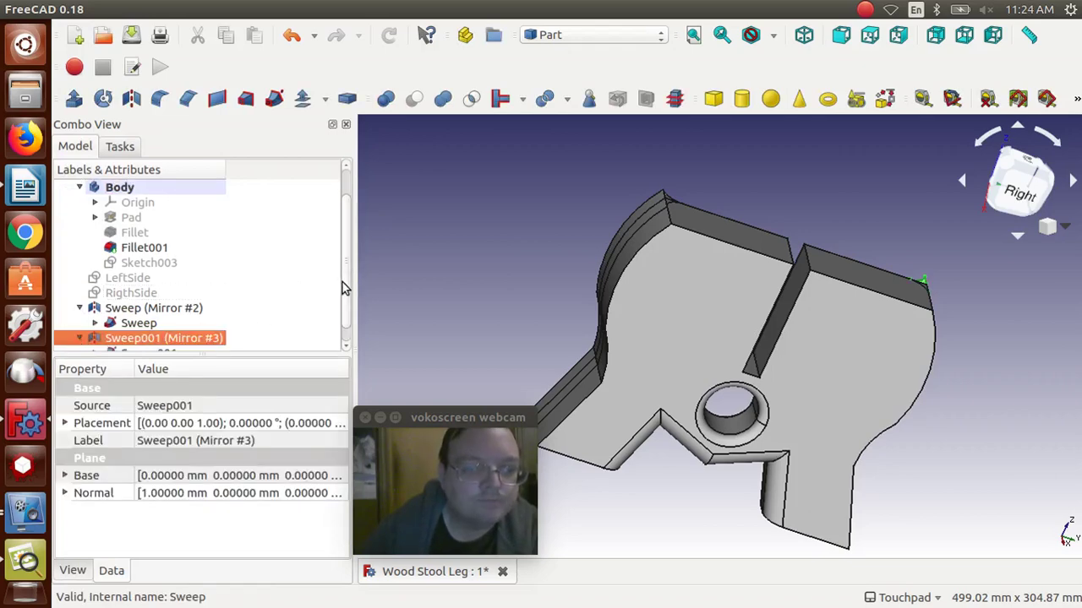
left_click_drag(345, 287, 340, 336)
left_click(297, 315)
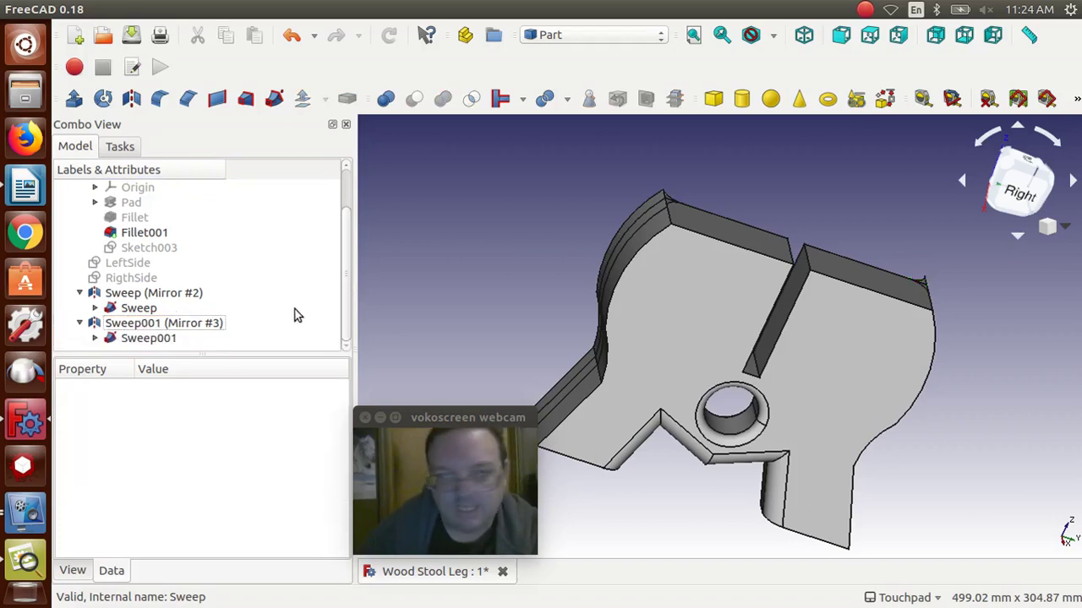
Set the x position of the mirrored Sweep to 38.1 mm, after trying -38.1 mm.
left_click(127, 294)
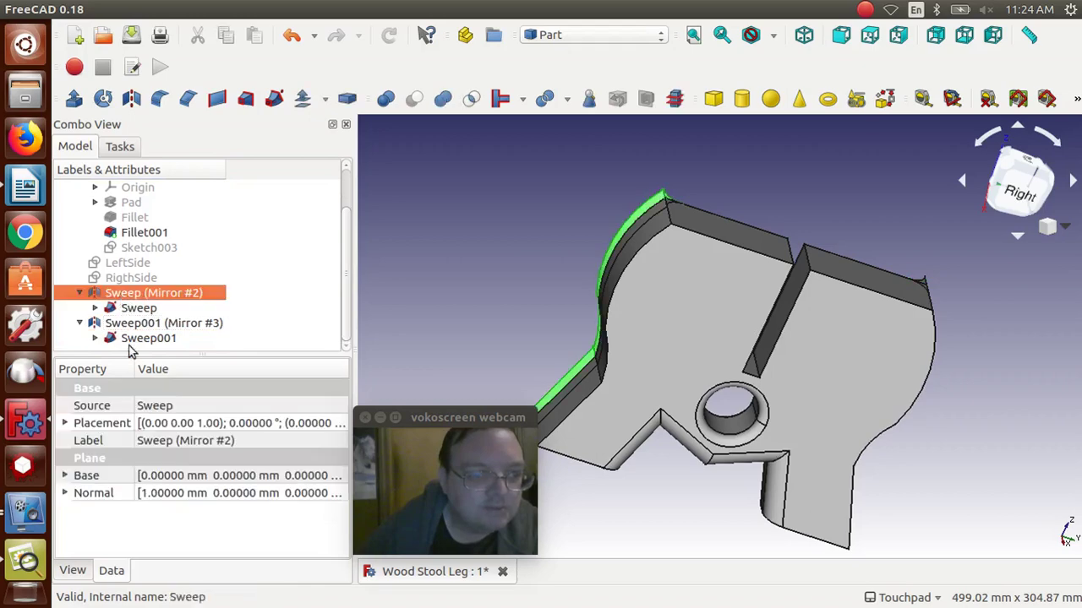
left_click(65, 424)
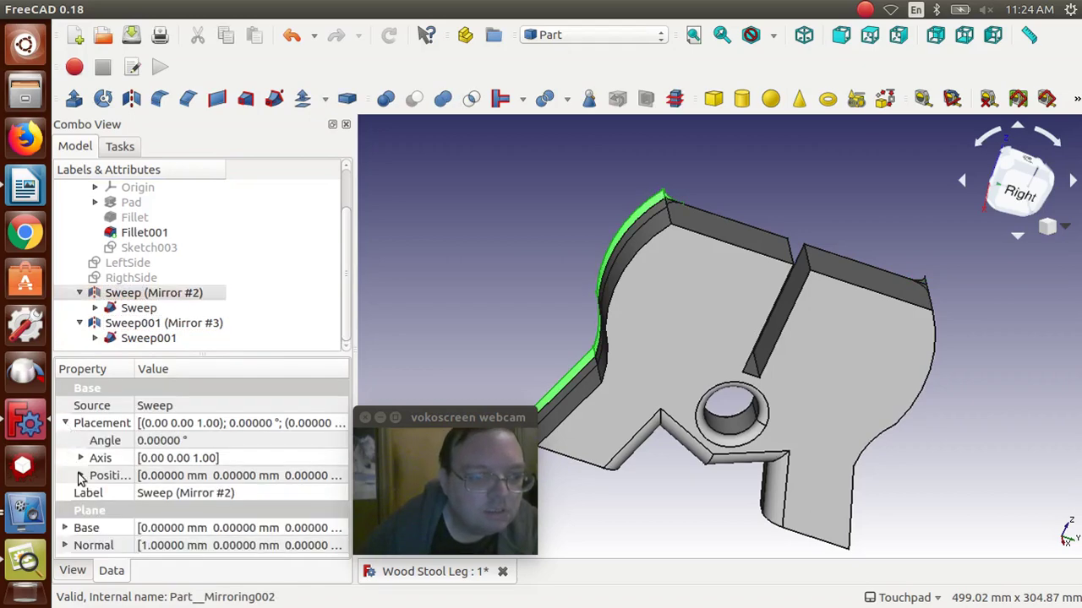
left_click(80, 476)
left_click(203, 494)
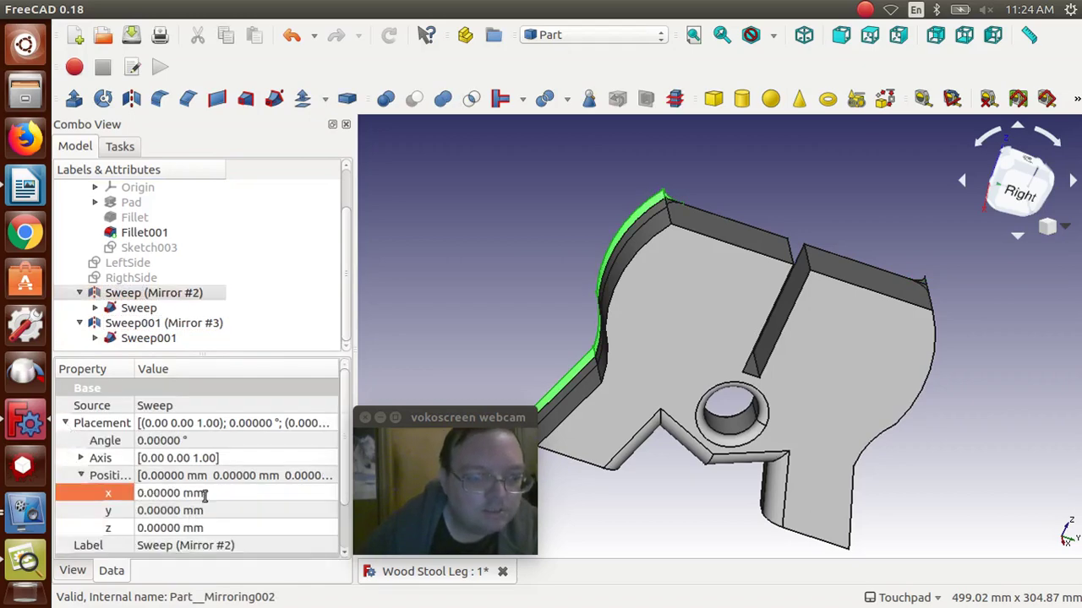
left_click_drag(204, 494, 133, 478)
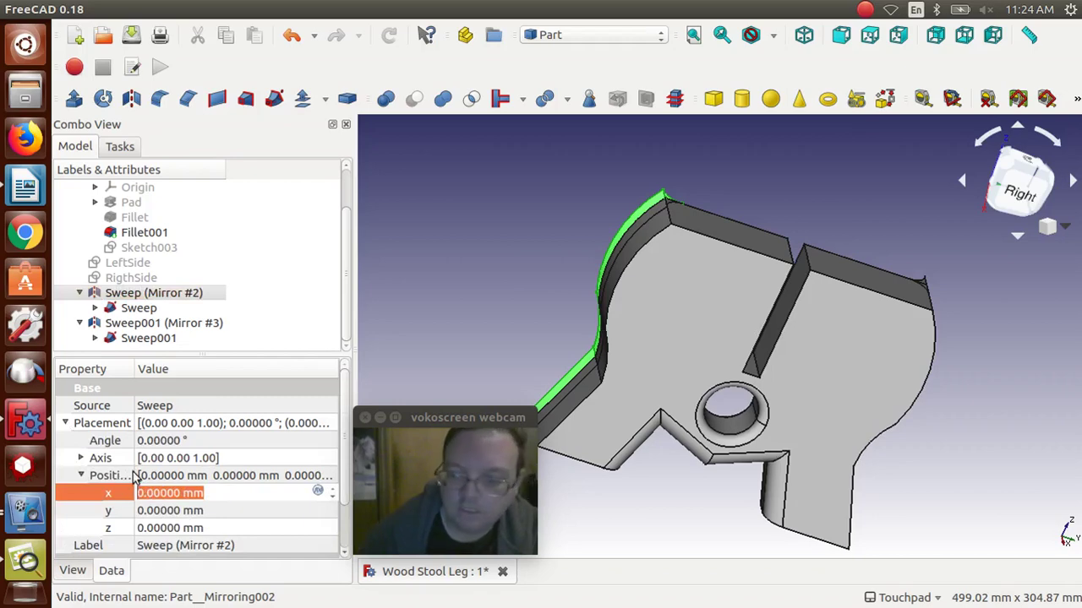
type("-38.1")
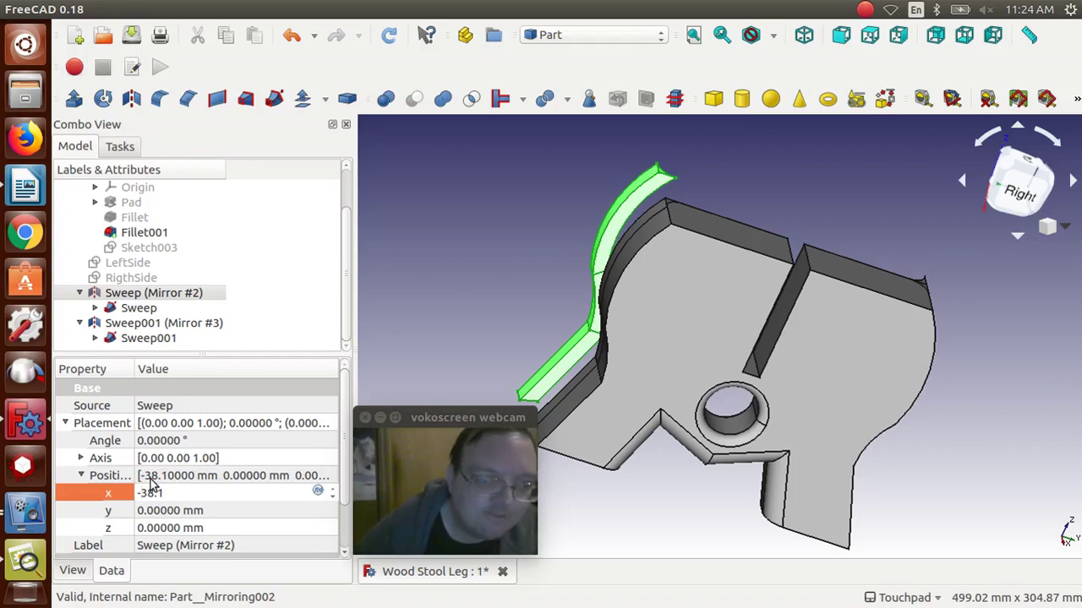
key("Delete")
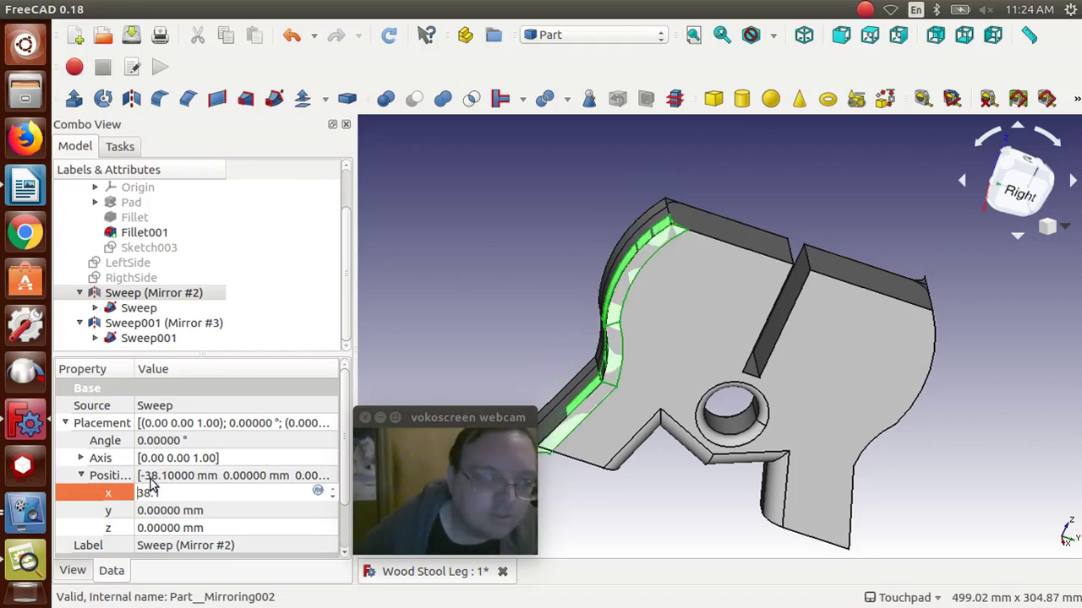
Set the x position of the mirrored Sweep001 to 38.1 mm and clear the selection.
left_click(157, 324)
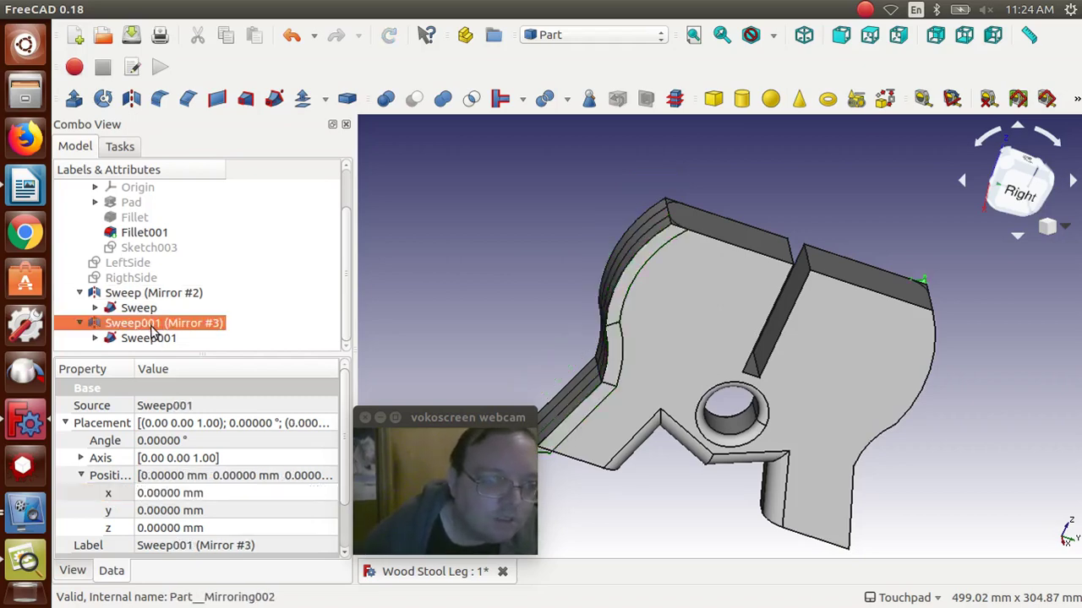
left_click(218, 495)
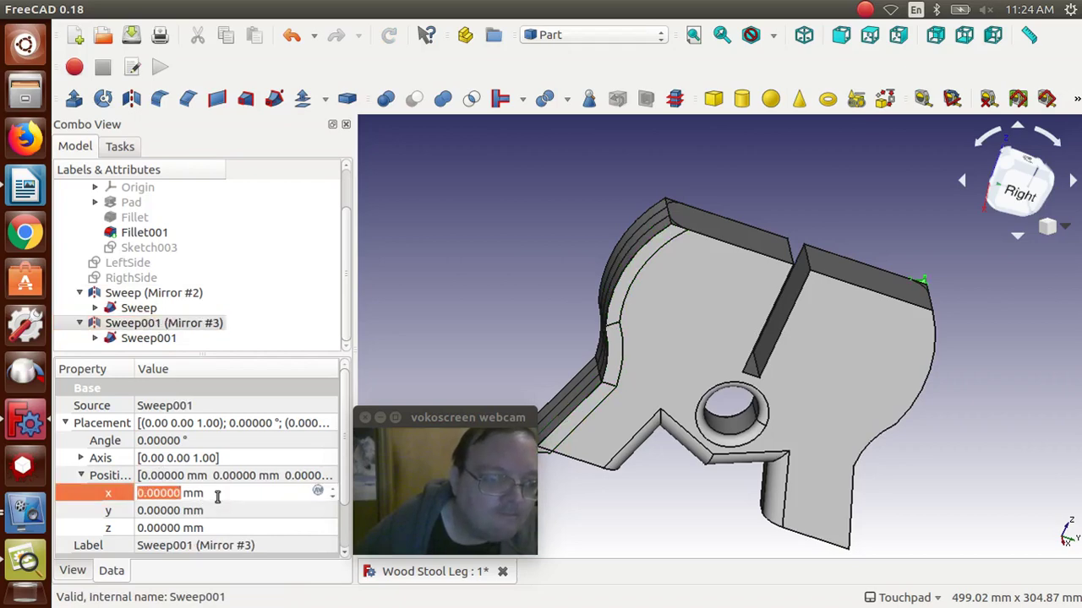
left_click_drag(217, 496, 107, 480)
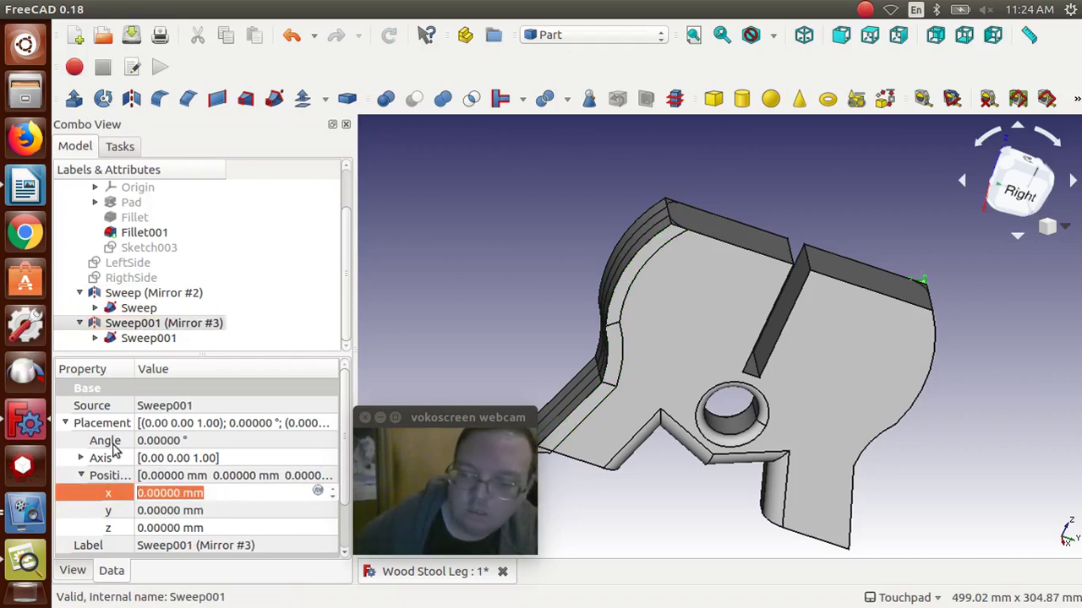
type("38.1")
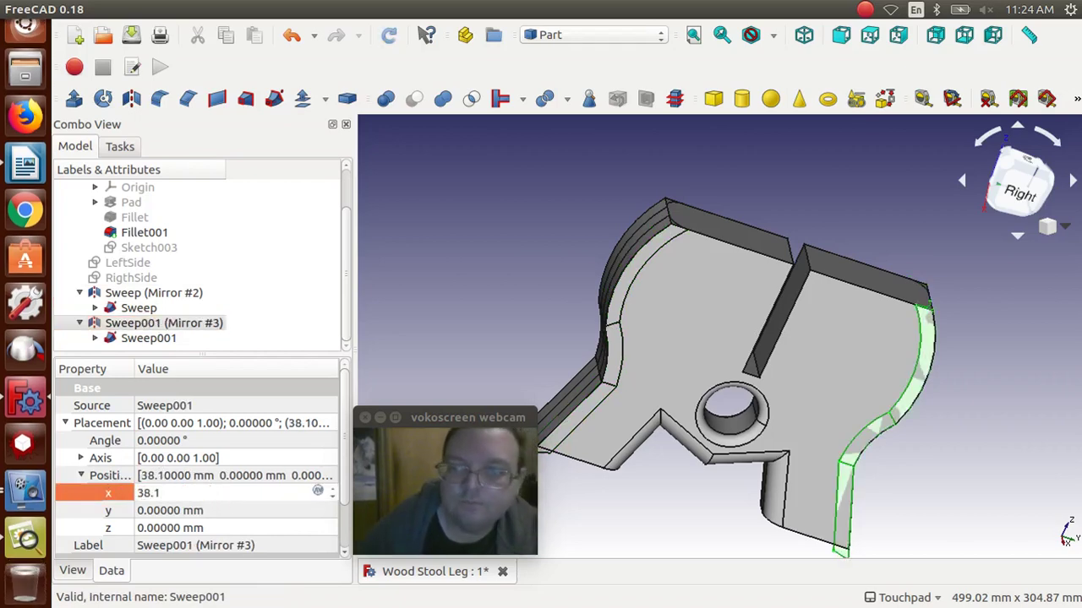
left_click(579, 186)
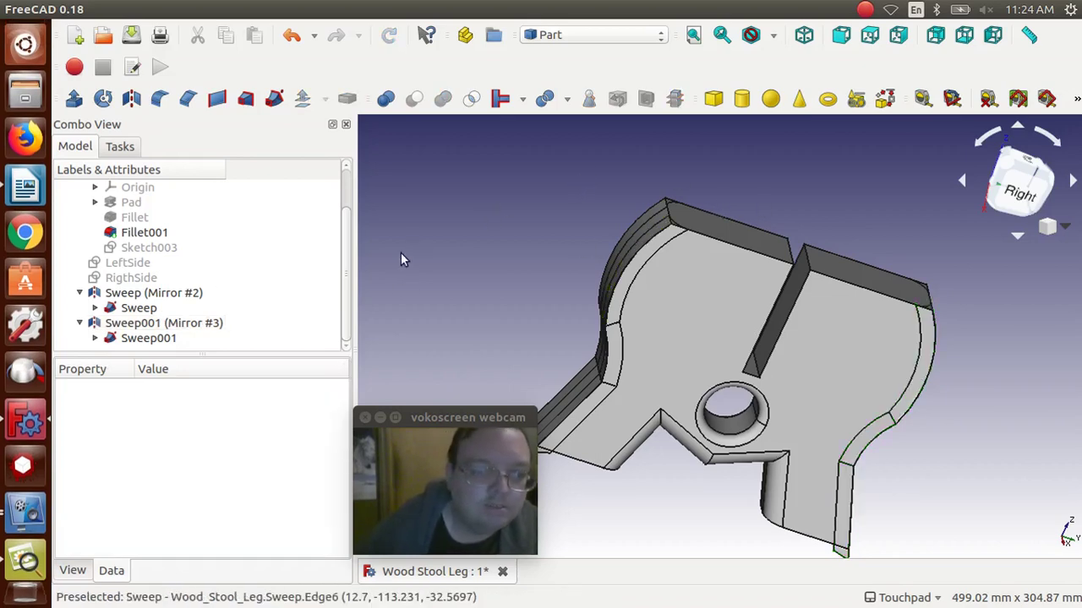
Cut the original Sweep solid from Fillet001 with a Part boolean cut.
left_click(144, 298)
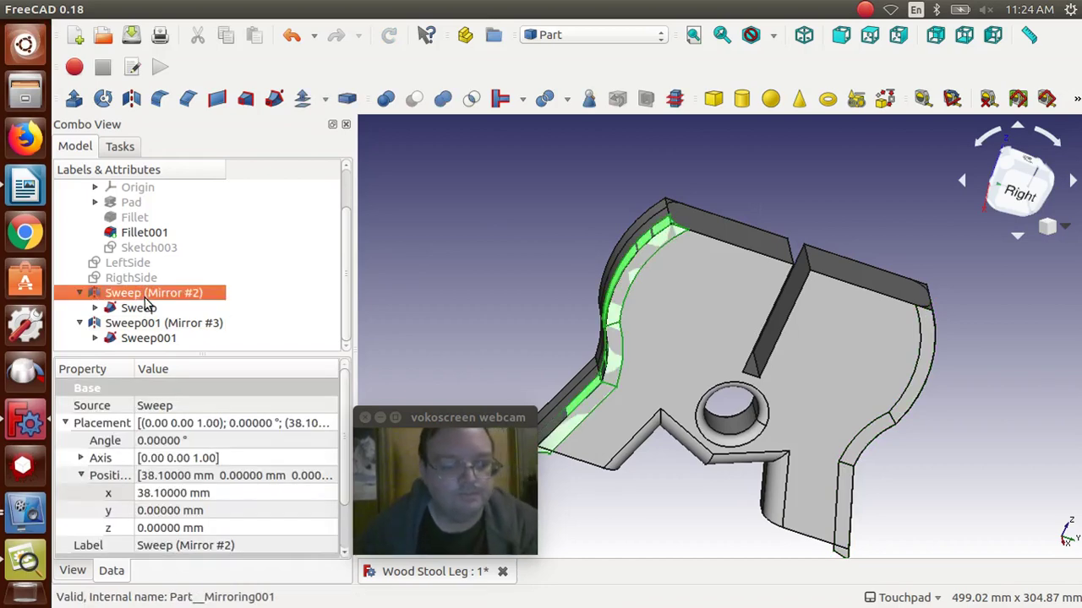
left_click(158, 238)
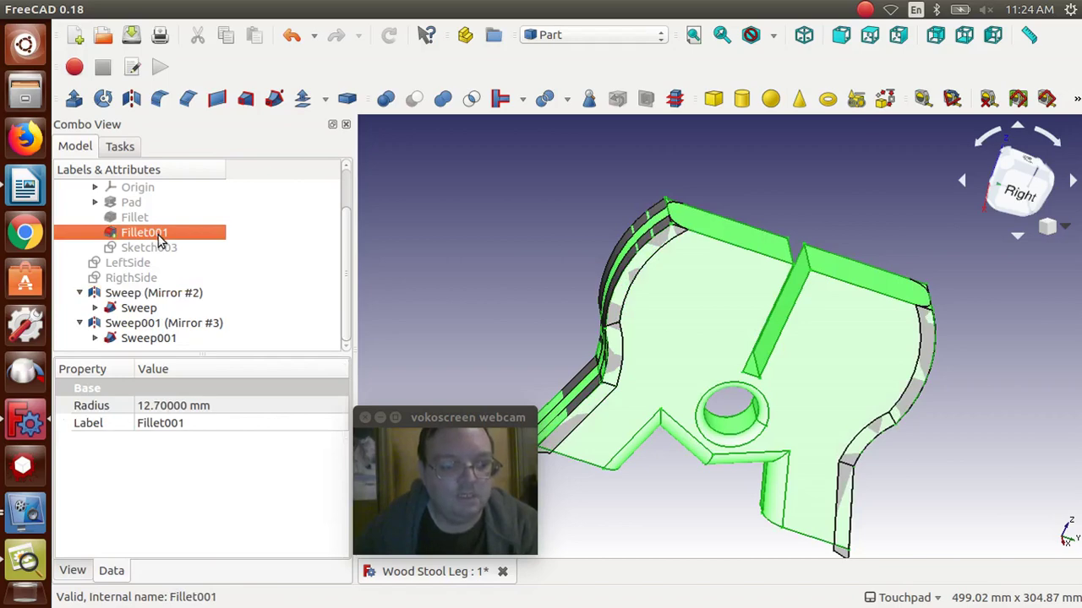
left_click(140, 309, "ctrl")
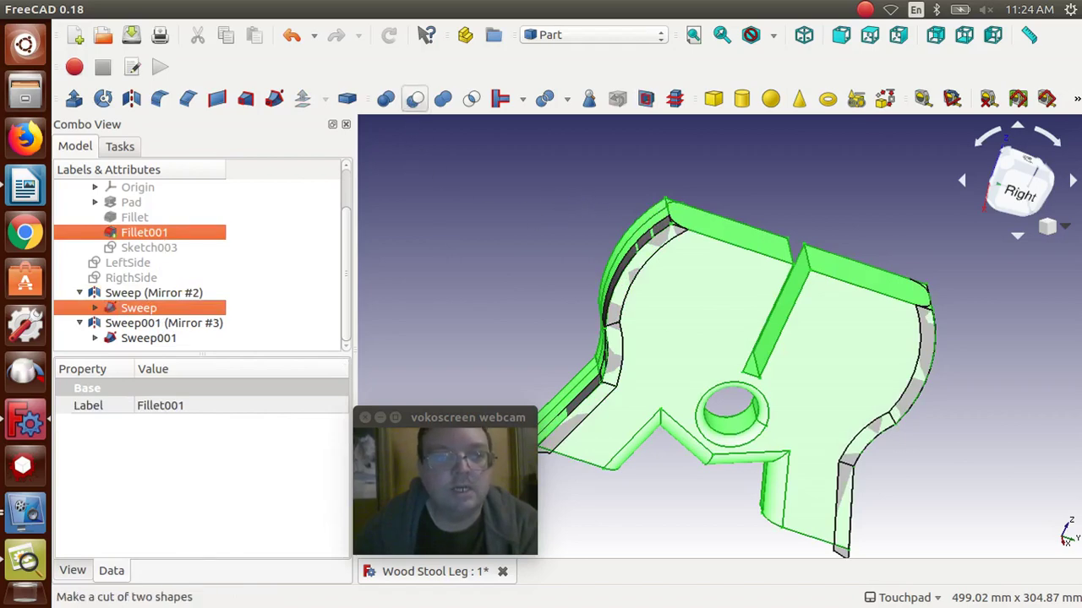
left_click(414, 99)
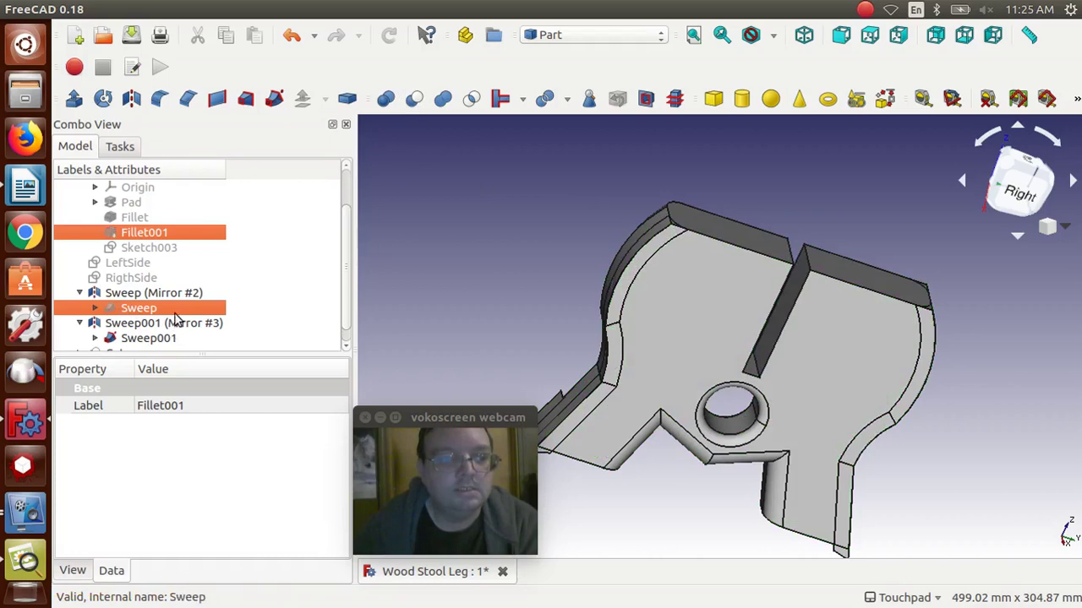
Subtract the original Sweep001 solid from the Cut body.
scroll(157, 334, "down", 1)
left_click(117, 338)
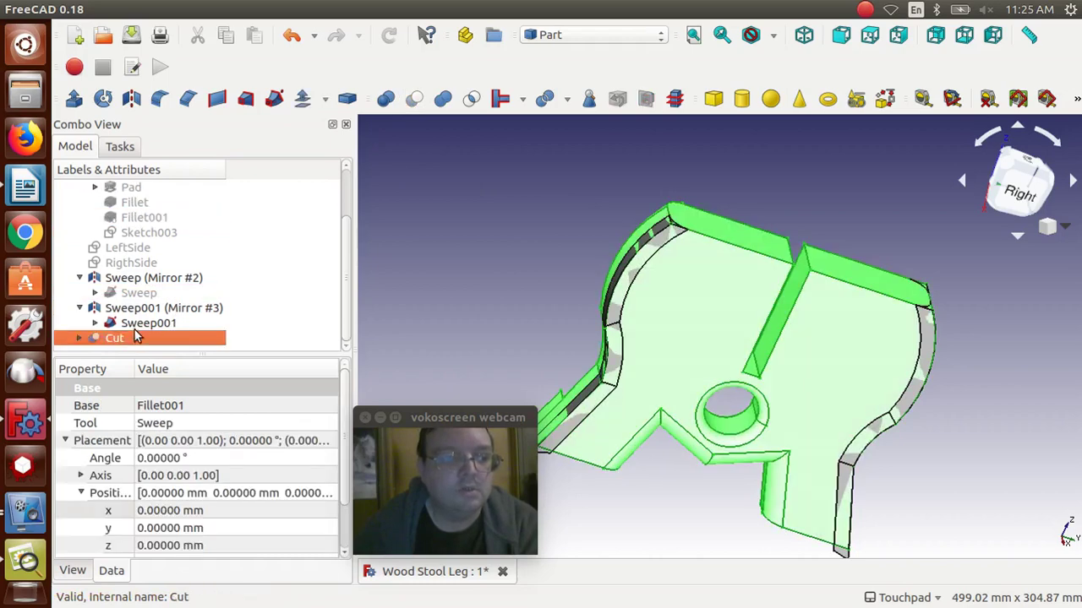
left_click(137, 324, "ctrl")
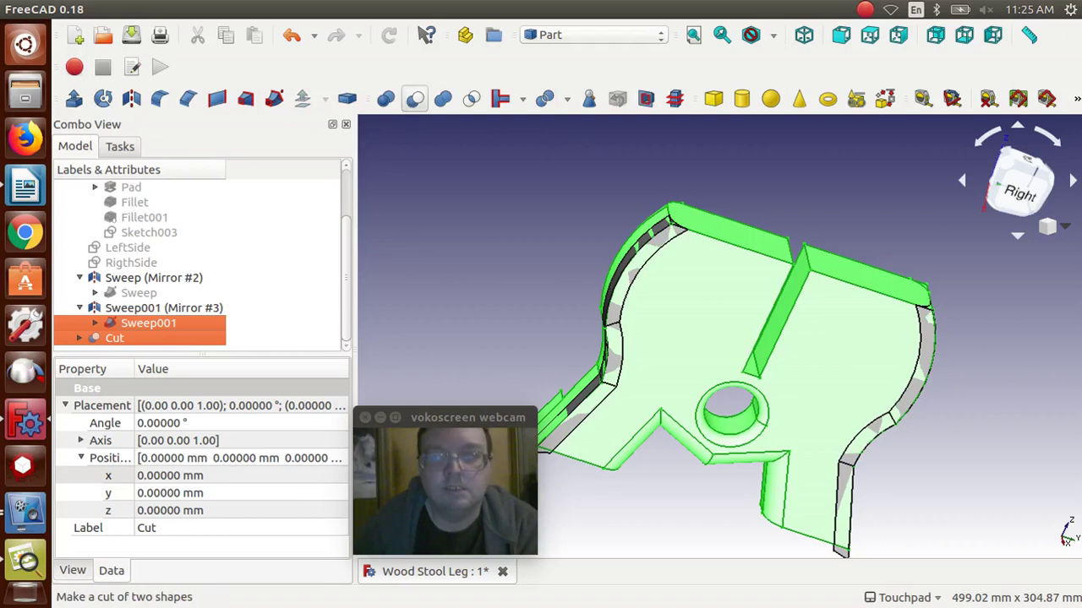
left_click(414, 100)
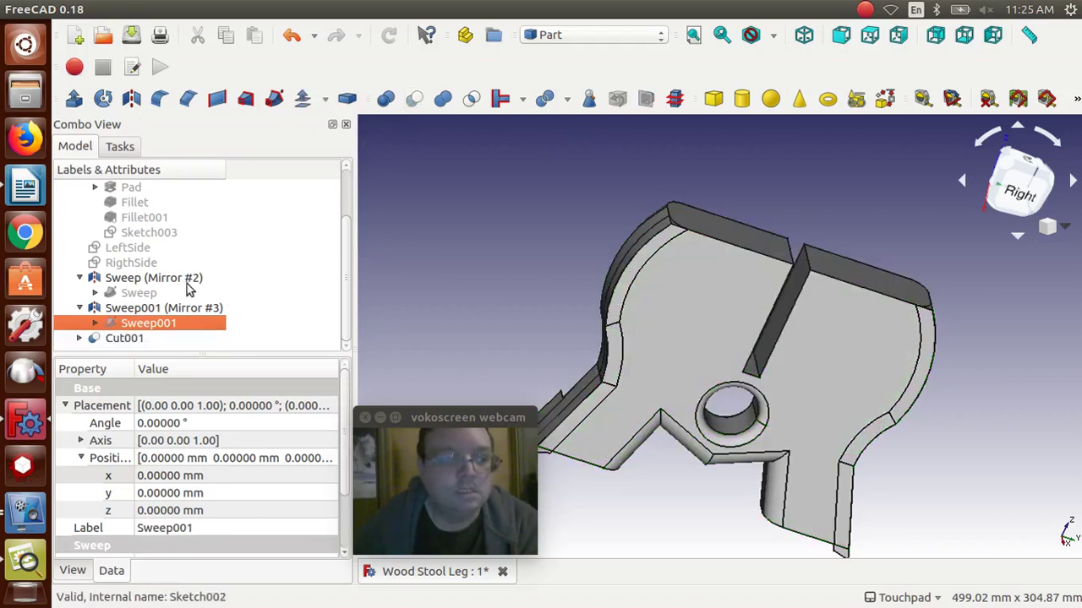
Subtract the mirrored Sweep (Mirror #2) from the Cut001 body.
left_click(105, 339)
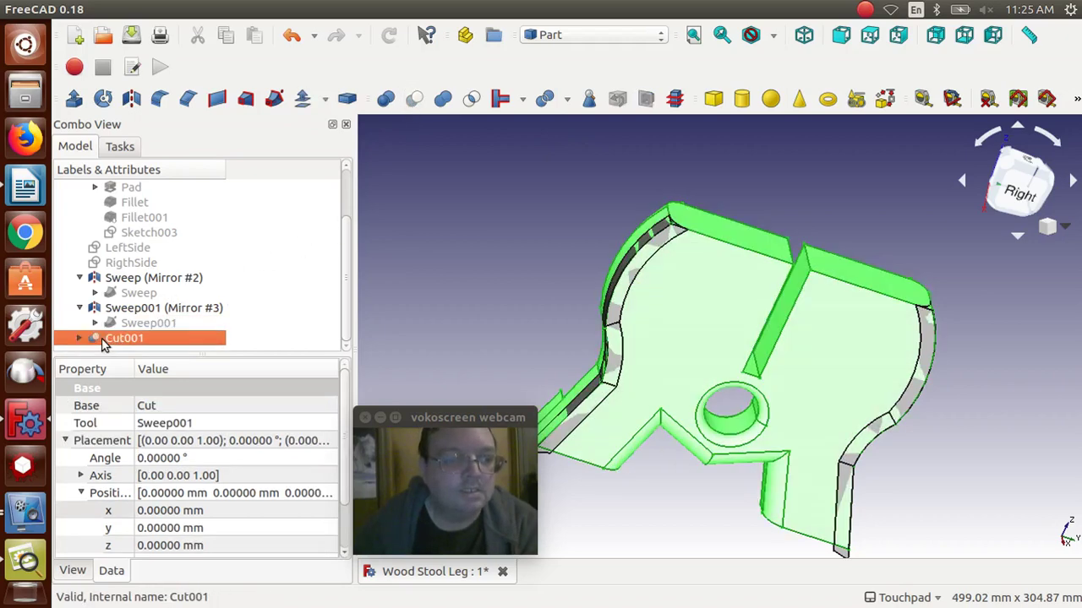
left_click(107, 282, "ctrl")
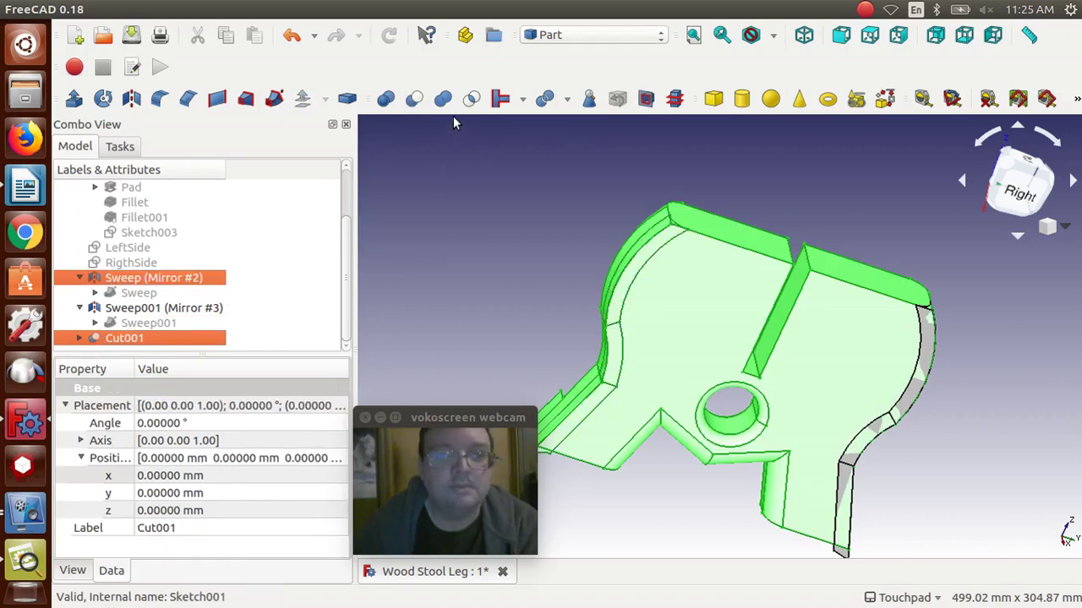
left_click(414, 101)
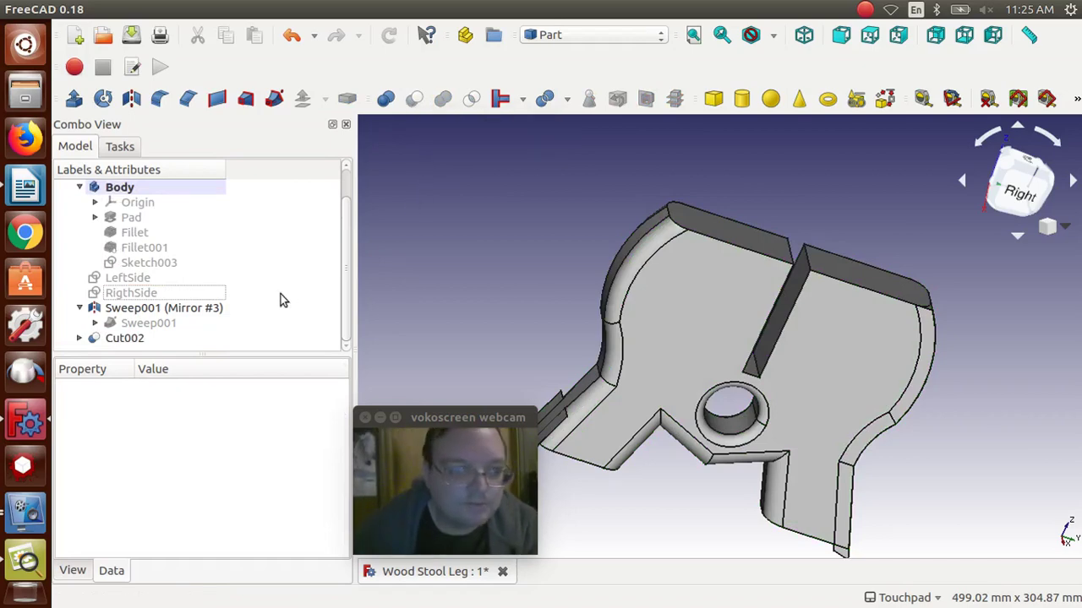
Subtract the mirrored Sweep001 (Mirror #3) from the Cut002 body.
left_click(124, 338)
left_click(137, 308, "ctrl")
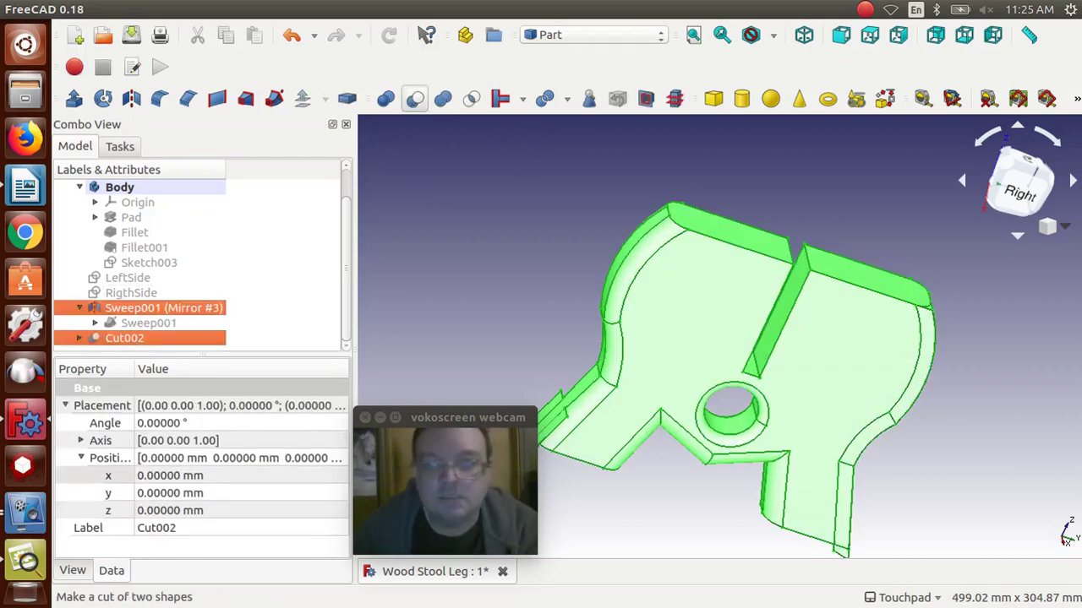
left_click(414, 99)
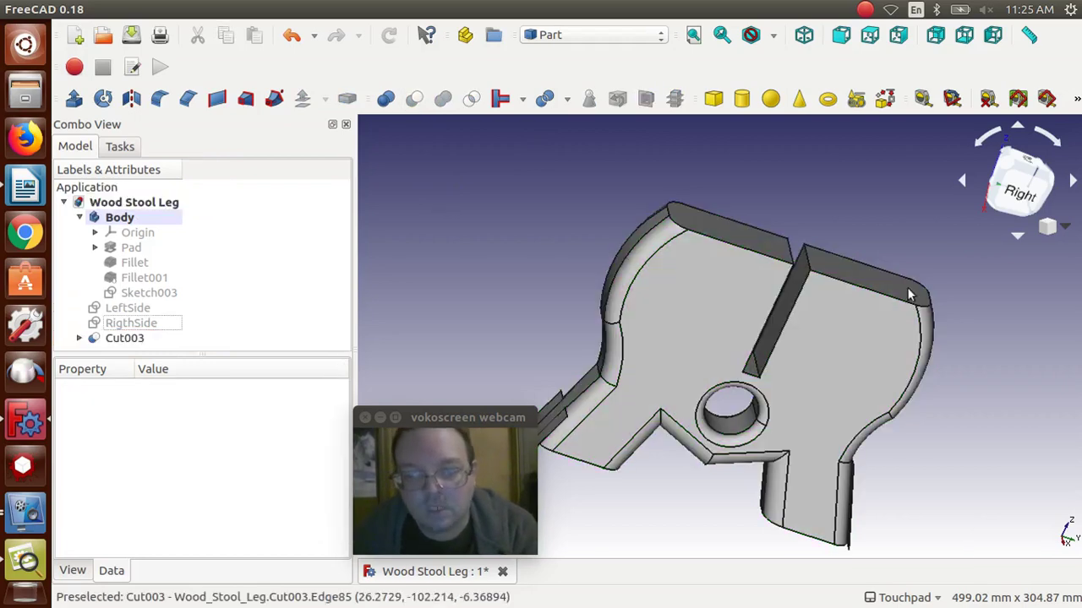
In the LeftSide sketch, nudge the free lower endpoint of the sweep path slightly outward to remove the leftover sliver at the foot.
left_click_drag(1030, 321, 888, 420, "alt")
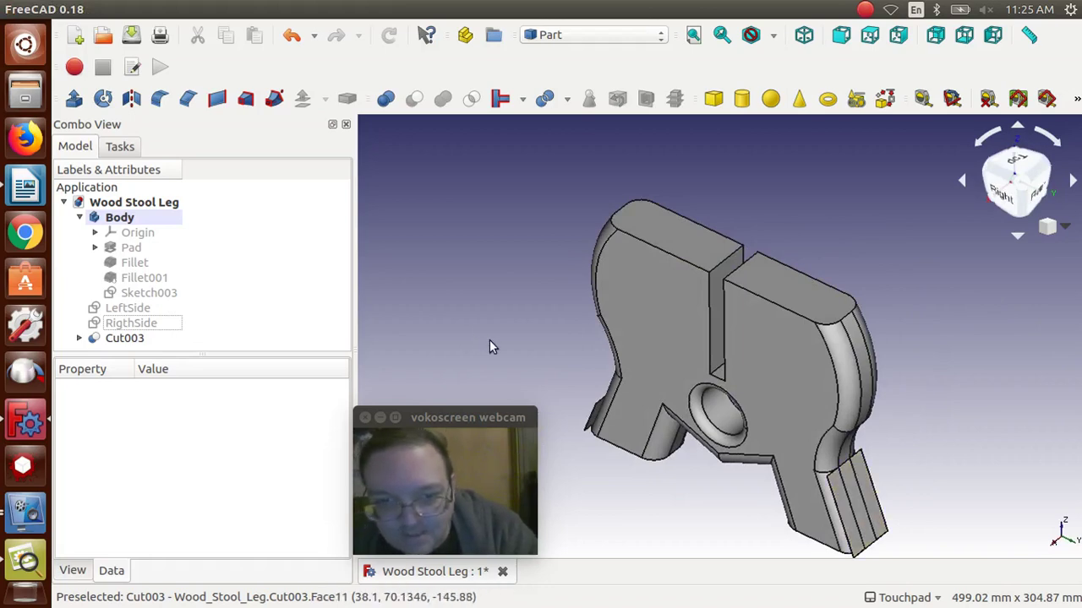
left_click_drag(519, 343, 565, 396, "alt")
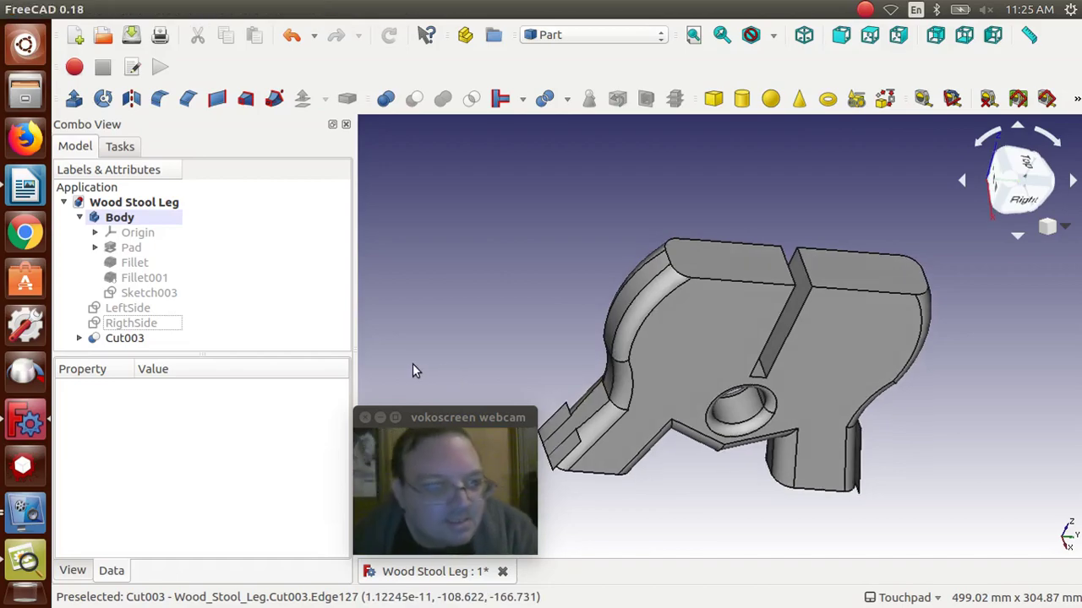
double_click(118, 309)
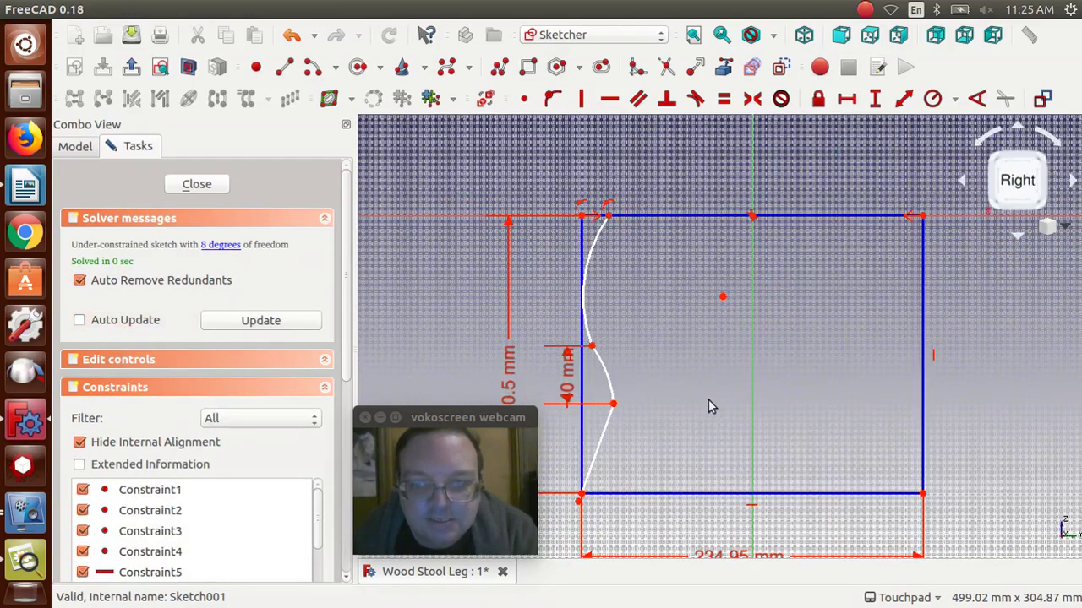
scroll(708, 398, "up", 2)
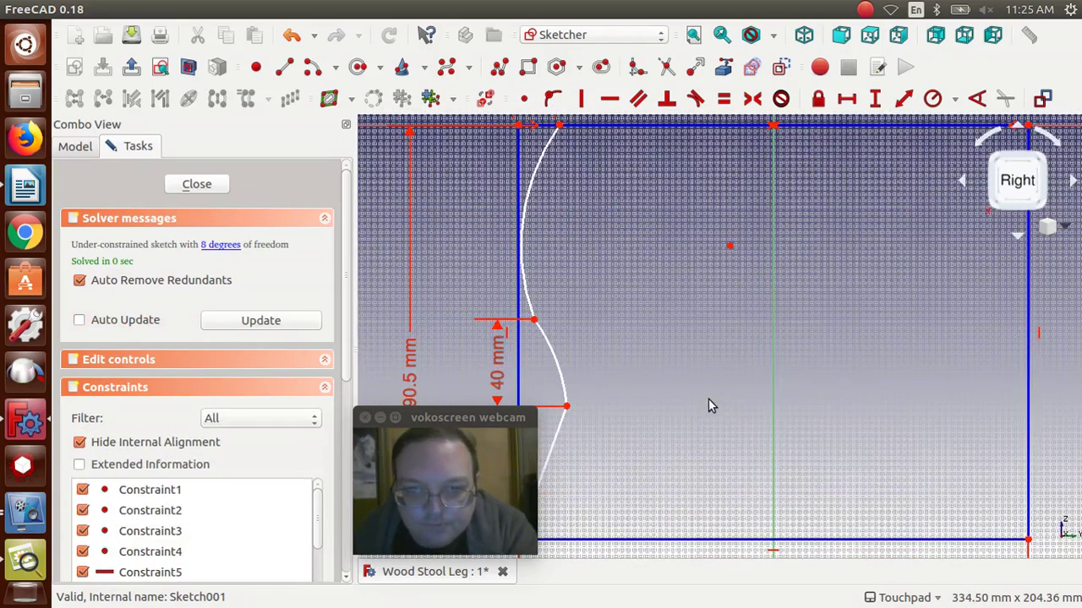
key("Down")
key("Down")
key("Down")
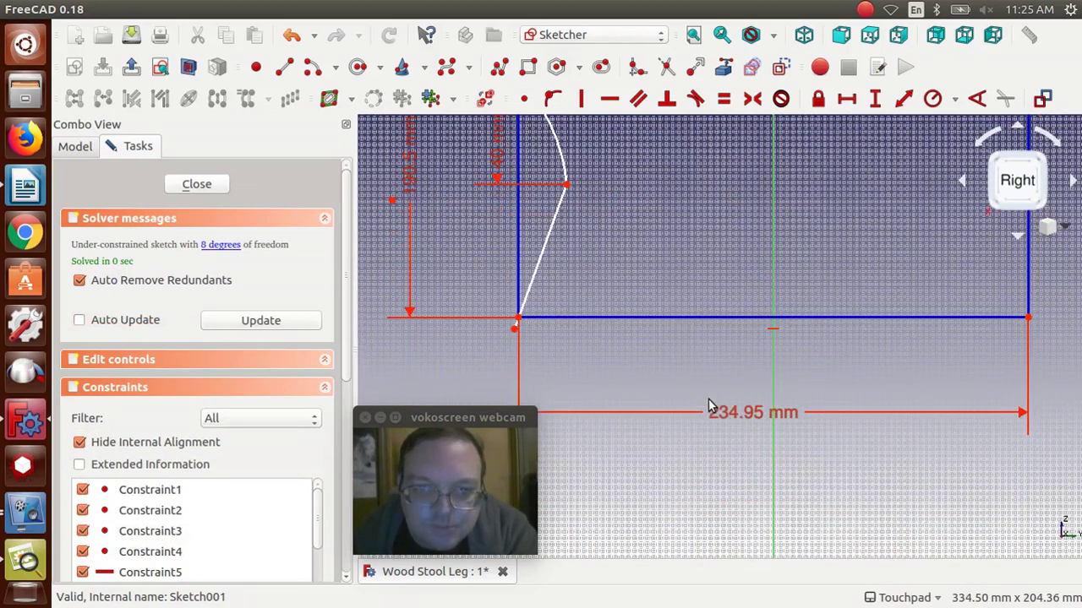
scroll(708, 405, "up", 2)
key("Left")
key("Left")
key("Left")
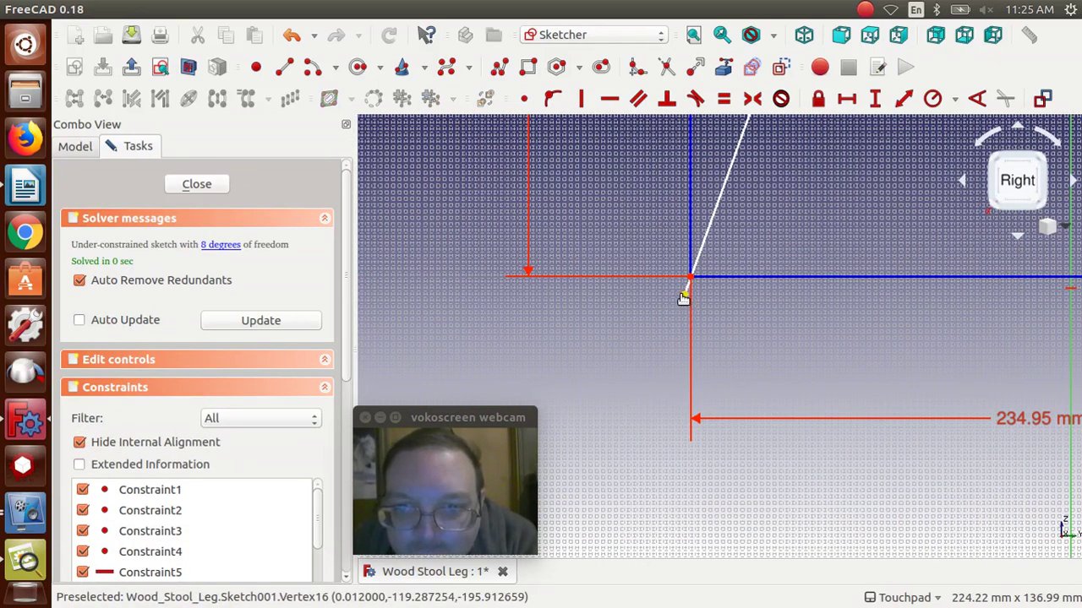
left_click_drag(683, 298, 681, 298)
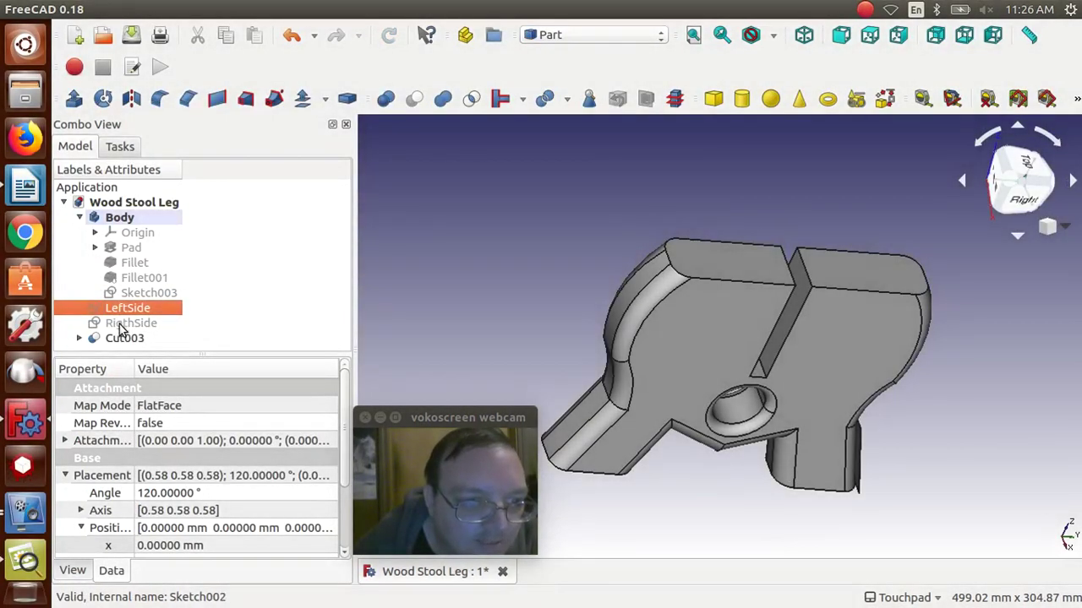
In the RigthSide sketch, move the sweep path's free lower endpoint to about (120.5, -197.3) mm, leave the sketch and check the leg.
left_click(122, 324)
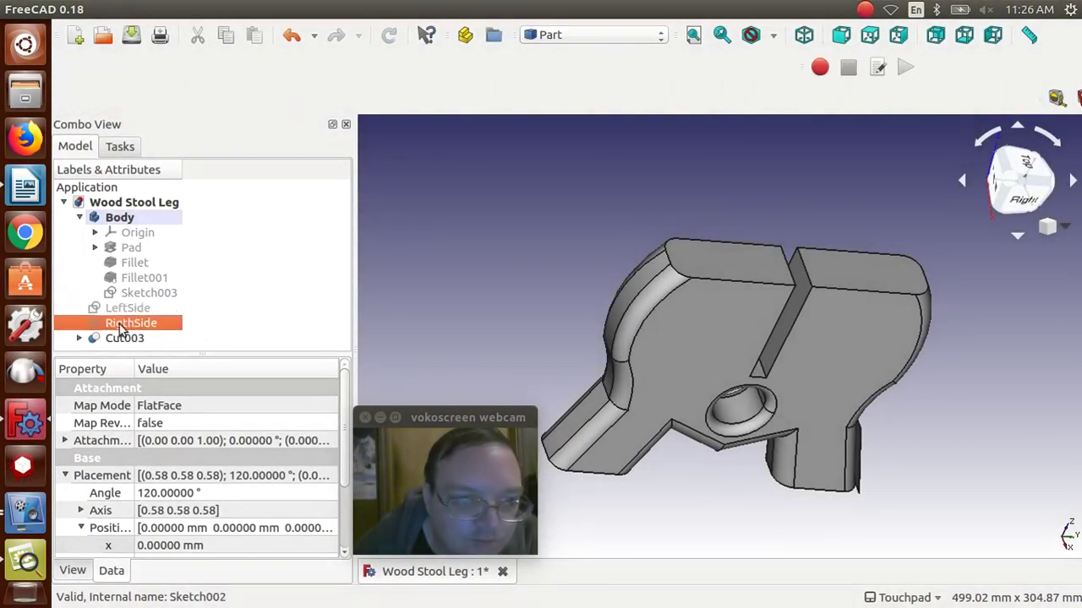
double_click(123, 326)
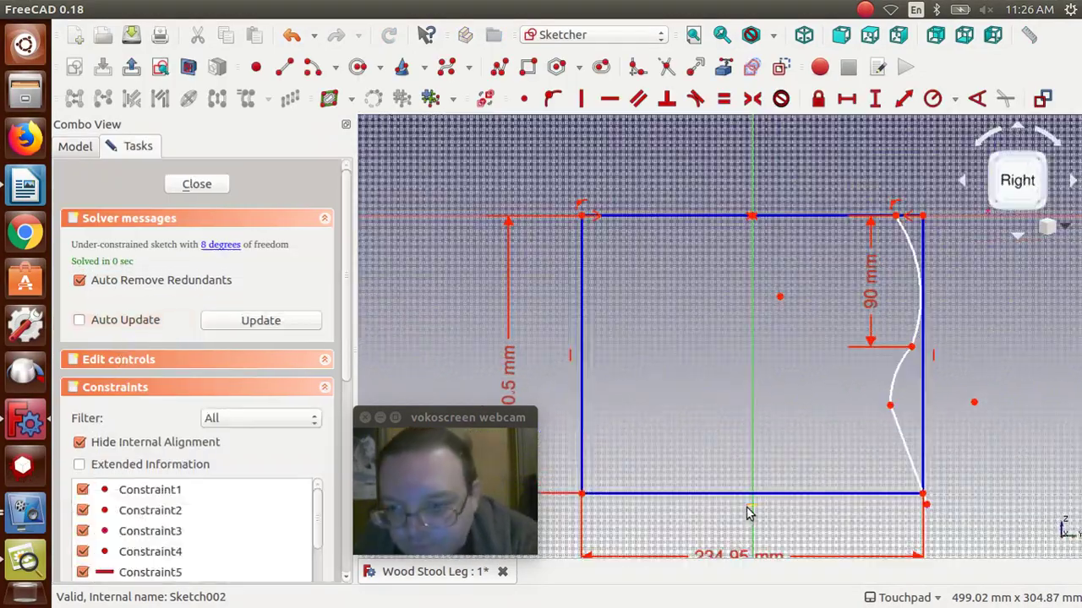
scroll(781, 520, "up", 4)
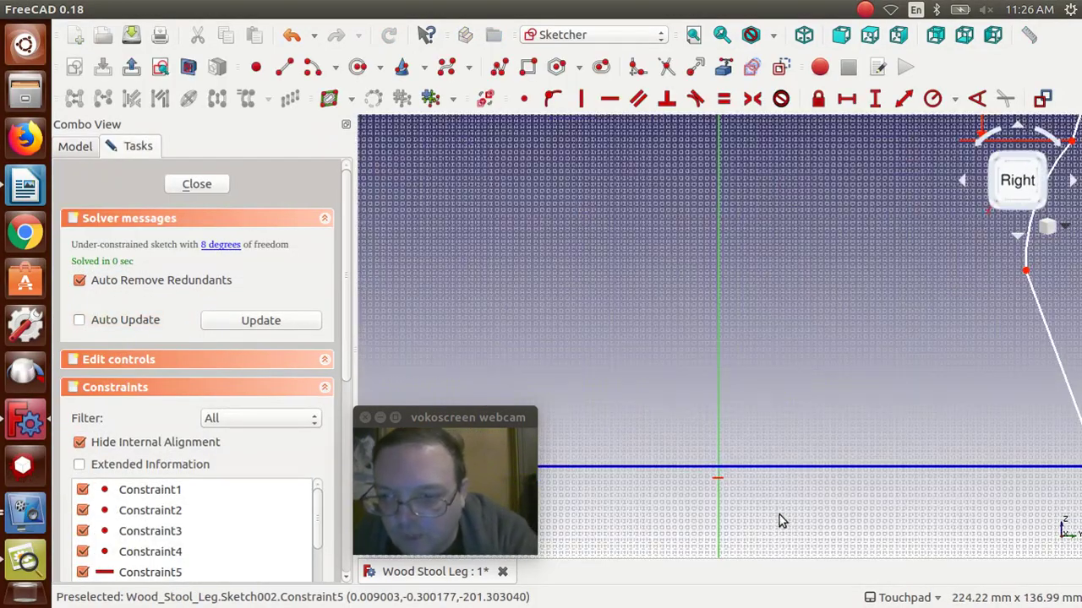
scroll(779, 515, "left", 2)
key("Left")
key("Left")
key("Left")
key("Left")
key("Left")
key("Left")
key("Left")
key("Left")
key("Left")
key("Left")
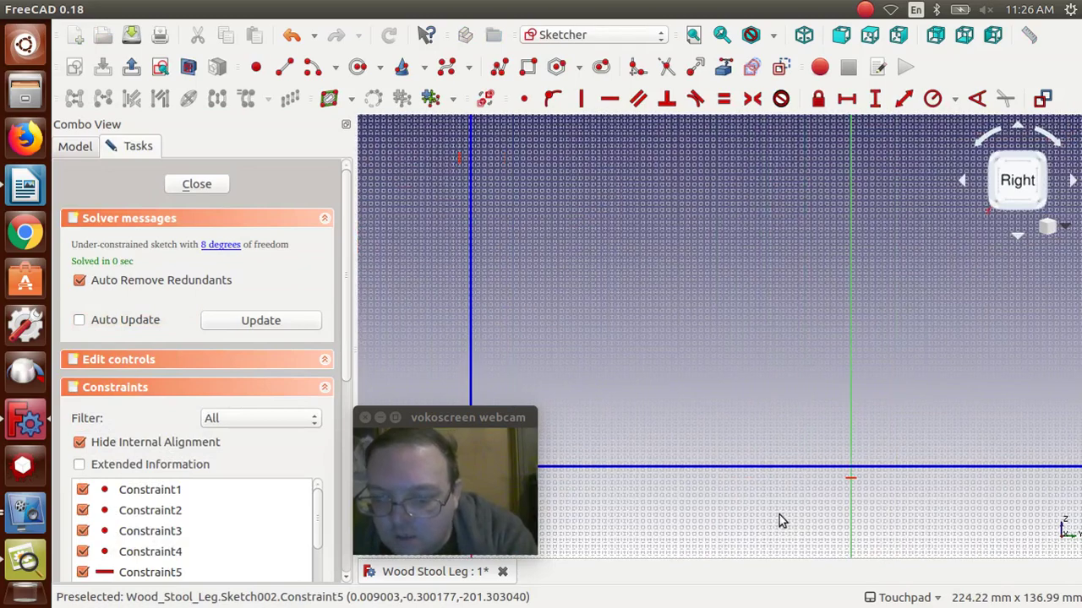
key("Left")
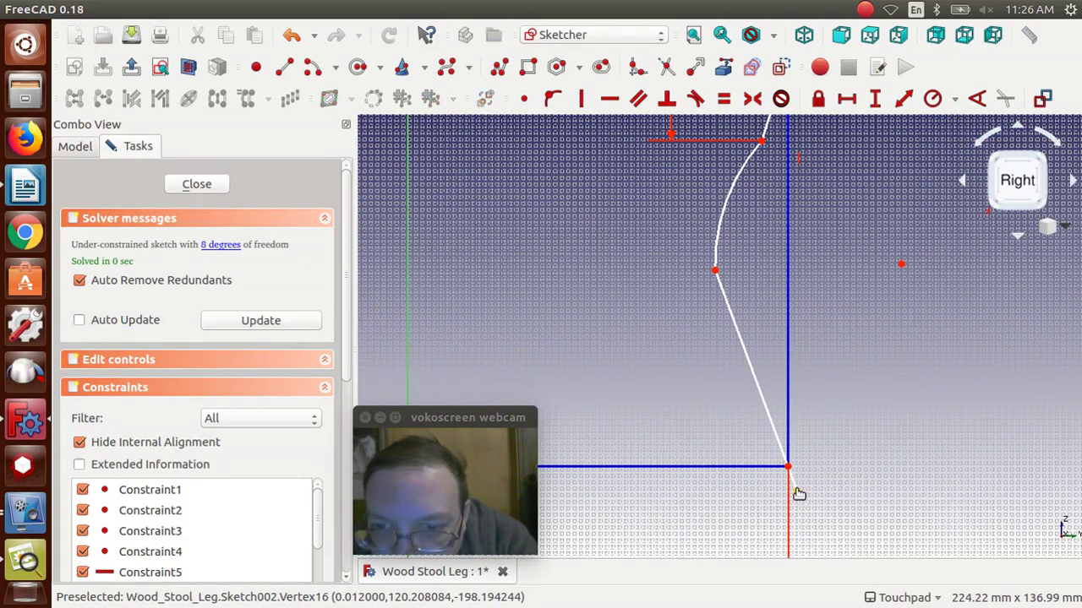
left_click_drag(799, 492, 798, 488)
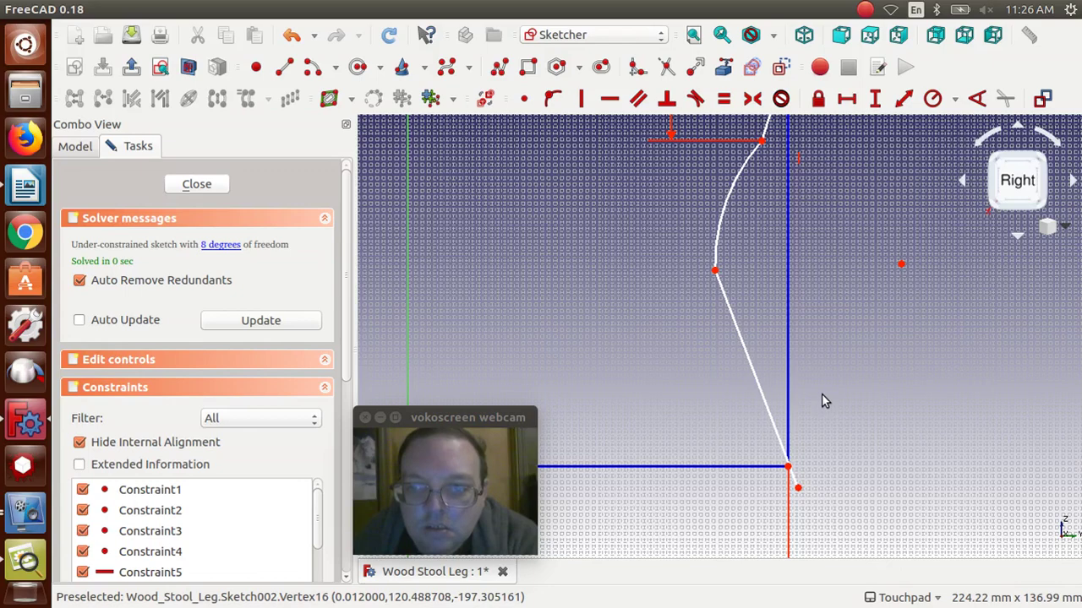
key("Escape")
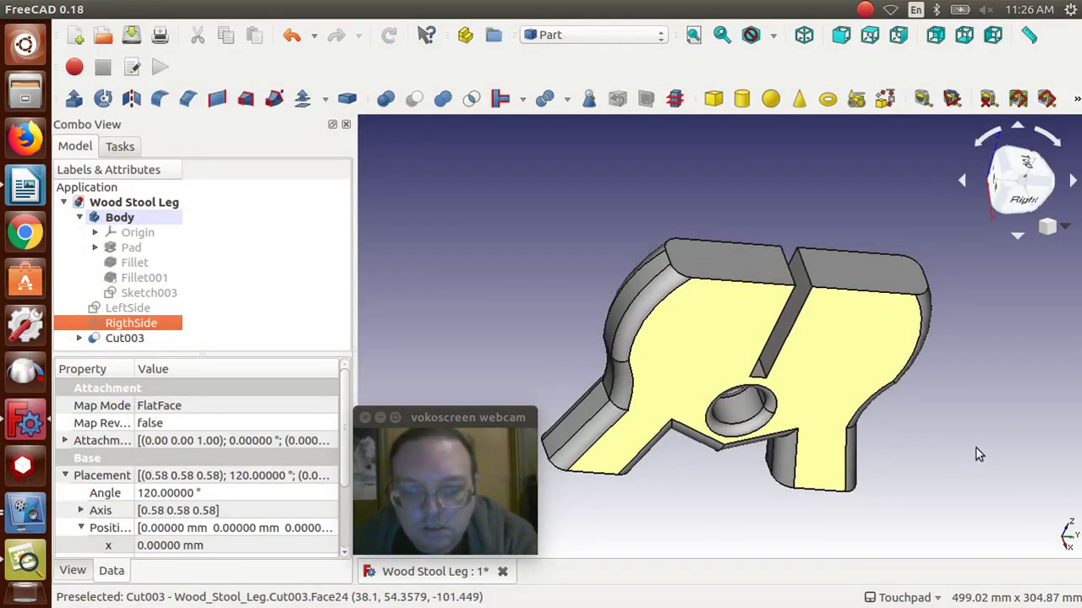
left_click_drag(976, 455, 937, 380, "alt")
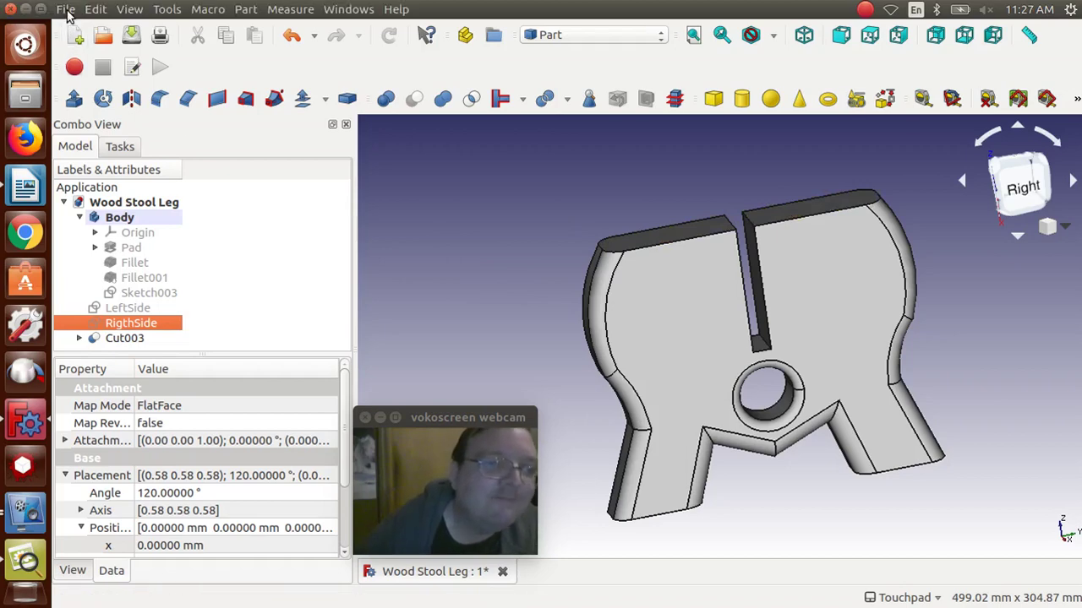
Open the recent file Wood Stool Top.fcstd.
left_click(66, 11)
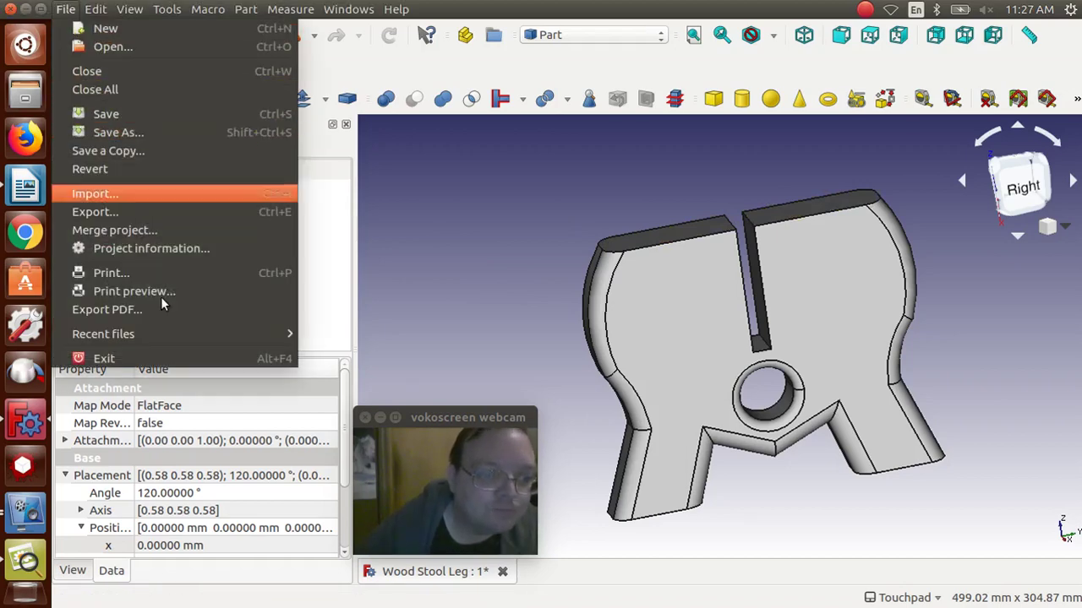
mouse_move(190, 337)
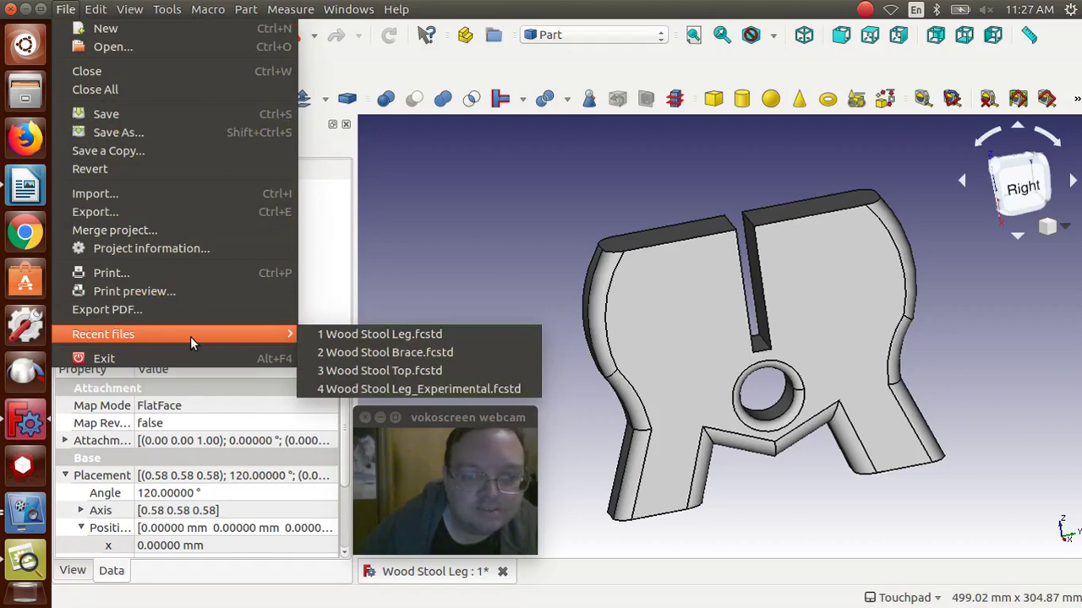
left_click(338, 370)
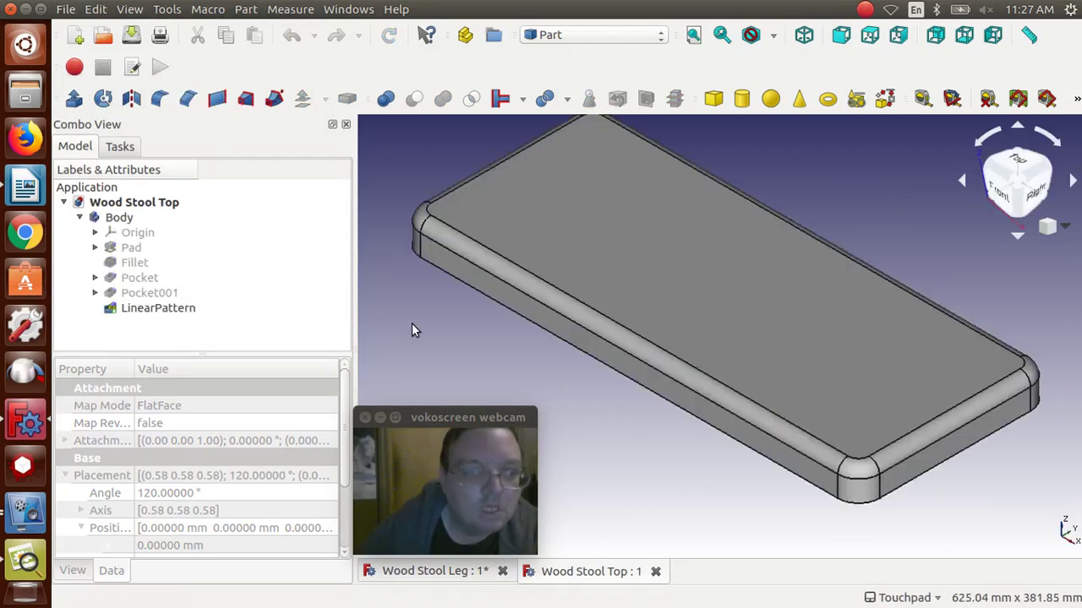
Copy the Leg Holes sketch under Pocket001, without its dependencies, into the Wood Stool Leg document.
left_click(94, 294)
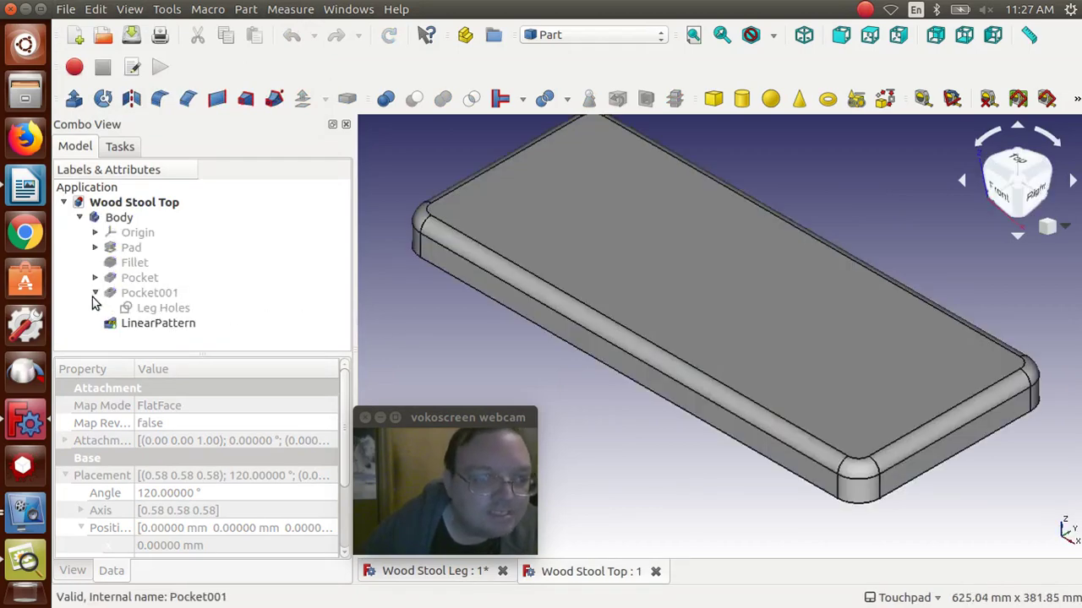
left_click(165, 308)
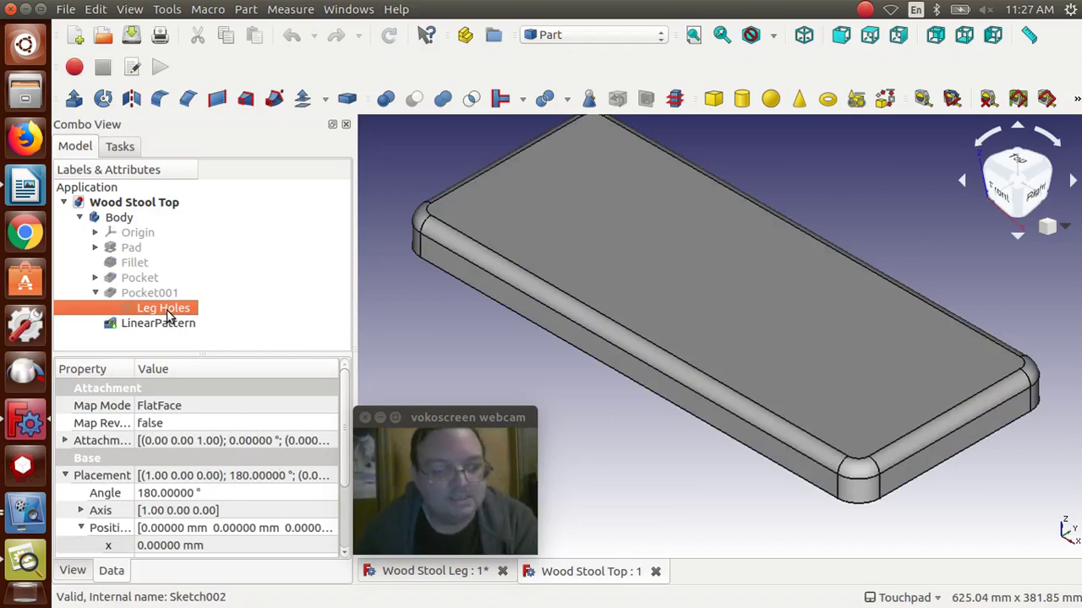
key("ctrl+c")
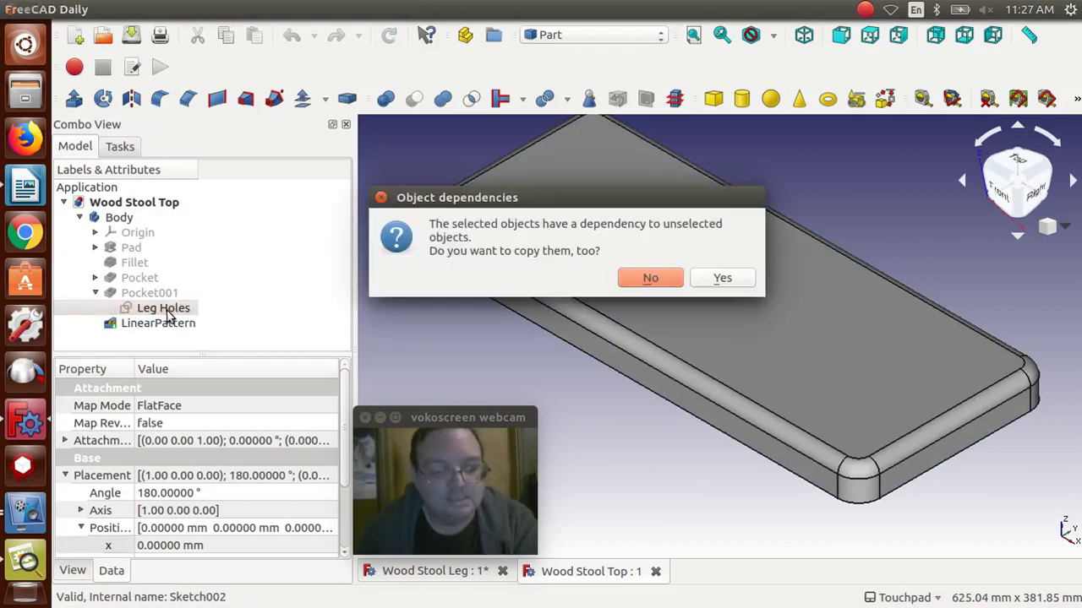
left_click(651, 278)
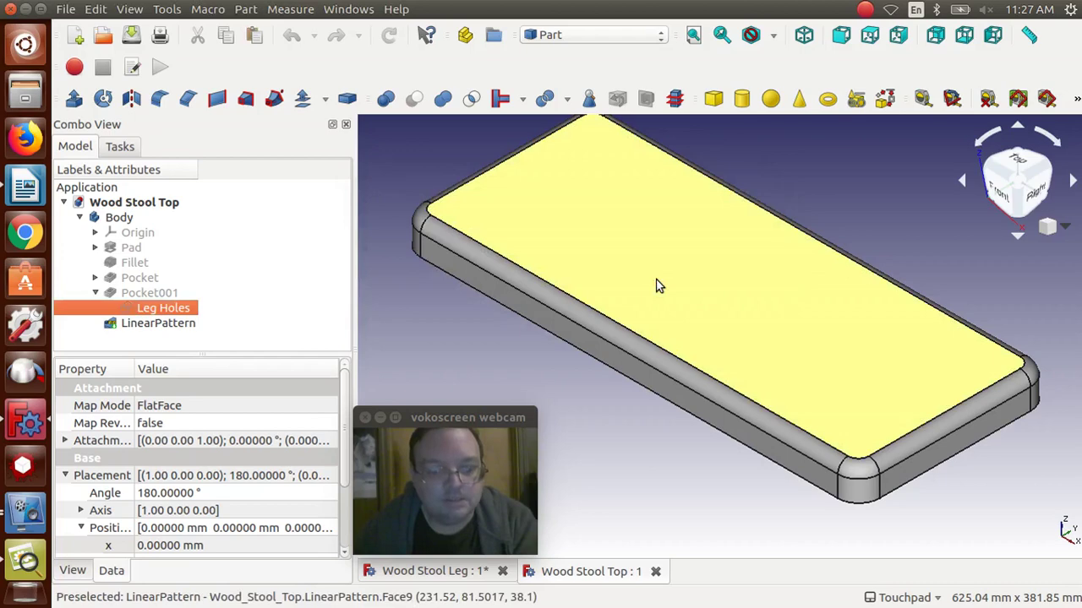
left_click(431, 572)
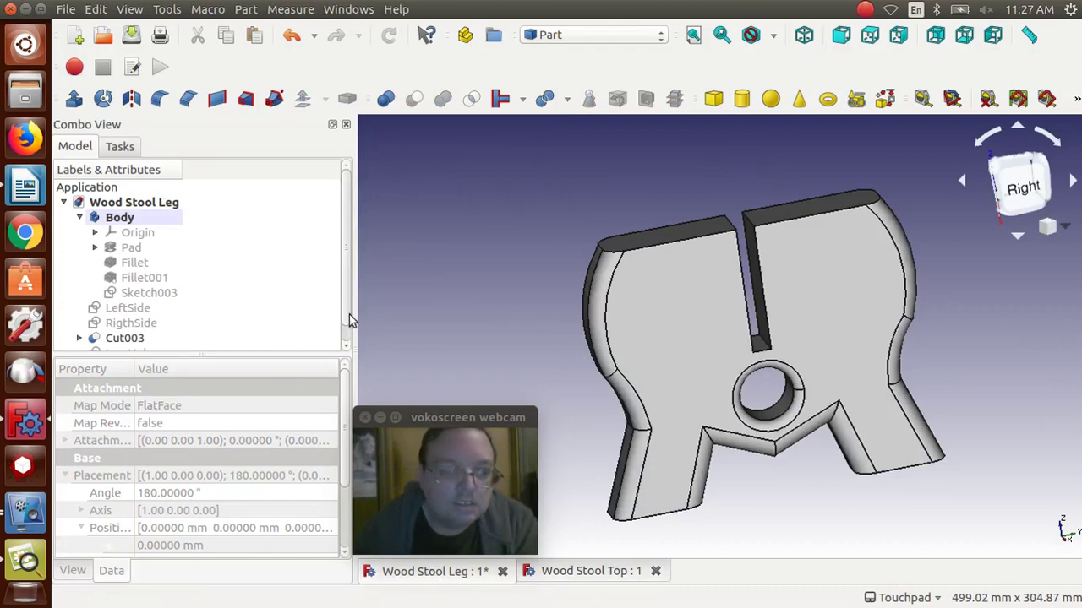
Show the Leg Holes sketch in the Wood Stool Leg document and close the Wood Stool Top document.
scroll(348, 325, "down", 1)
left_click(95, 339)
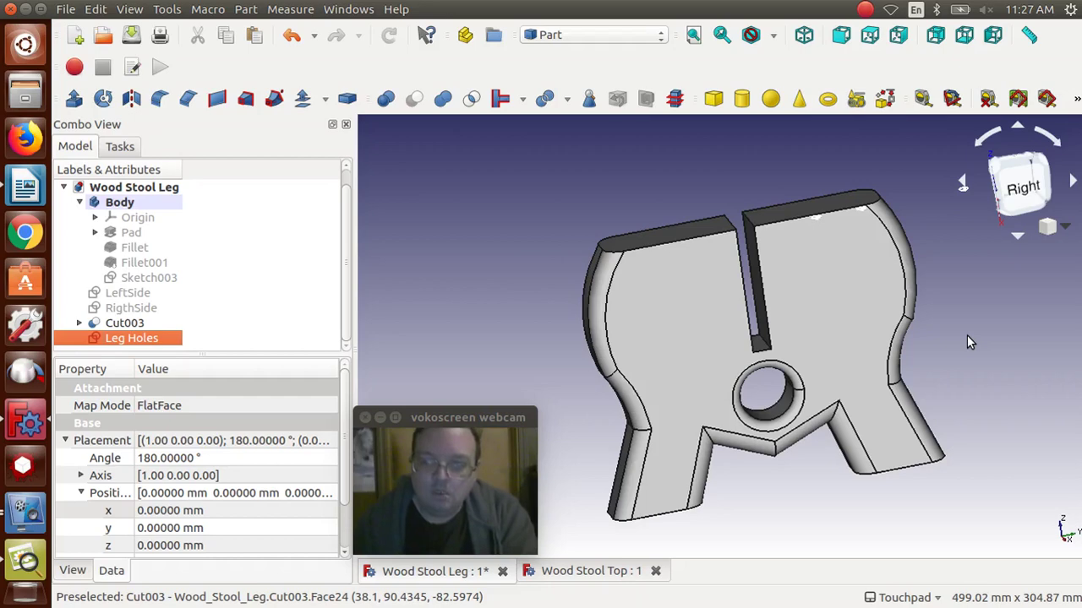
left_click(655, 572)
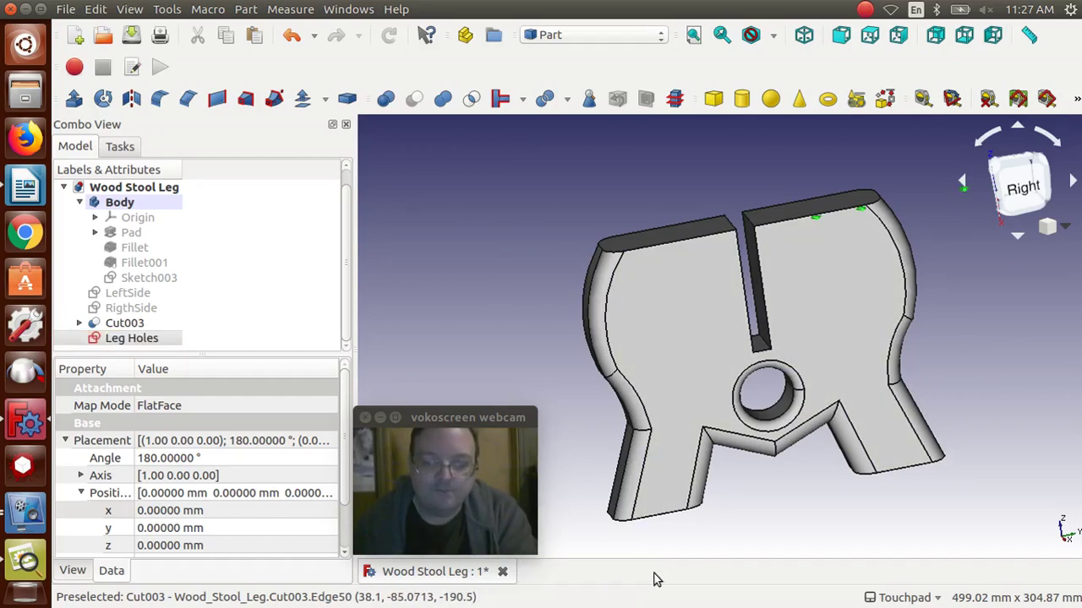
left_click(484, 328)
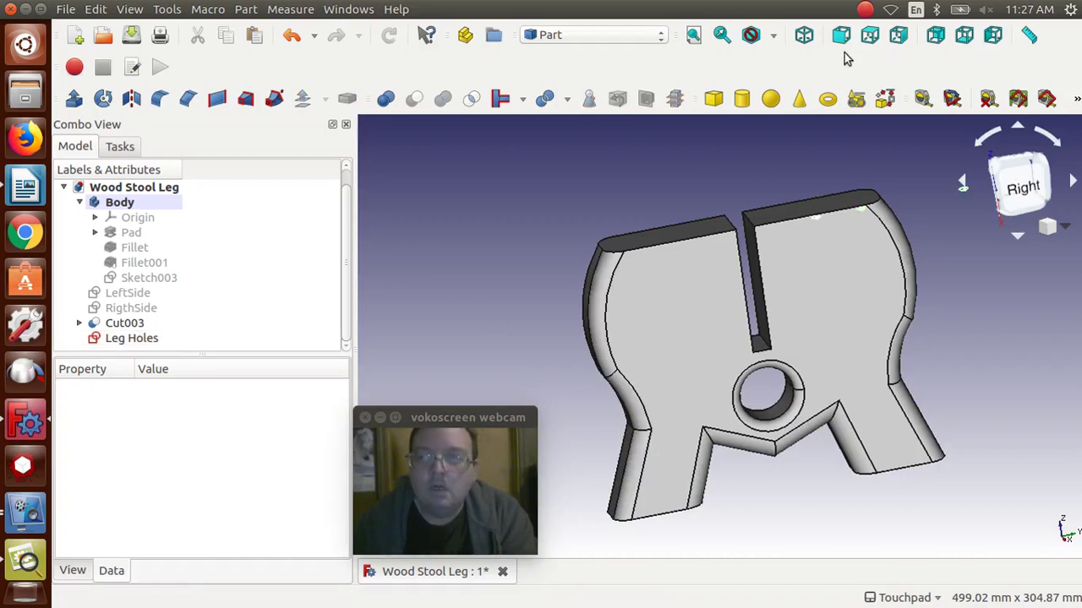
View the leg from the top, select Cut003, and copy the value 117.475 from the calculations in LibreOffice Writer.
left_click(870, 35)
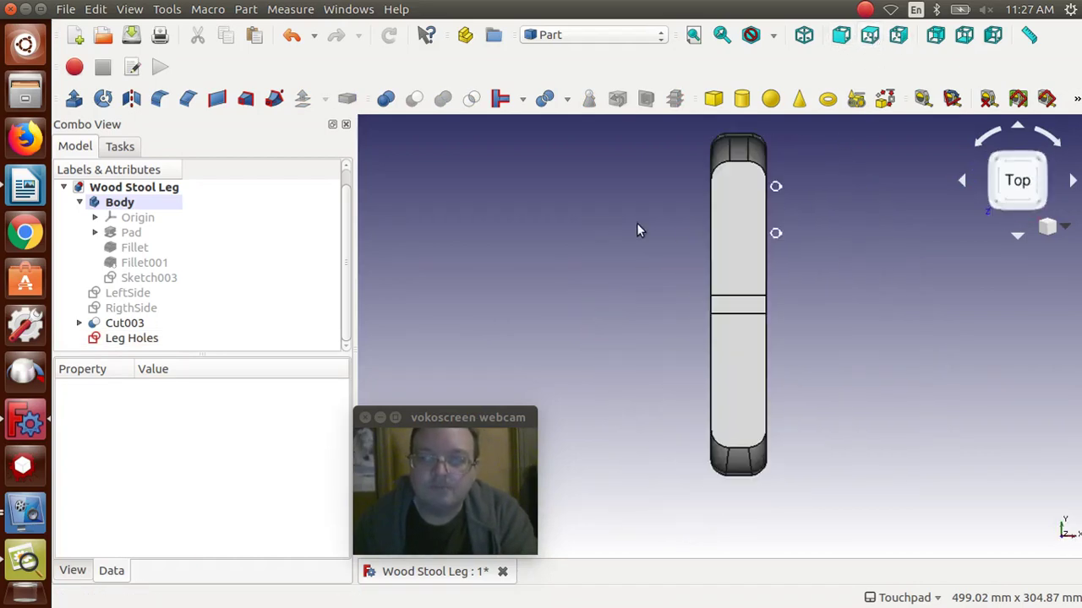
key("Up")
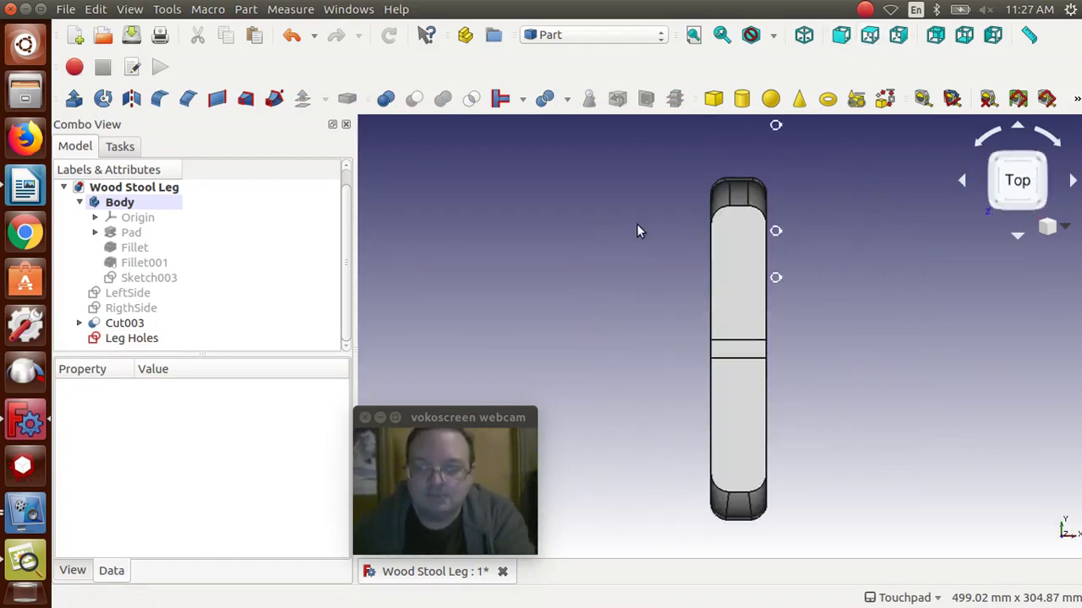
key("Up")
key("Up")
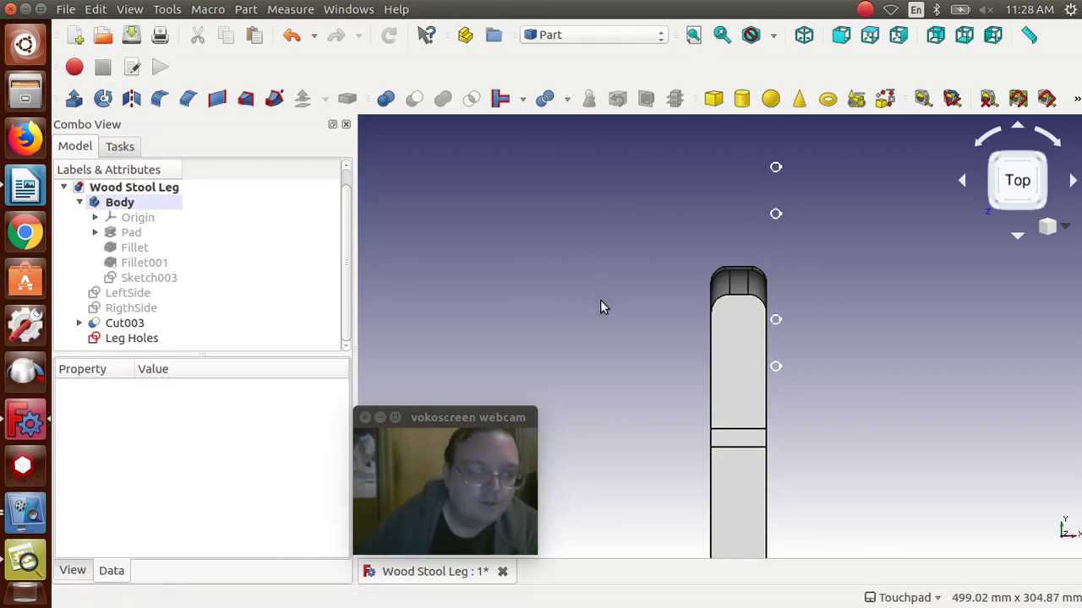
left_click(108, 328)
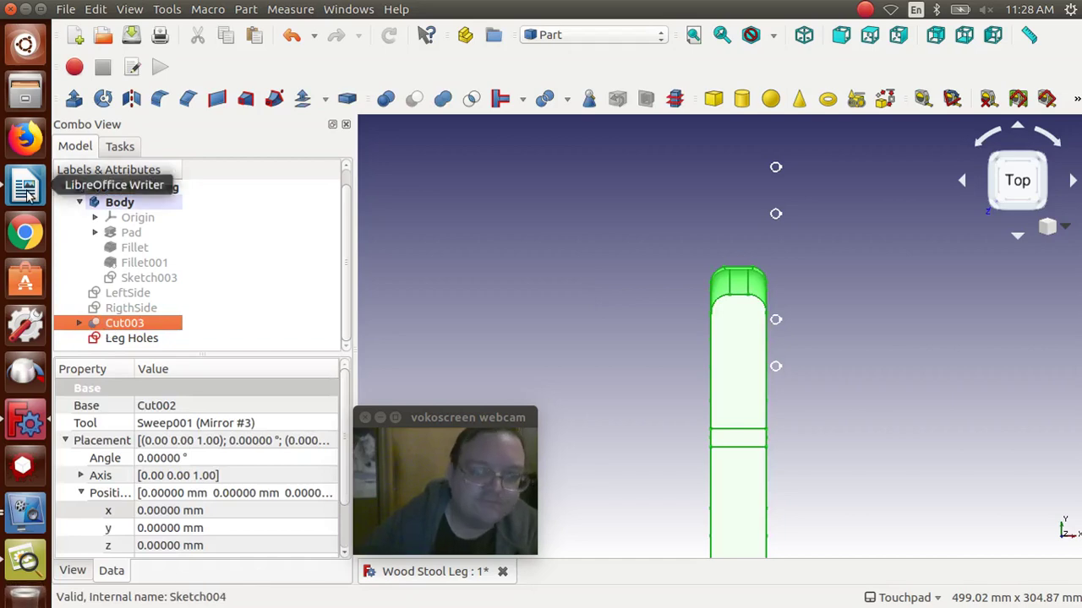
left_click(25, 193)
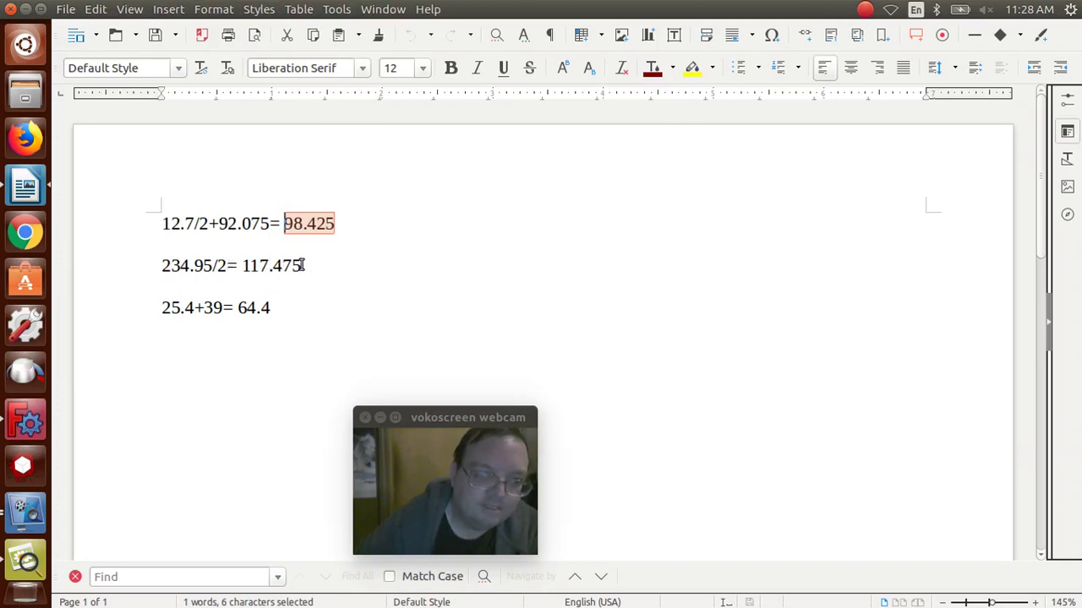
left_click_drag(302, 265, 225, 265)
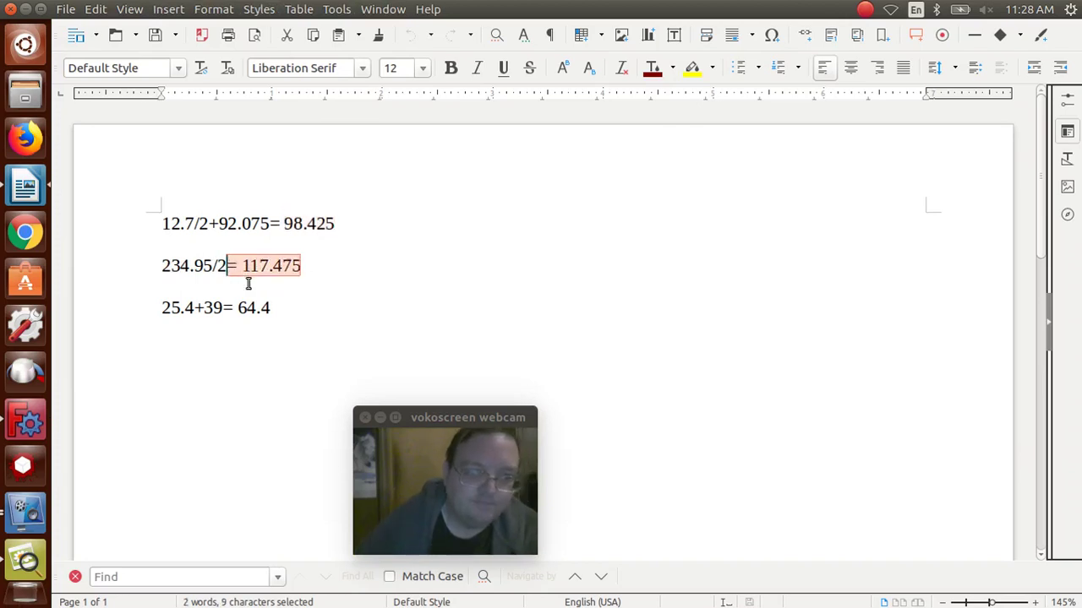
left_click(299, 266)
left_click_drag(301, 267, 244, 266)
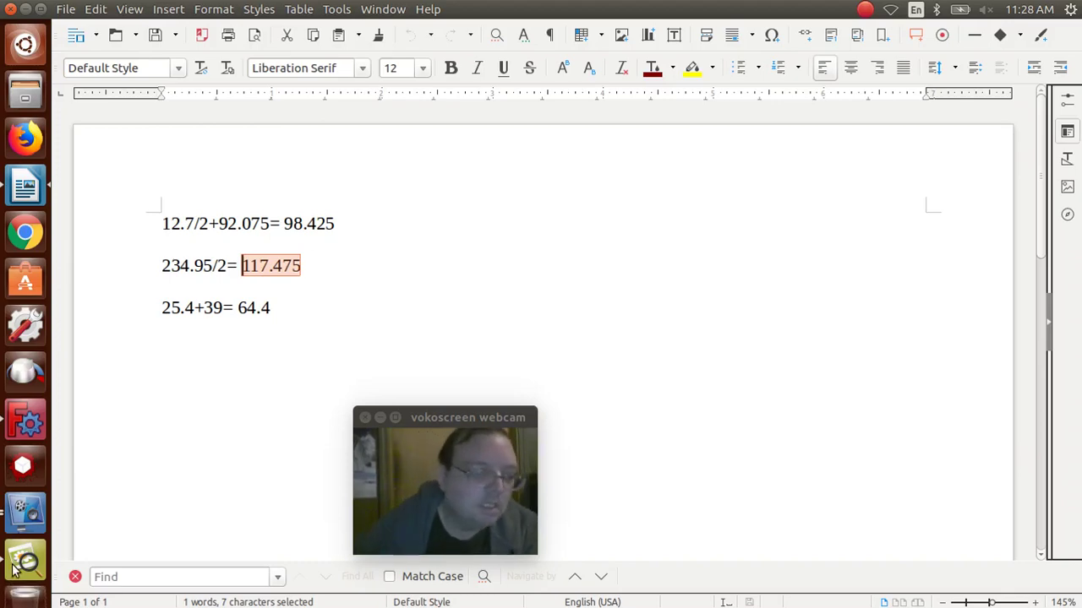
Switch back to FreeCAD and set the Y position of Cut003's placement to 117.475 mm.
left_click(27, 419)
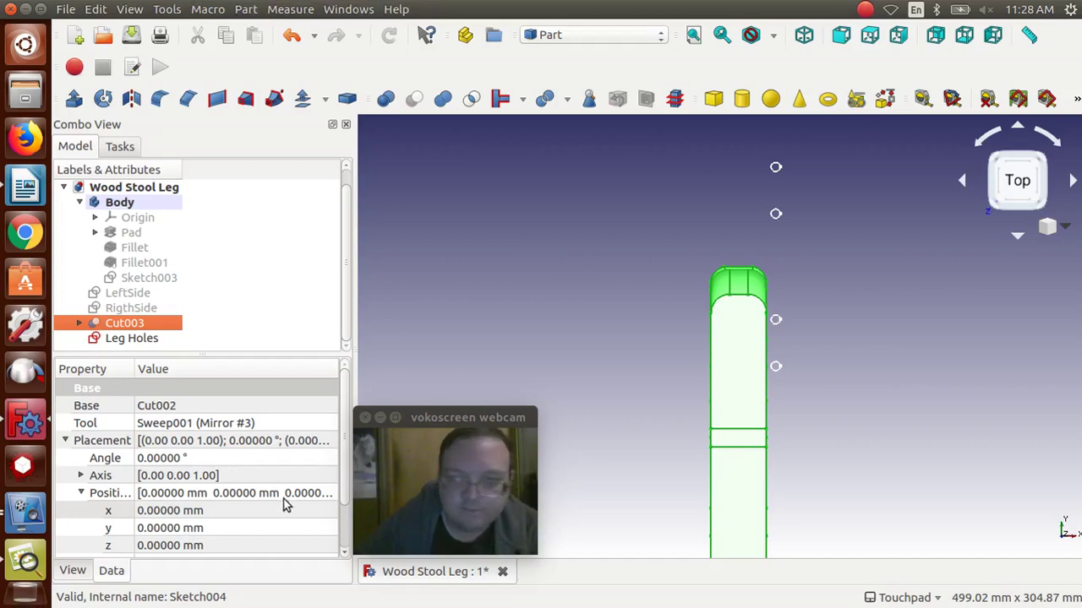
left_click(209, 528)
left_click_drag(208, 528, 133, 529)
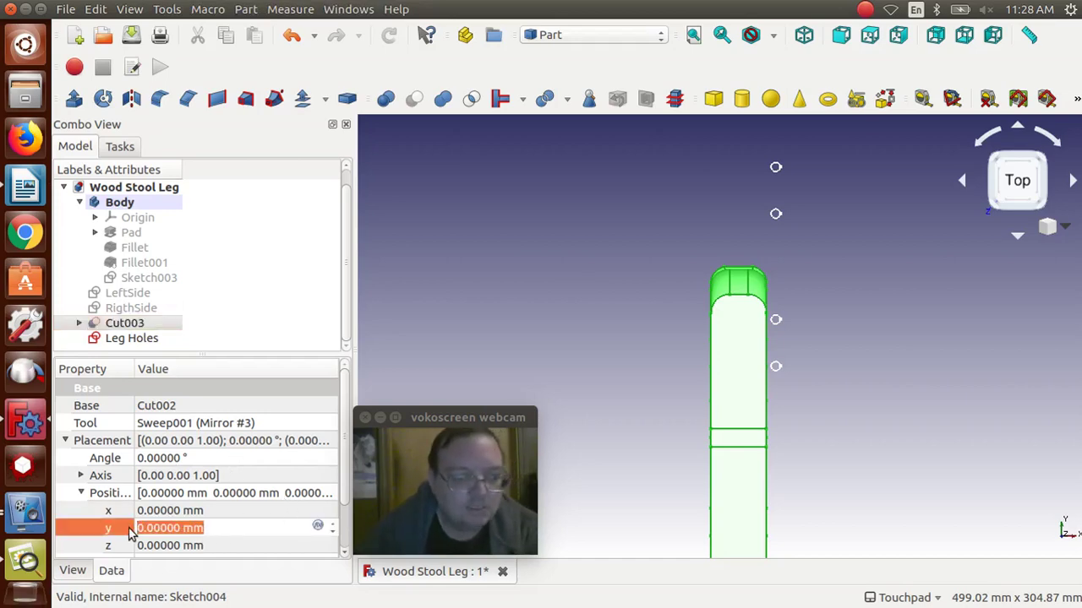
key("ctrl+v")
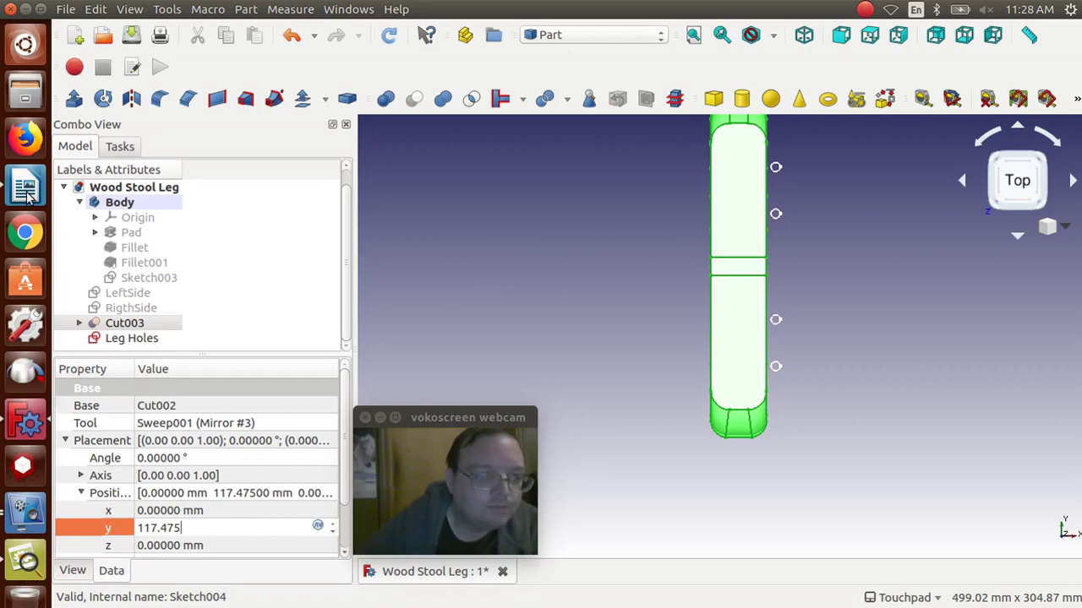
Take the value 64.4 from the LibreOffice Writer calculations and set Cut003's X position to 64.4 mm in FreeCAD.
left_click(25, 190)
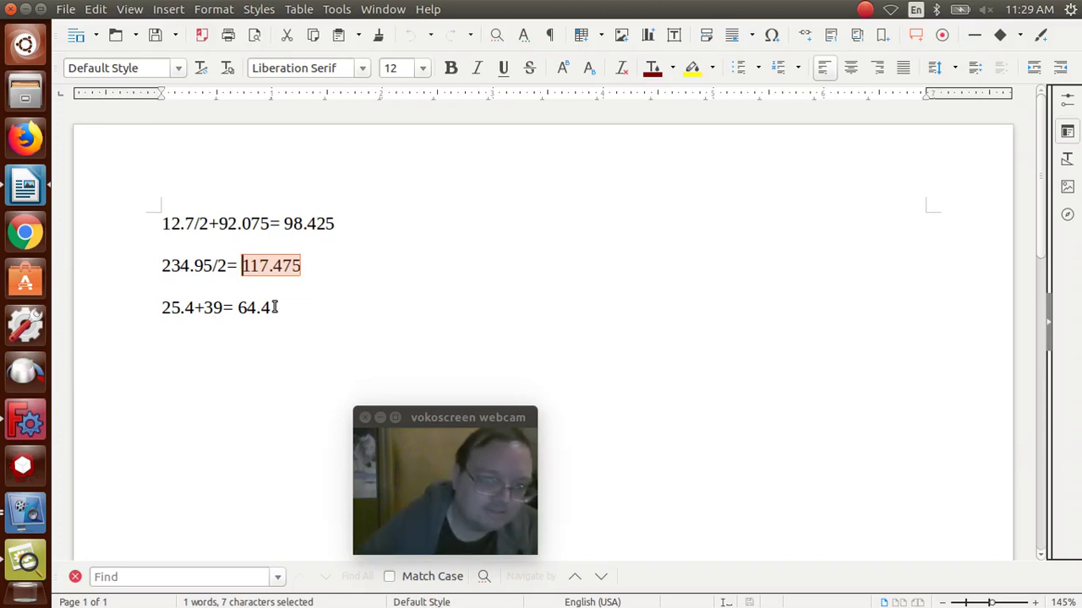
left_click_drag(275, 307, 236, 308)
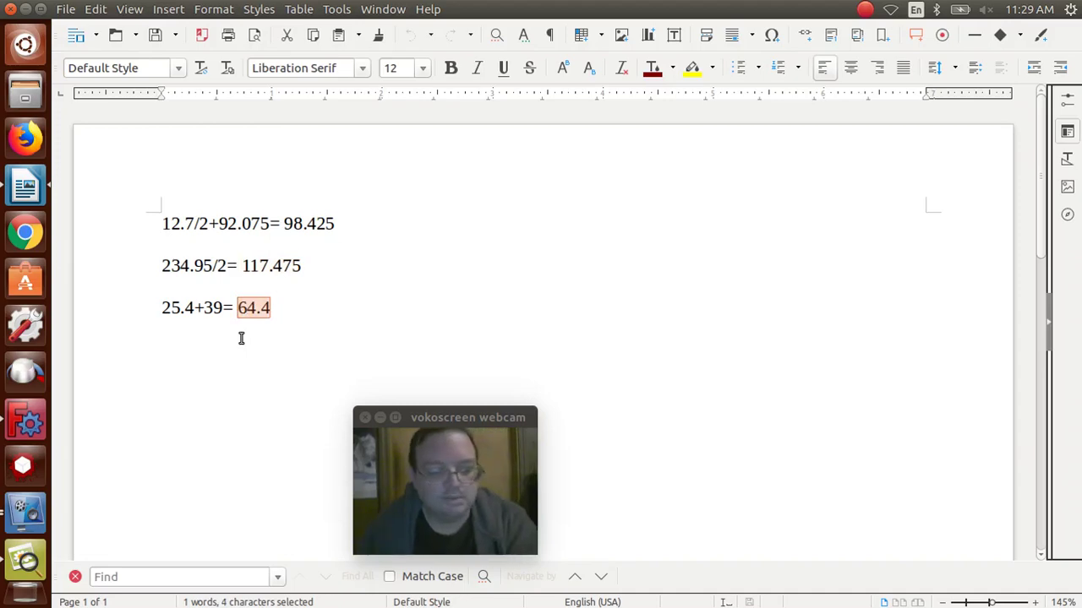
left_click(29, 419)
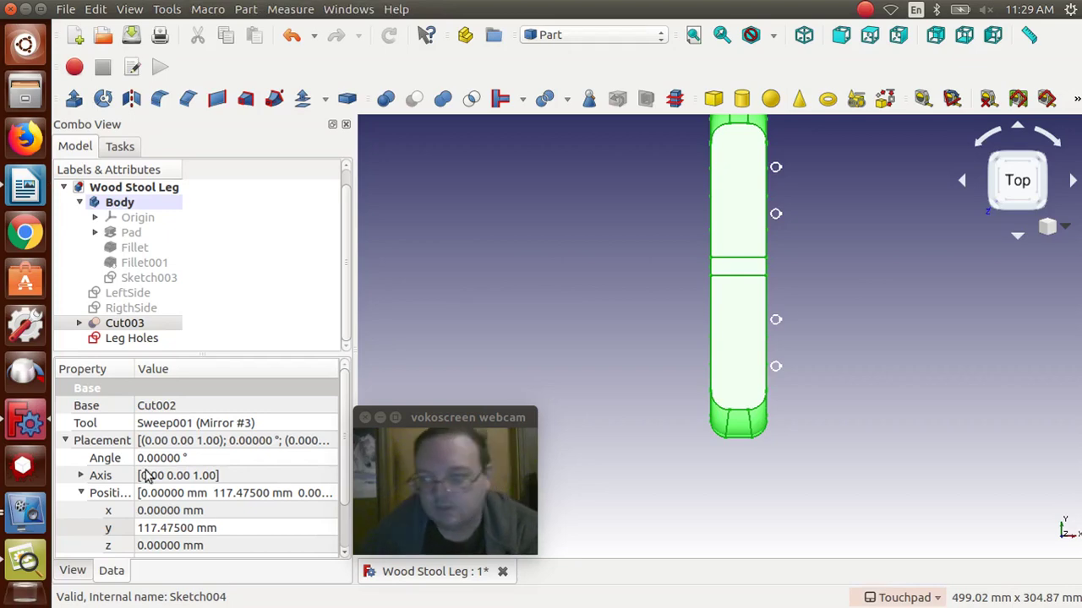
left_click(177, 511)
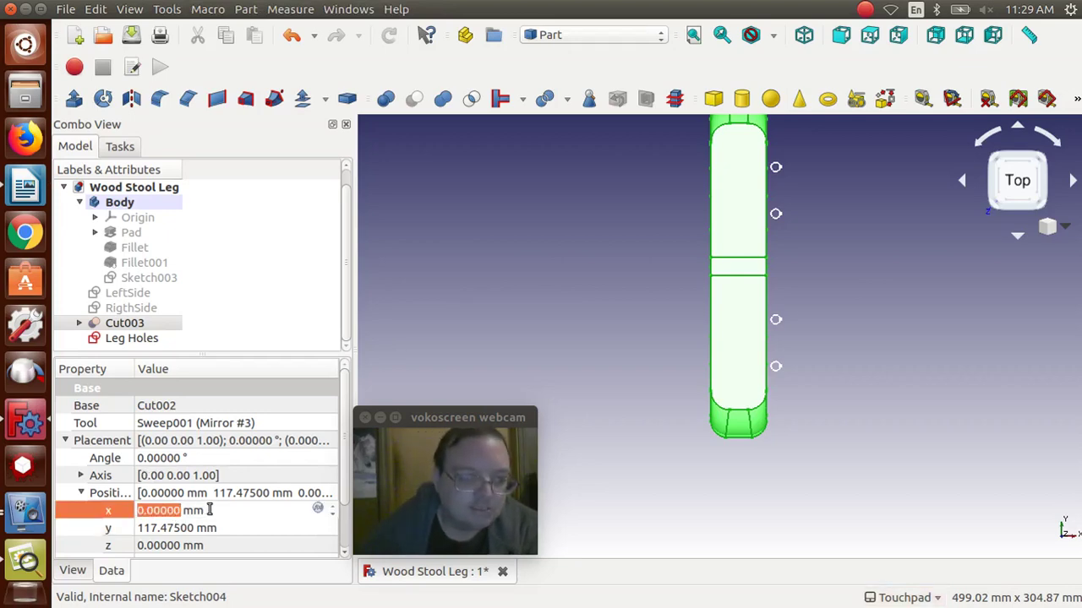
left_click(106, 512)
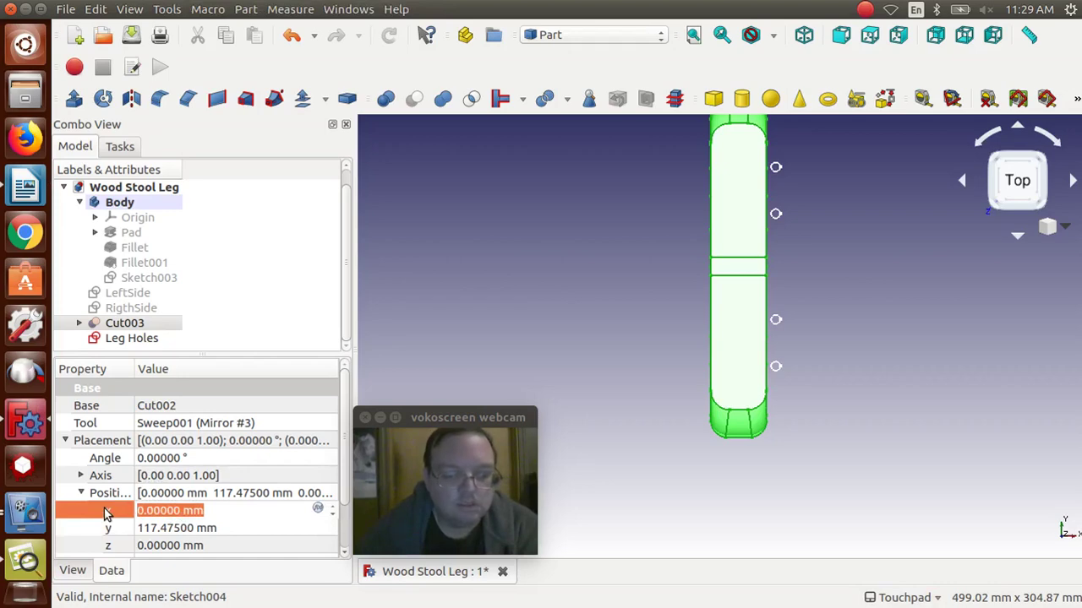
type("64.4")
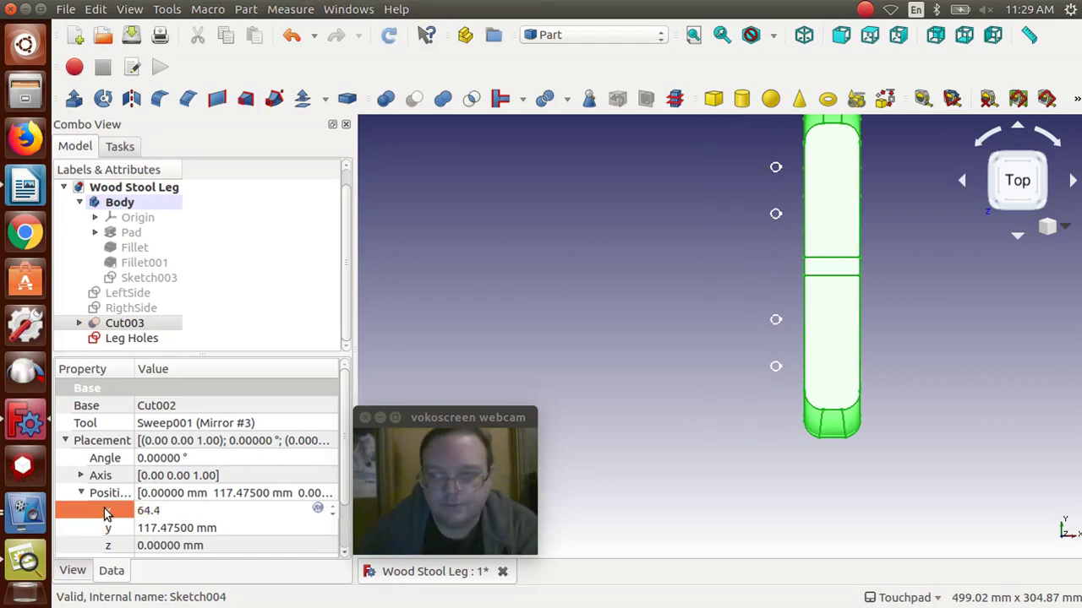
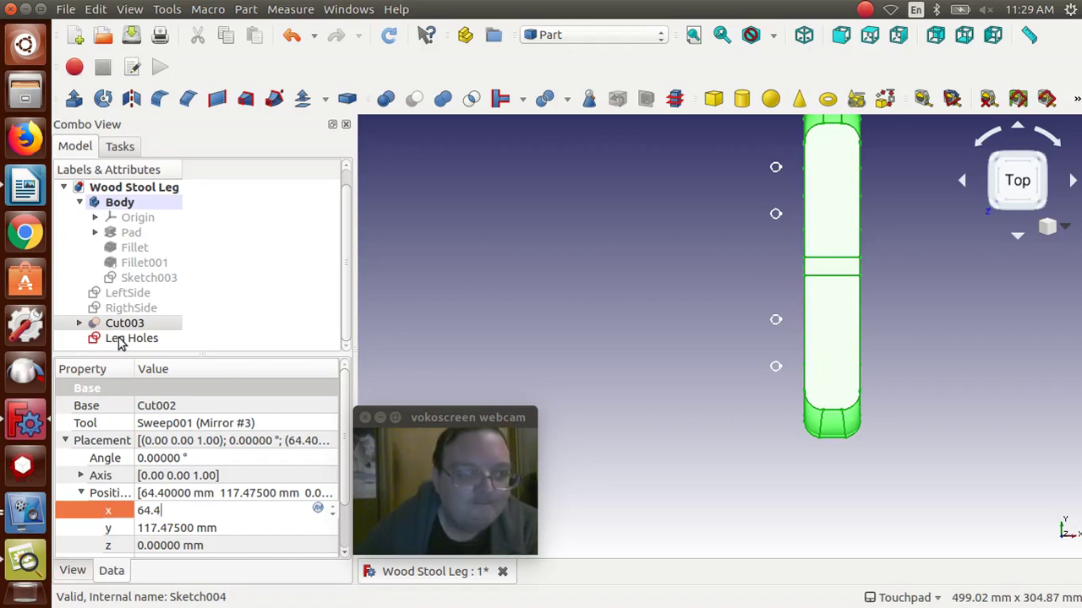
Reset the X position of Cut003's placement to 0.00 mm and deselect the leg.
double_click(153, 509)
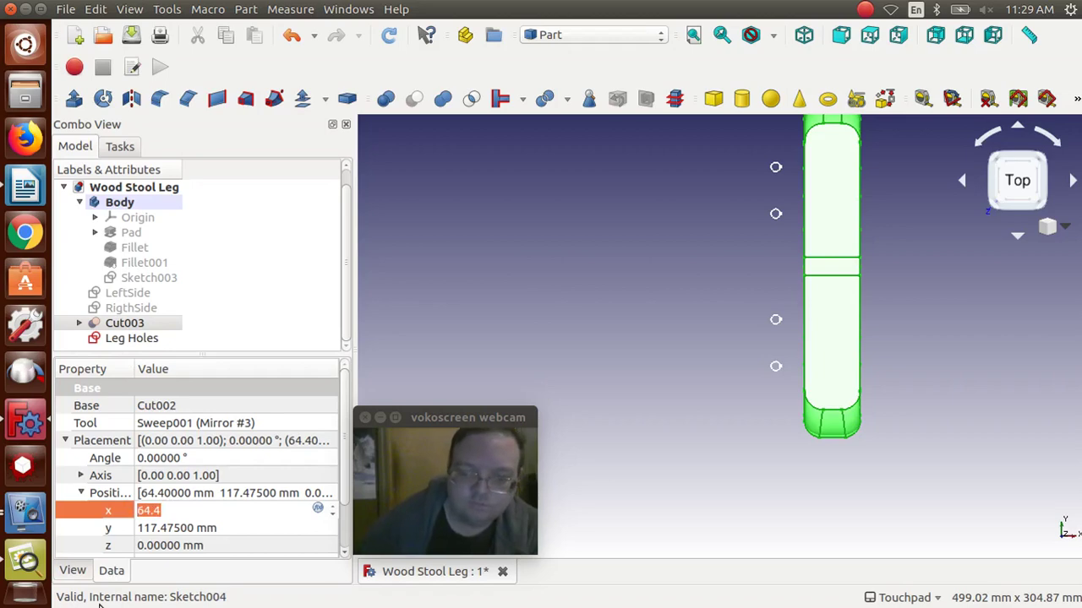
type("0")
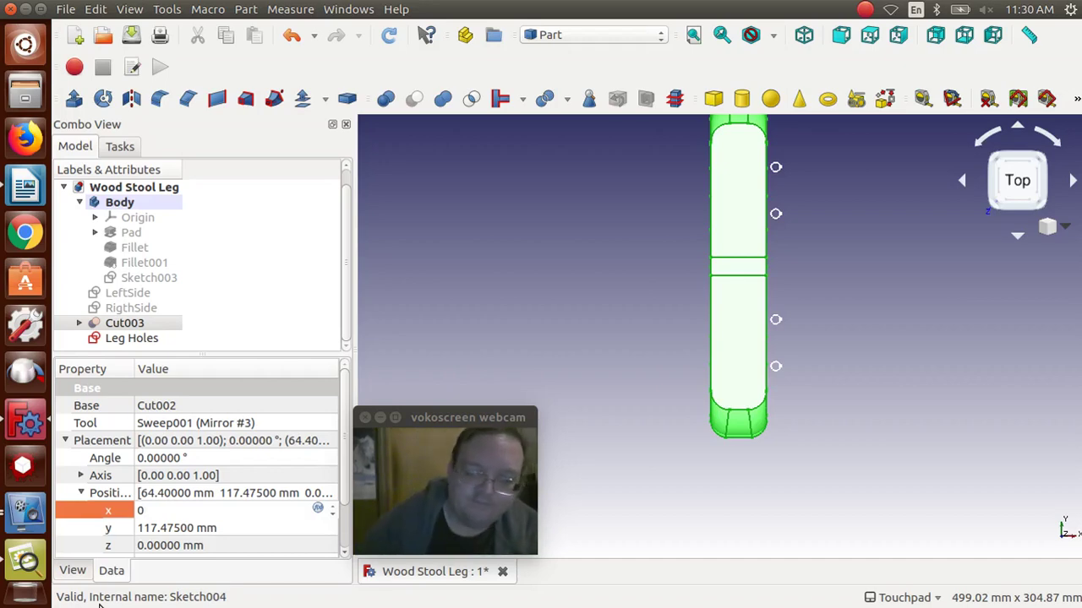
type(".")
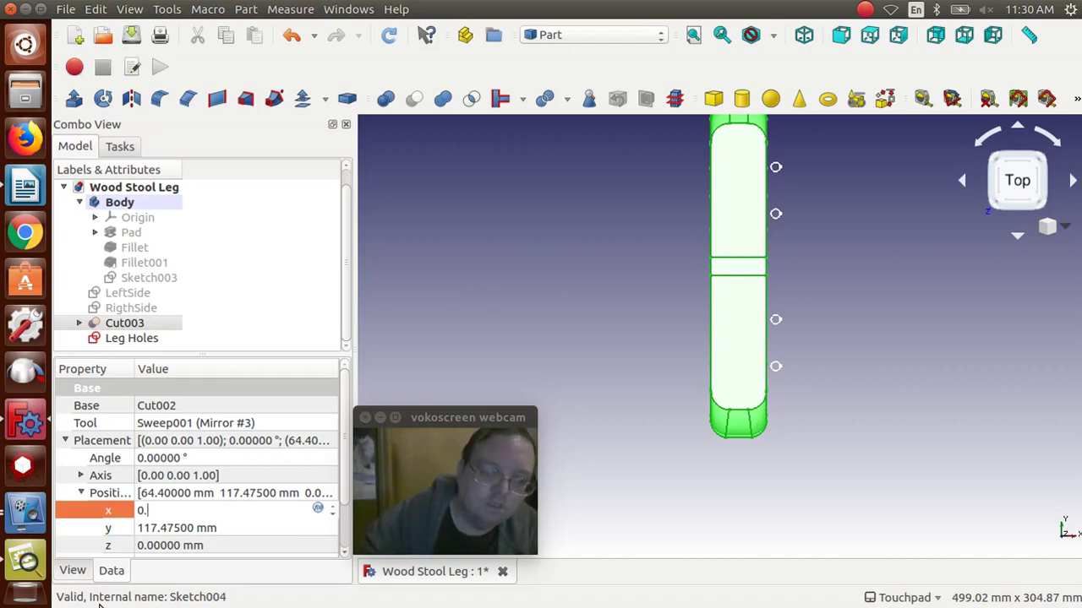
type("00")
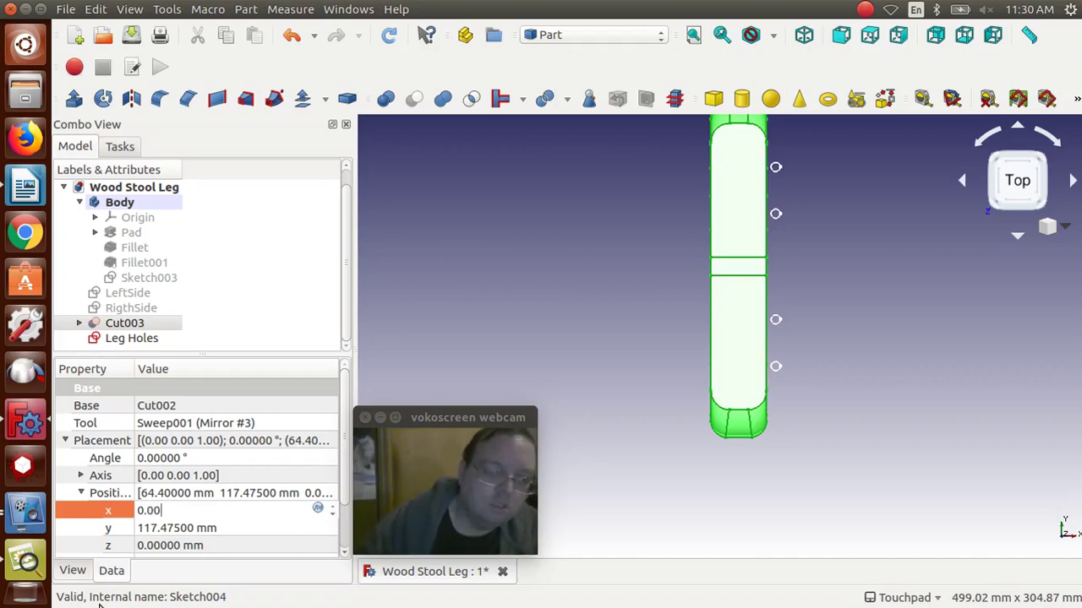
left_click(404, 340)
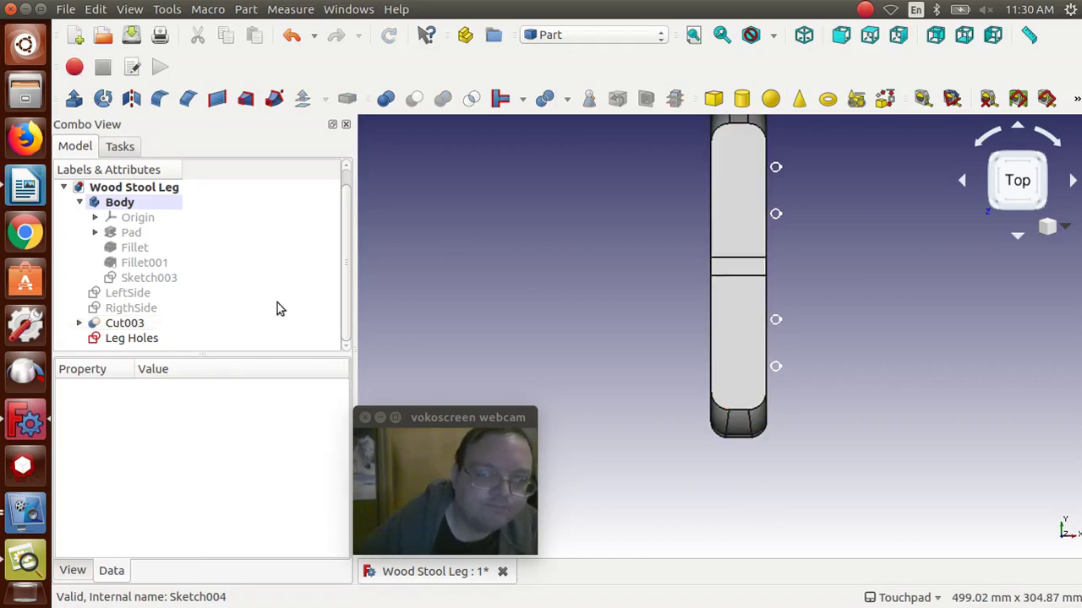
Extrude the Leg Holes sketch along its reversed normal as a solid, 13 mm along and -3 mm against.
left_click(127, 339)
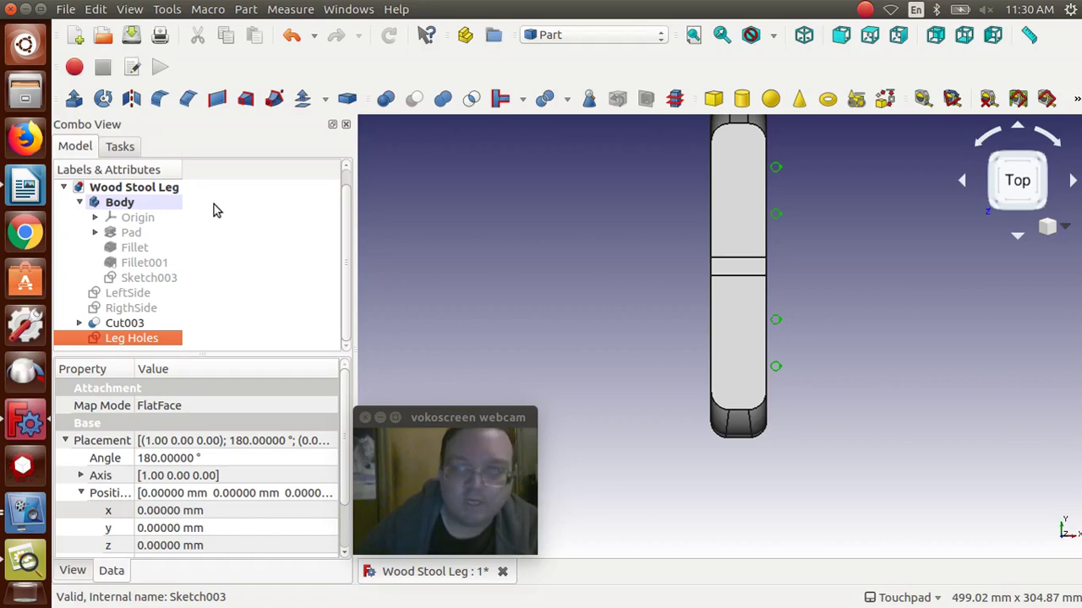
left_click(74, 101)
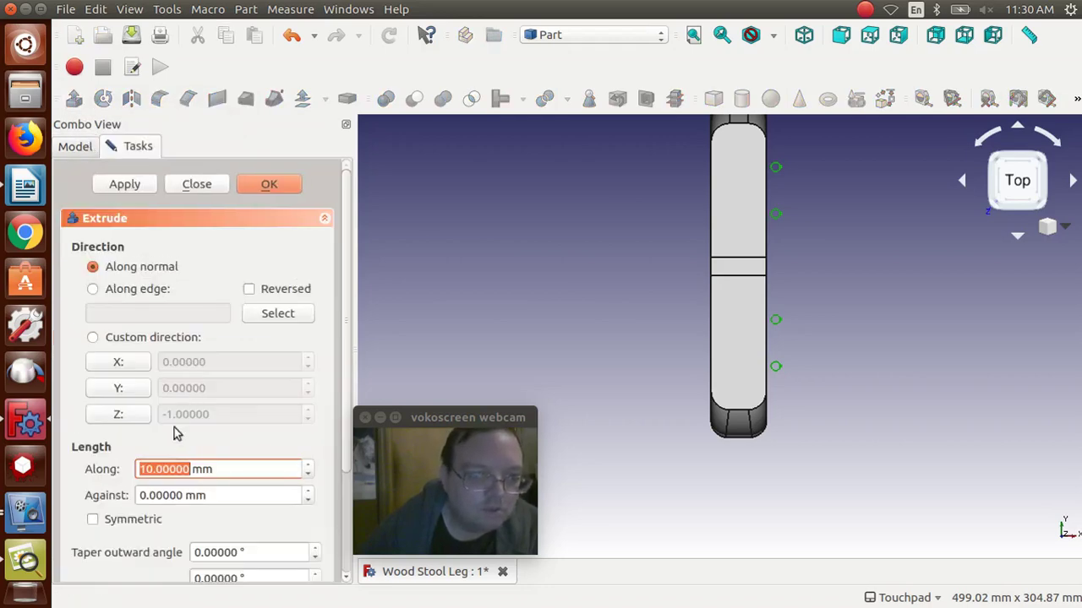
left_click(249, 291)
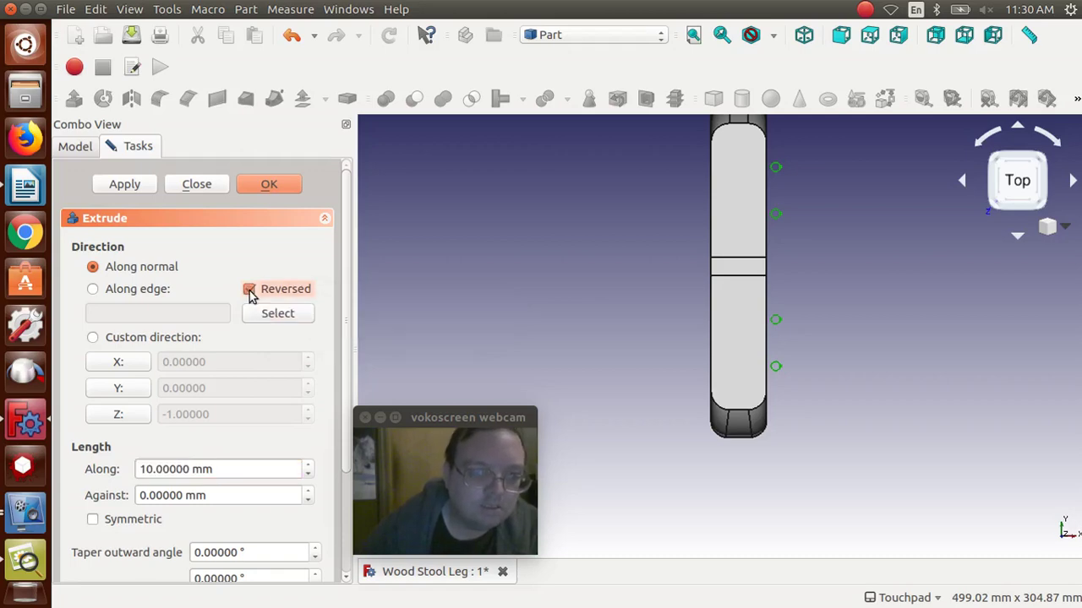
left_click(218, 469)
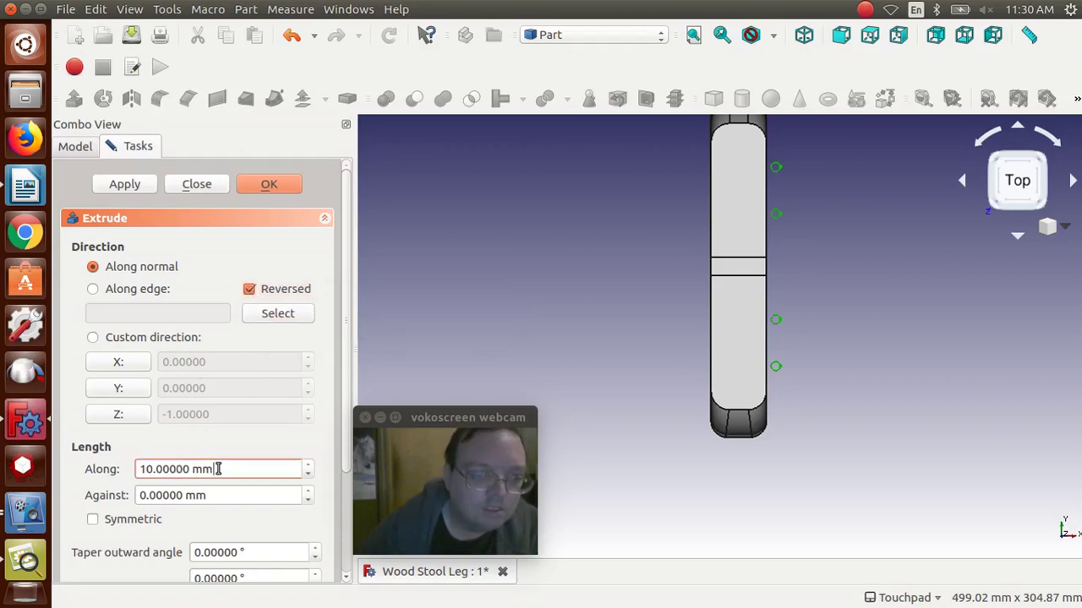
left_click_drag(218, 469, 121, 475)
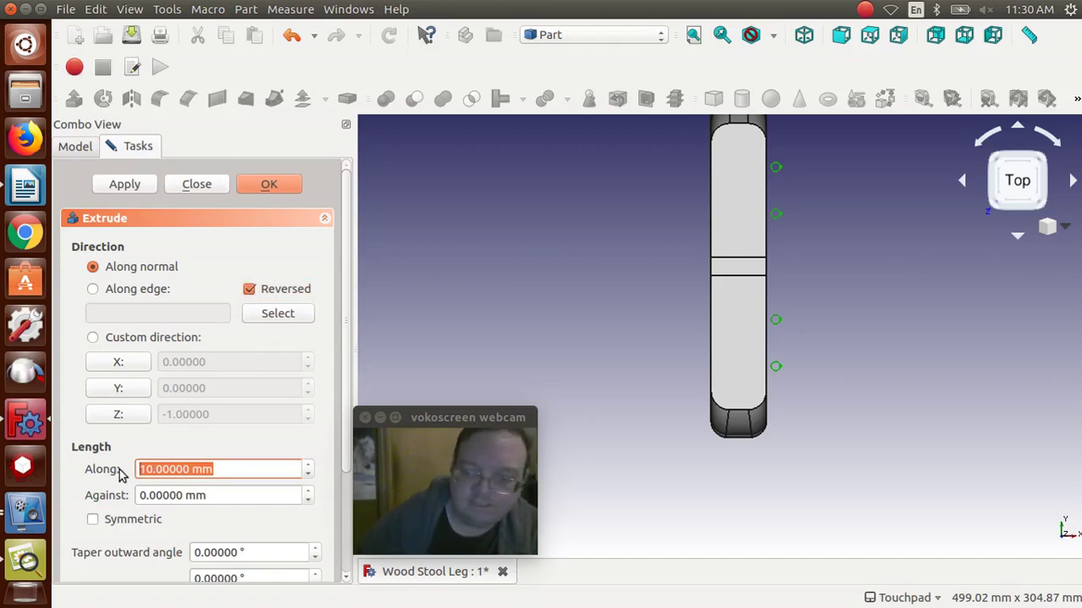
type("13")
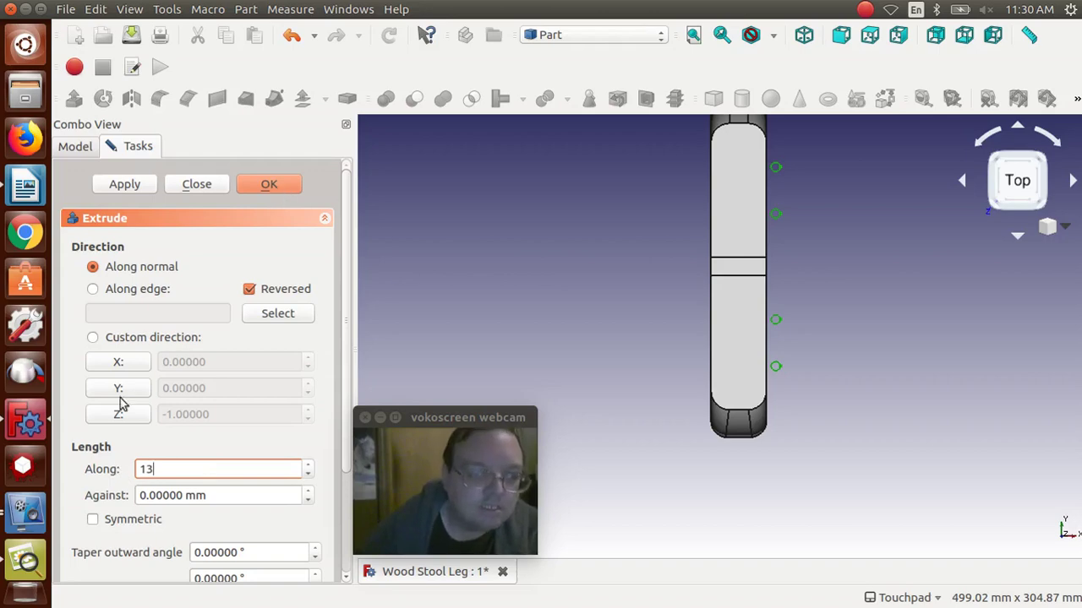
double_click(142, 495)
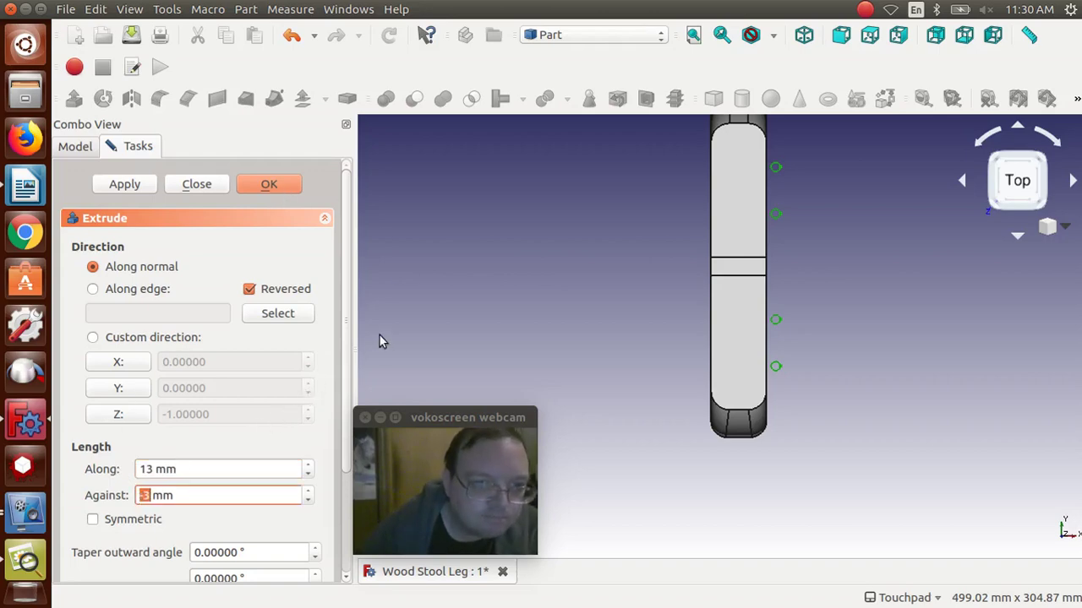
type("-3")
left_click_drag(345, 338, 346, 404)
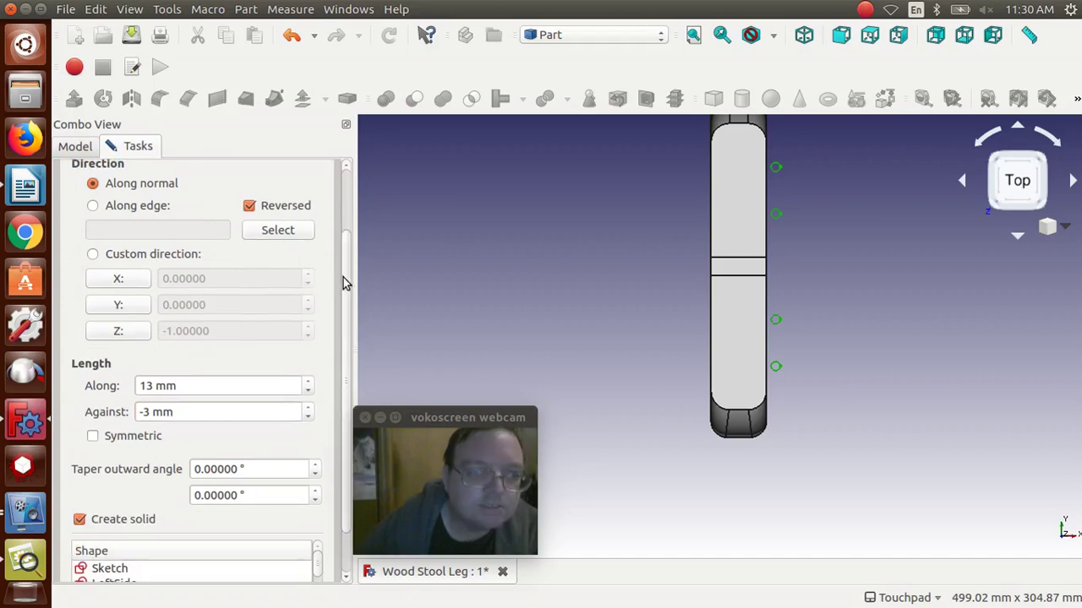
scroll(348, 222, "up", 3)
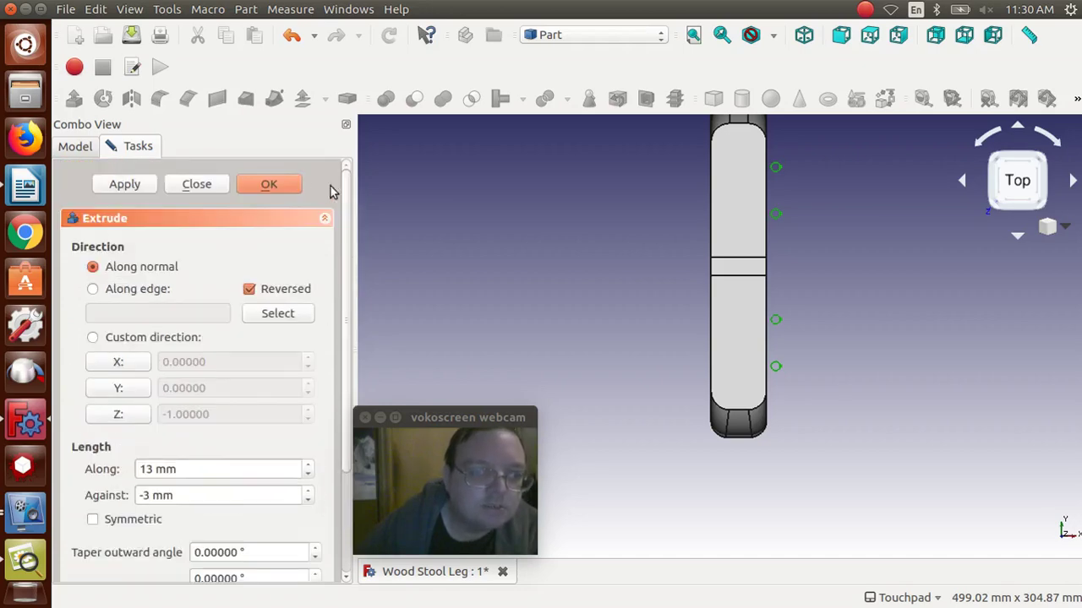
left_click(285, 185)
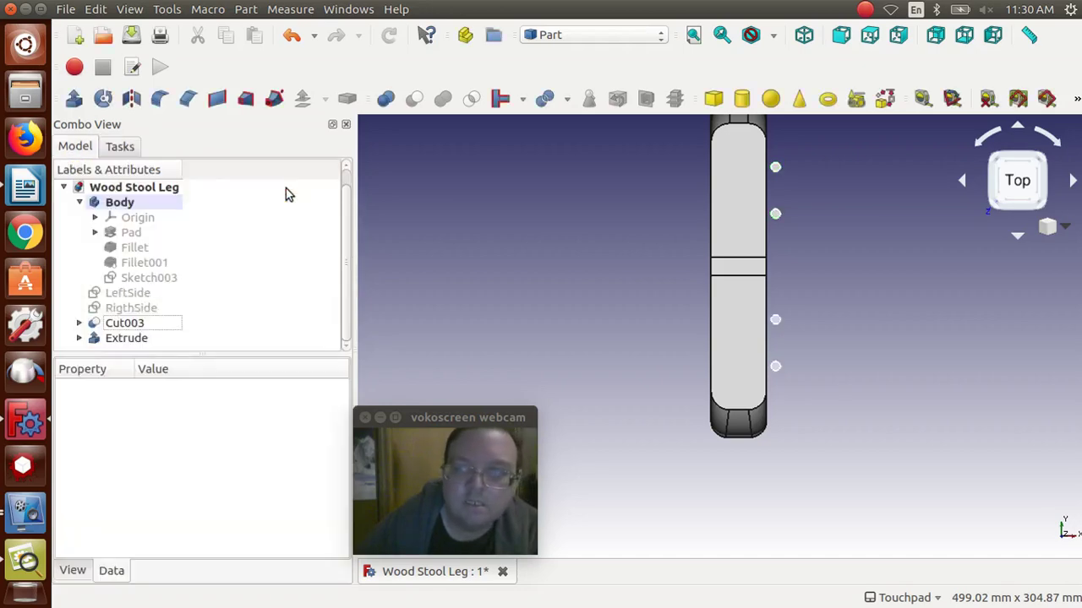
Set the Reversed property of the Leg Holes extrusion to false and deselect it, with the leg in isometric view.
left_click(805, 36)
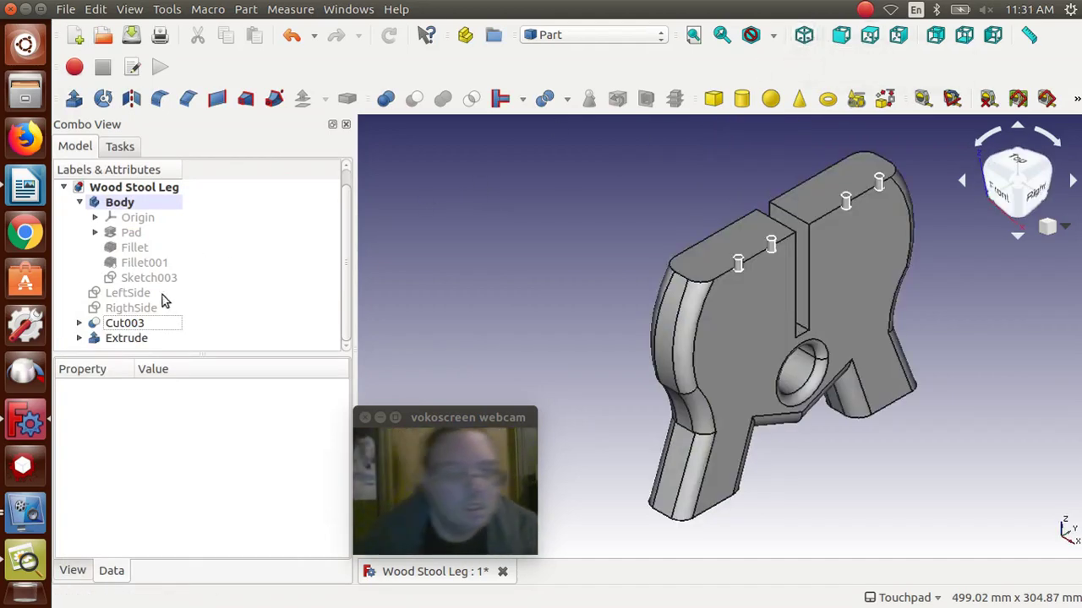
left_click(111, 340)
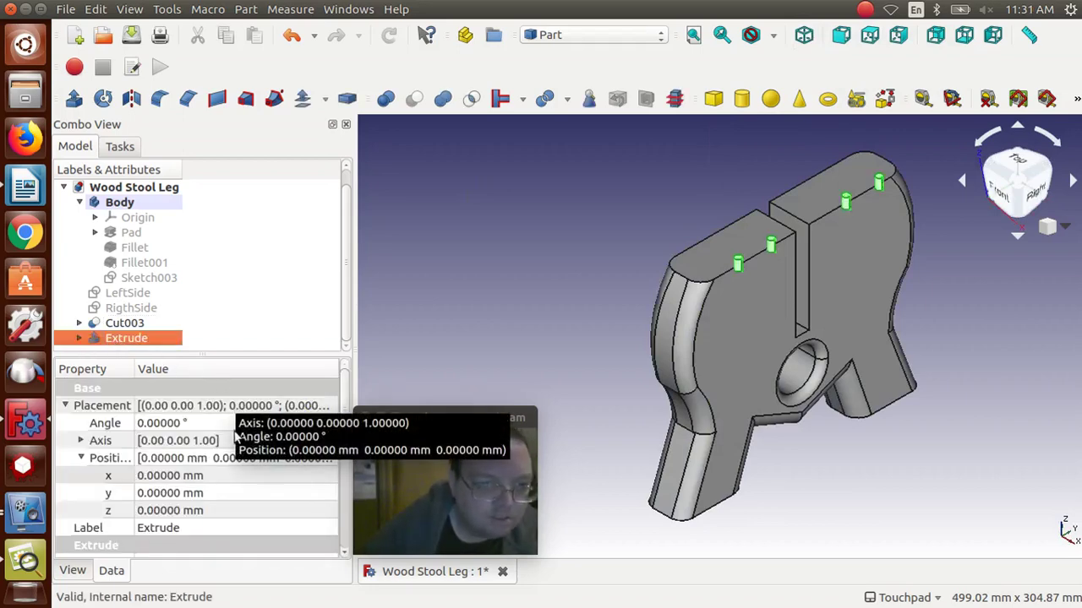
scroll(265, 487, "down", 3)
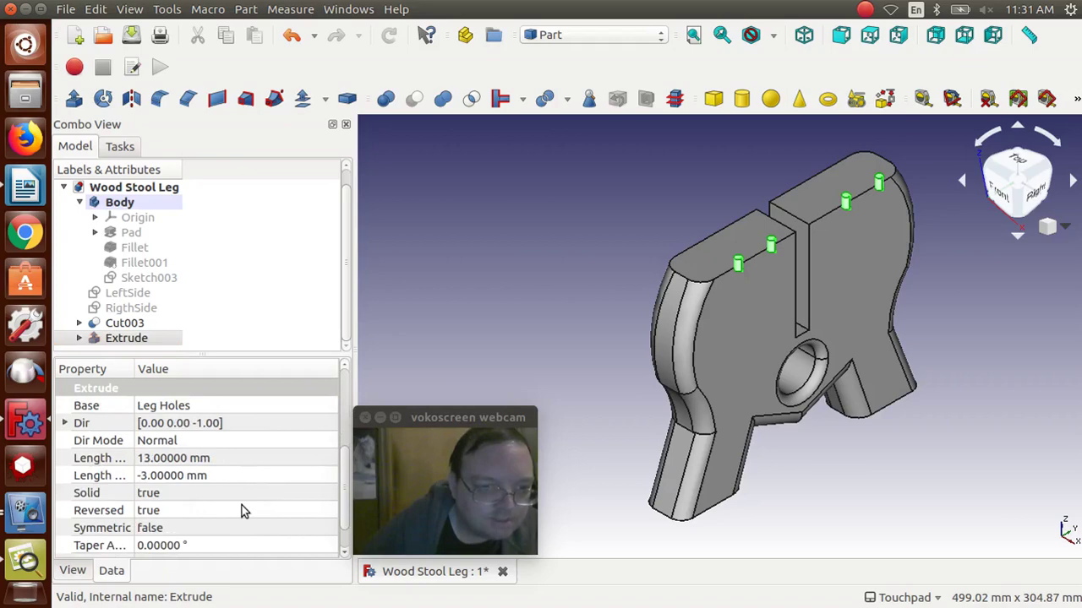
left_click(242, 510)
left_click(267, 510)
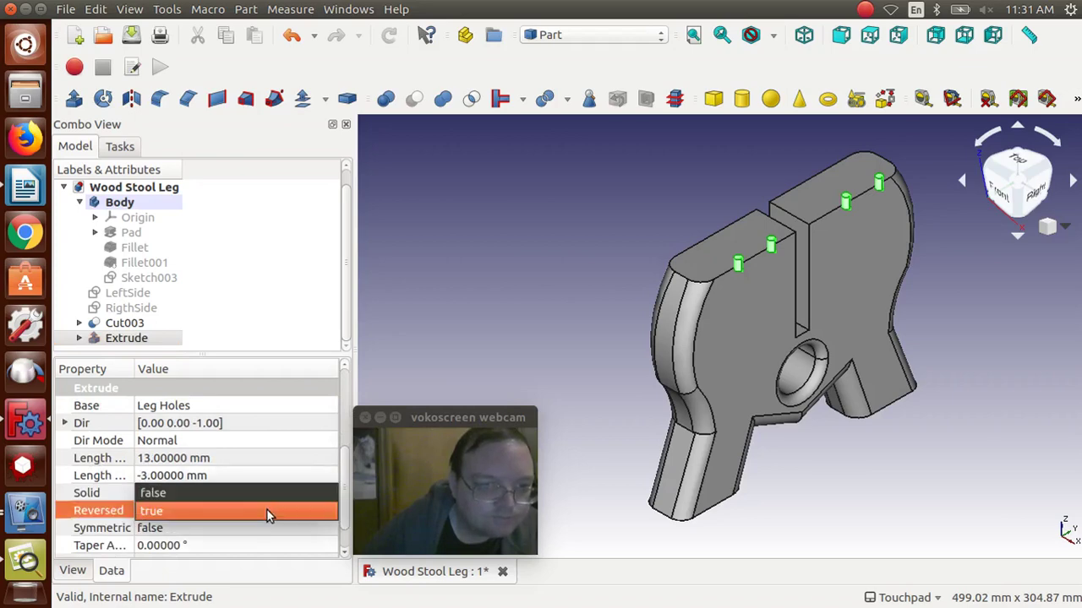
left_click(263, 494)
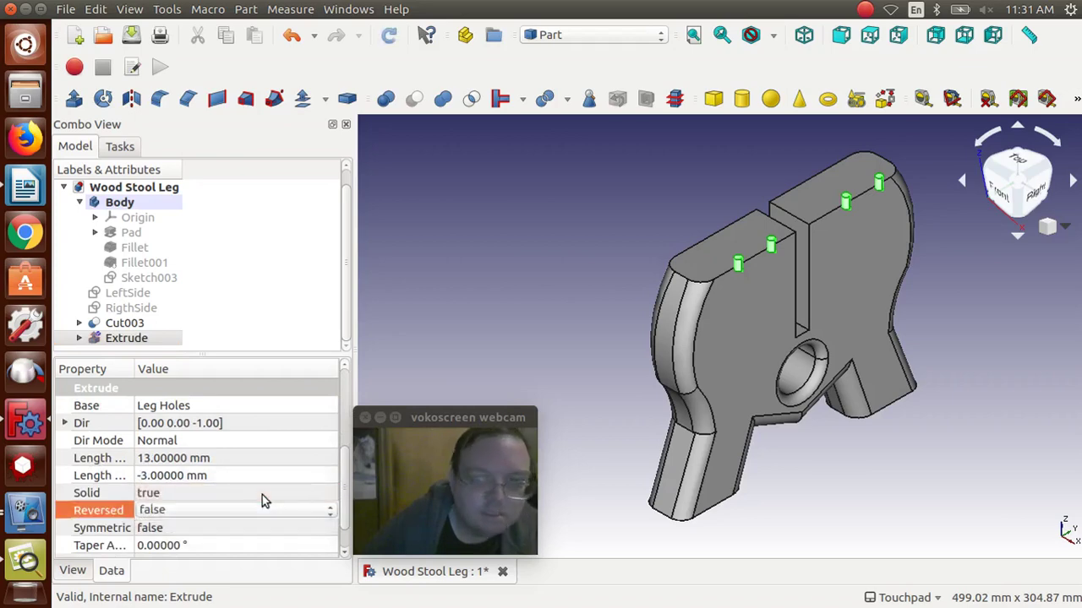
left_click(406, 368)
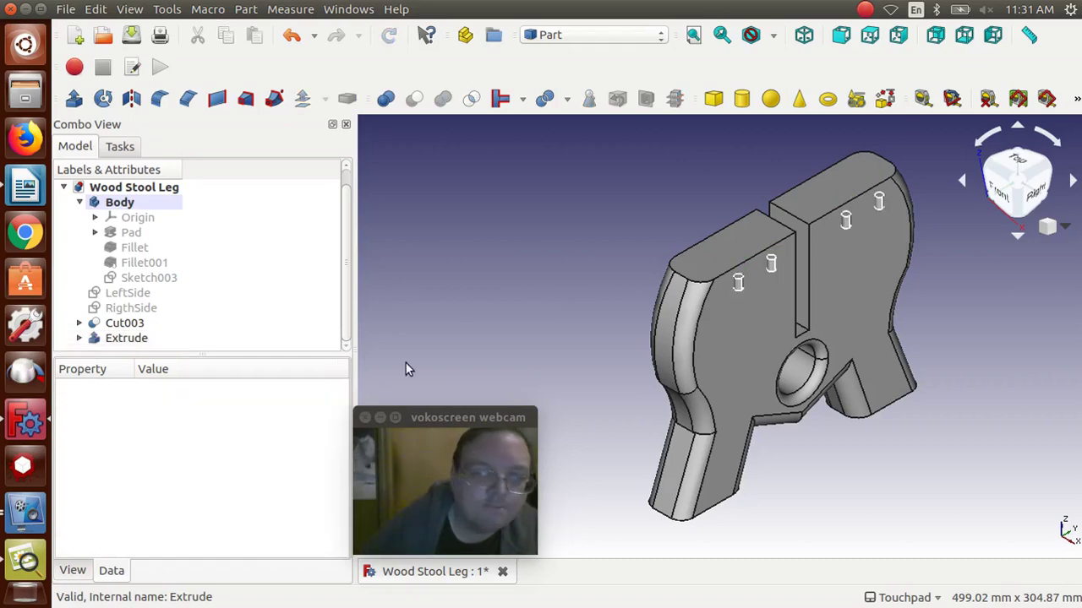
Minimize the open windows, launch the desktop Calculator and compute 38.1÷2.
left_click(127, 339)
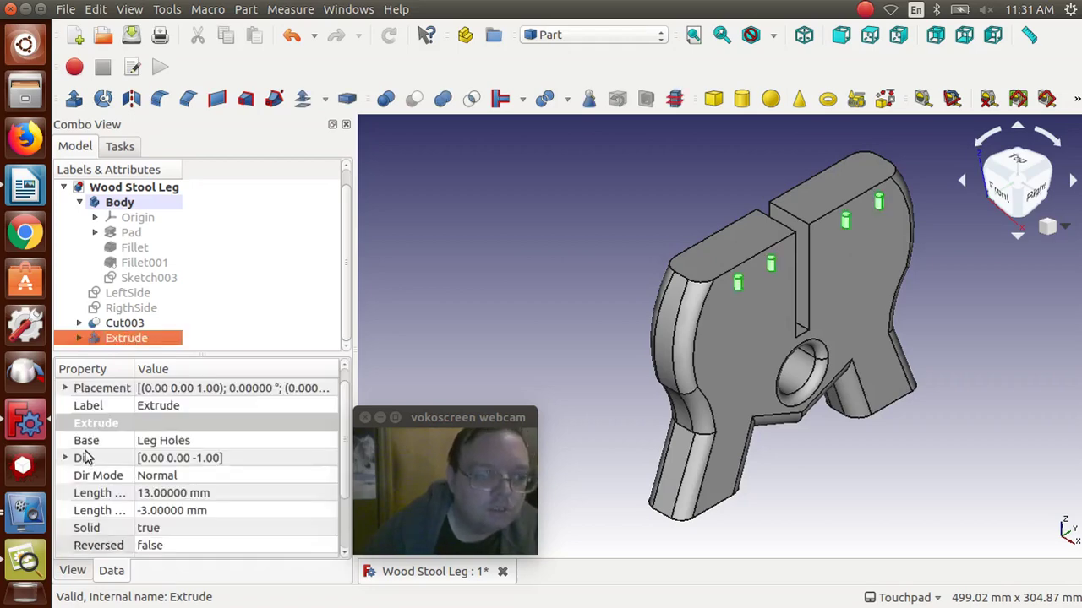
left_click(31, 9)
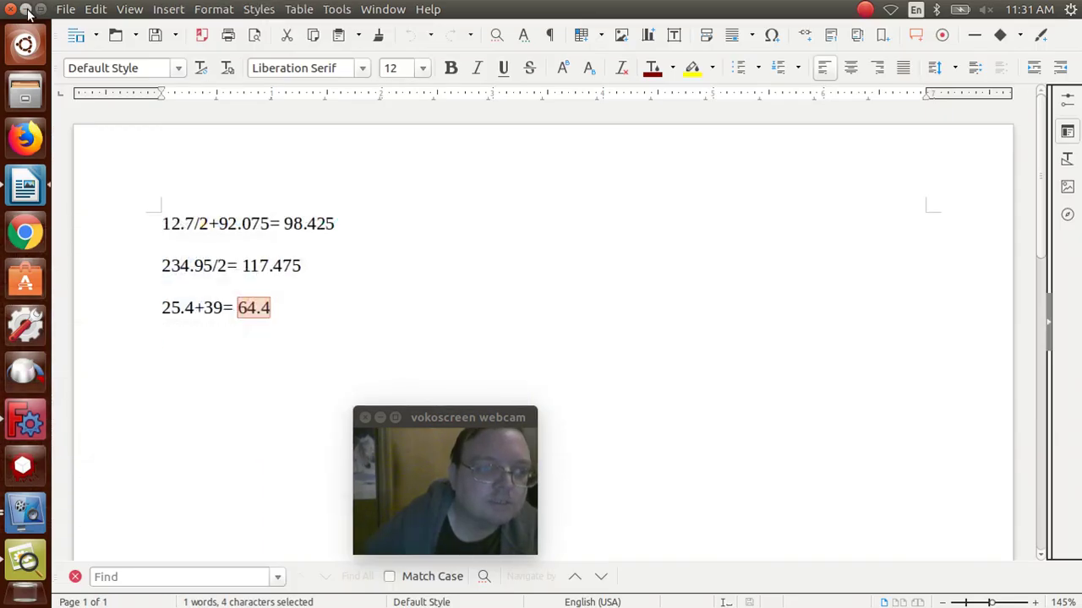
left_click(28, 10)
left_click(27, 9)
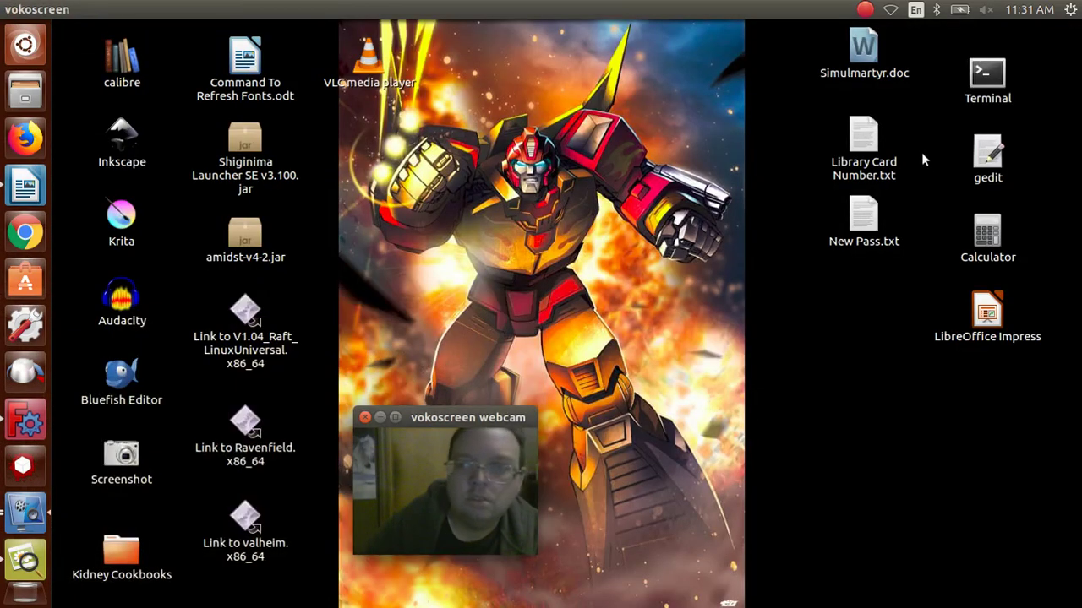
double_click(988, 245)
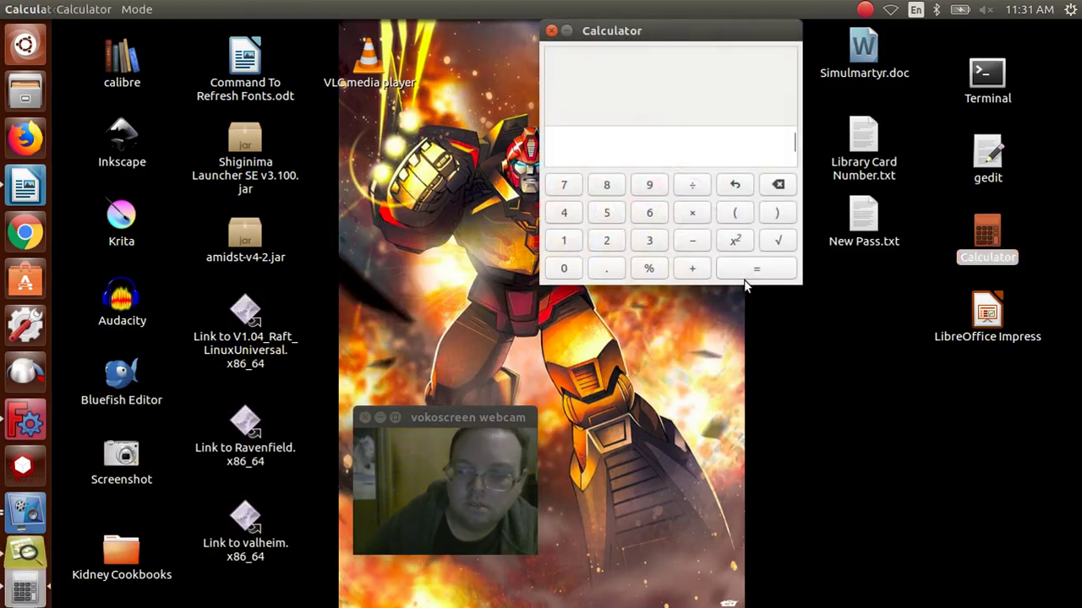
type("38.")
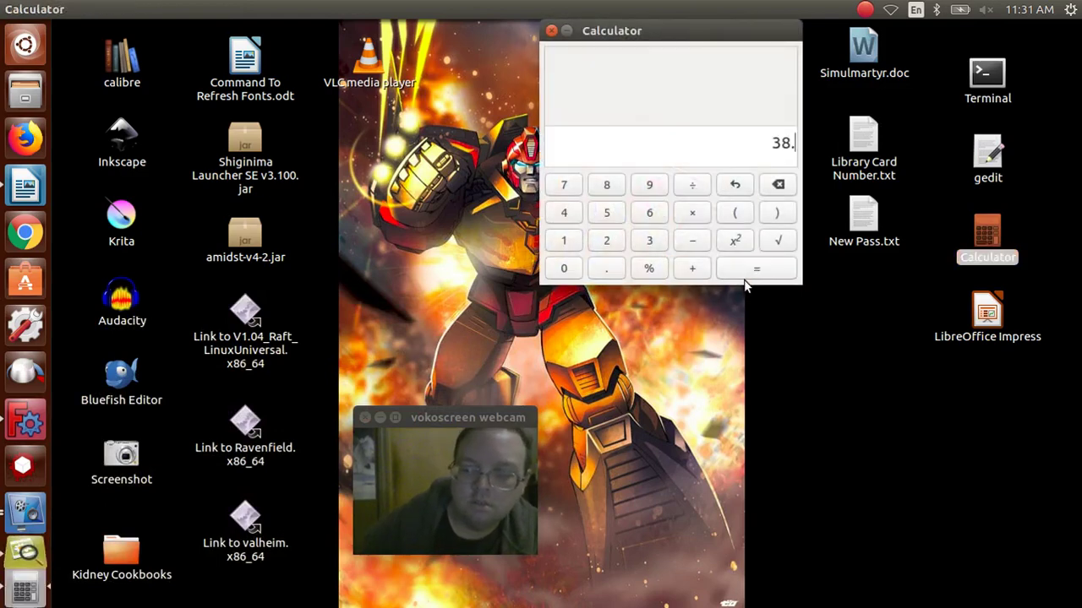
type("/2")
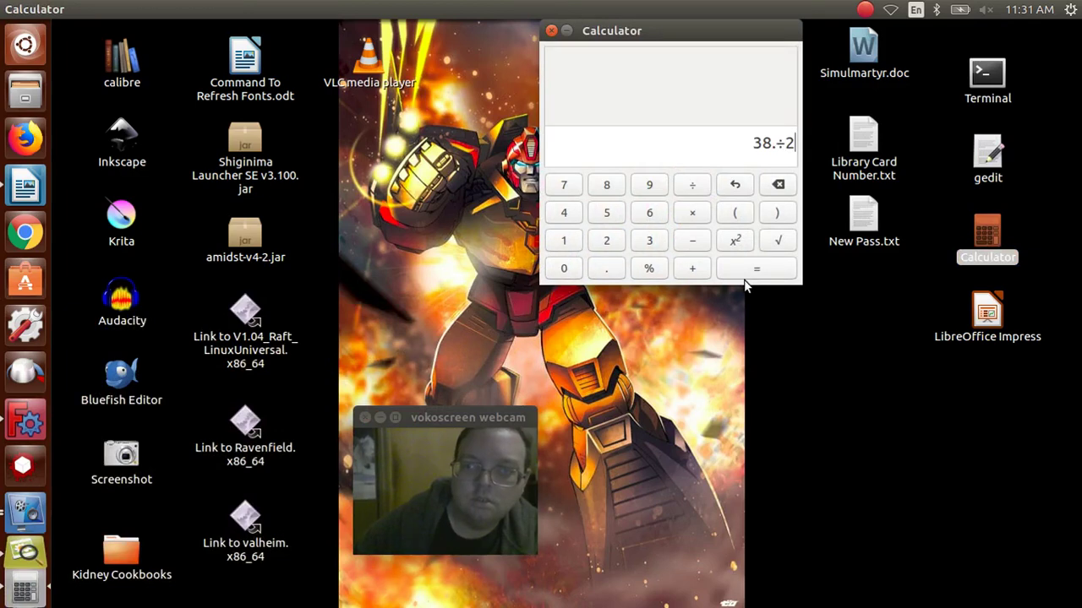
key("BackSpace")
key("BackSpace")
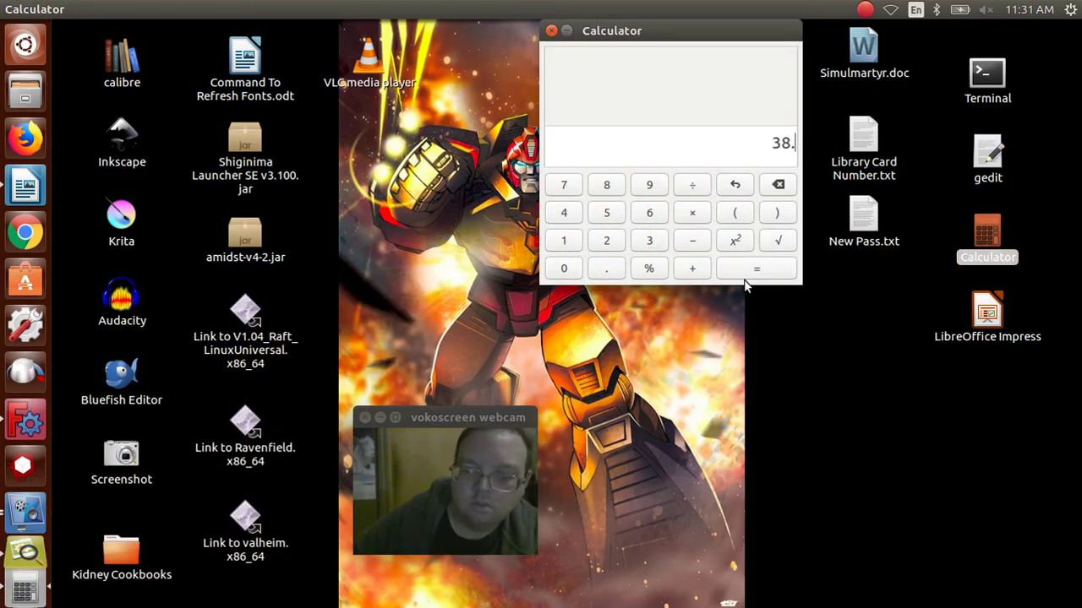
type("1")
type("/")
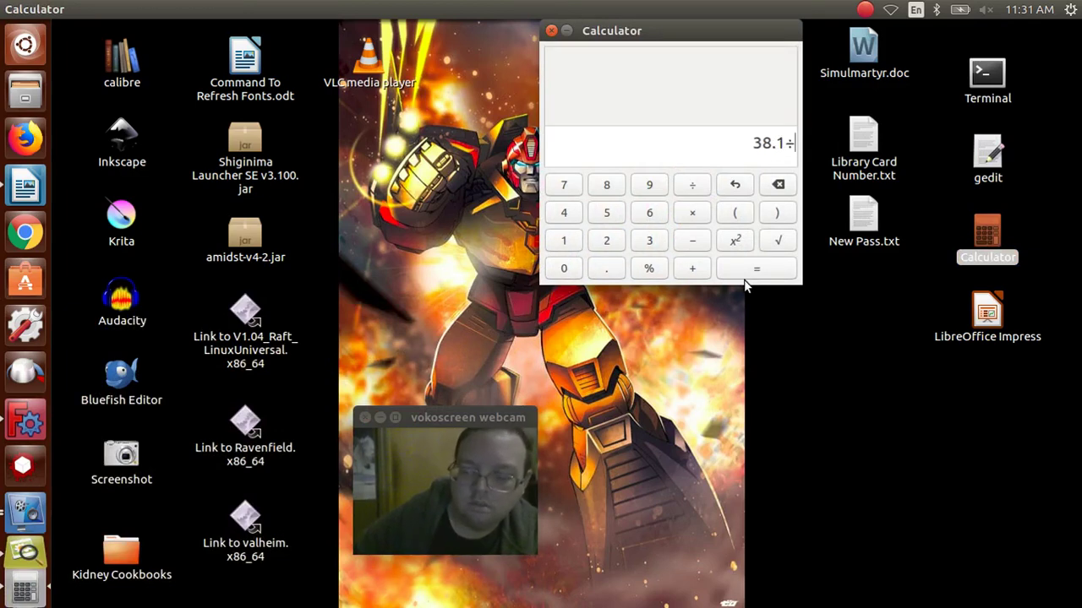
type("2")
key("Return")
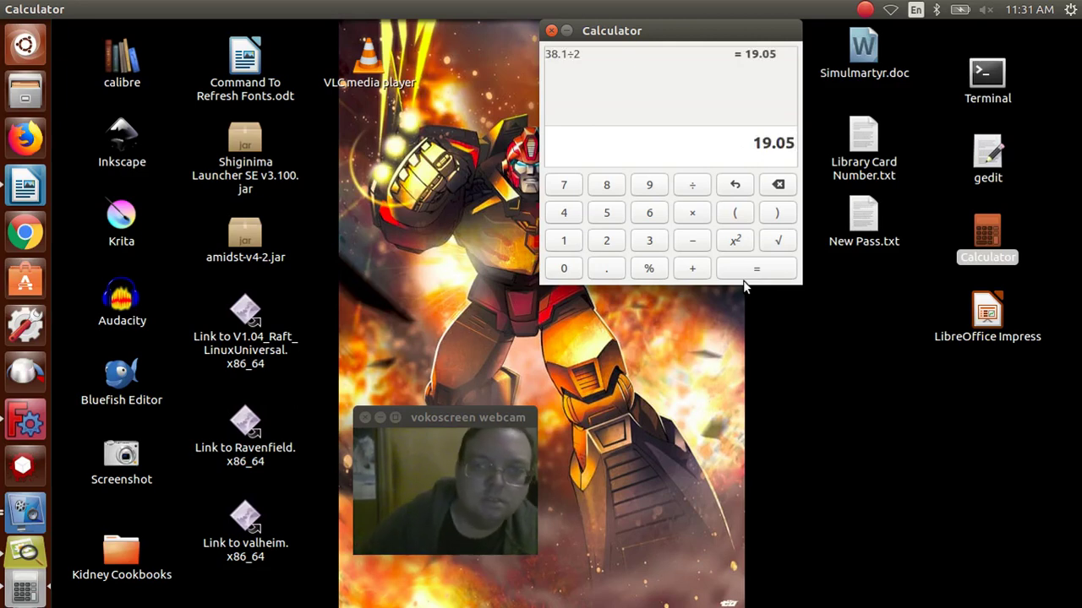
Switch back to FreeCAD and set the X position of the Leg Holes extrusion's placement to -19.05 mm.
left_click(25, 423)
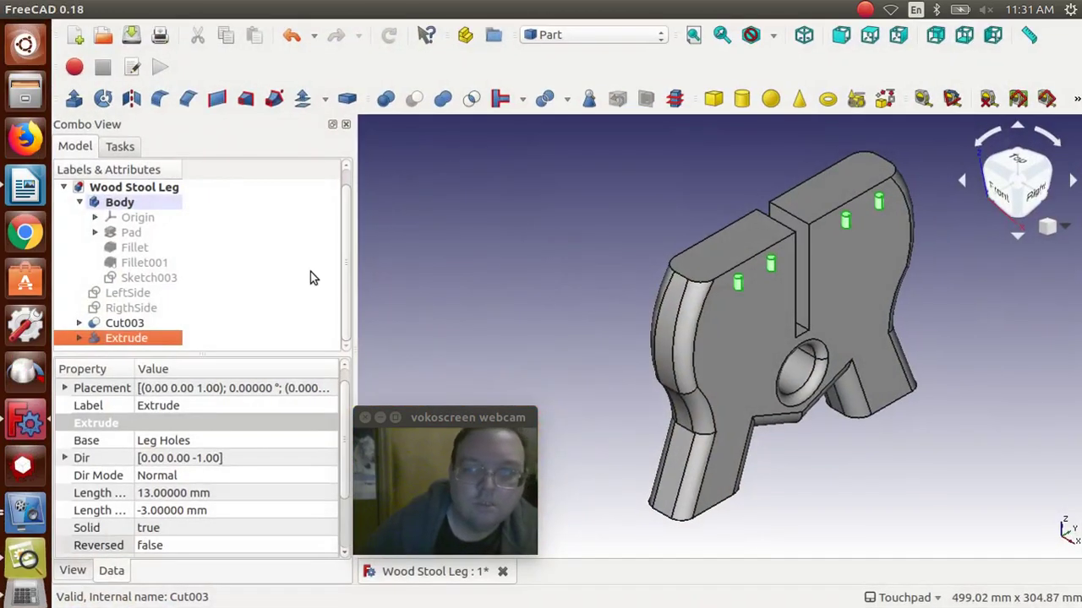
left_click(65, 388)
left_click(81, 440)
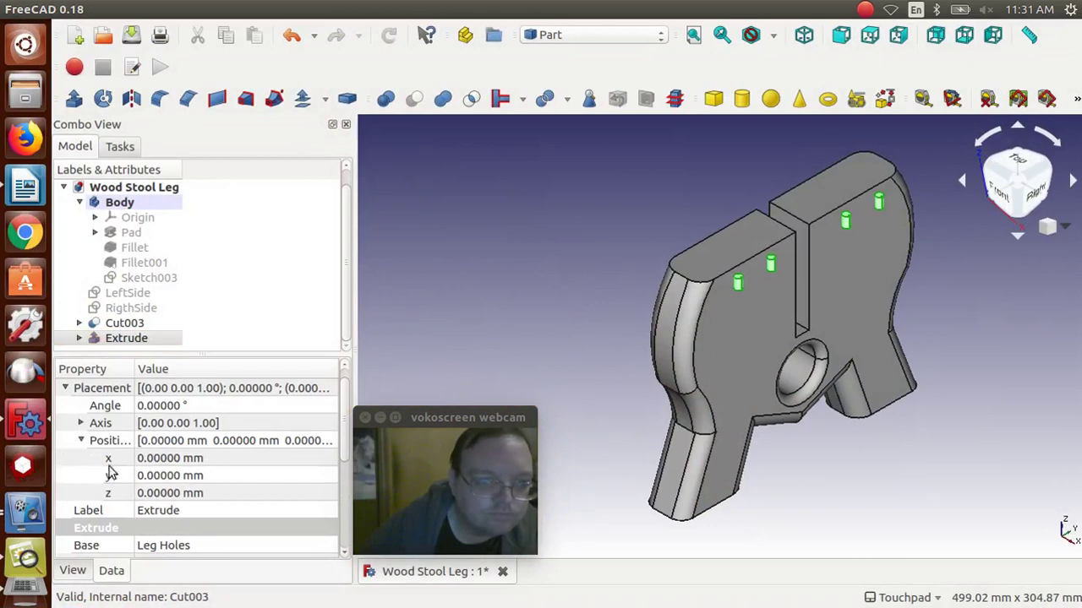
left_click(207, 458)
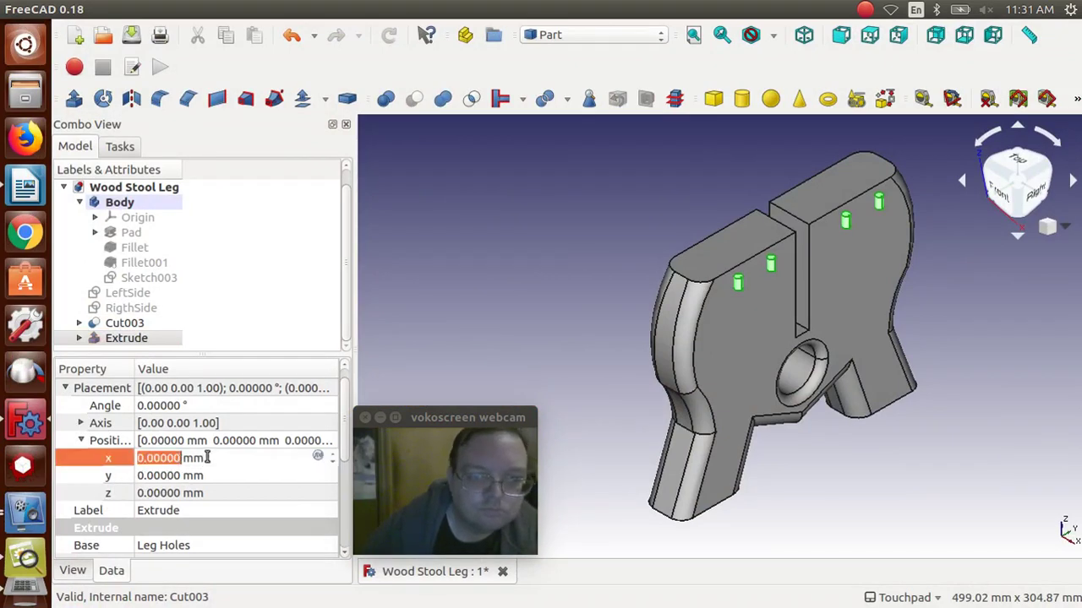
left_click(205, 458)
triple_click(187, 458)
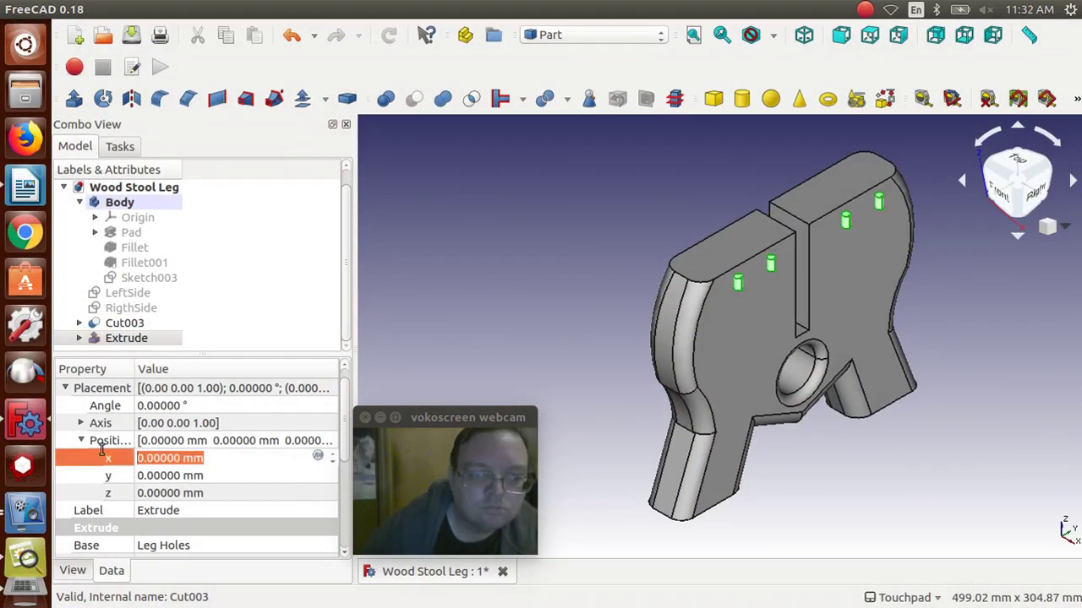
type("-")
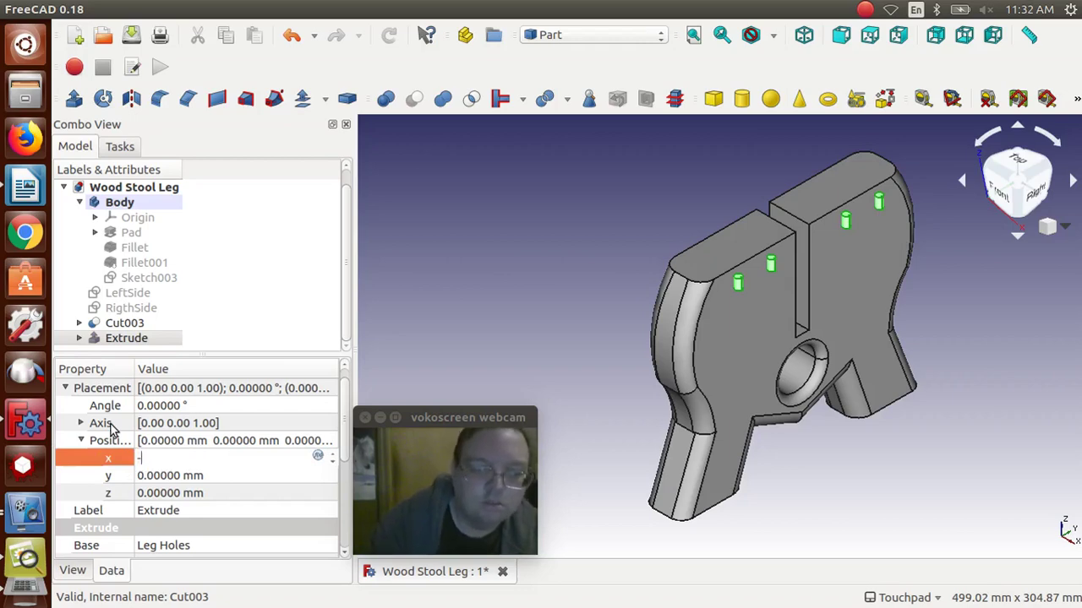
type("19.05")
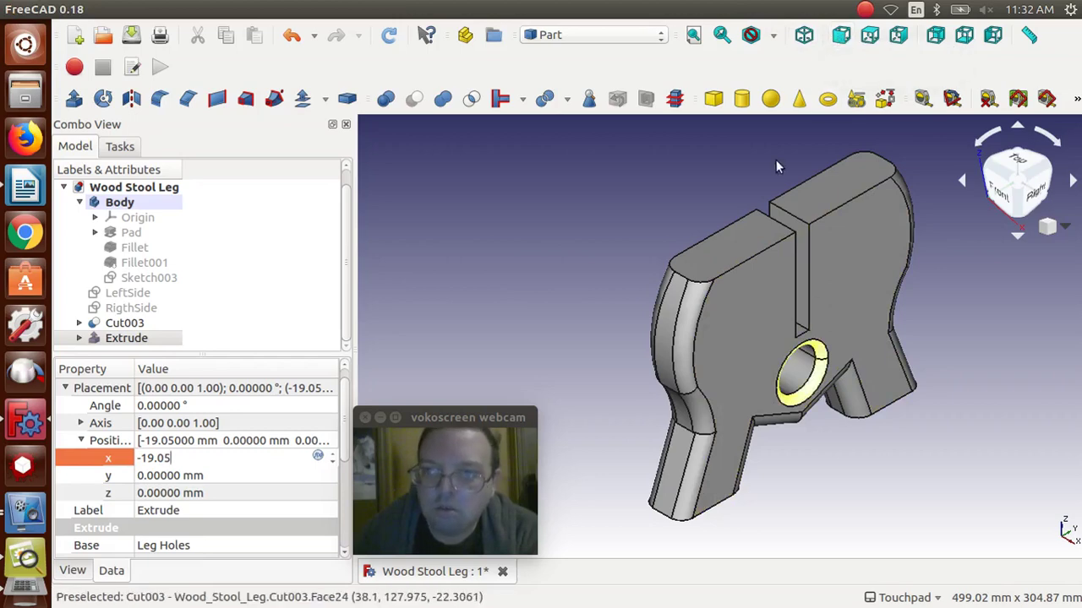
left_click(693, 37)
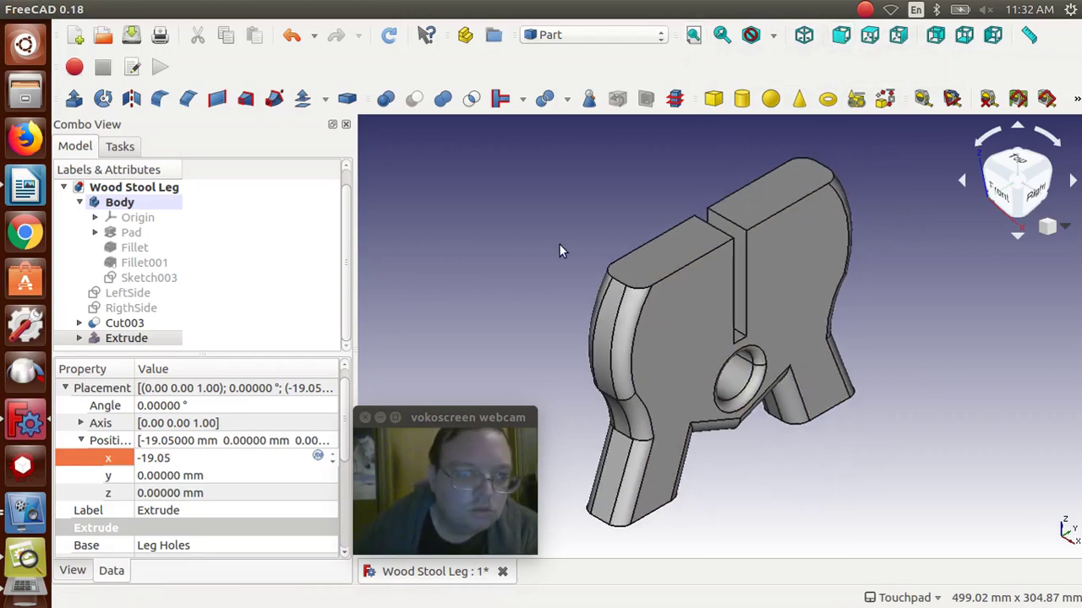
Examine the Leg Holes extrusion's X and Y placement values and its position relative to the leg.
left_click(263, 477)
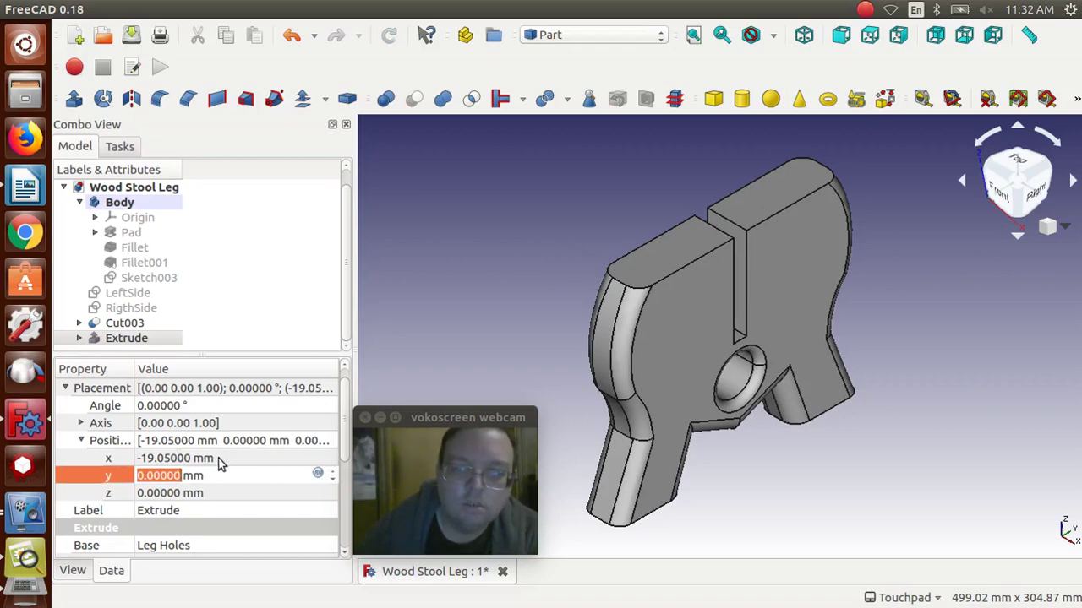
left_click(220, 458)
left_click(219, 458)
triple_click(220, 458)
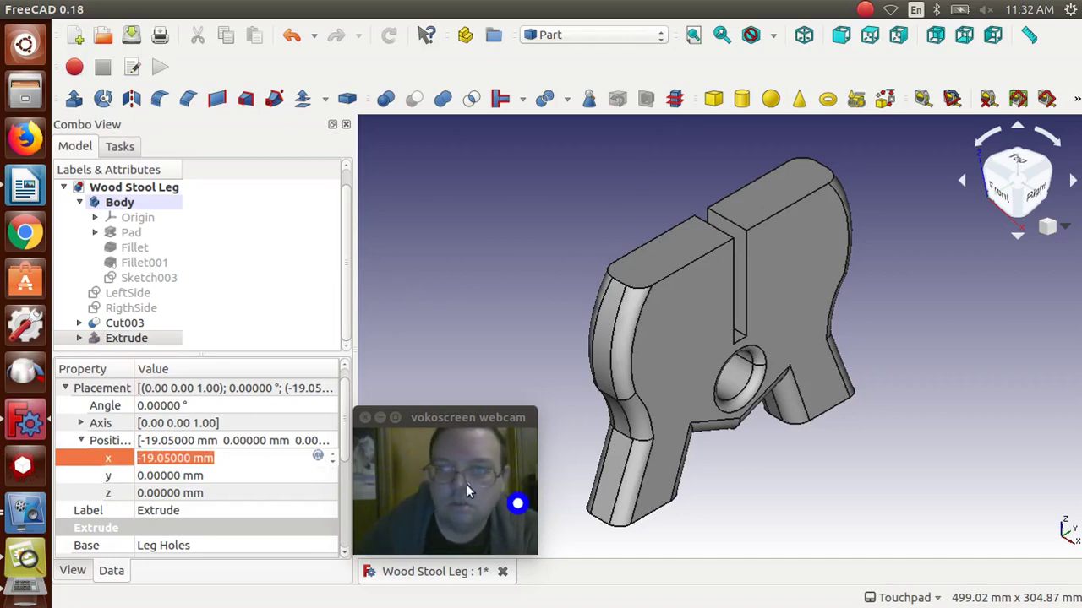
scroll(488, 270, "down", 5)
scroll(487, 270, "up", 3)
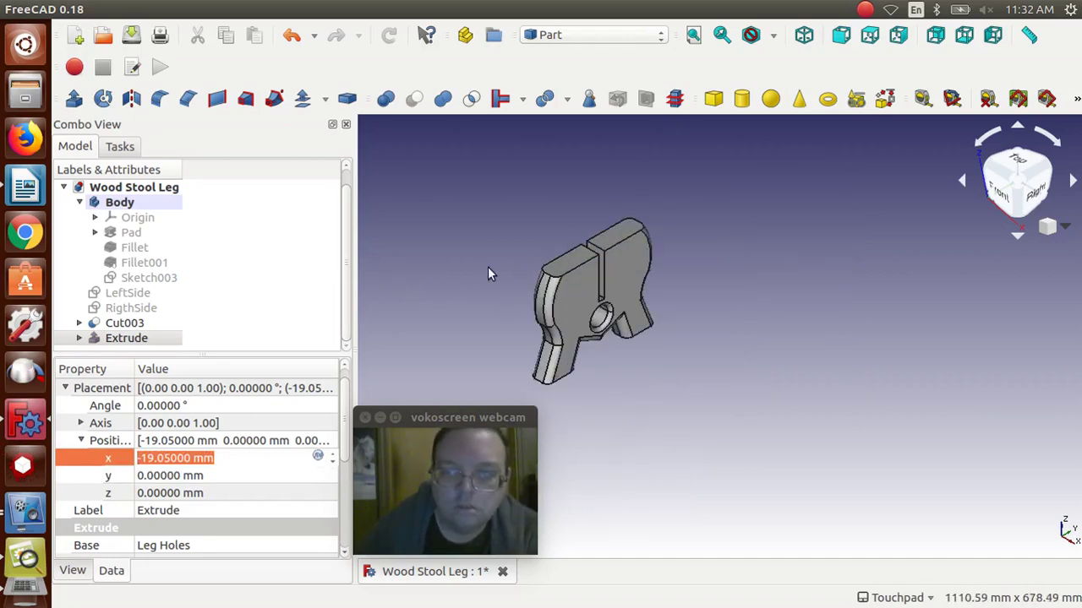
scroll(488, 272, "up", 5)
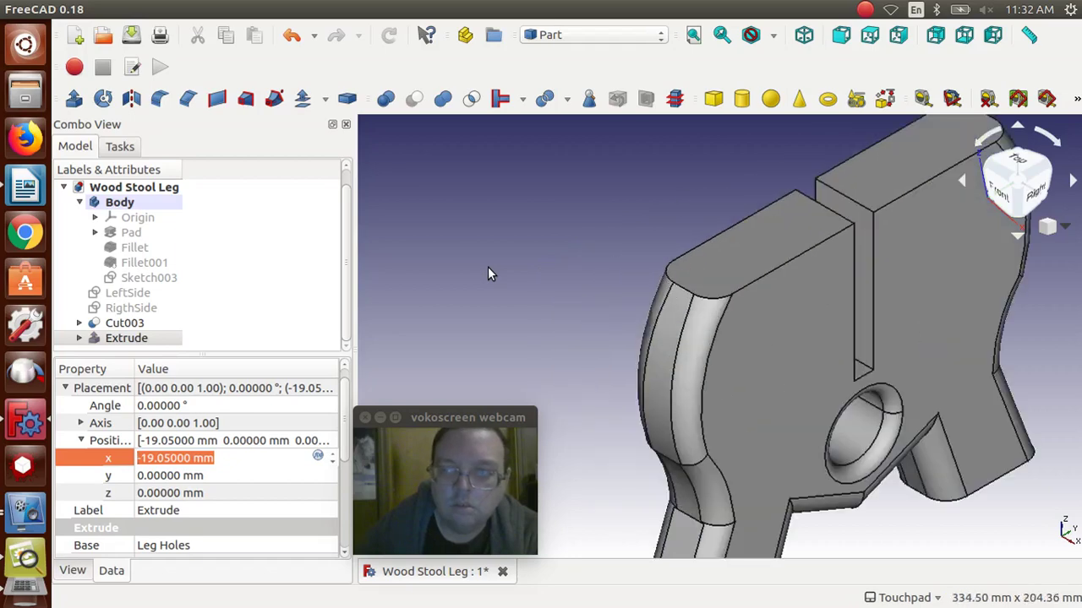
scroll(488, 272, "down", 2)
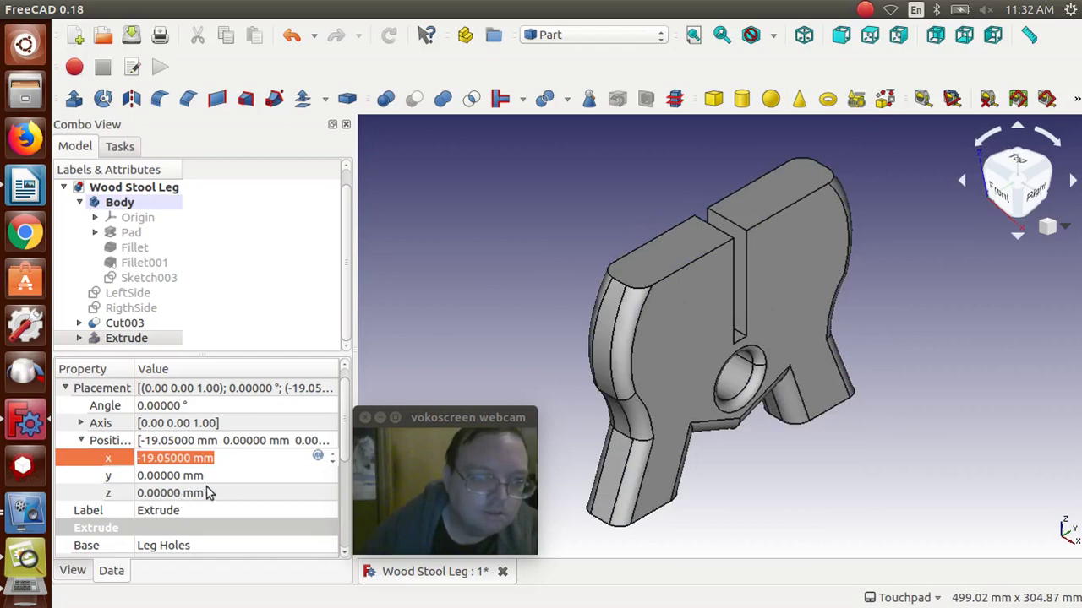
left_click(119, 339)
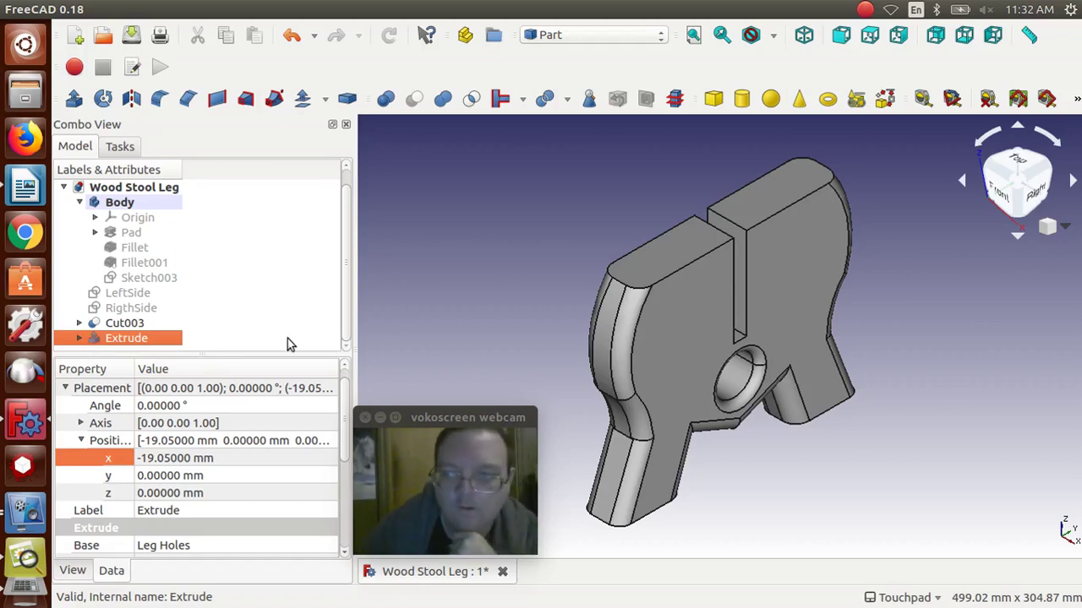
left_click(225, 476)
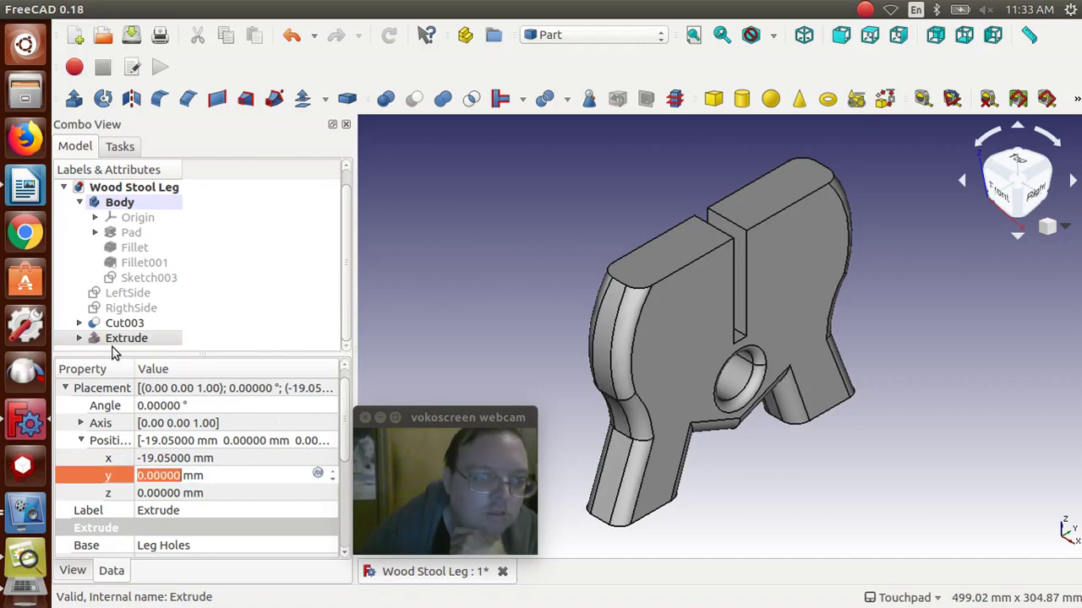
left_click(439, 332)
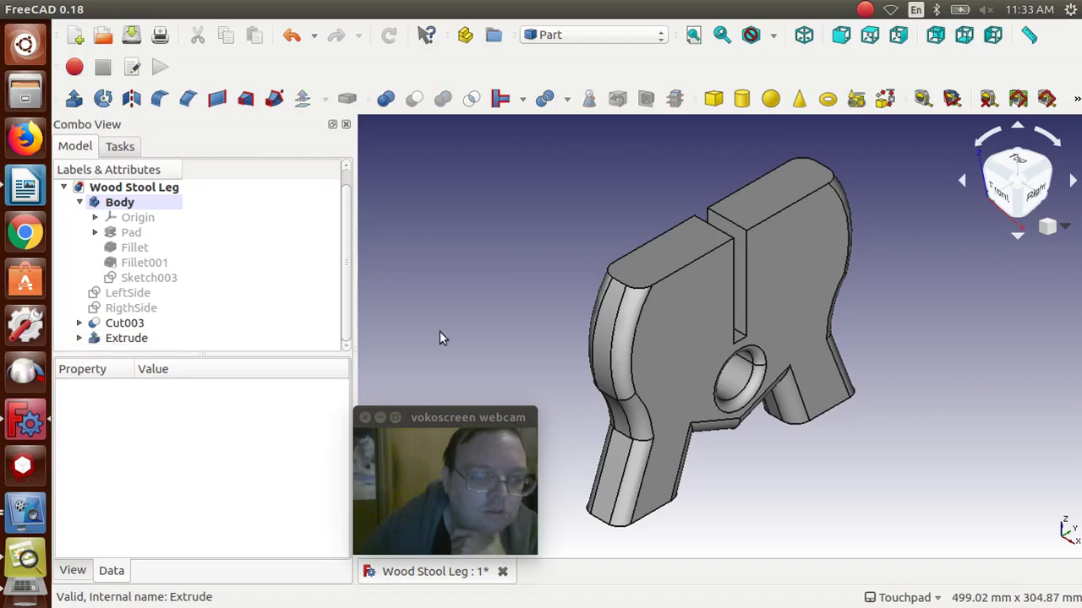
left_click(102, 340)
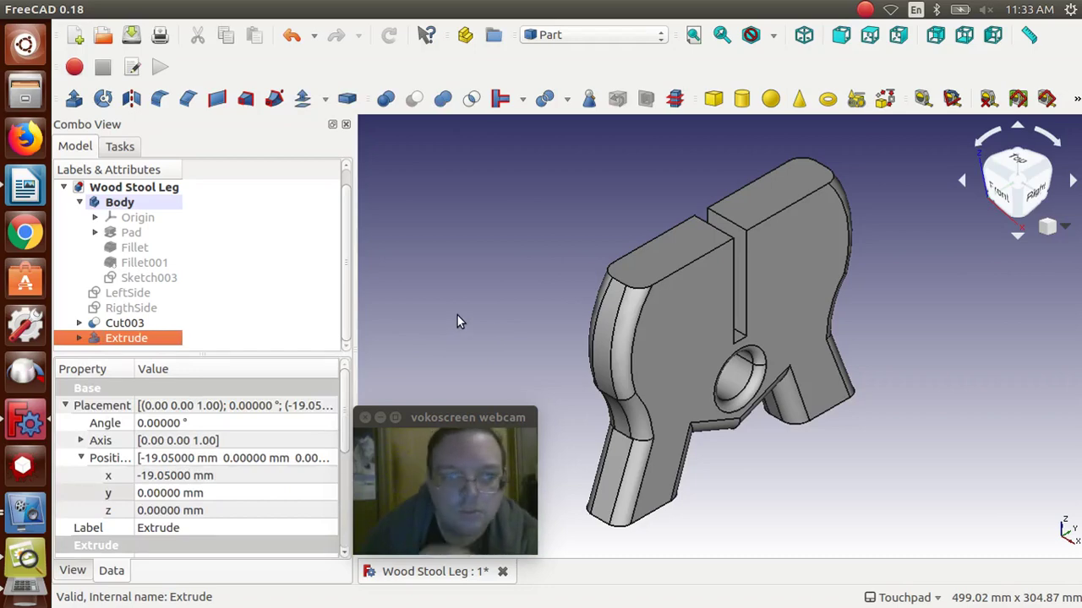
Toggle the visibility of Cut003 repeatedly to examine where the extruded pegs sit inside the leg.
left_click(93, 325)
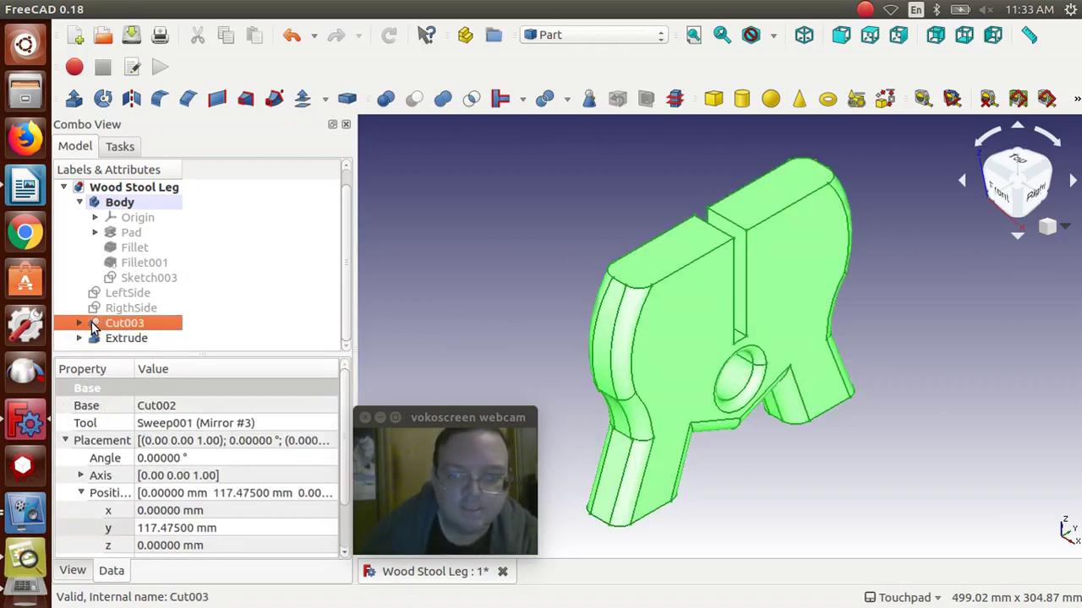
key("space")
key("space")
key("space")
key("space")
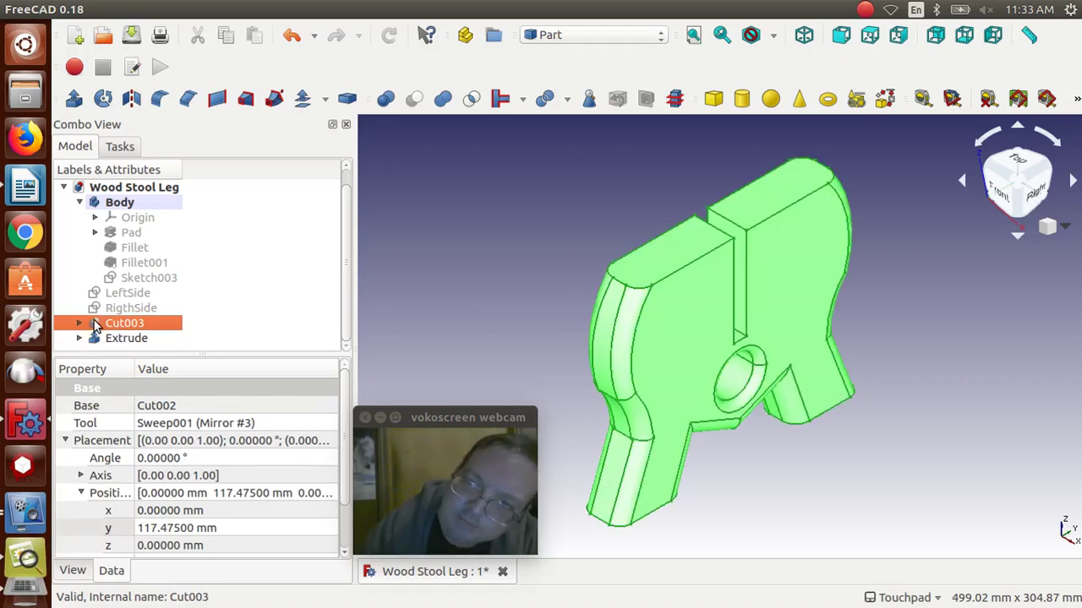
key("space")
key("space")
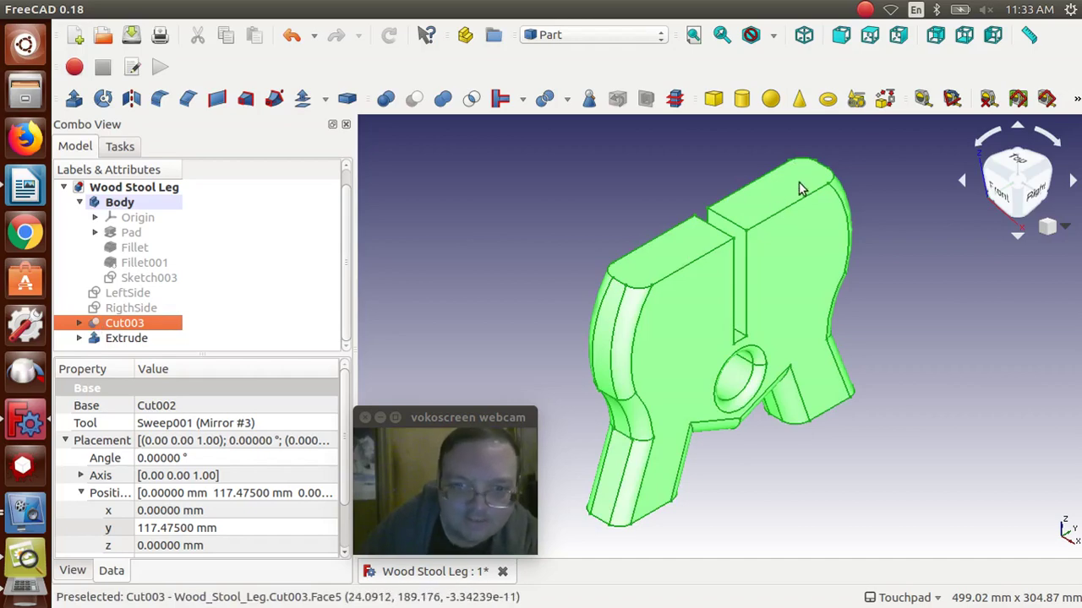
key("space")
key("space")
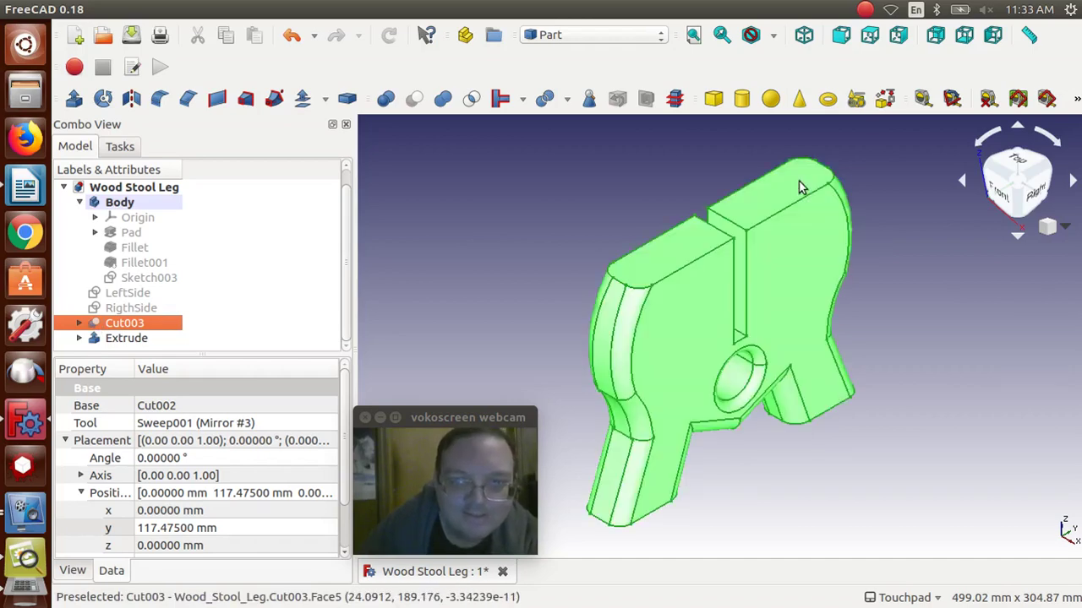
Try to cut the Leg Holes extrusion out of Cut003 with a Boolean cut.
key("space")
key("space")
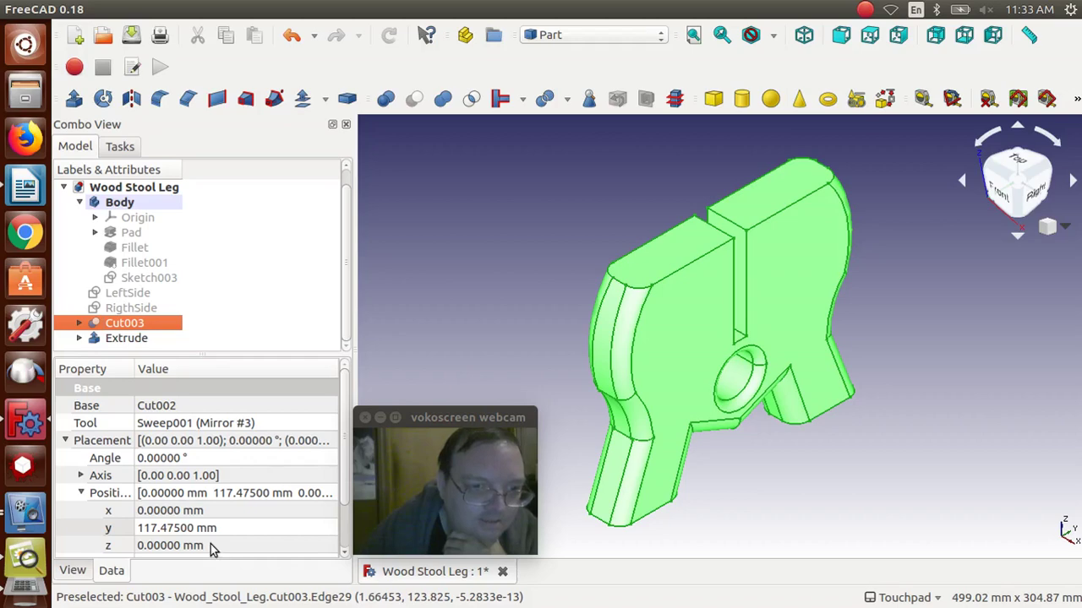
left_click(418, 284)
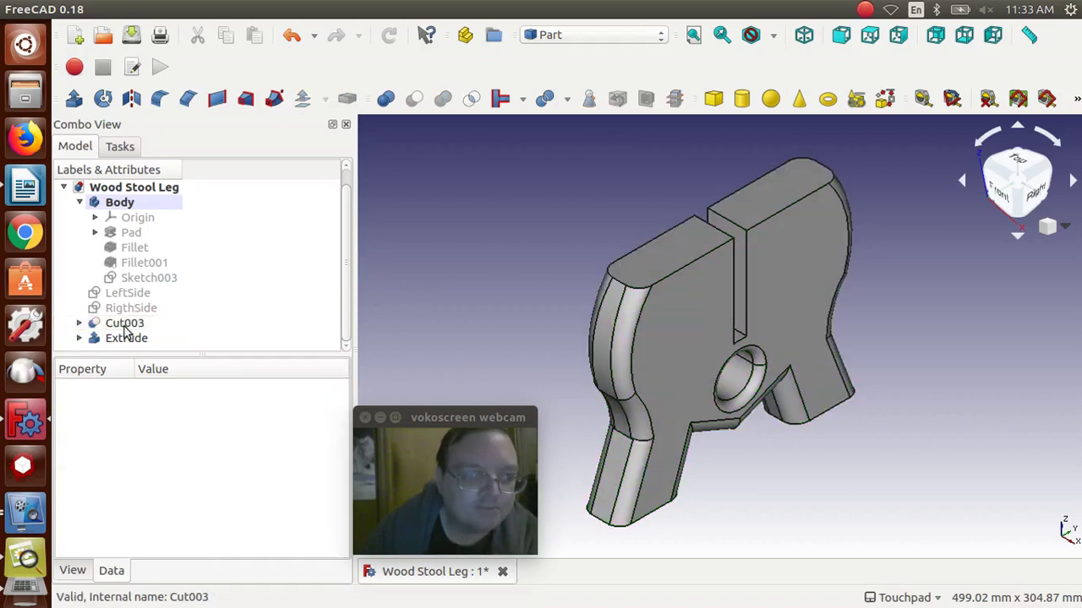
left_click(124, 323)
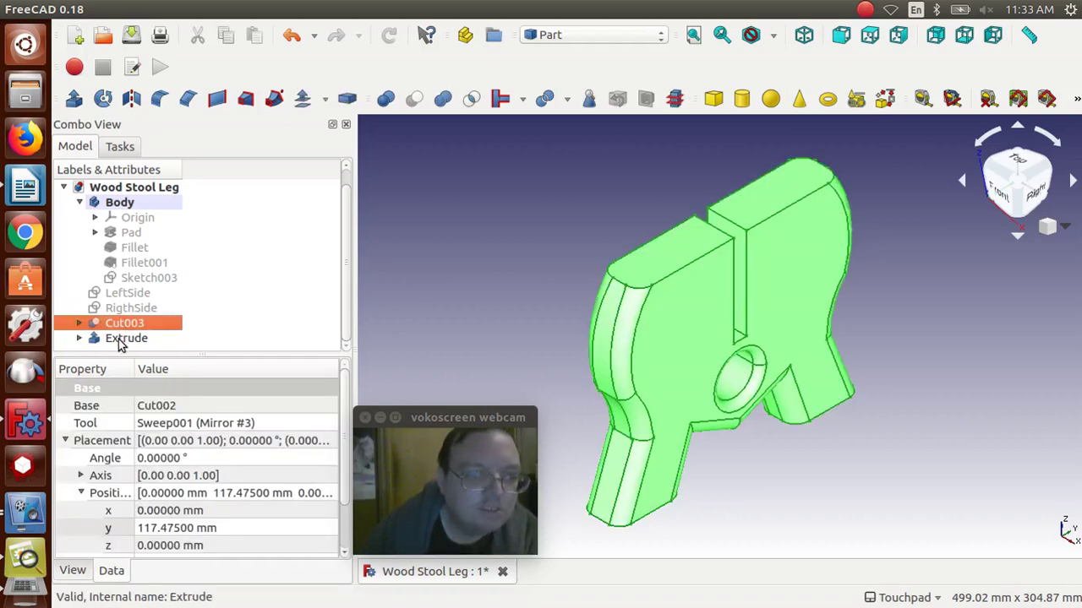
left_click(126, 338, "ctrl")
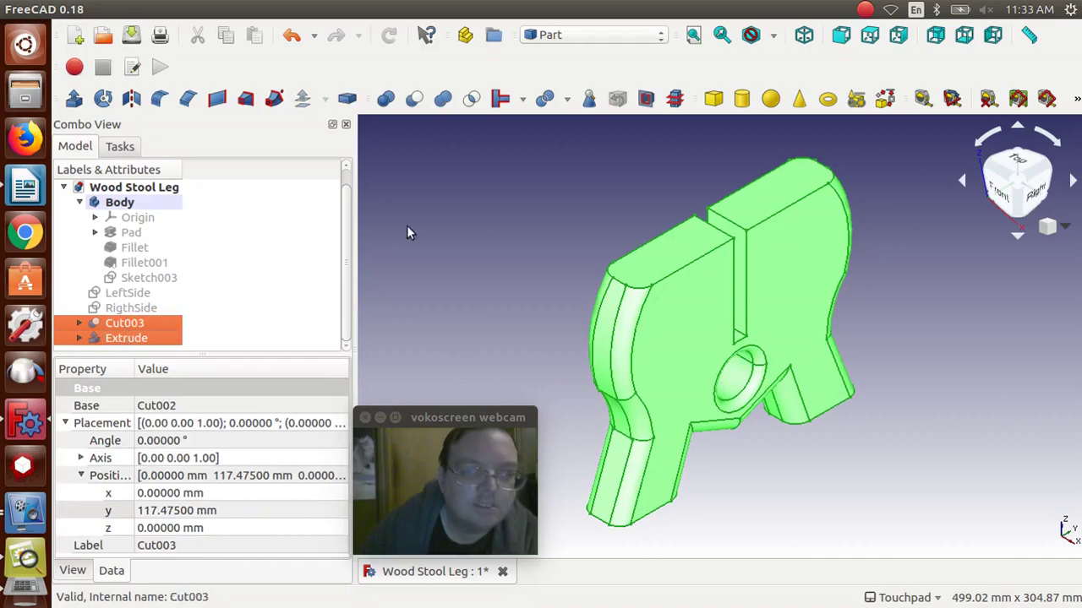
left_click(415, 101)
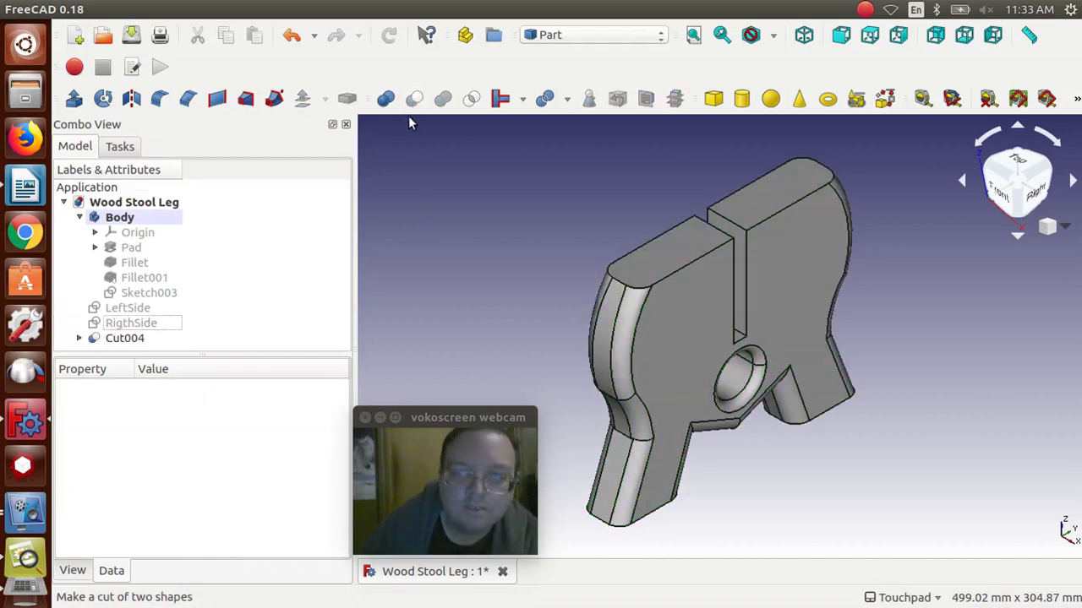
Toggle the visibility of Cut004 to check for peg holes and delete that cut.
left_click(120, 338)
key("space")
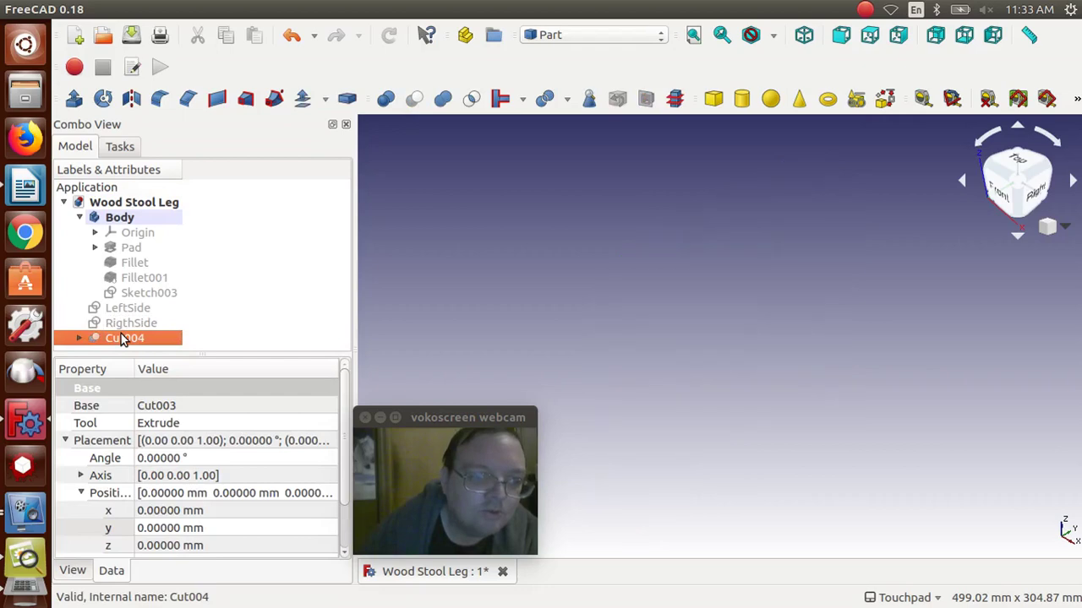
key("space")
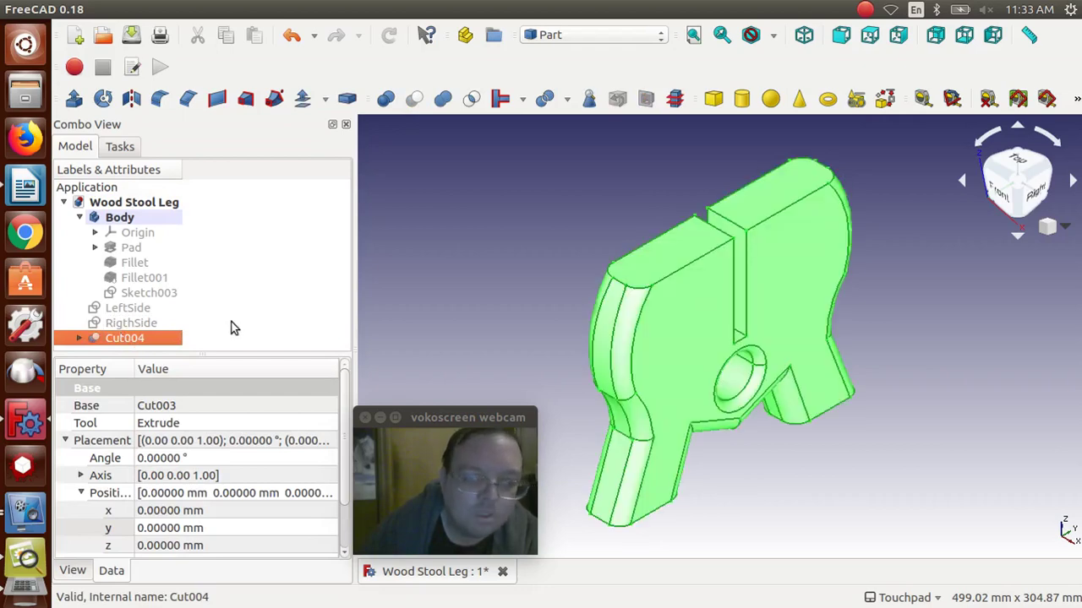
key("Delete")
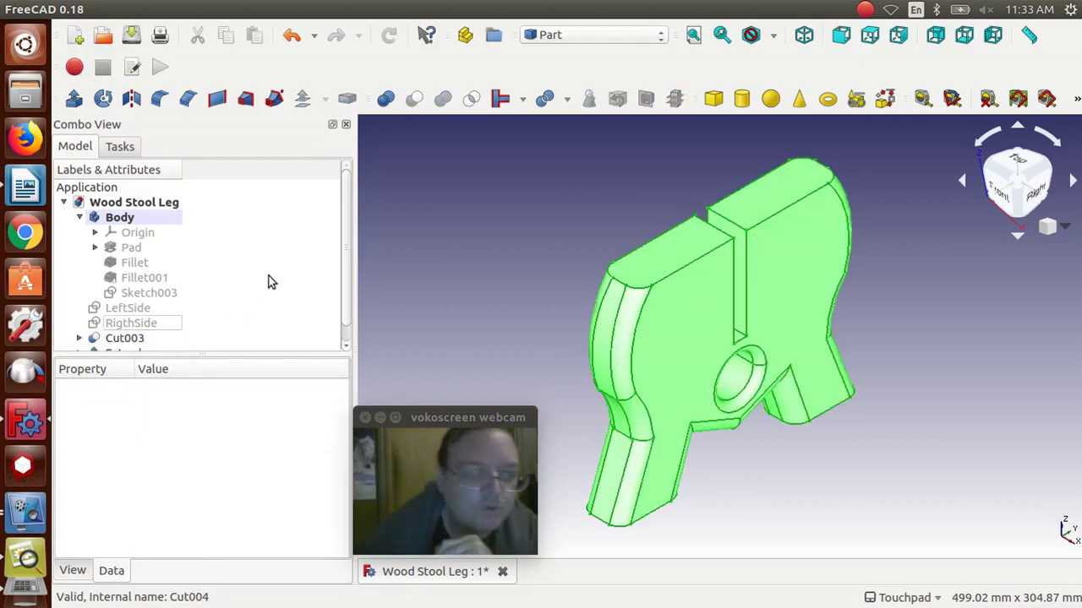
Set the Z position of the Leg Holes extrusion's placement to 3 mm.
left_click_drag(346, 258, 341, 299)
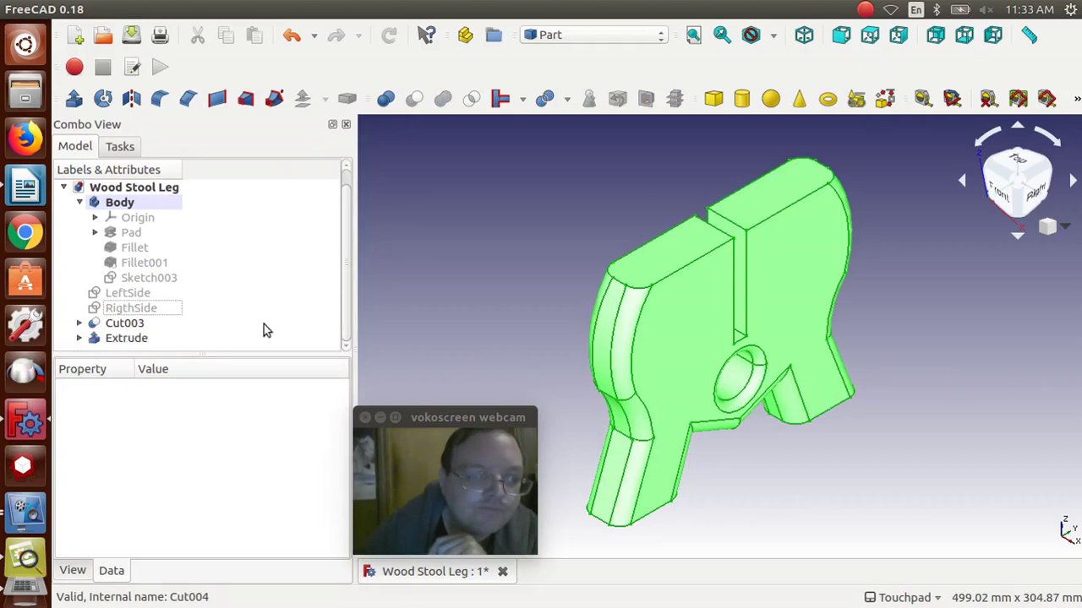
left_click(127, 339)
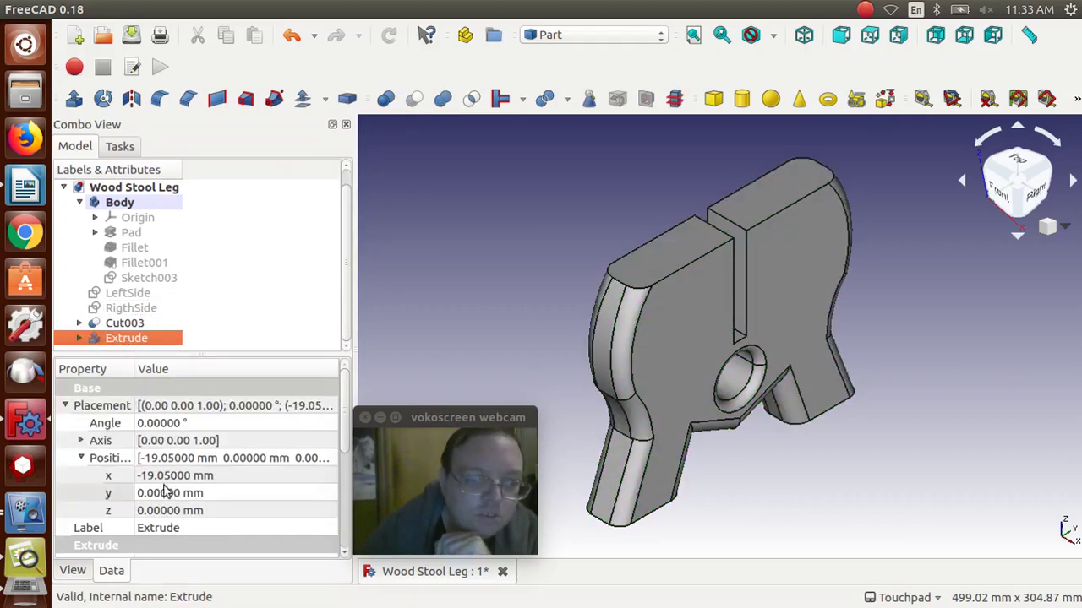
left_click(181, 510)
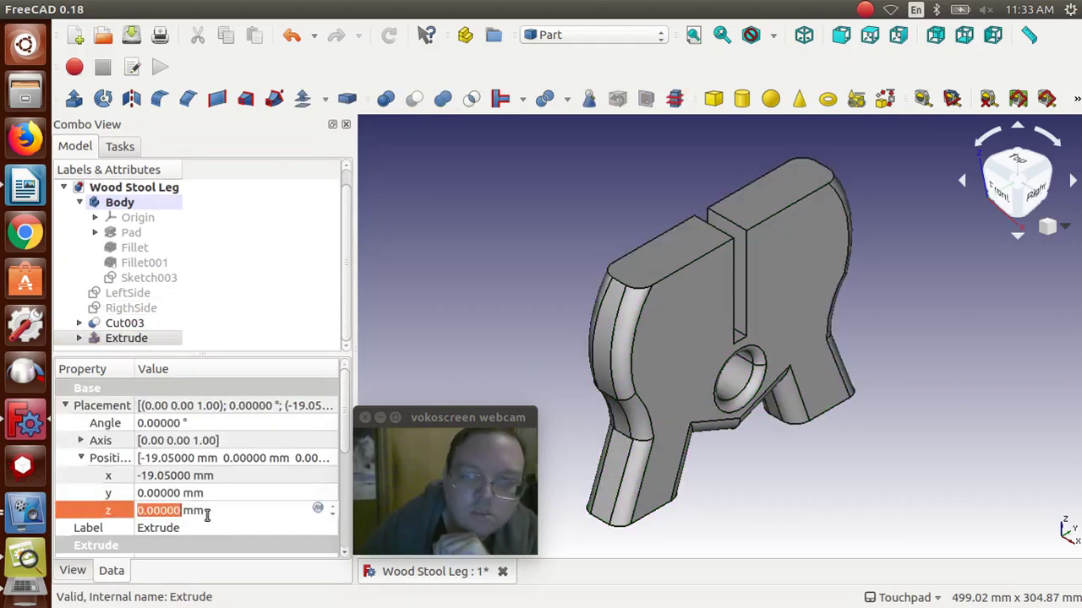
type("1")
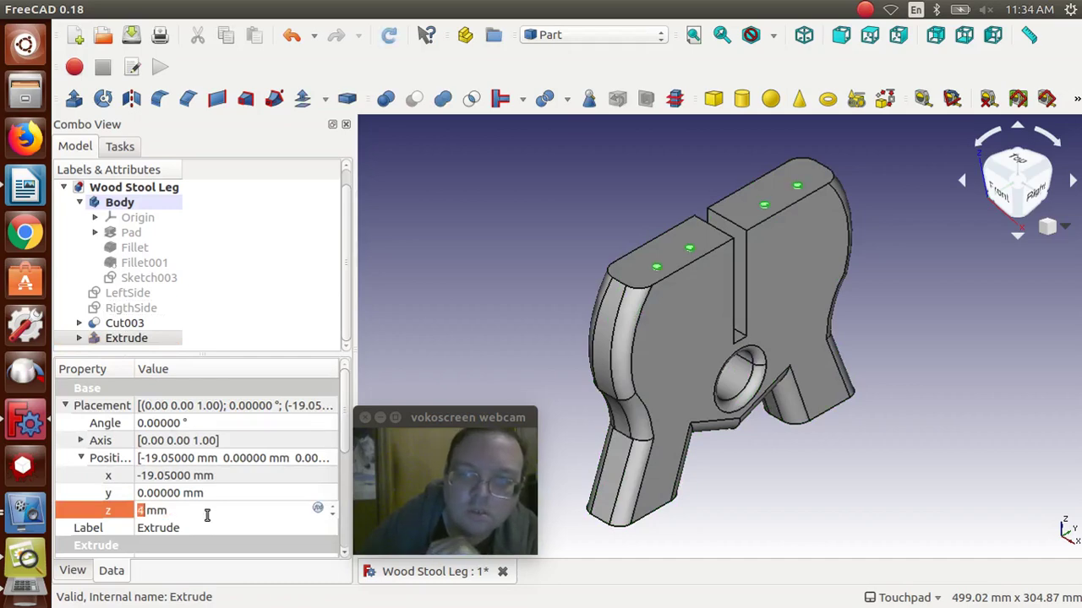
scroll(207, 515, "down", 1)
View the leg from the top and try an X position of -38.1 mm for the Leg Holes extrusion.
left_click(870, 35)
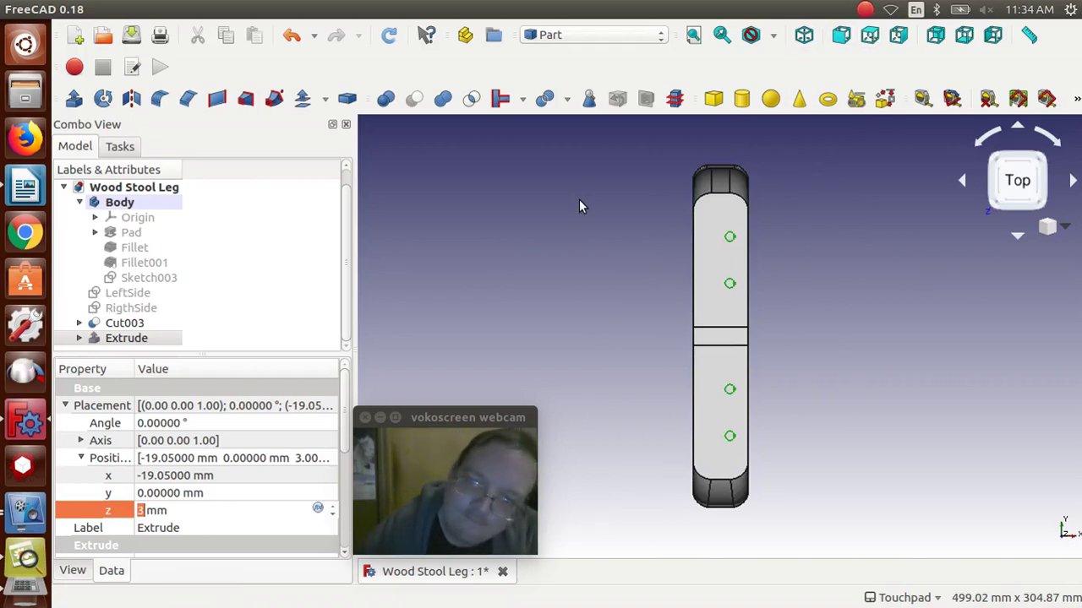
left_click(224, 475)
left_click(225, 475)
key("Return")
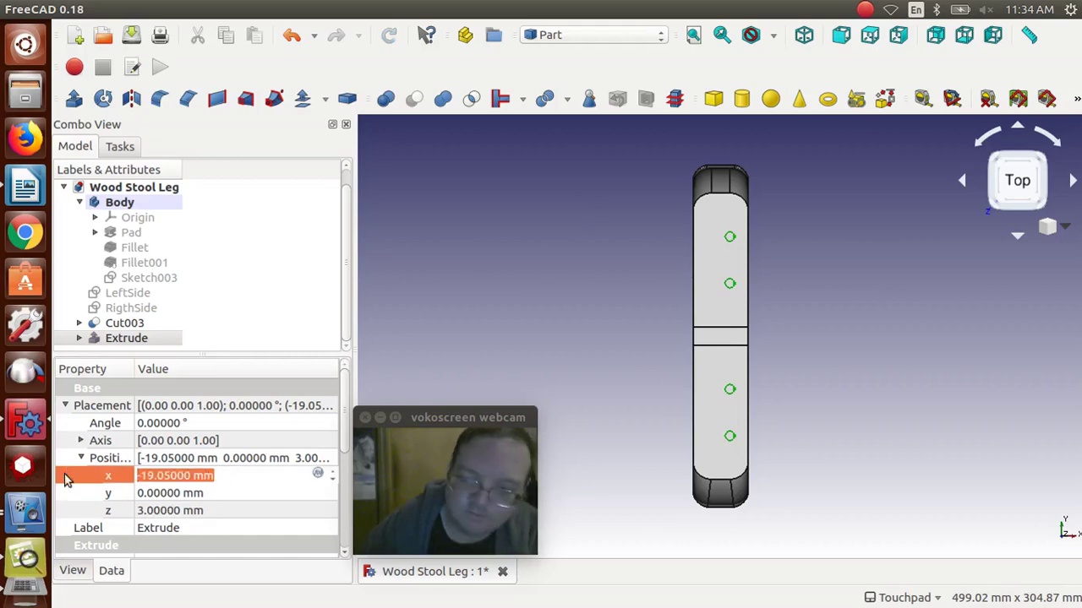
type("-38.1")
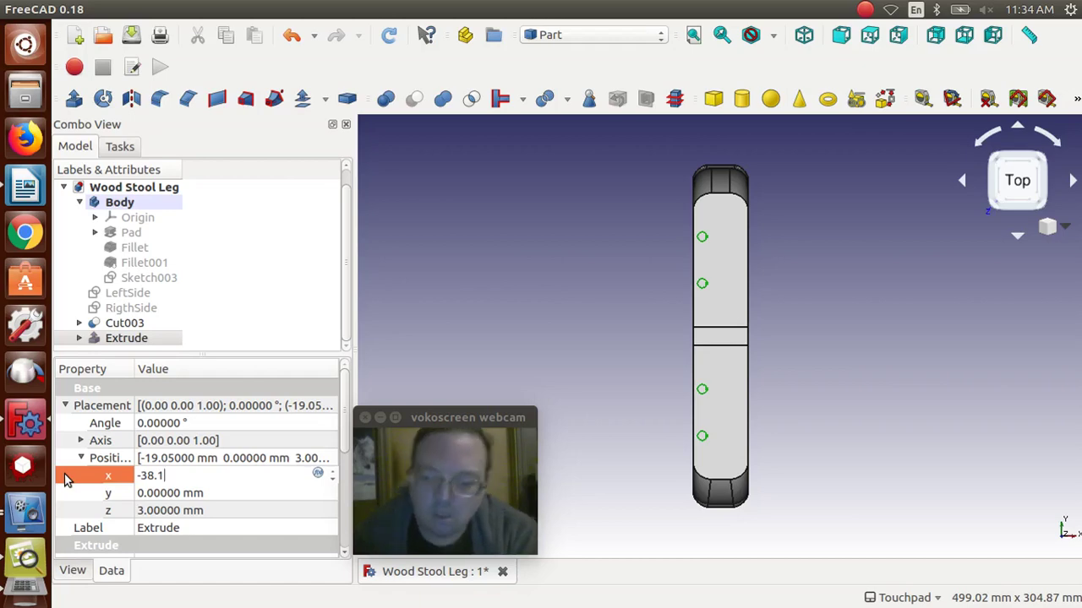
Set the X position of the Leg Holes extrusion's placement to -25.4 mm.
key("BackSpace")
key("BackSpace")
key("BackSpace")
key("BackSpace")
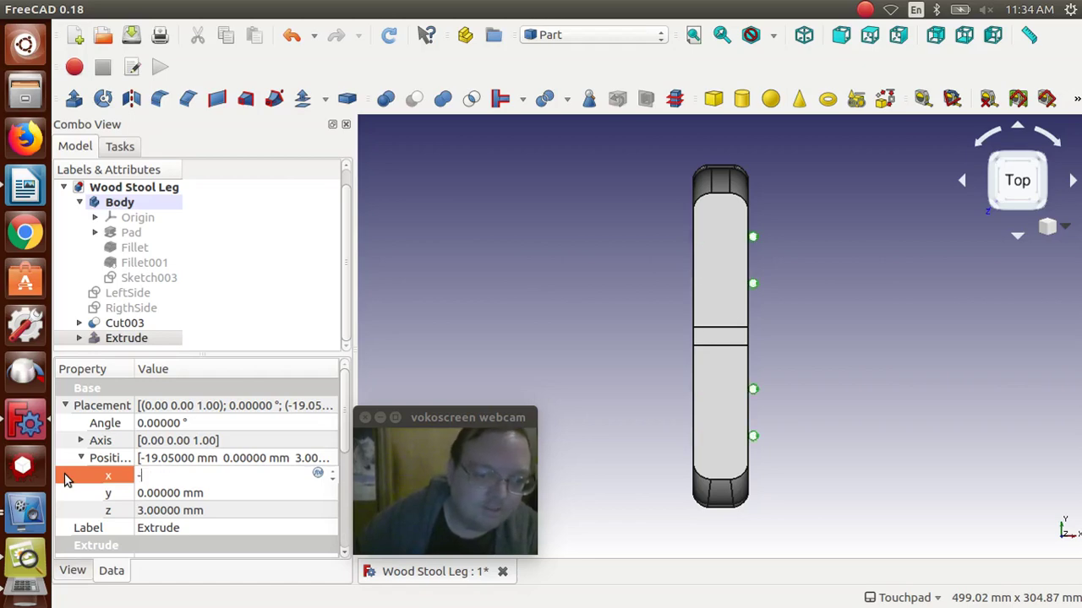
type("25.4")
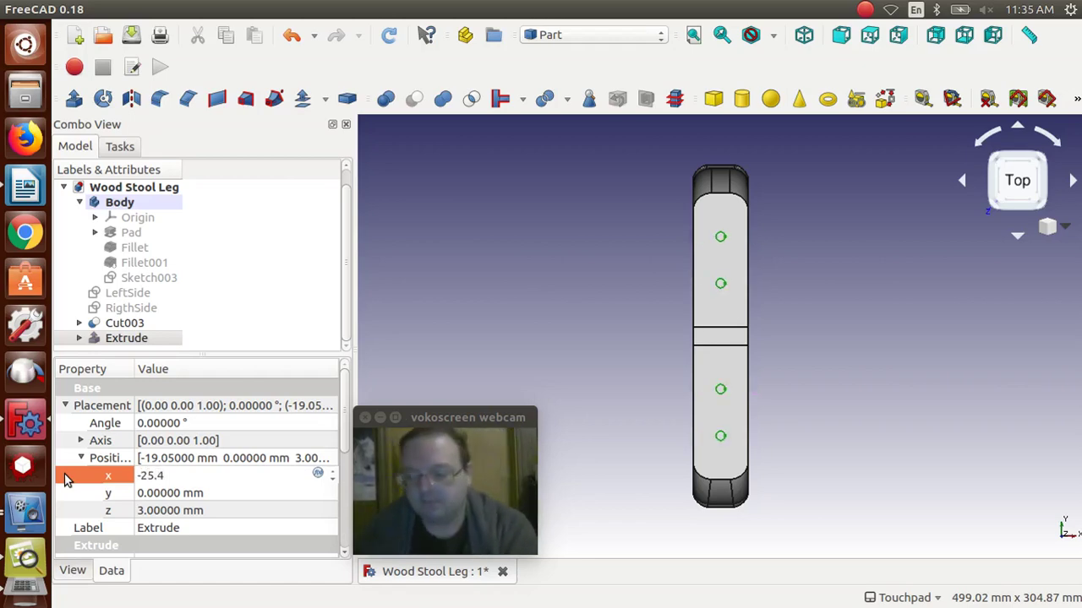
left_click(469, 257)
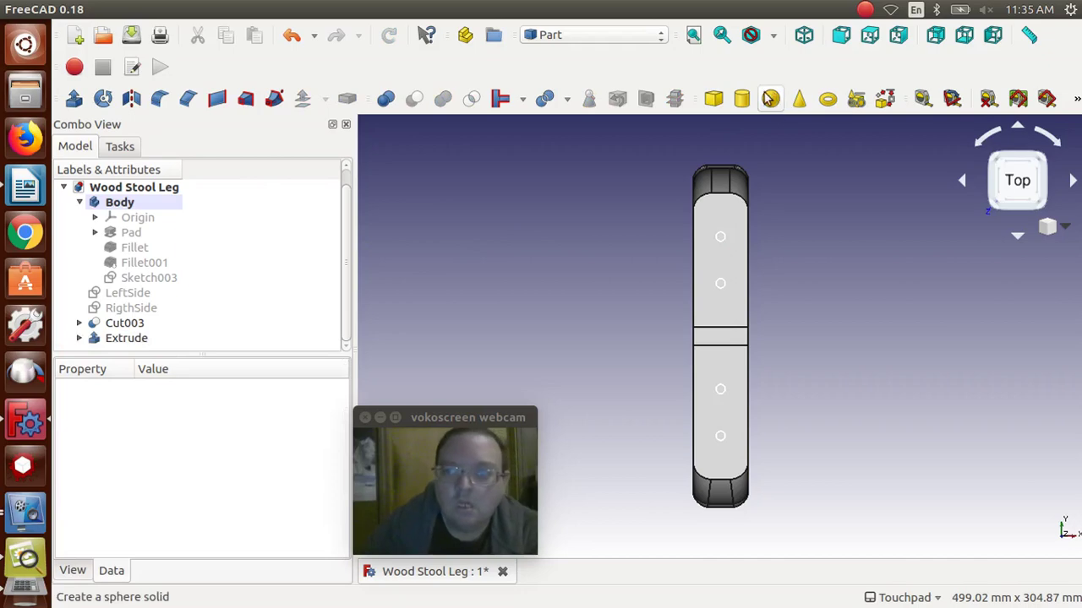
Cut the repositioned Leg Holes extrusion out of Cut003 to make the peg holes in the leg's top faces.
left_click(804, 36)
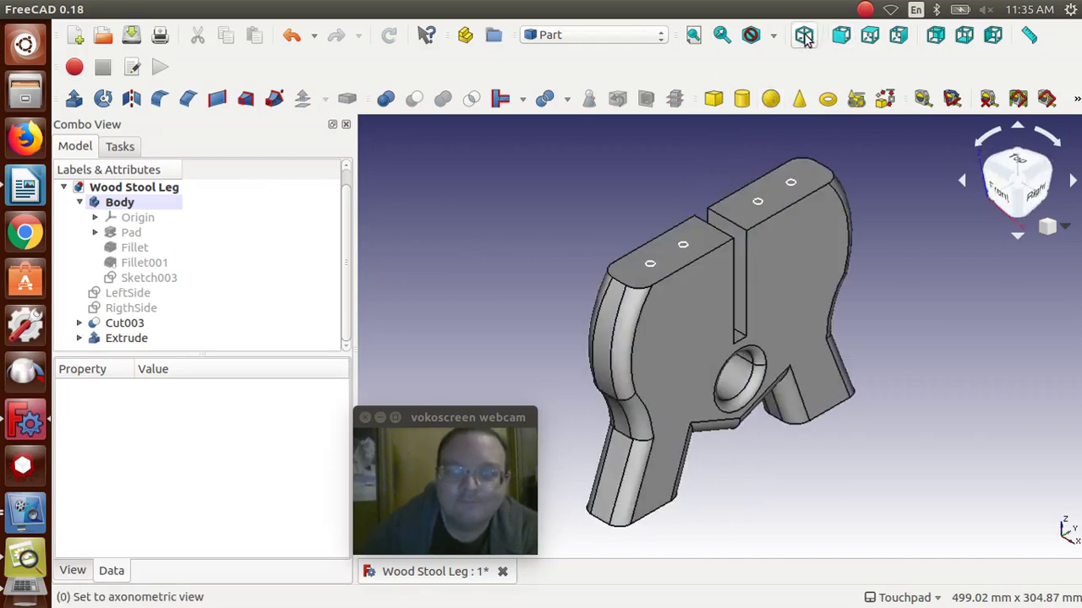
left_click(108, 325)
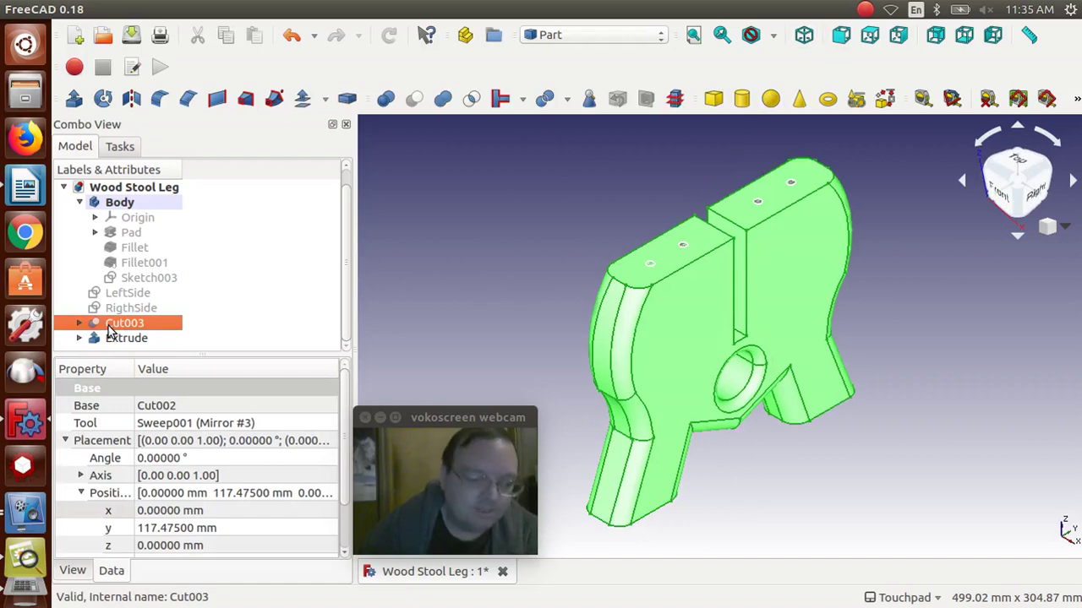
left_click(115, 339, "ctrl")
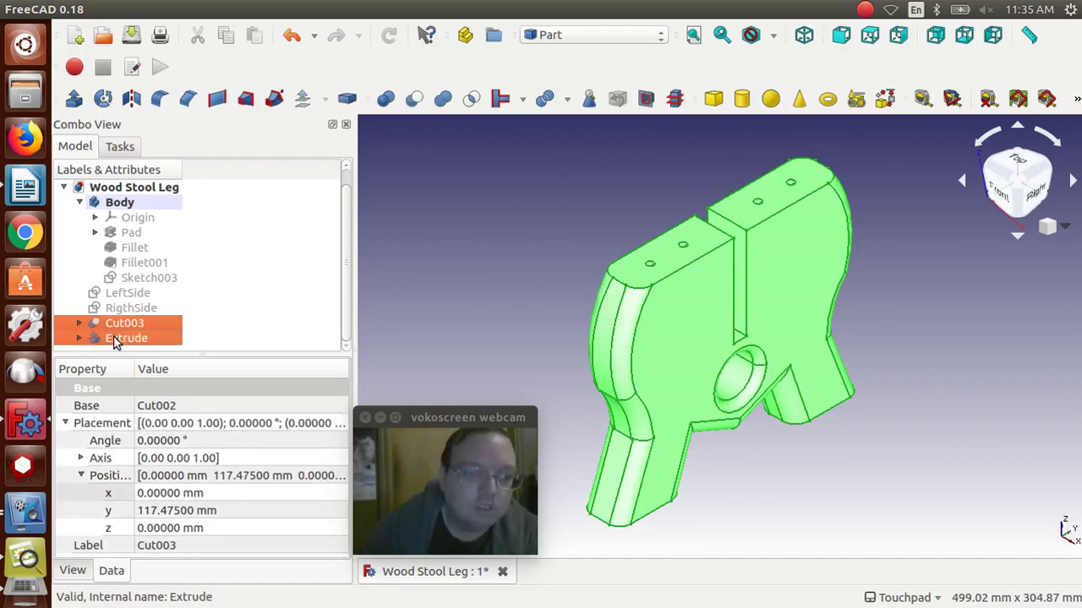
left_click(415, 99)
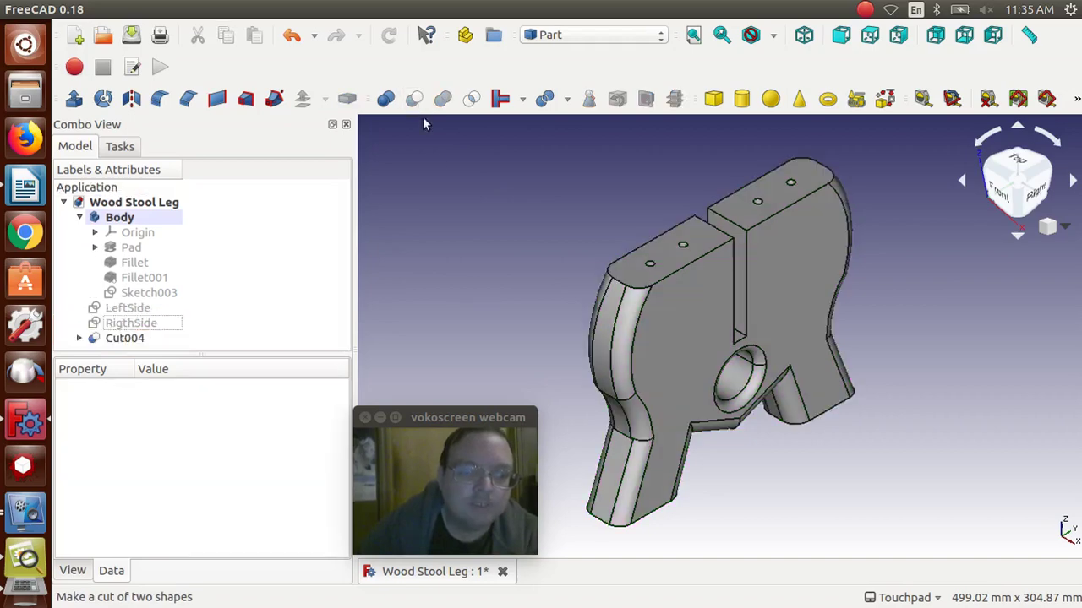
Select Cut004, switch to the Stool Leg Figures document in LibreOffice Writer and copy the value 64.4.
left_click(123, 338)
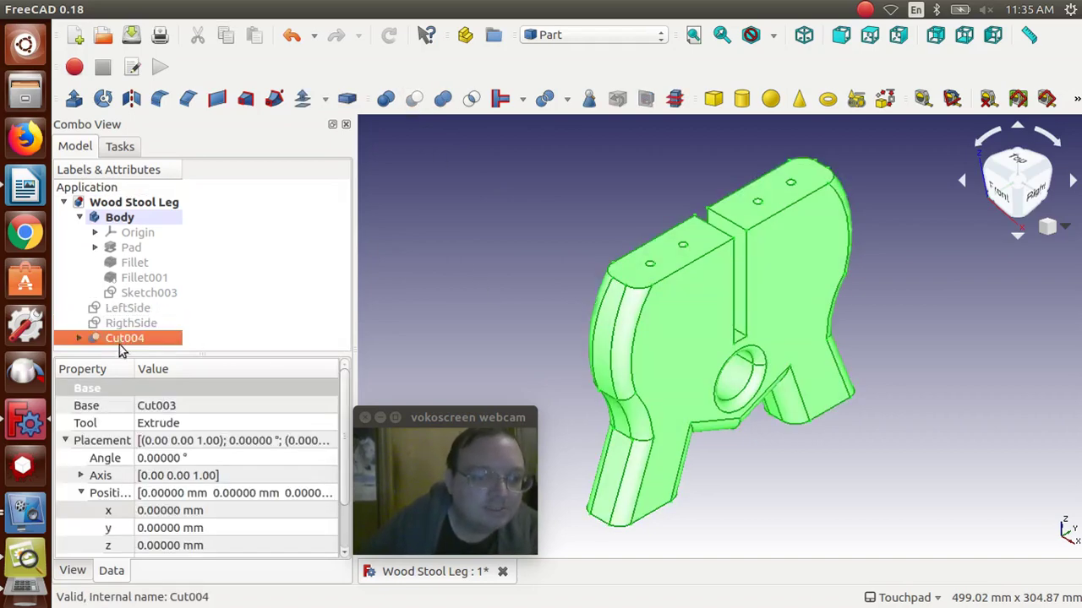
left_click(67, 440)
left_click(66, 441)
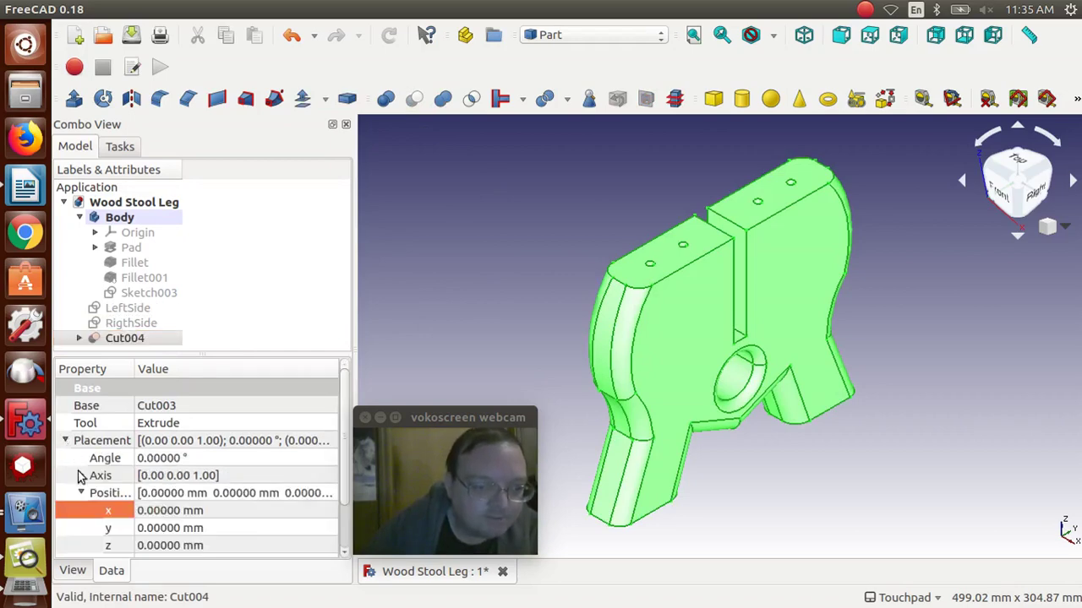
left_click(25, 186)
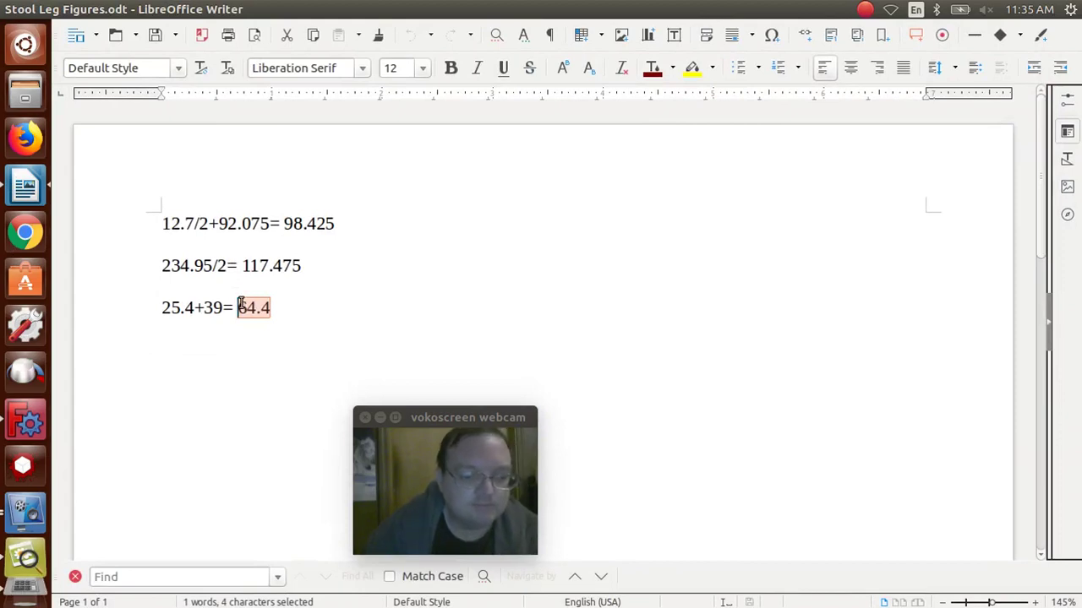
key("ctrl+c")
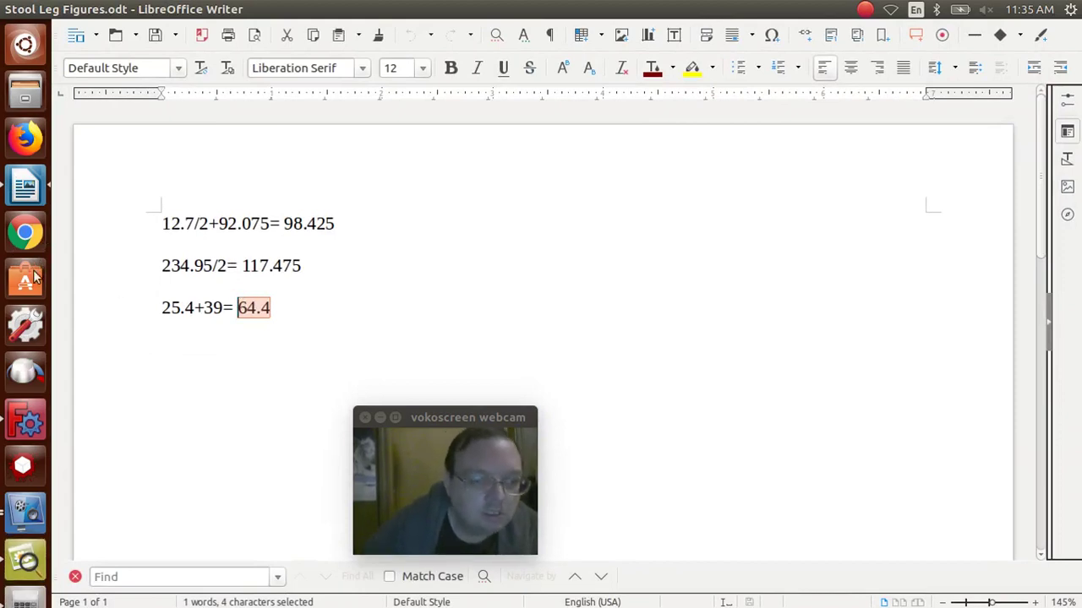
Switch back to FreeCAD and set the X position of Cut004's placement to -64.4 mm.
left_click(23, 423)
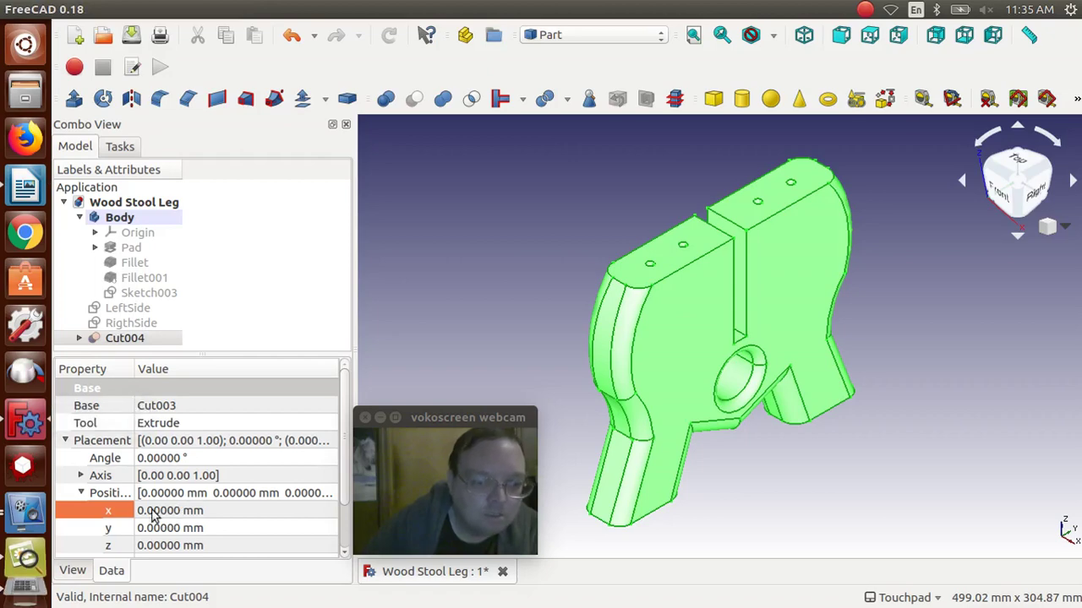
left_click(153, 511)
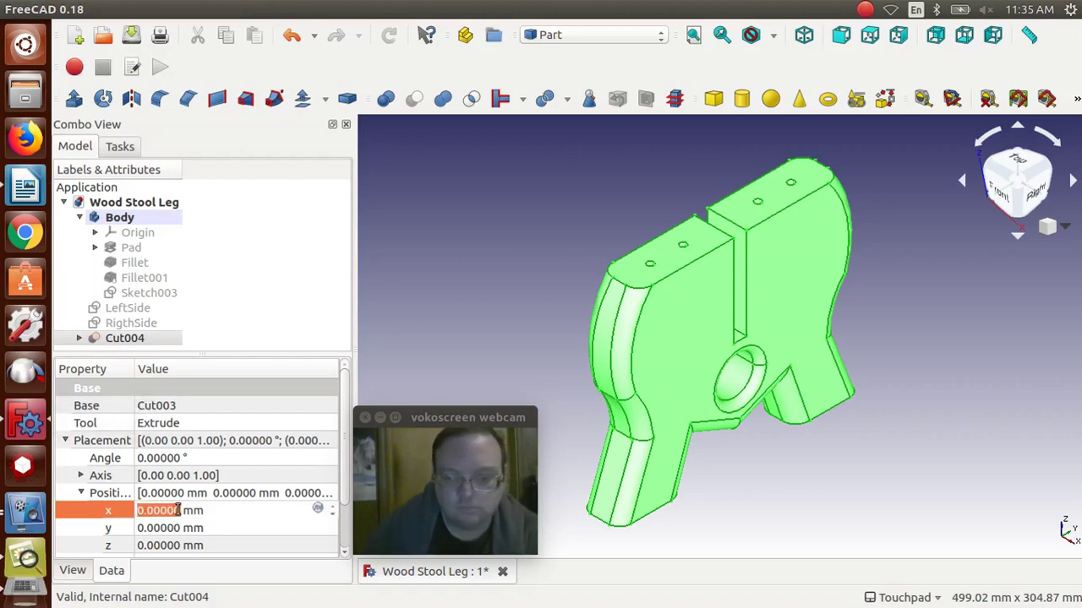
type("64.4")
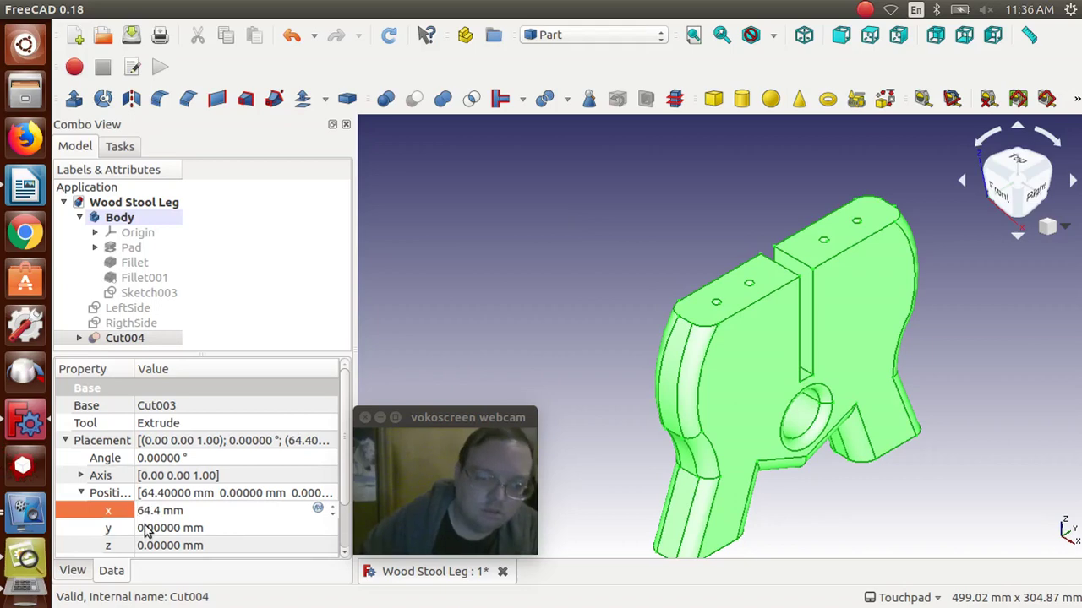
type("-")
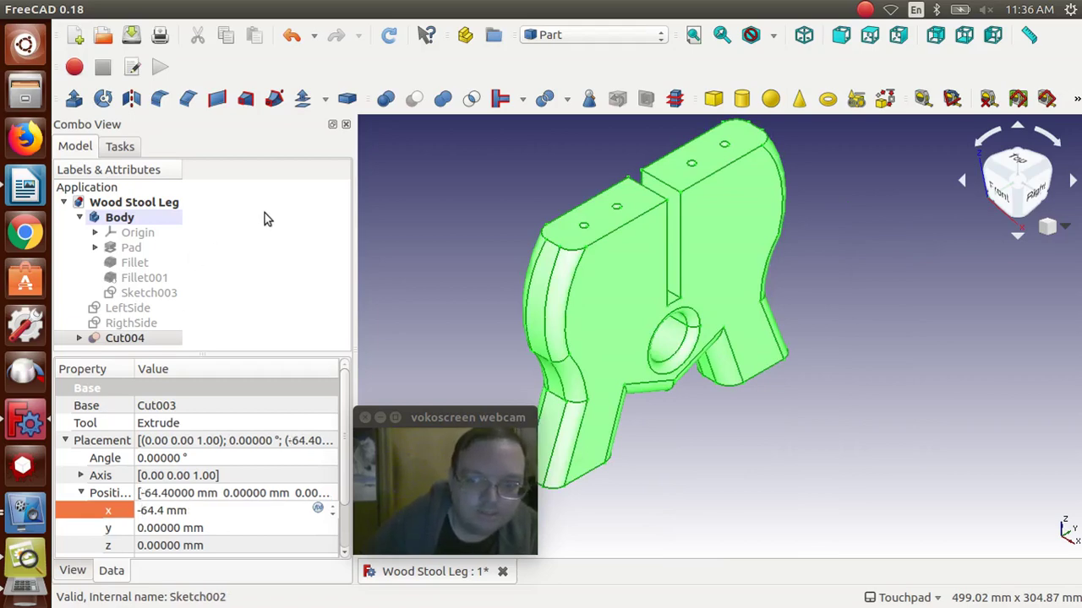
Save the Wood Stool Leg document and clear the selection of the leg.
left_click(65, 9)
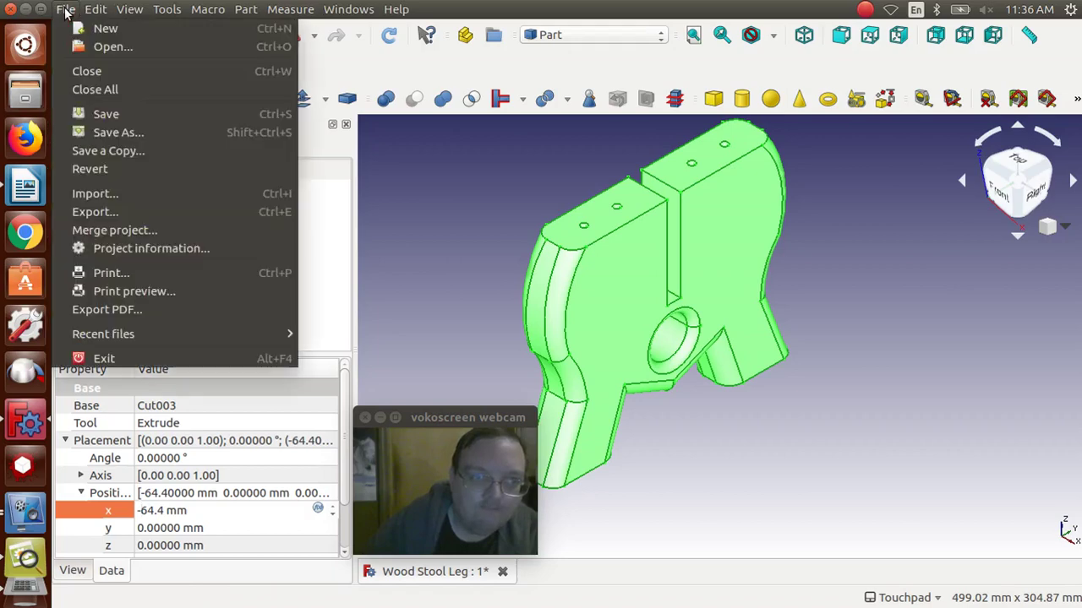
left_click(97, 116)
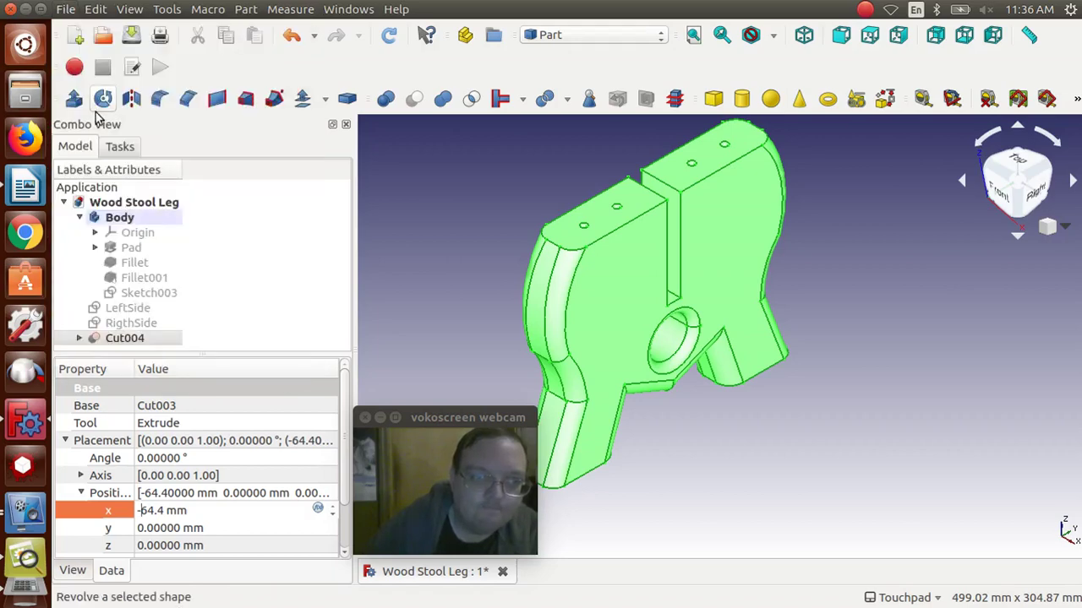
left_click(758, 484)
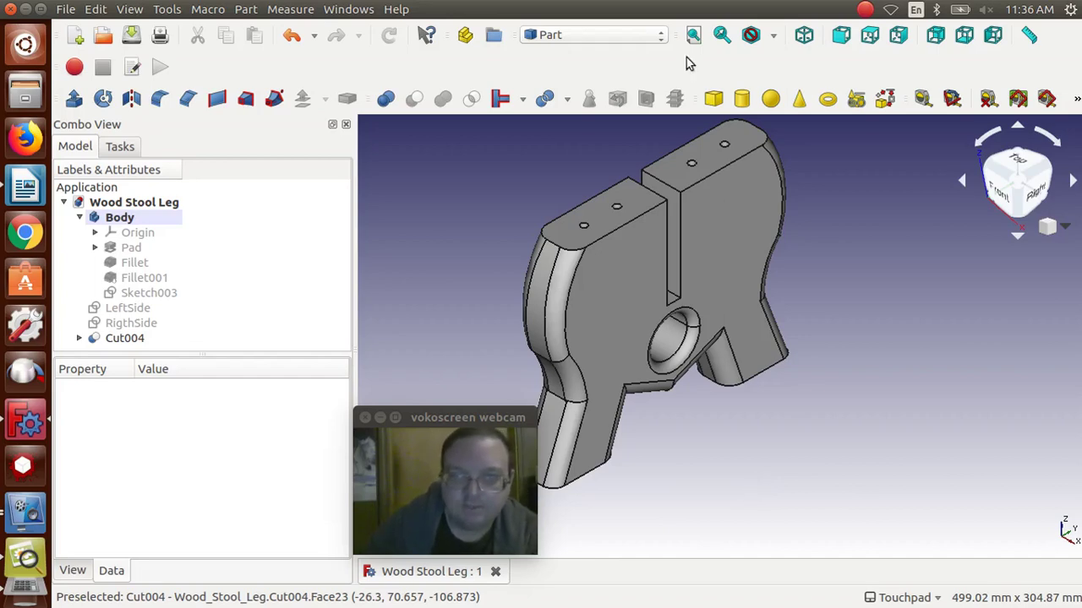
left_click(630, 36)
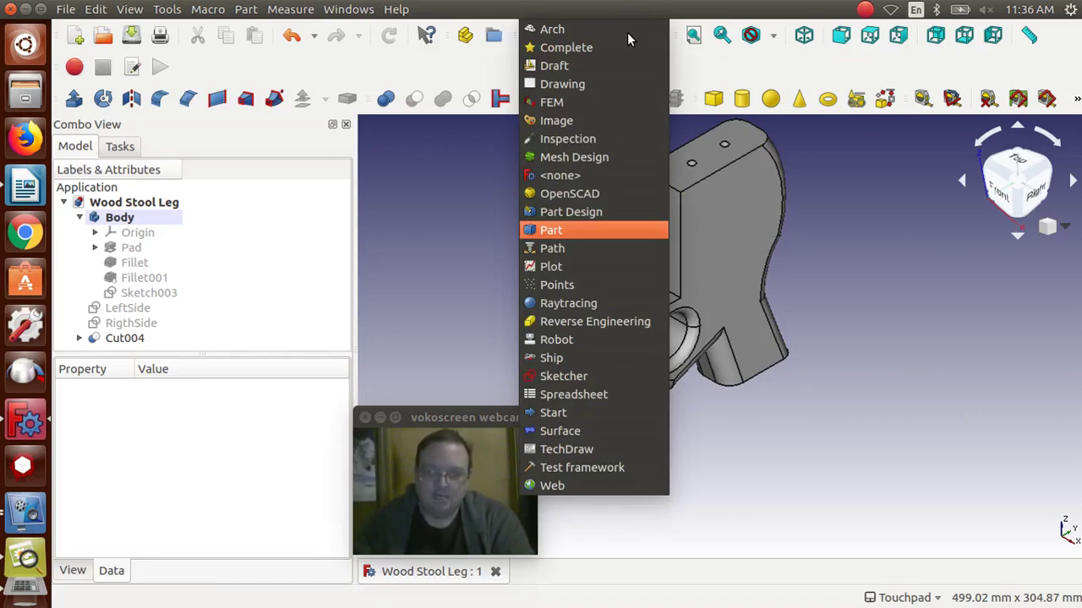
left_click(412, 302)
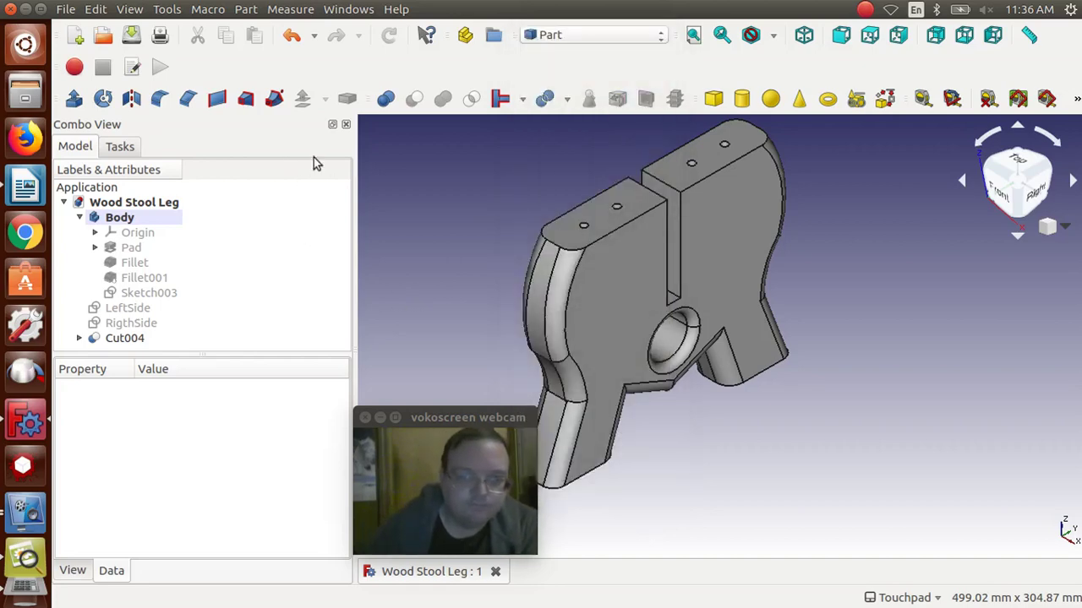
left_click(66, 9)
left_click(108, 191)
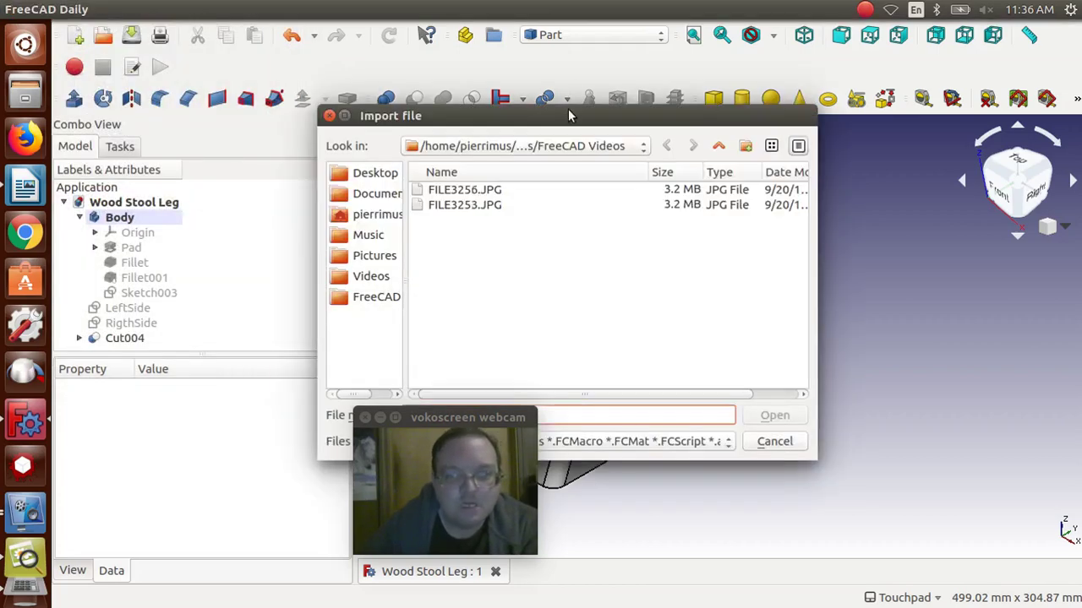
left_click_drag(569, 116, 704, 76)
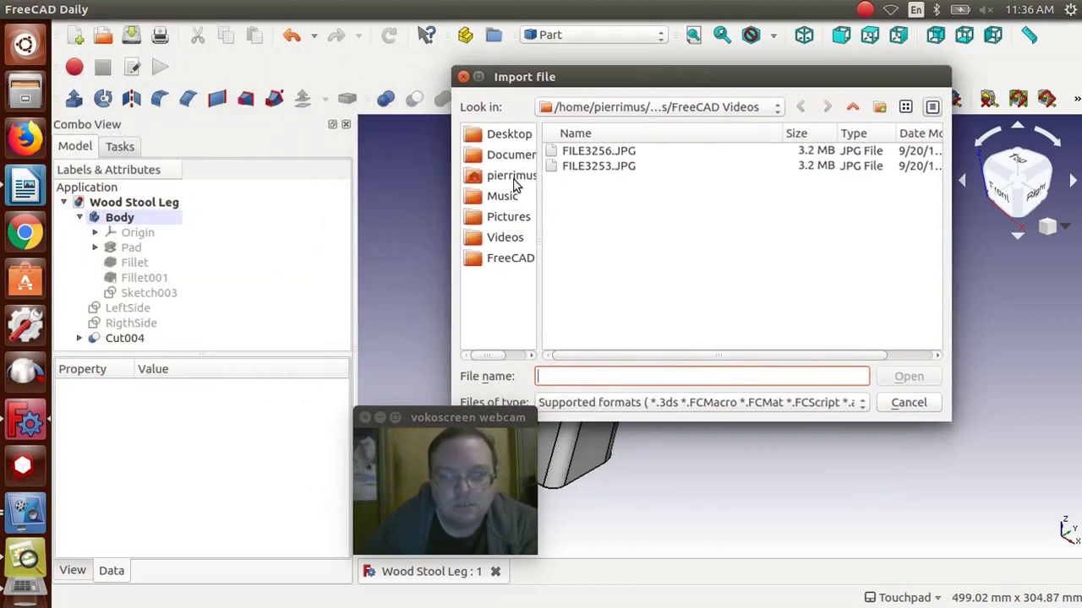
left_click(499, 157)
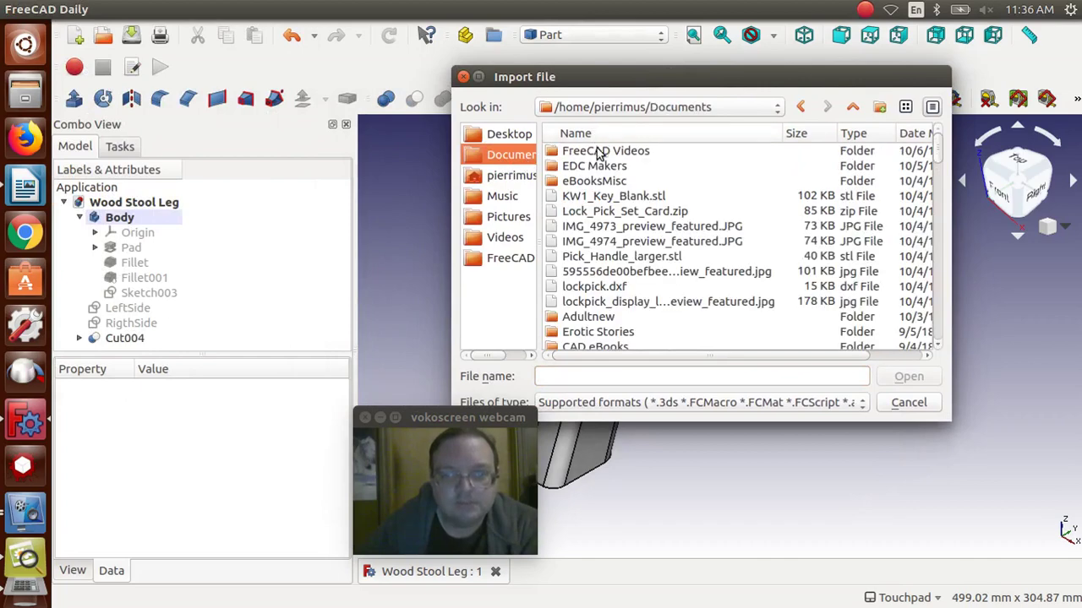
double_click(598, 152)
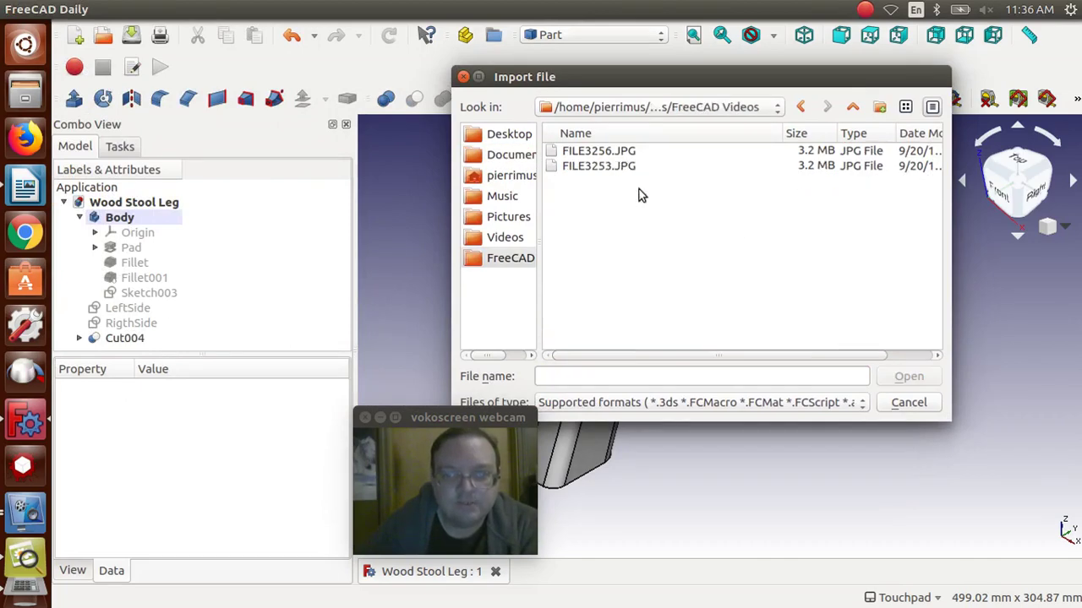
left_click(772, 405)
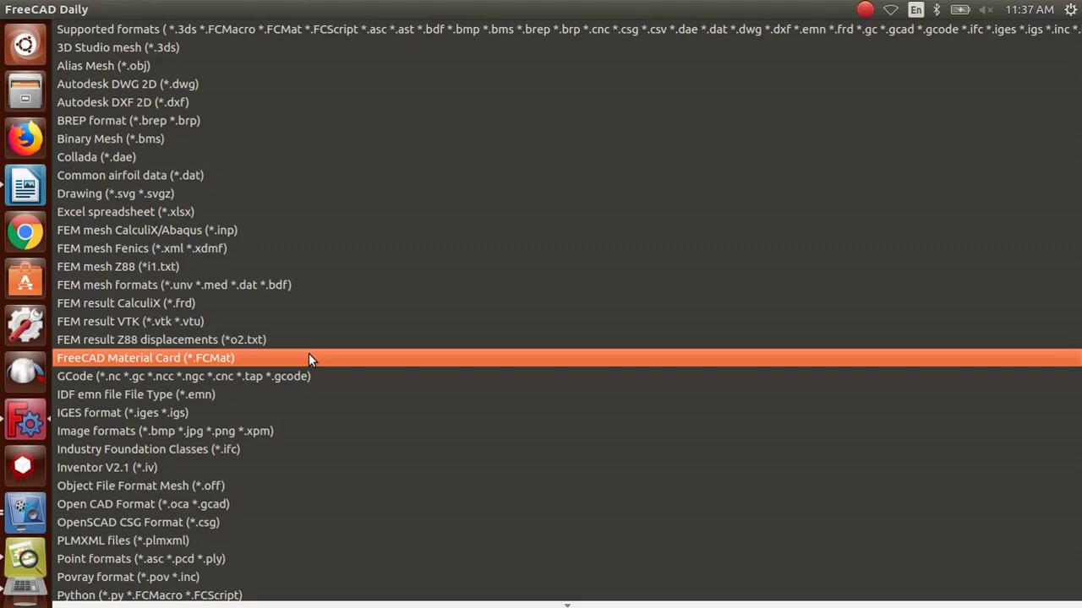
left_click(367, 559)
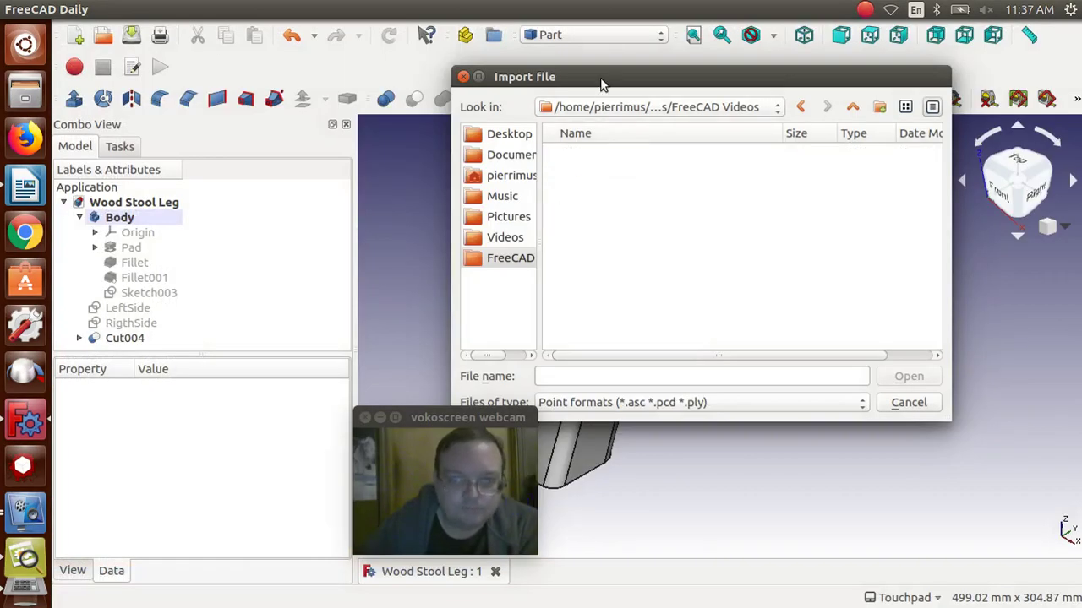
left_click_drag(601, 82, 677, 70)
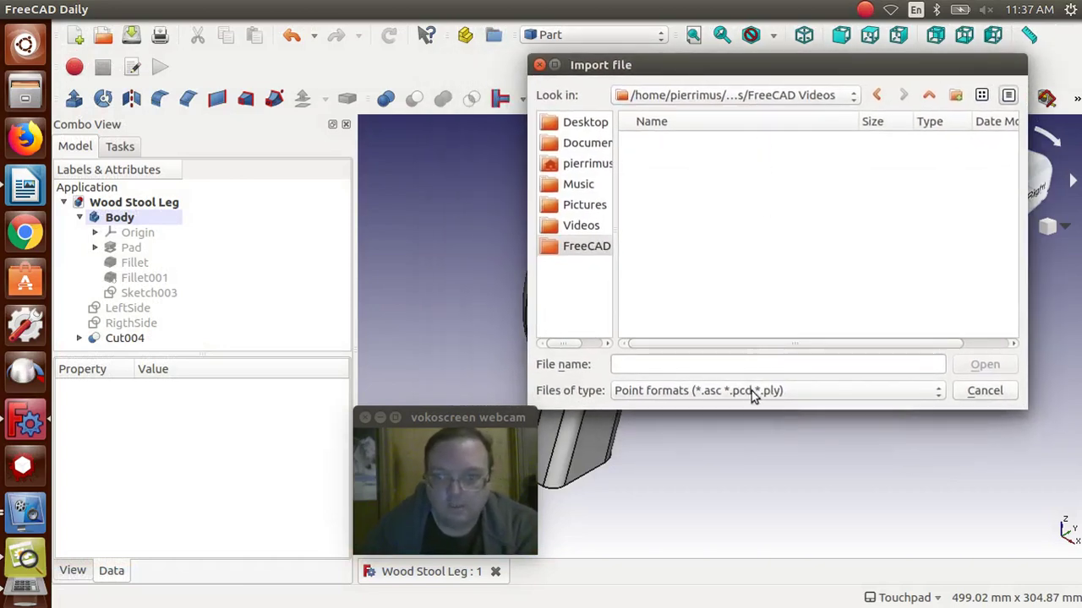
left_click(982, 391)
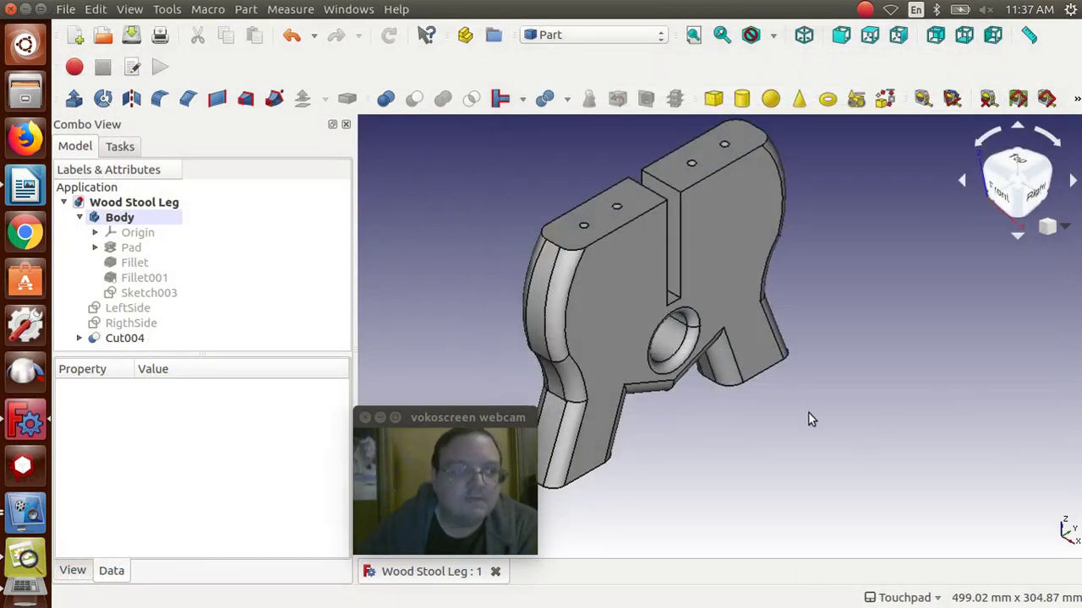